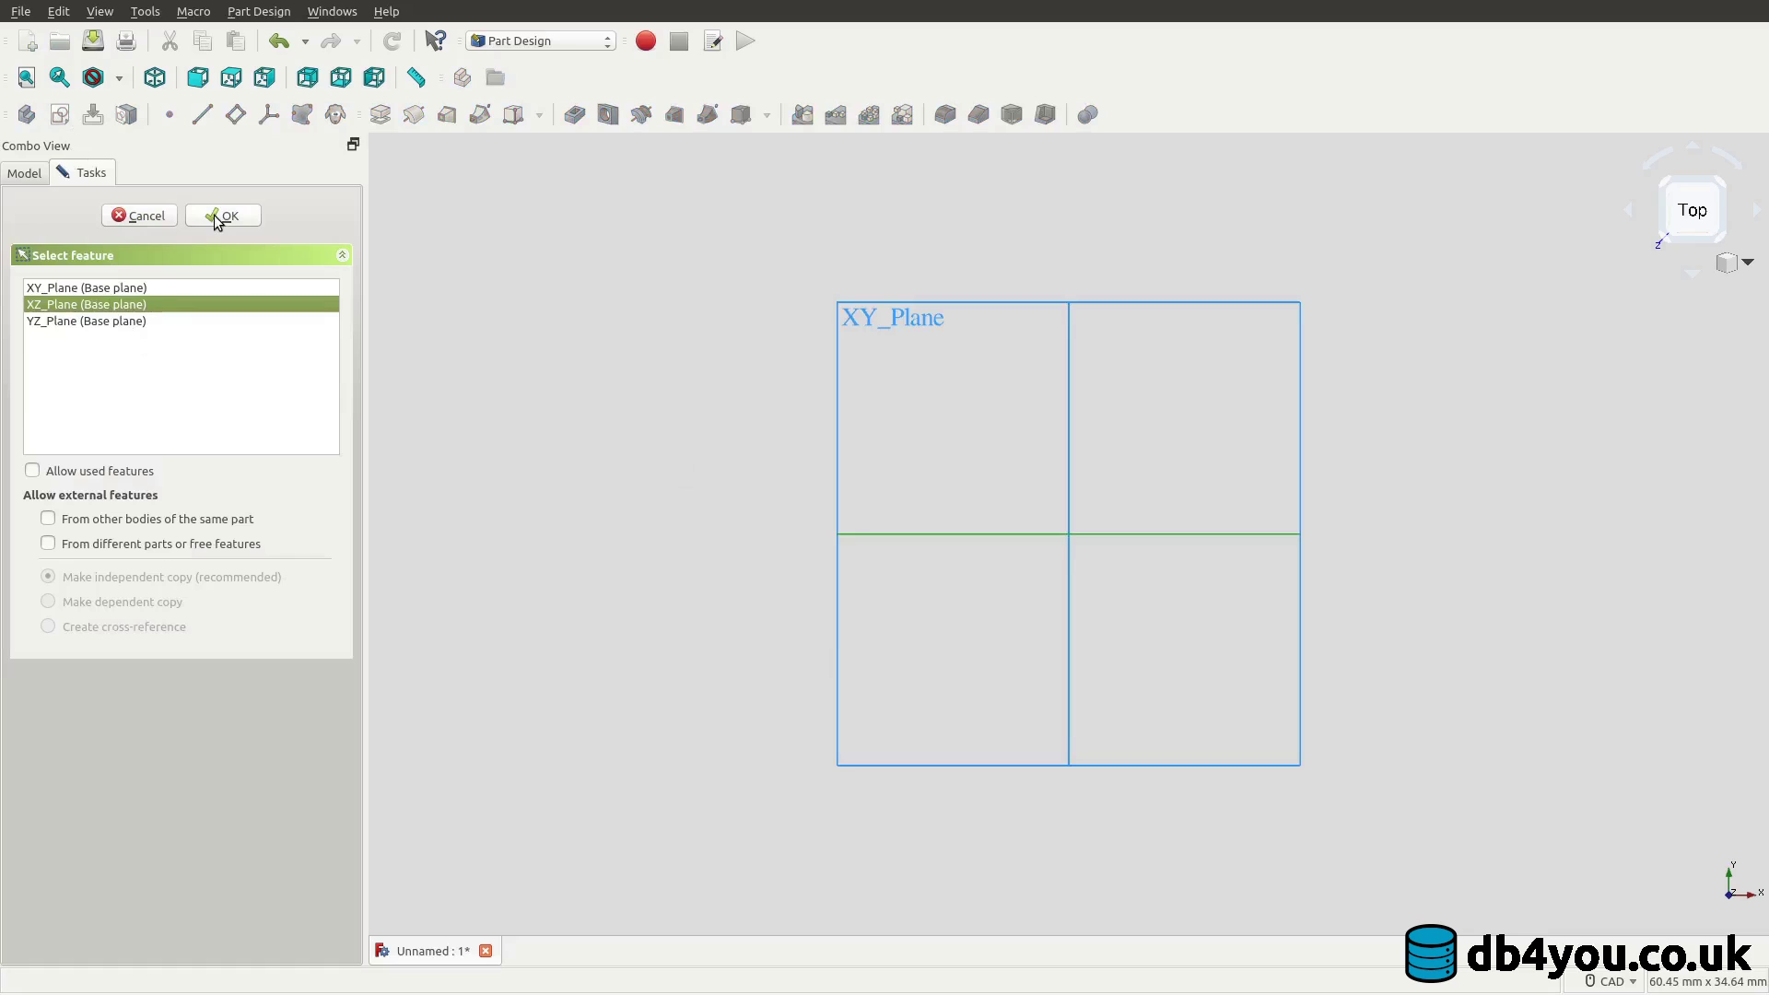
- Create a sketch on the XZ plane and draw a rectangle around the origin, about 27.6 mm wide and 17.5 mm high
{"action": "left_click", "coordinate": [217, 218]}
{"action": "mouse_move", "coordinate": [1233, 488]}
{"action": "middle_mouse_down"}
{"action": "mouse_move", "coordinate": [1094, 525]}
{"action": "mouse_move", "coordinate": [1167, 458]}
{"action": "middle_mouse_up"}
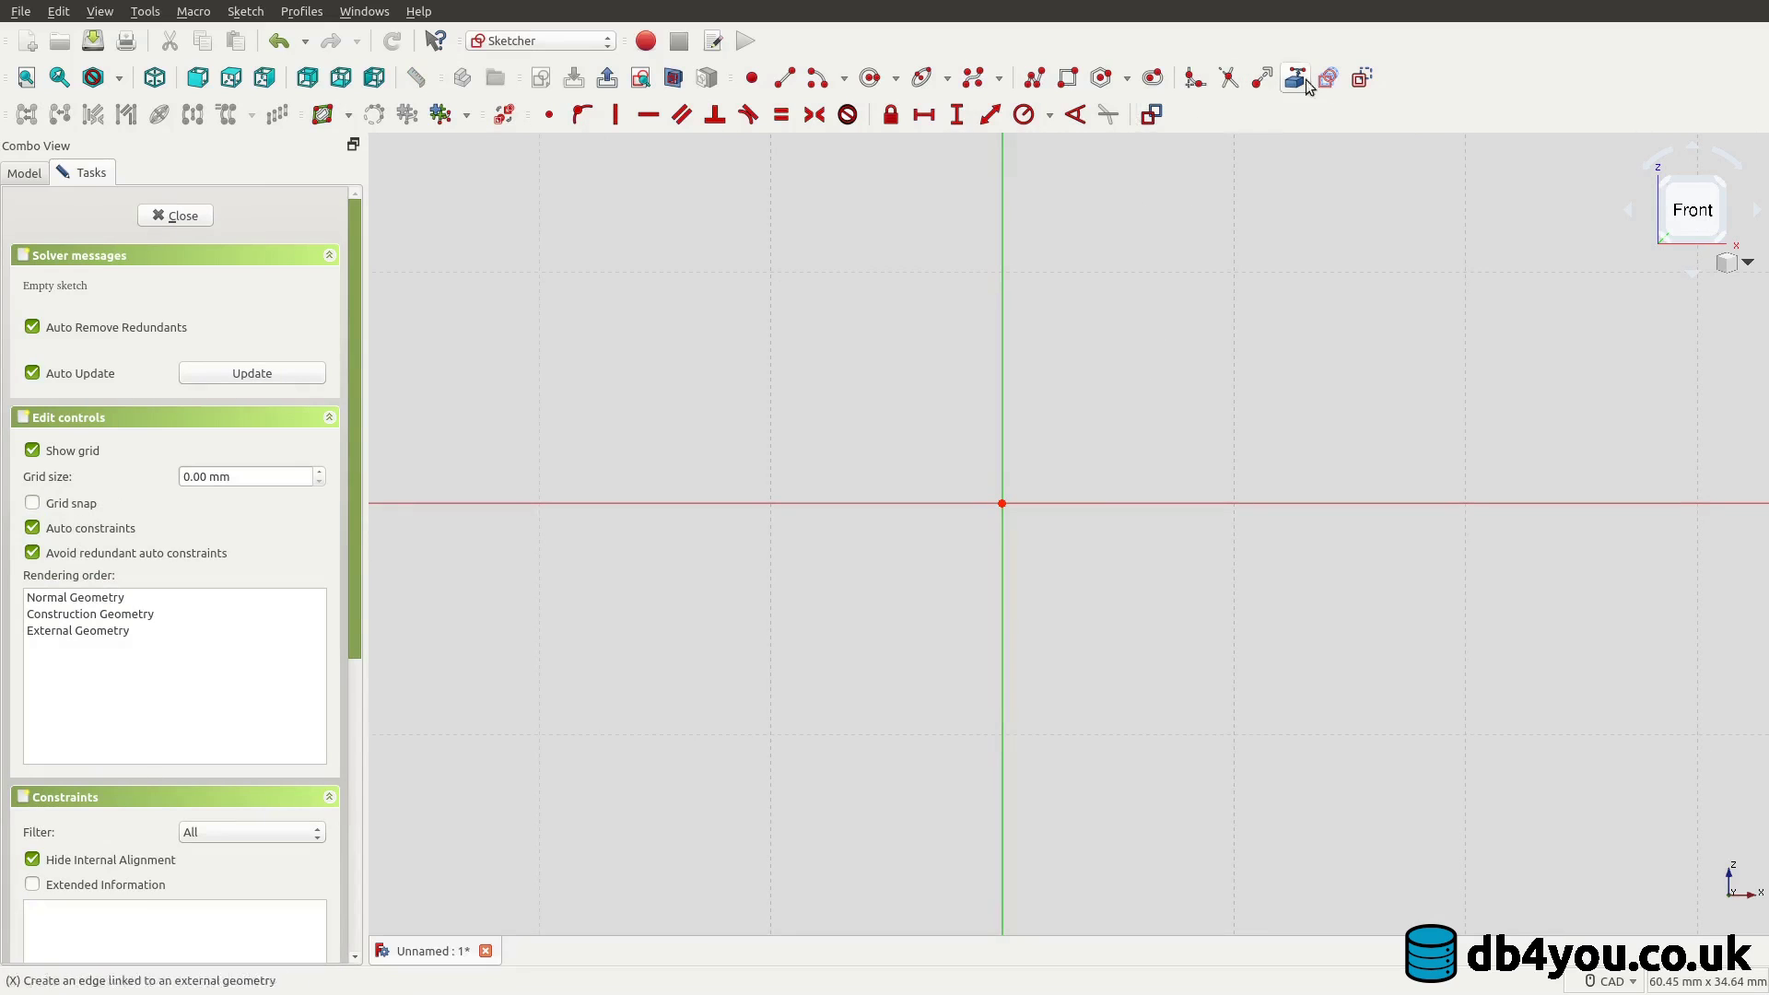
{"action": "left_click", "coordinate": [1068, 78]}
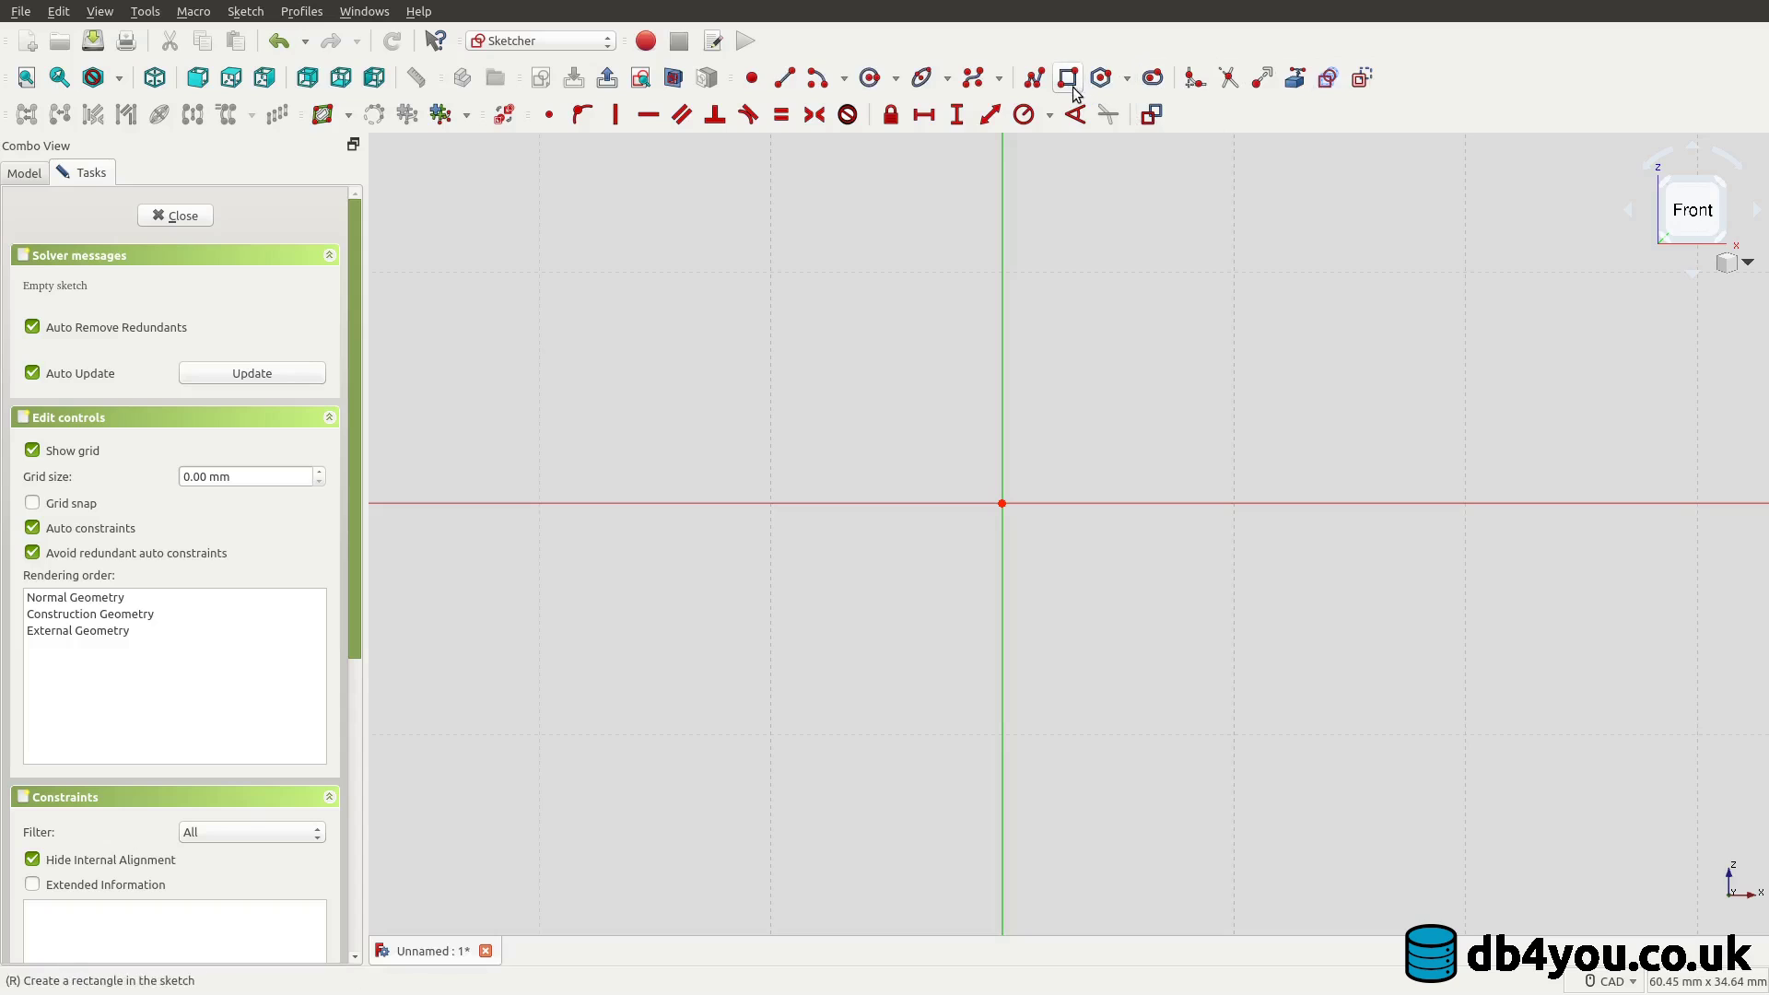
{"action": "middle_click_drag", "start_coordinate": [1113, 378], "coordinate": [1183, 428]}
{"action": "left_click", "coordinate": [771, 293]}
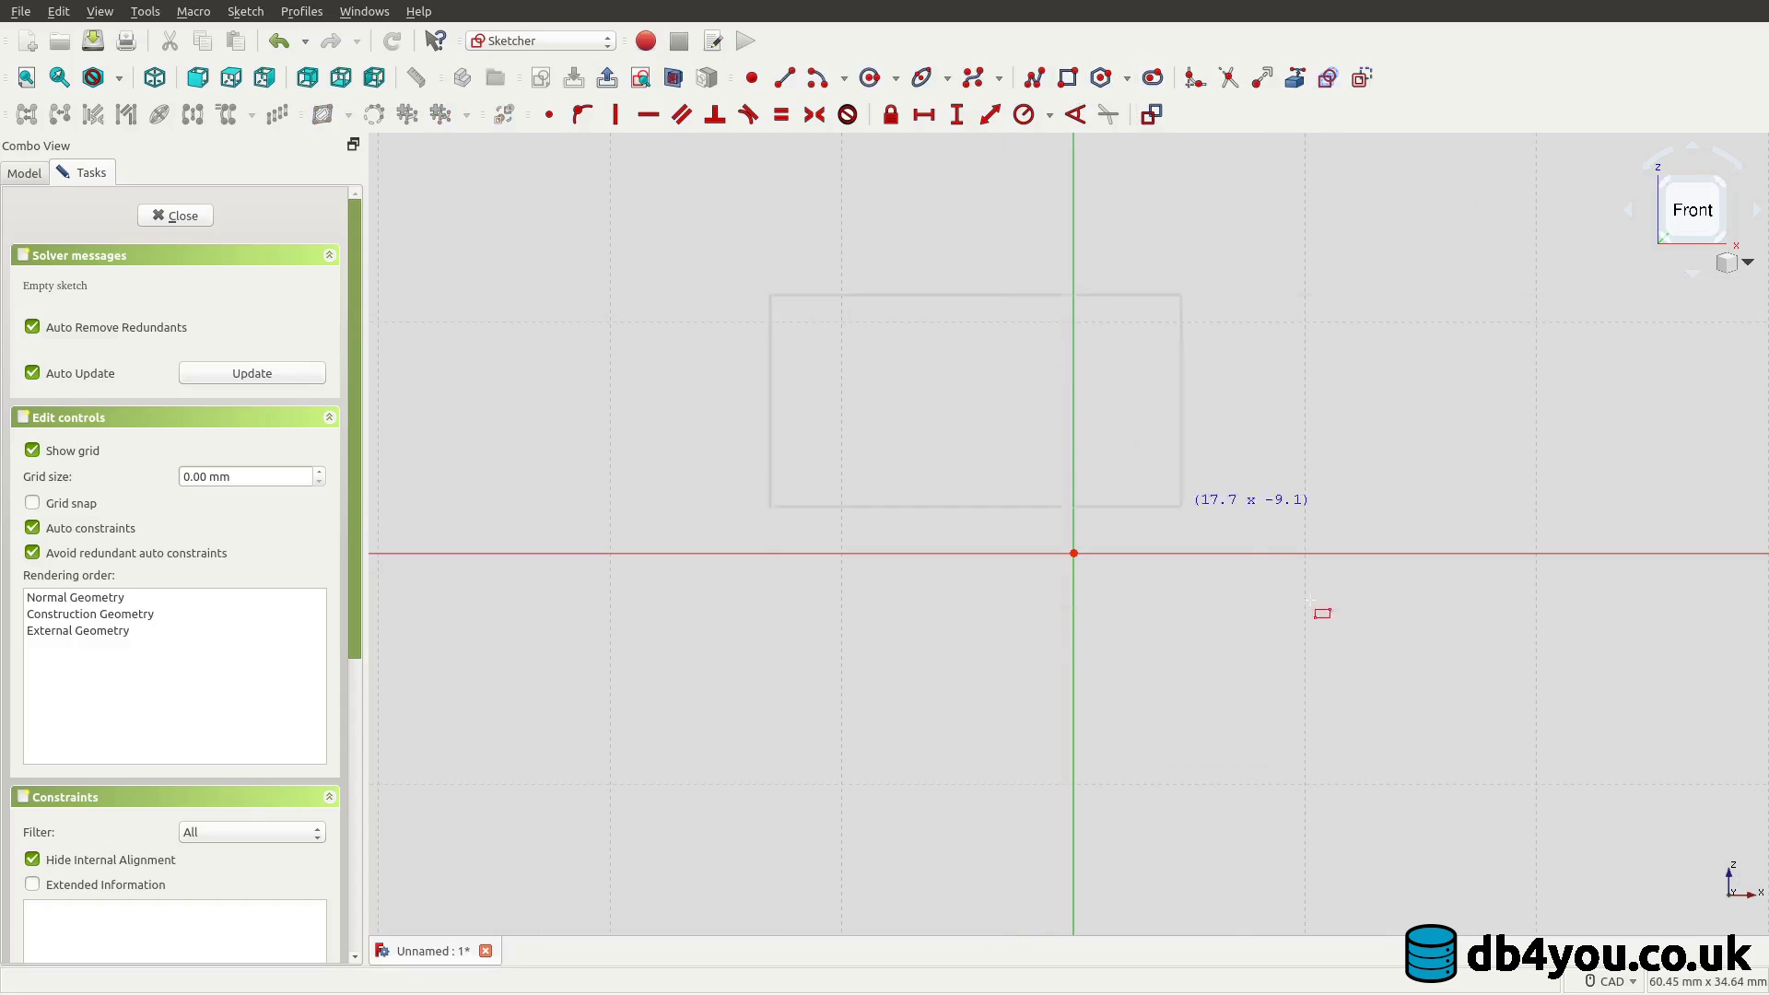
{"action": "left_click", "coordinate": [1410, 699]}
{"action": "middle_click_drag", "start_coordinate": [1520, 672], "coordinate": [1360, 675]}
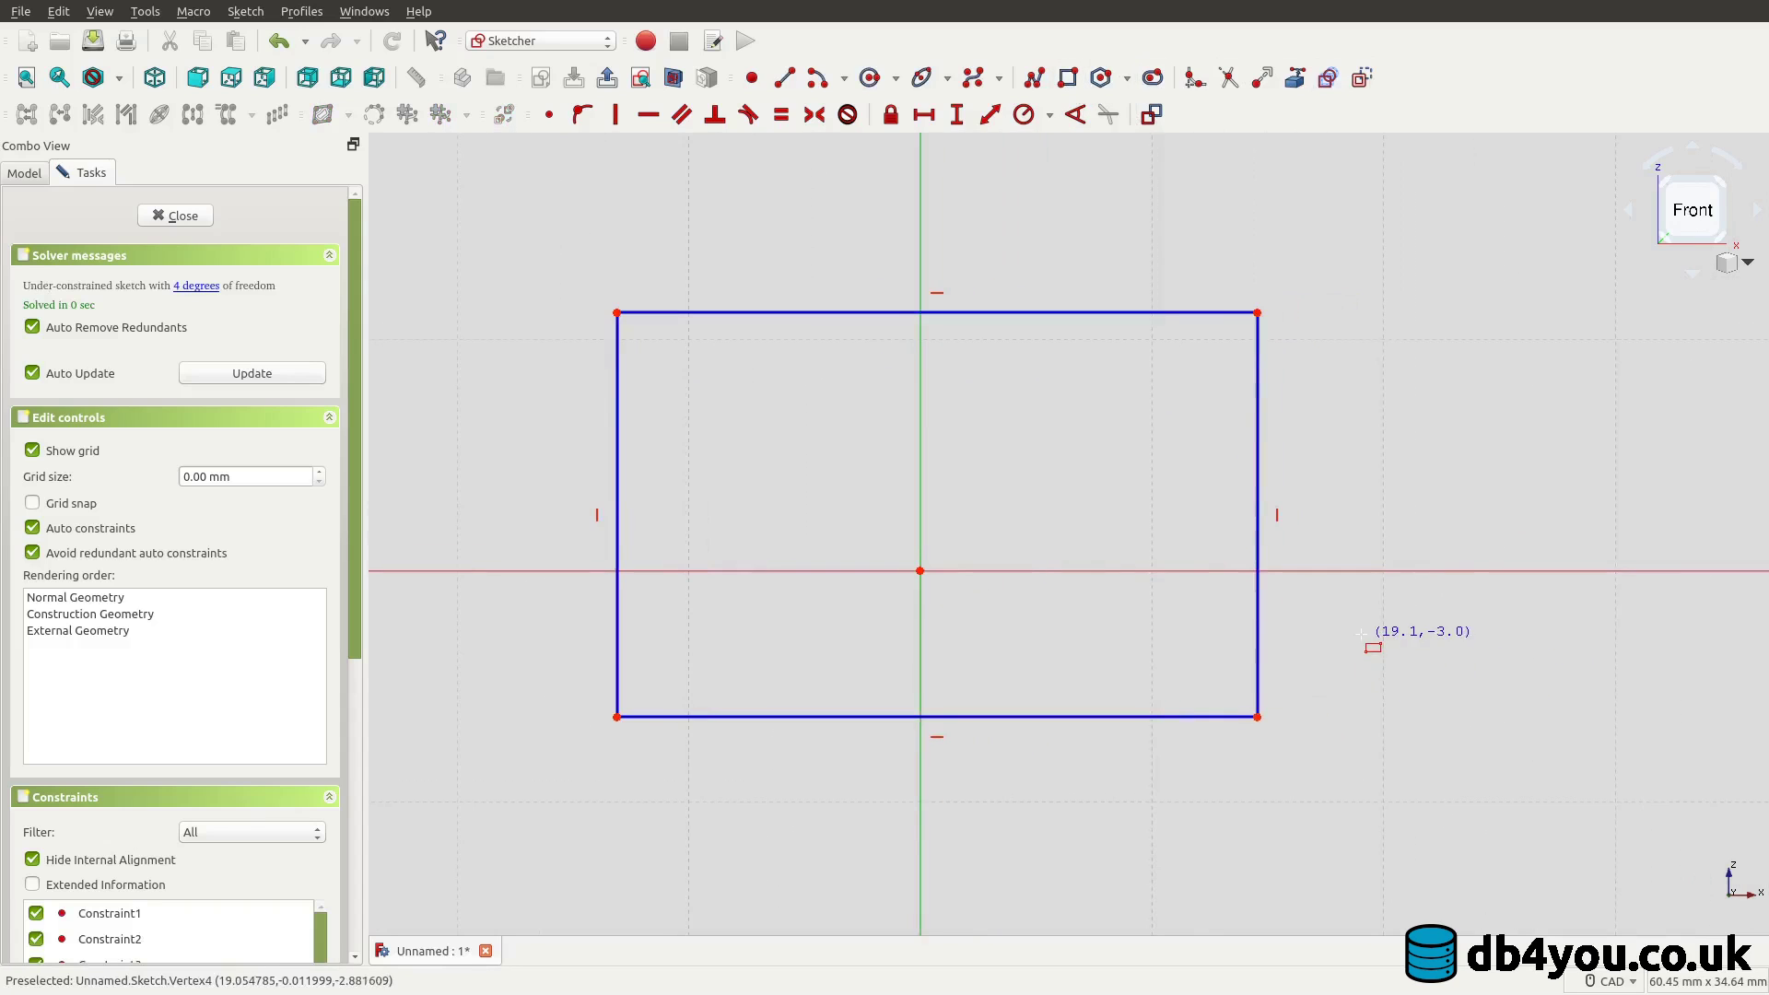
{"action": "right_click", "coordinate": [1361, 633]}
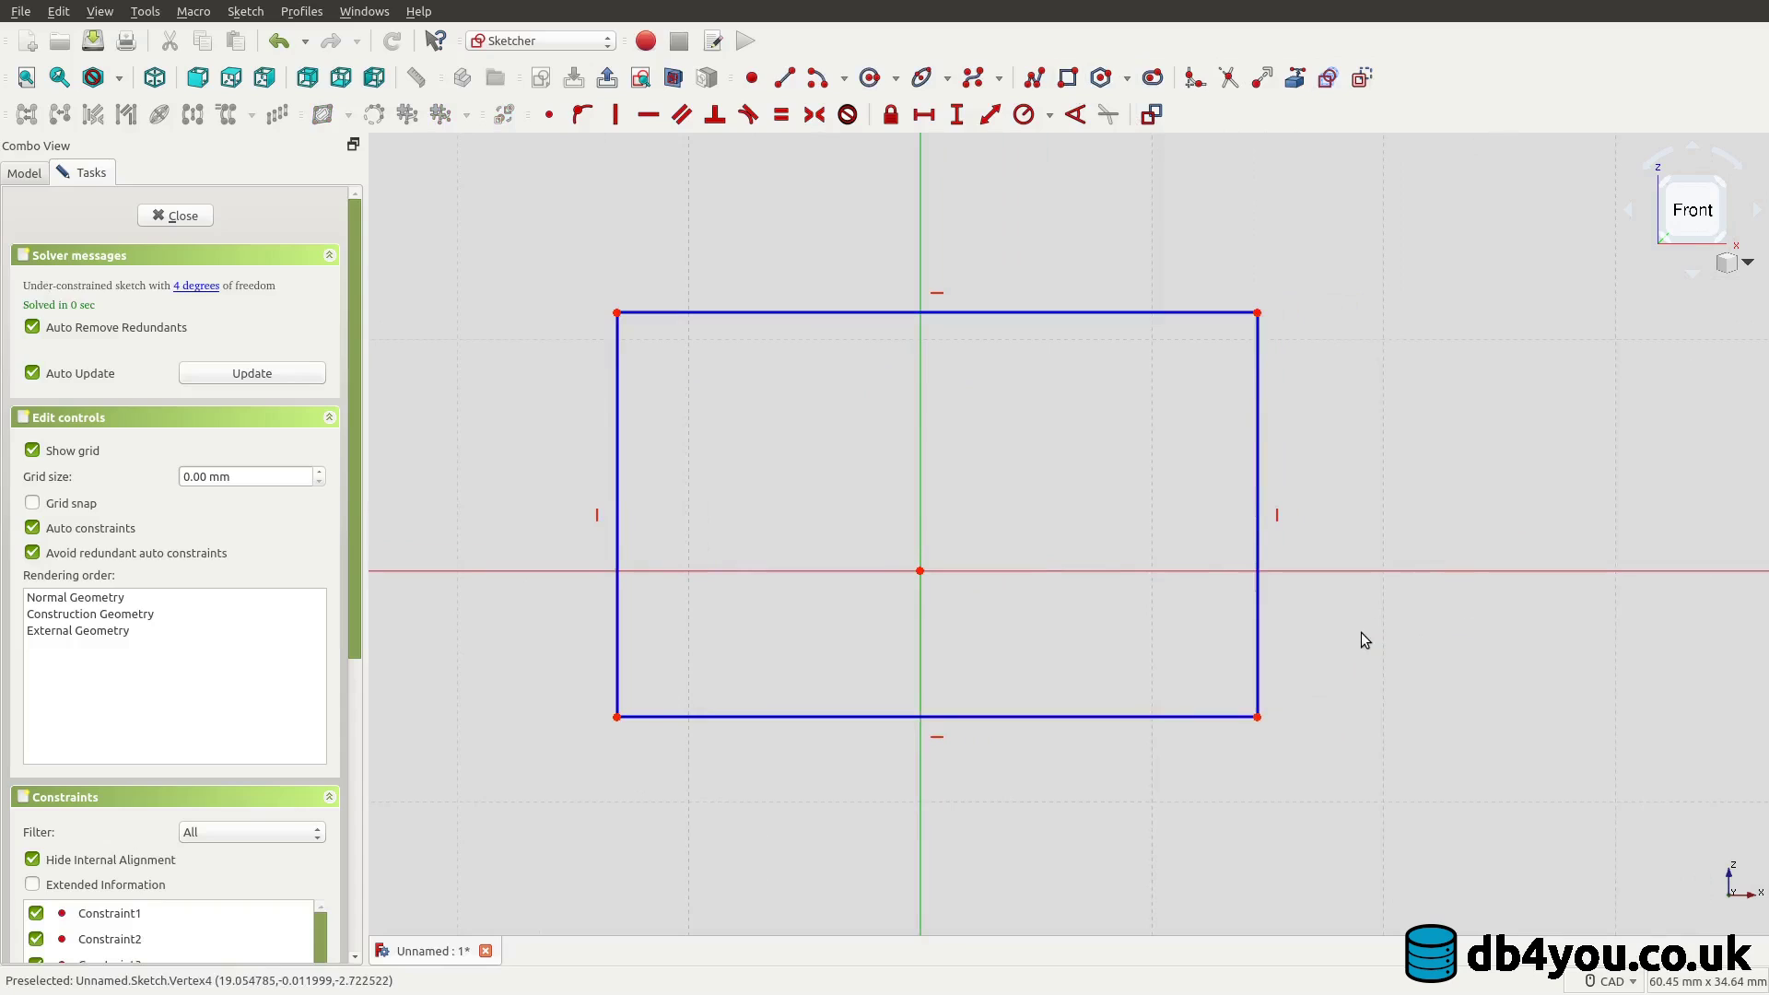
- Constrain the horizontal length of the rectangle's lower edge to 72.4 mm
{"action": "left_click", "coordinate": [924, 114]}
{"action": "left_click", "coordinate": [940, 717]}
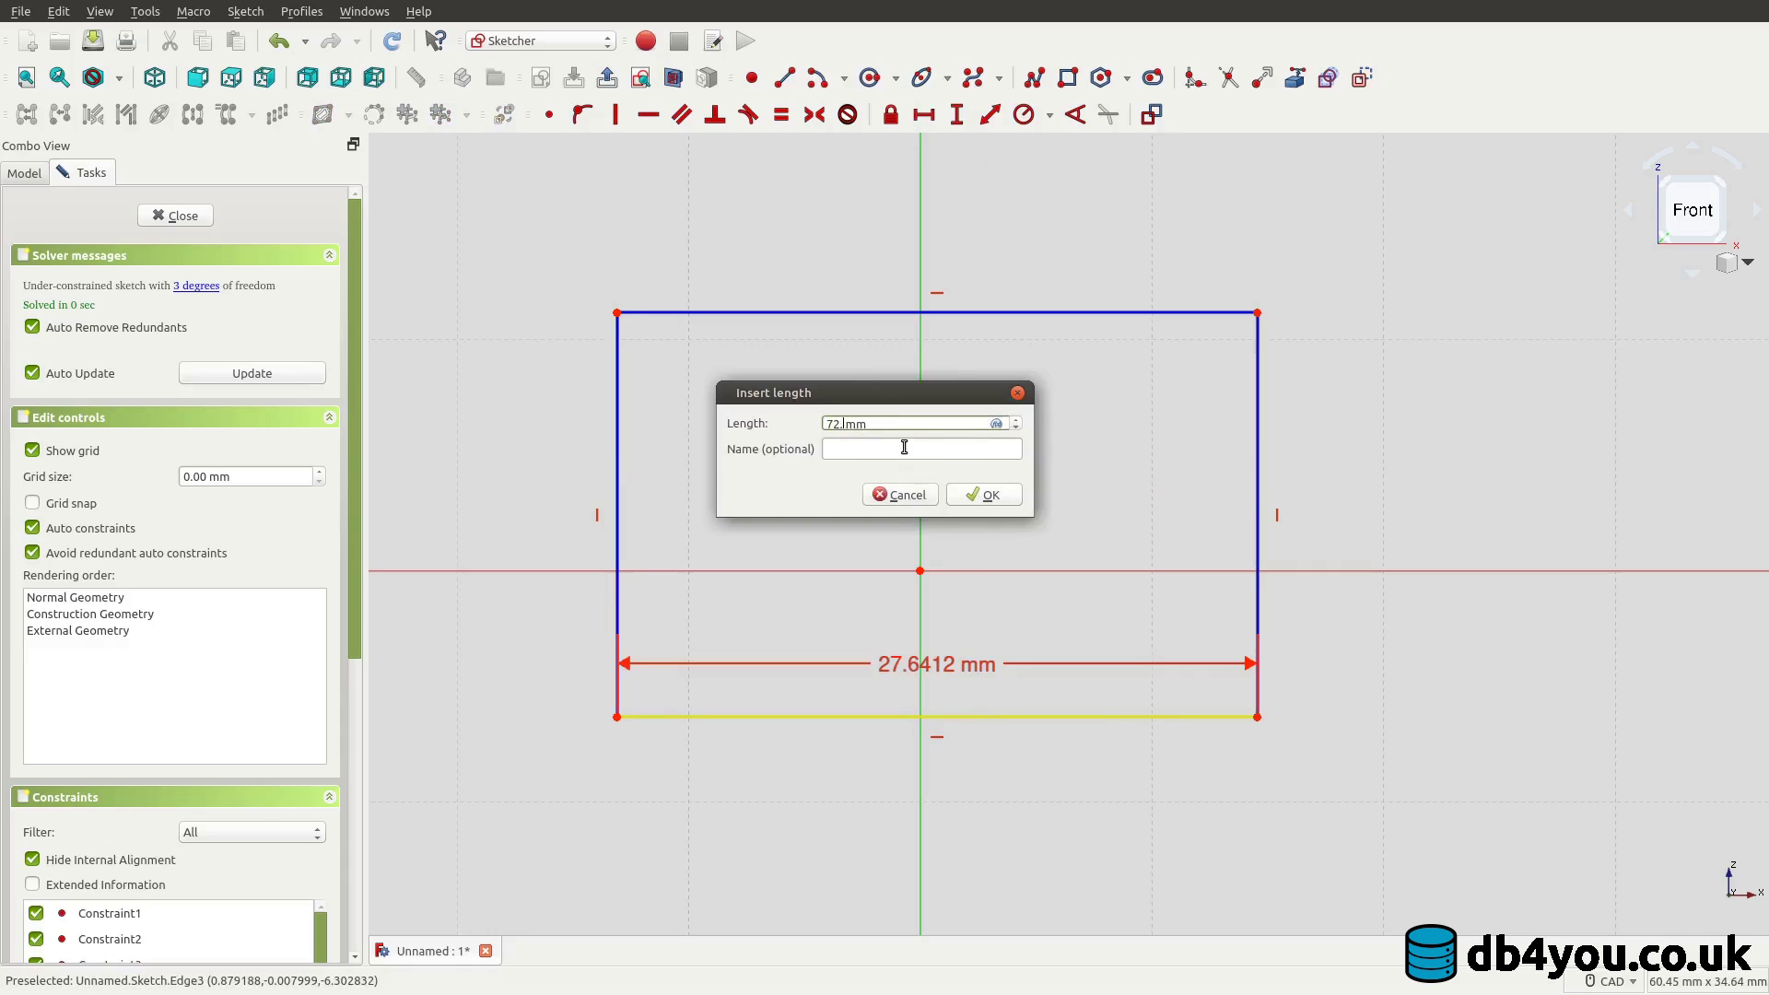
{"action": "left_click", "coordinate": [978, 498]}
{"action": "scroll", "coordinate": [1060, 516], "scroll_direction": "down", "scroll_amount": 3}
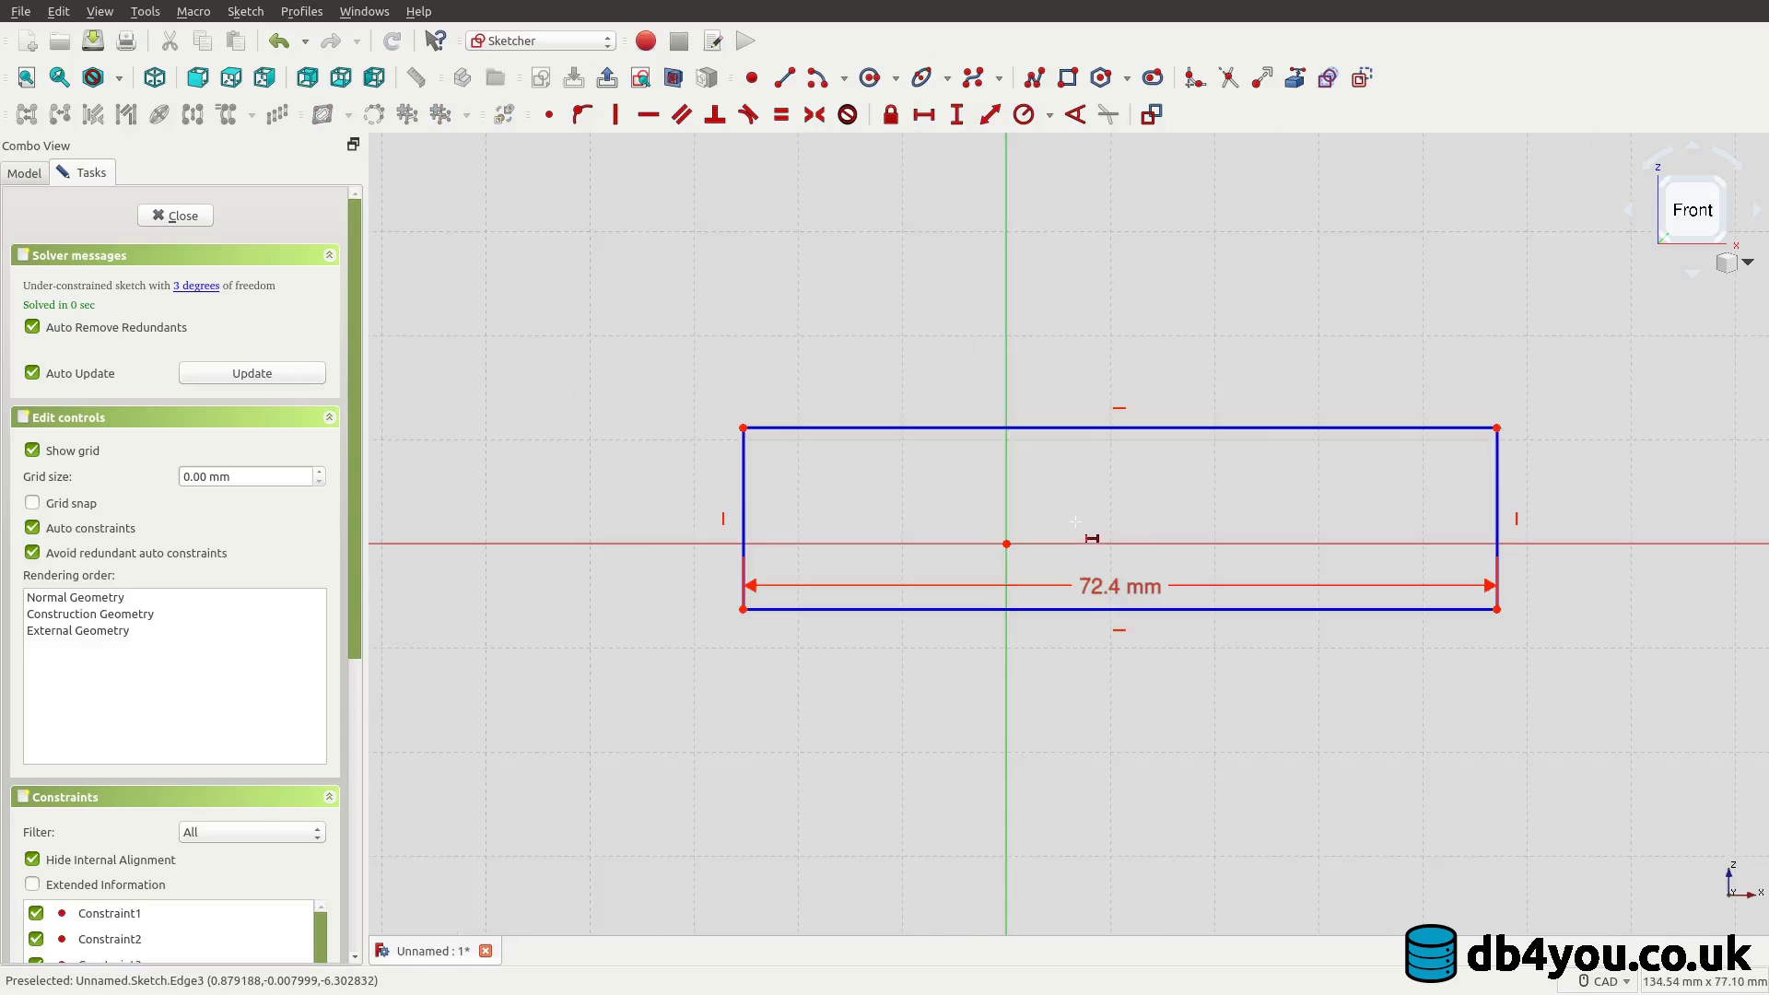
{"action": "right_click", "coordinate": [1159, 416]}
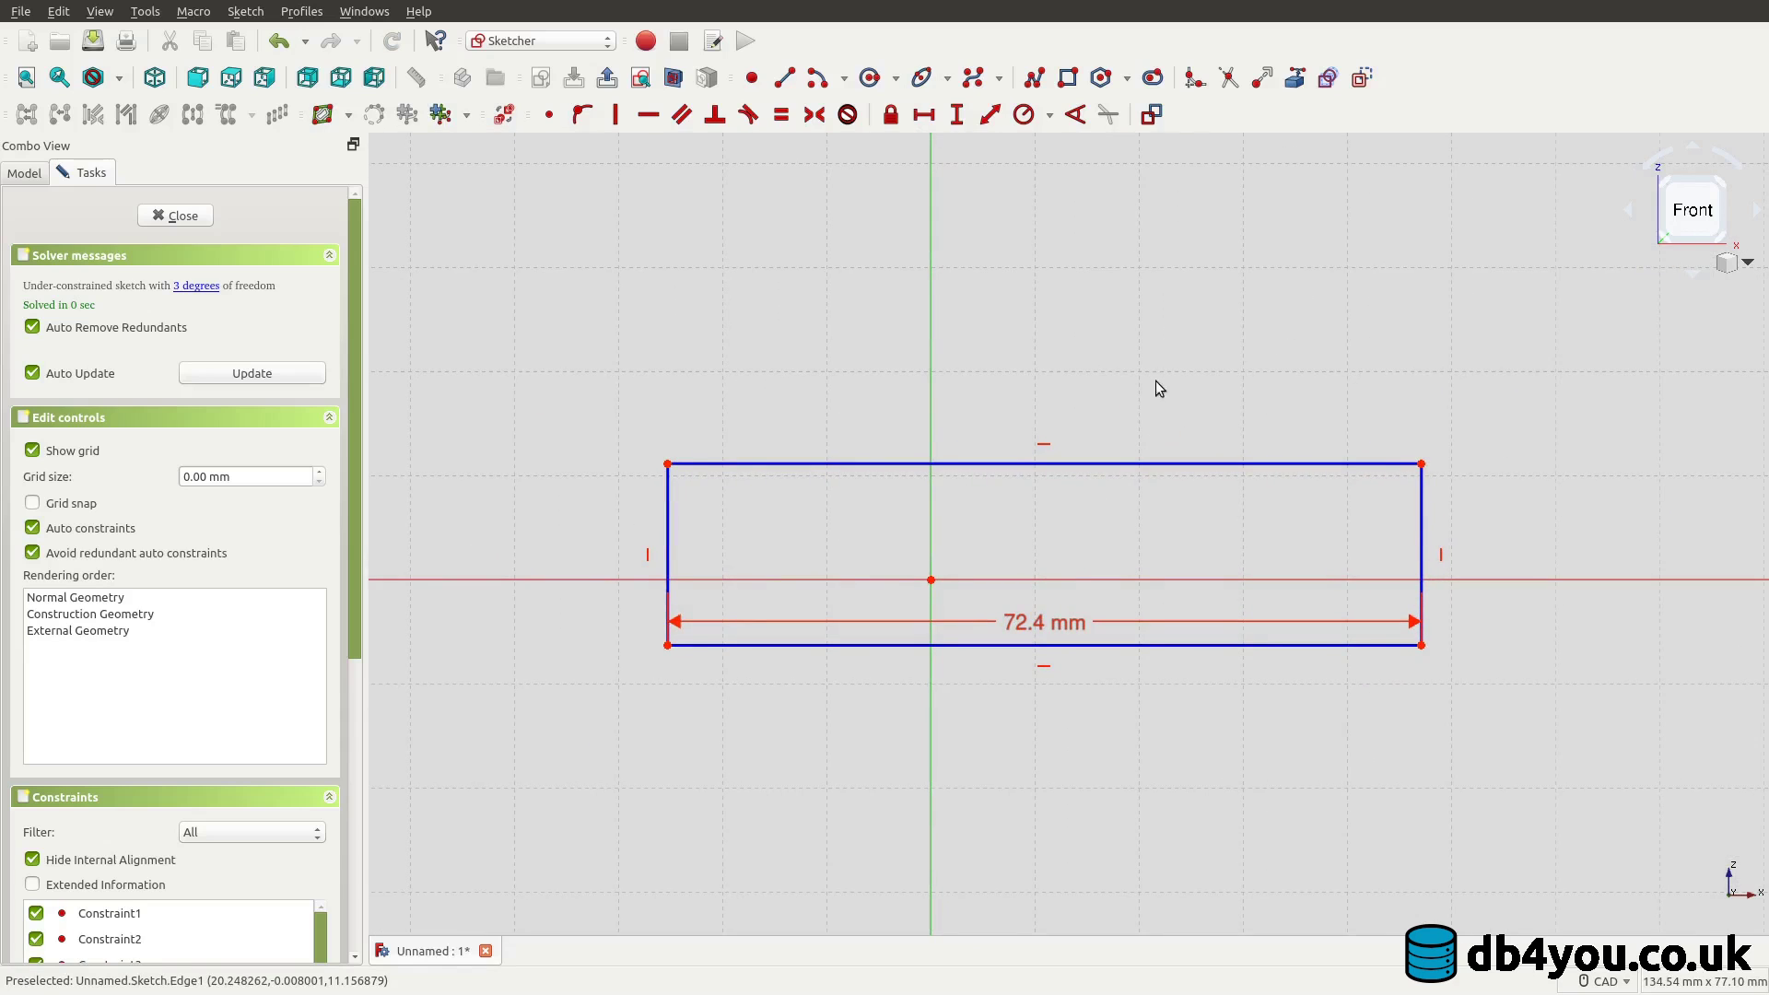
- Constrain the vertical length of the rectangle's right edge to 32 mm
{"action": "middle_click_drag", "start_coordinate": [1184, 369], "coordinate": [1005, 354]}
{"action": "middle_click_drag", "start_coordinate": [928, 241], "coordinate": [959, 226]}
{"action": "left_click", "coordinate": [956, 114]}
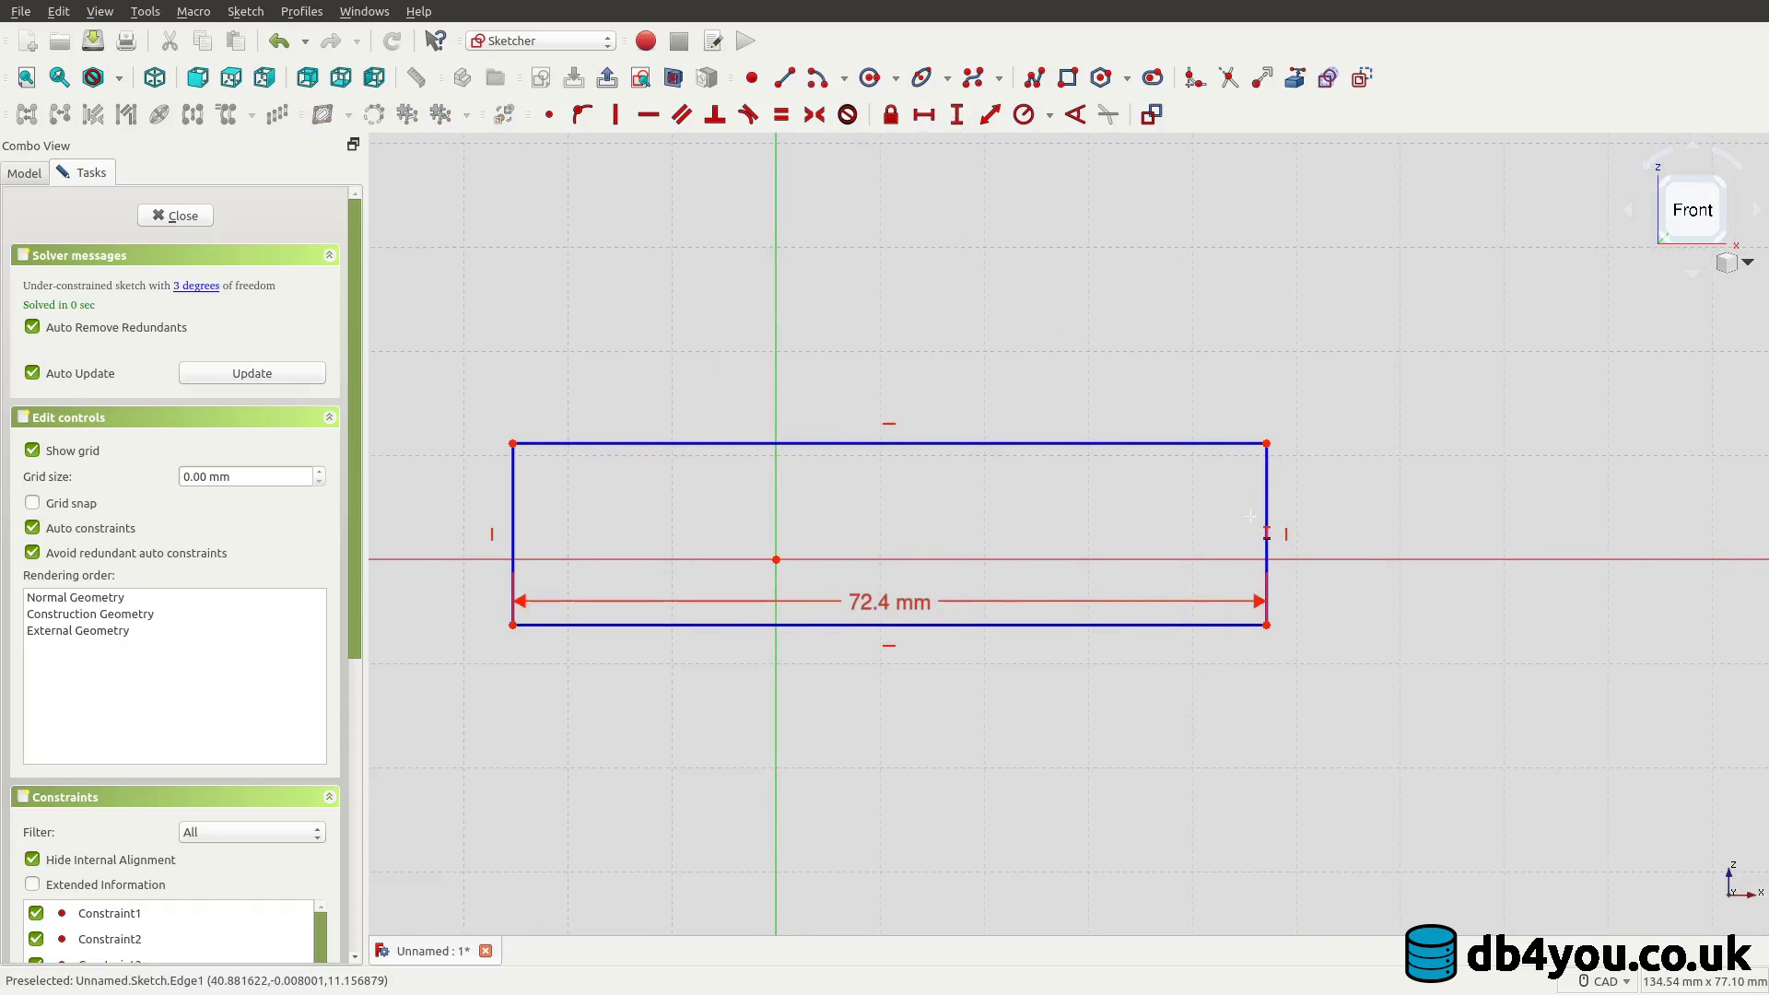
{"action": "scroll", "coordinate": [1251, 553], "scroll_direction": "up", "scroll_amount": 2}
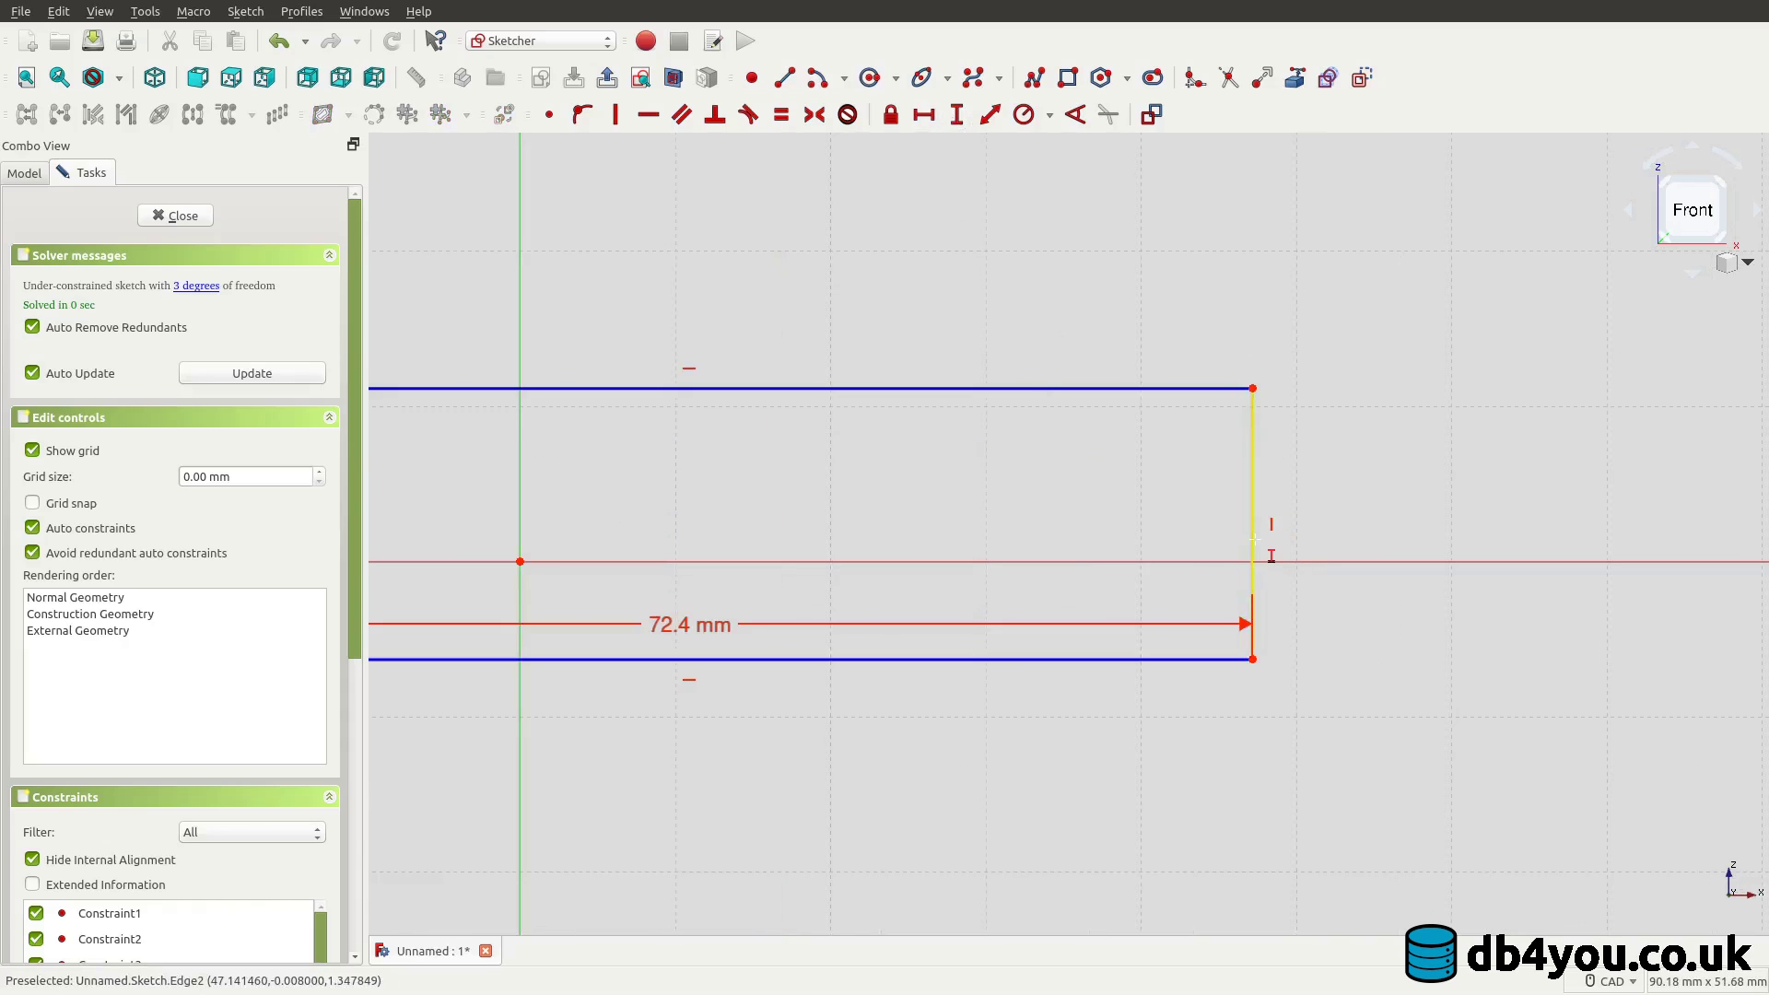
{"action": "left_click", "coordinate": [1254, 540]}
{"action": "type", "text": "32"}
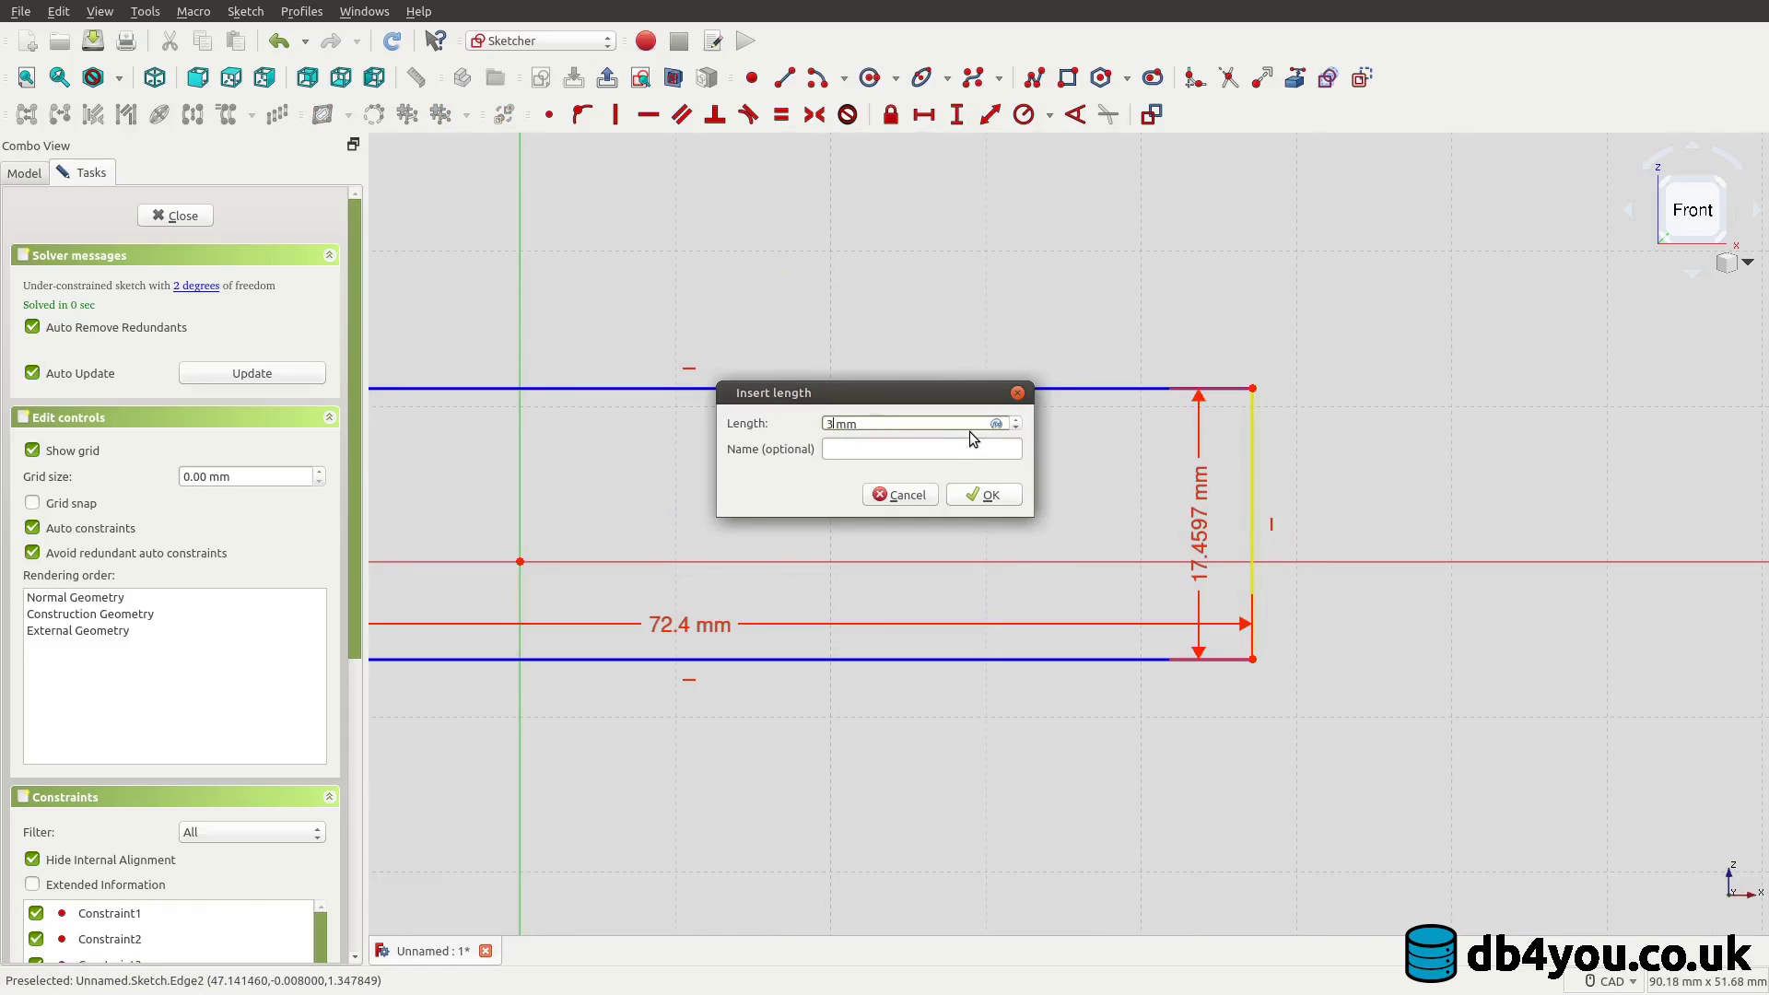
{"action": "left_click", "coordinate": [982, 492]}
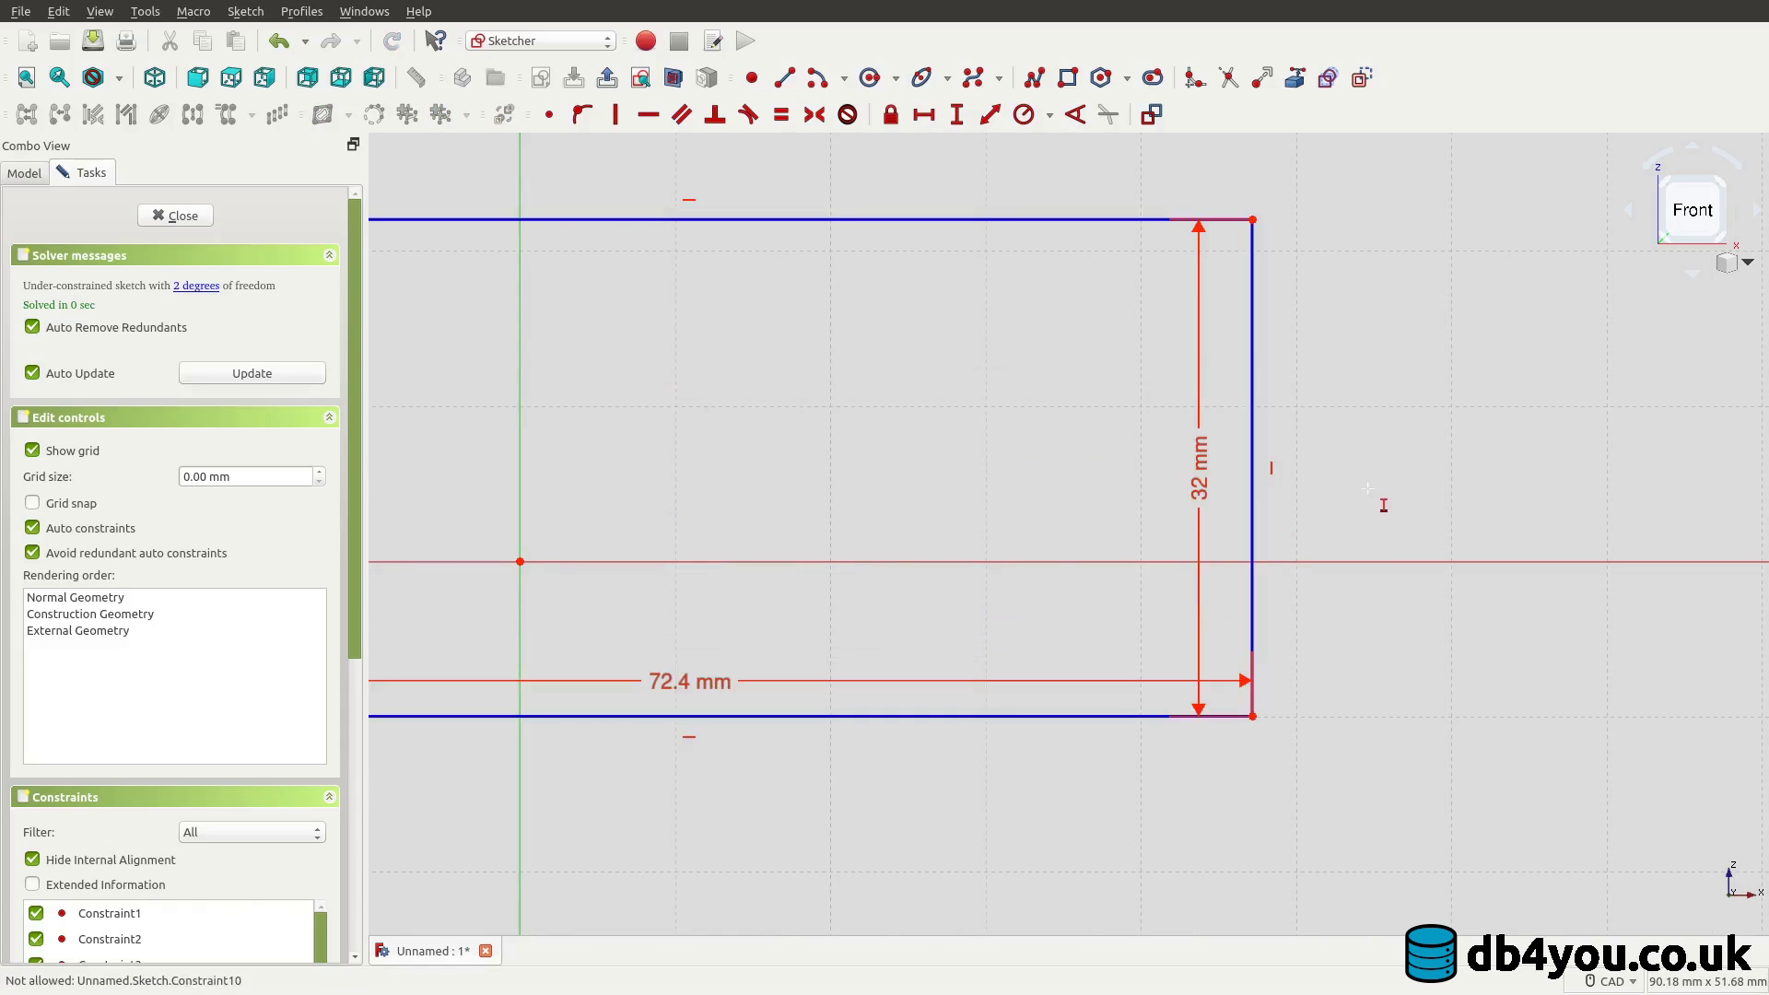
{"action": "middle_click_drag", "start_coordinate": [1383, 486], "coordinate": [1512, 485]}
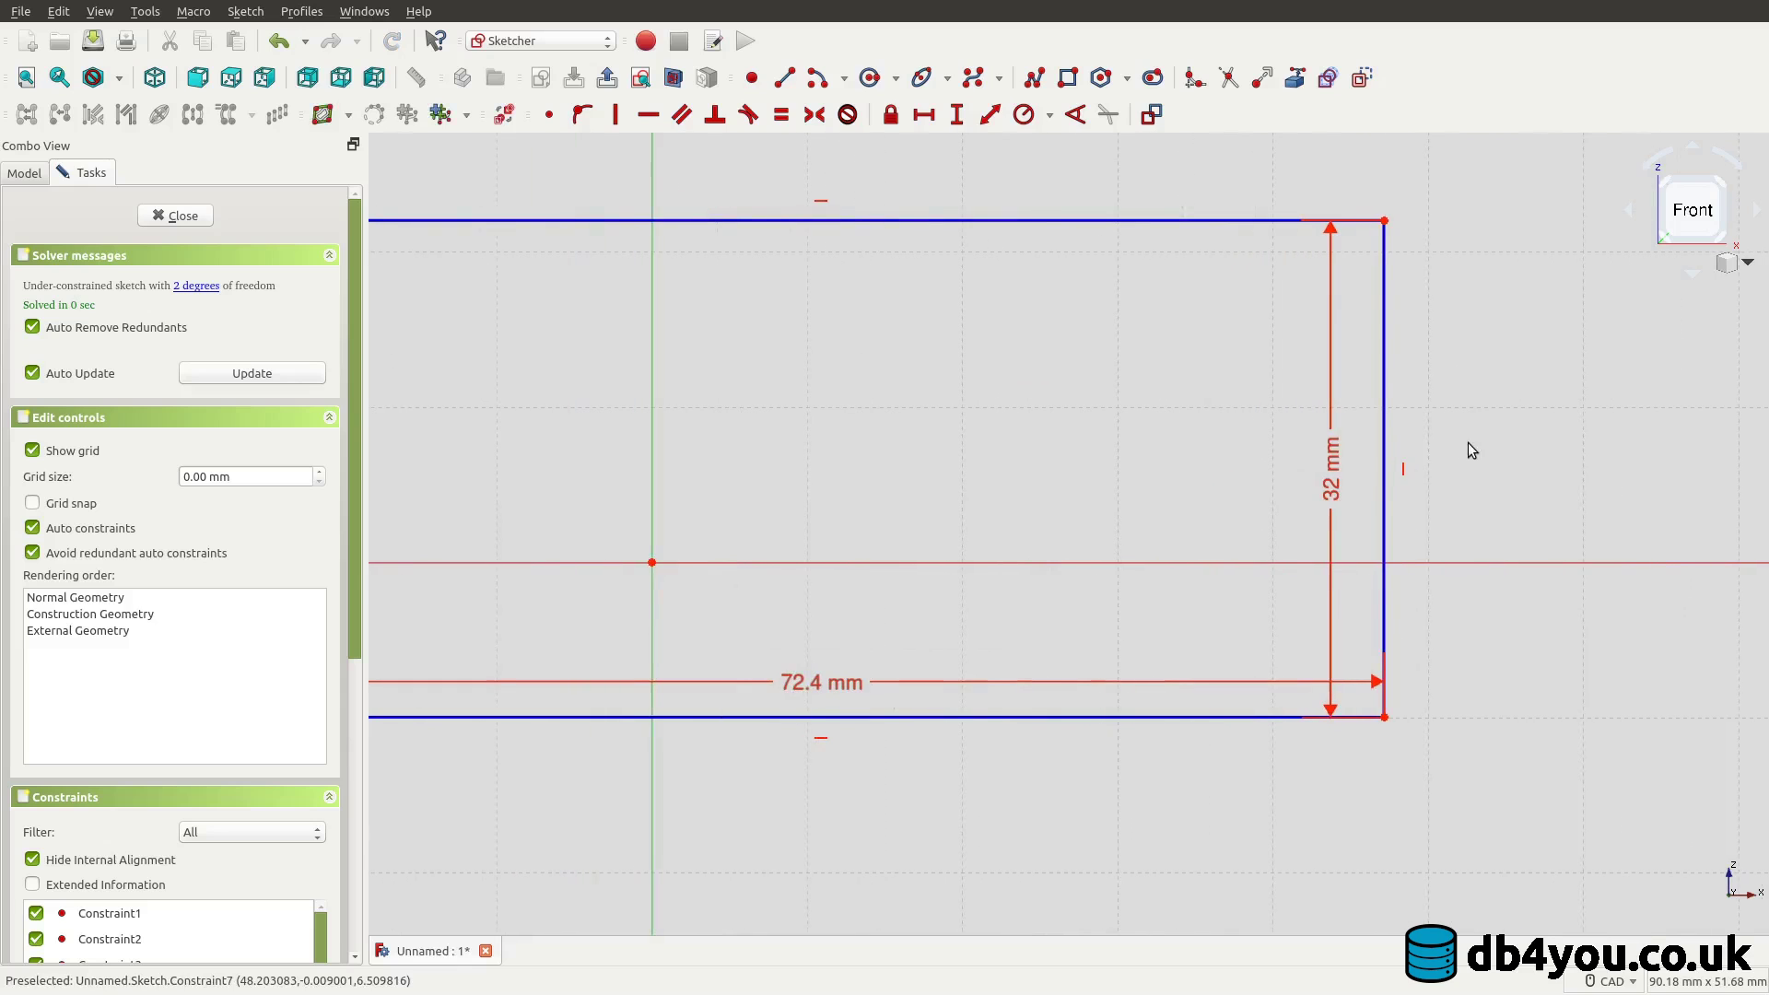
- Centre the rectangle by making its upper-left and lower-right corners symmetric about the origin
{"action": "scroll", "coordinate": [1469, 446], "scroll_direction": "down", "scroll_amount": 2}
{"action": "middle_click_drag", "start_coordinate": [1107, 408], "coordinate": [1085, 463]}
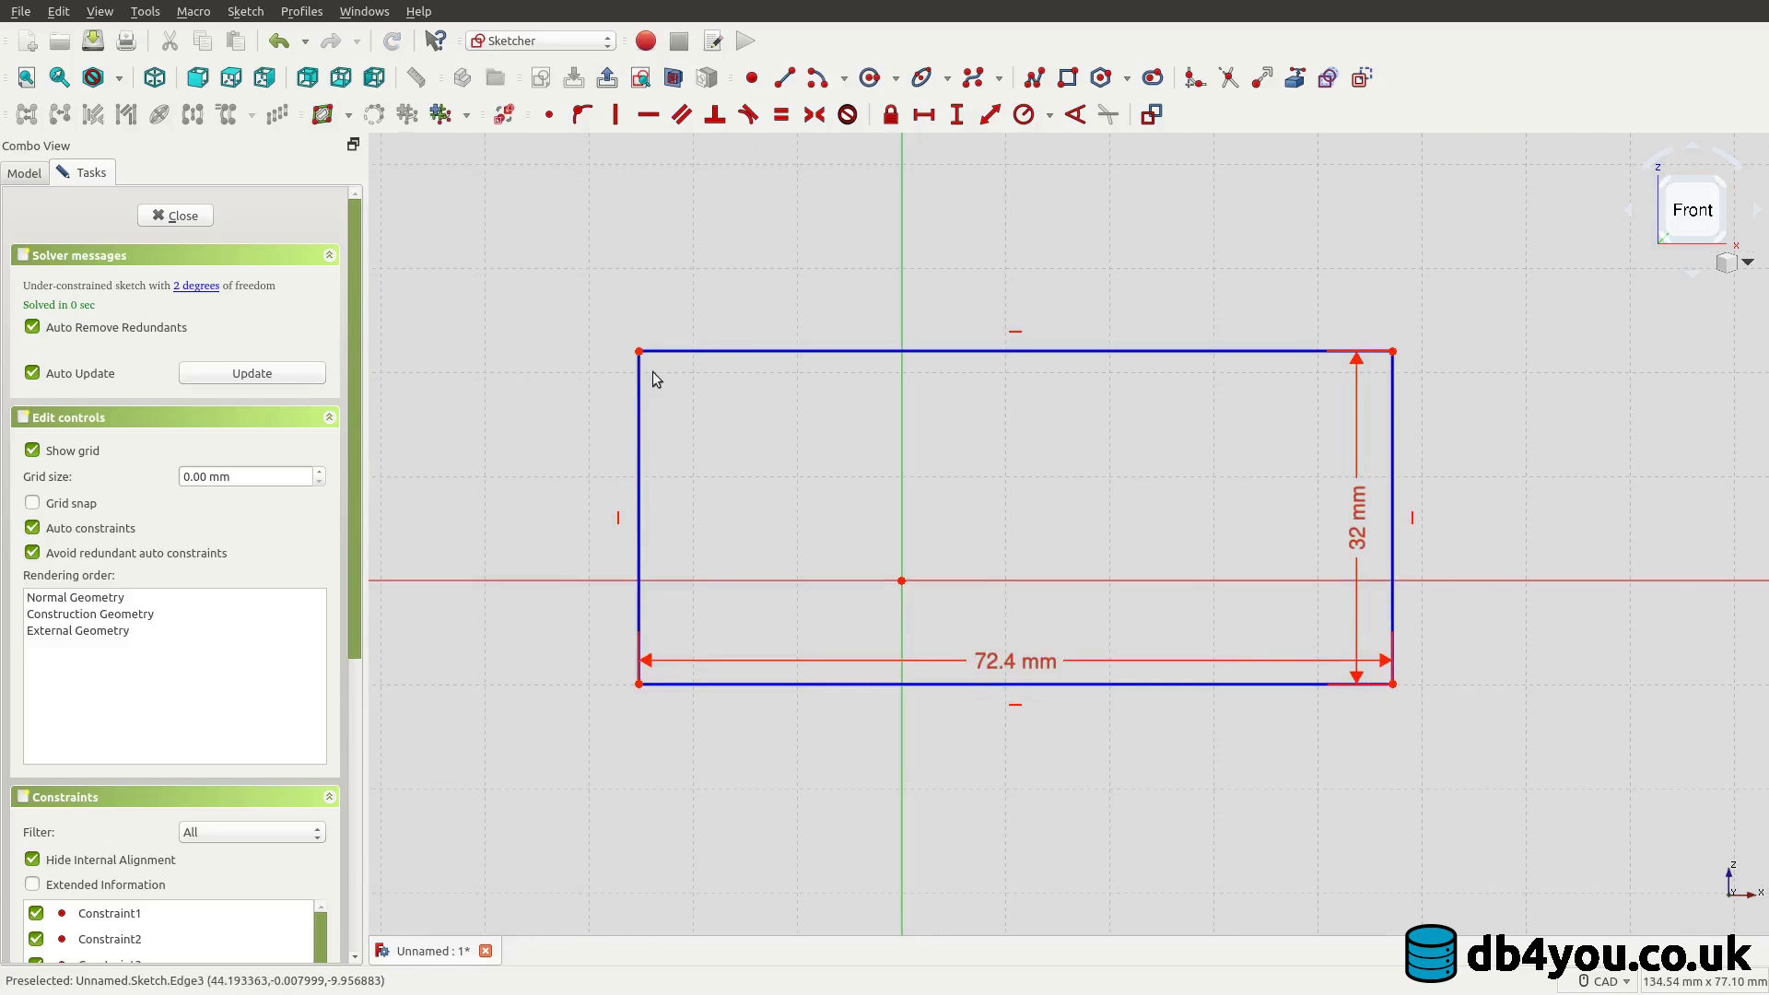
{"action": "left_click", "coordinate": [1392, 683]}
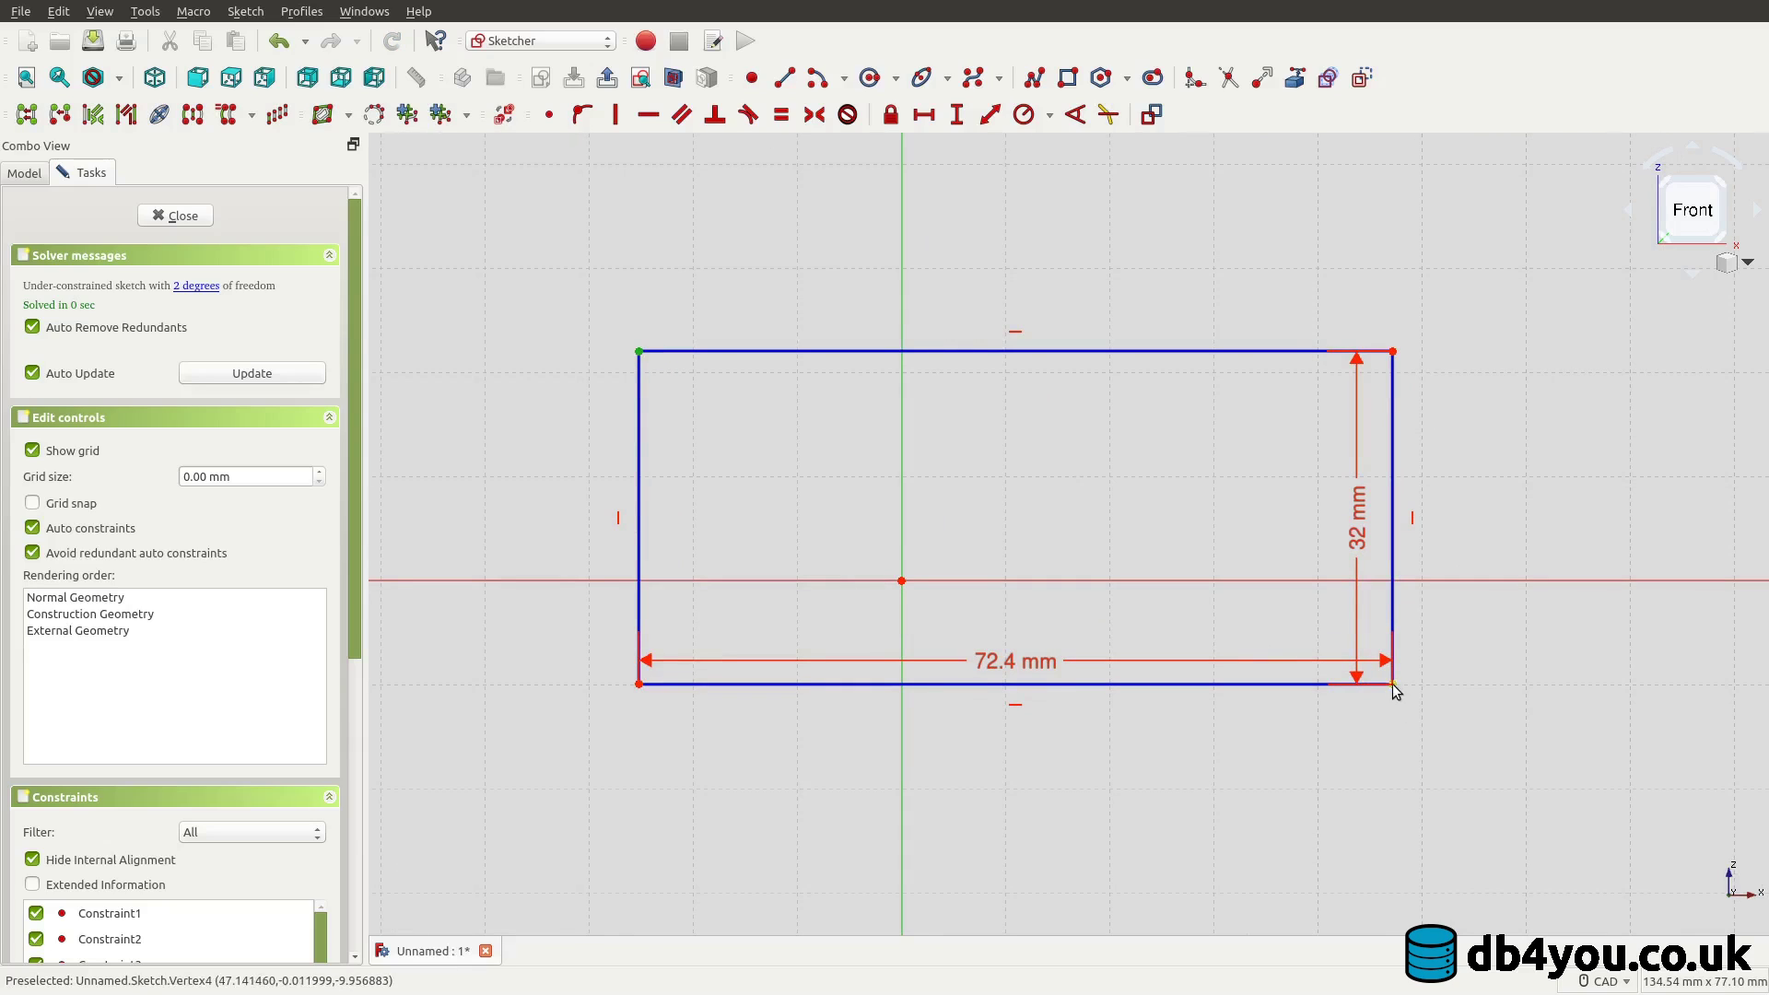
{"action": "left_click", "coordinate": [902, 581]}
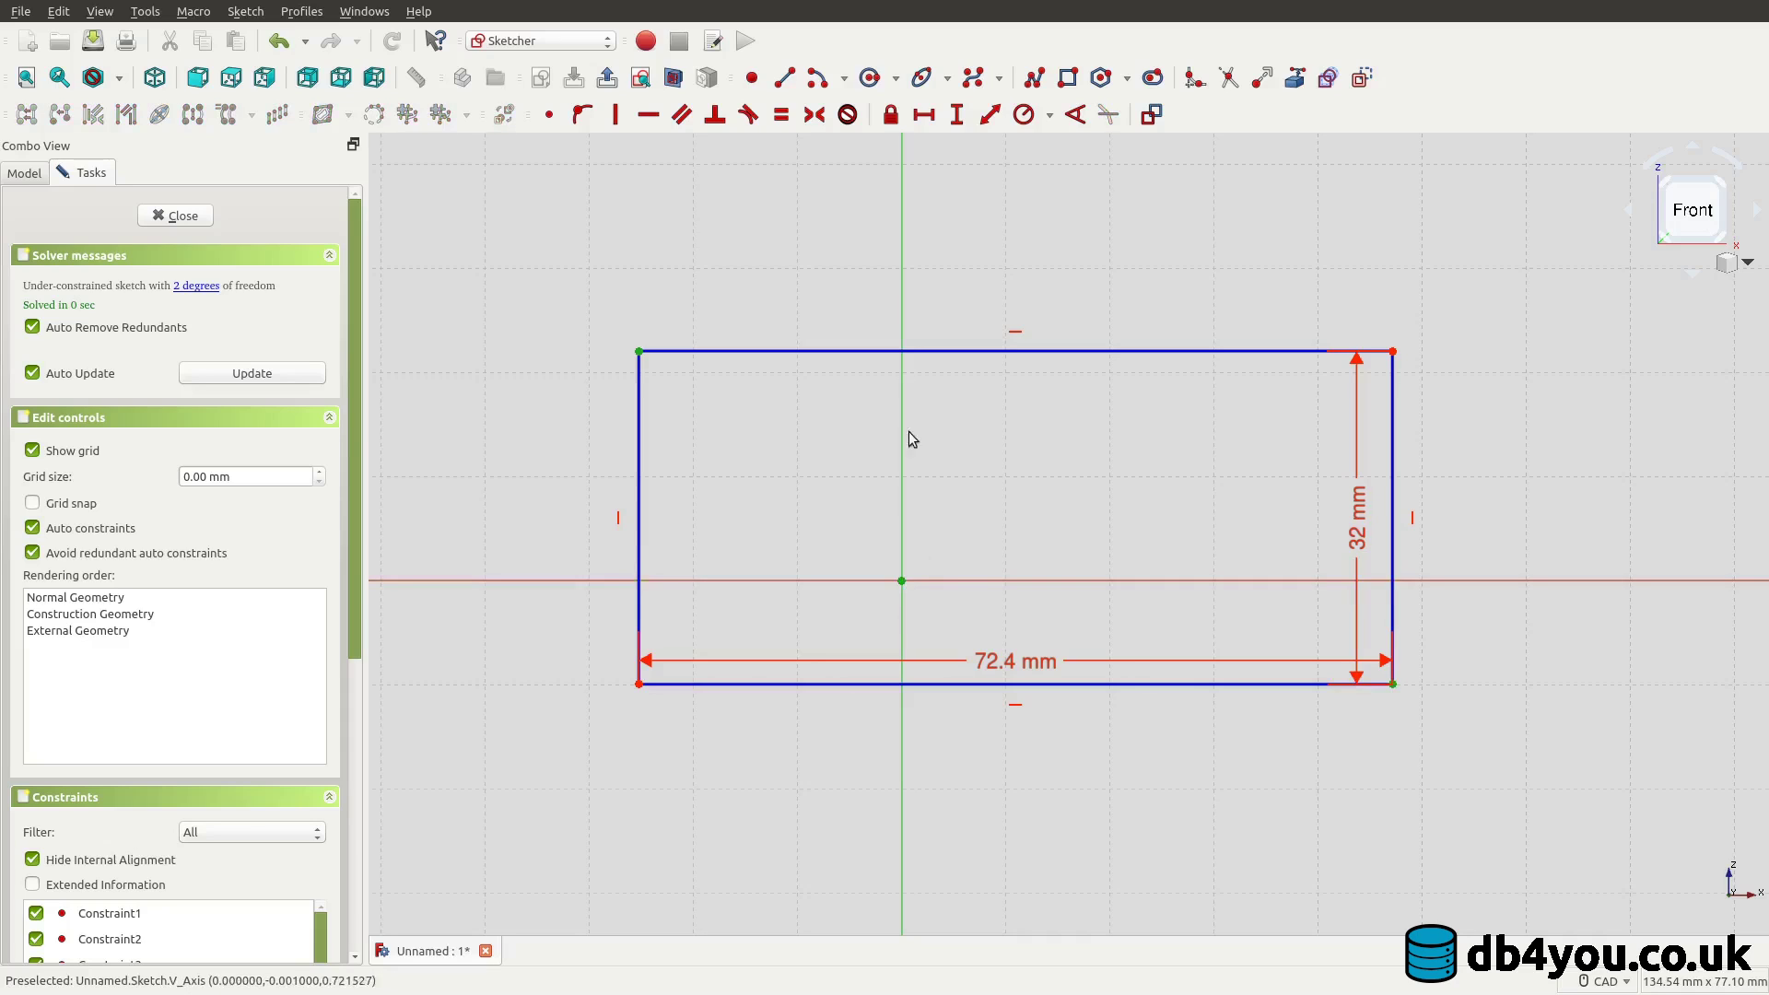
{"action": "left_click", "coordinate": [815, 115]}
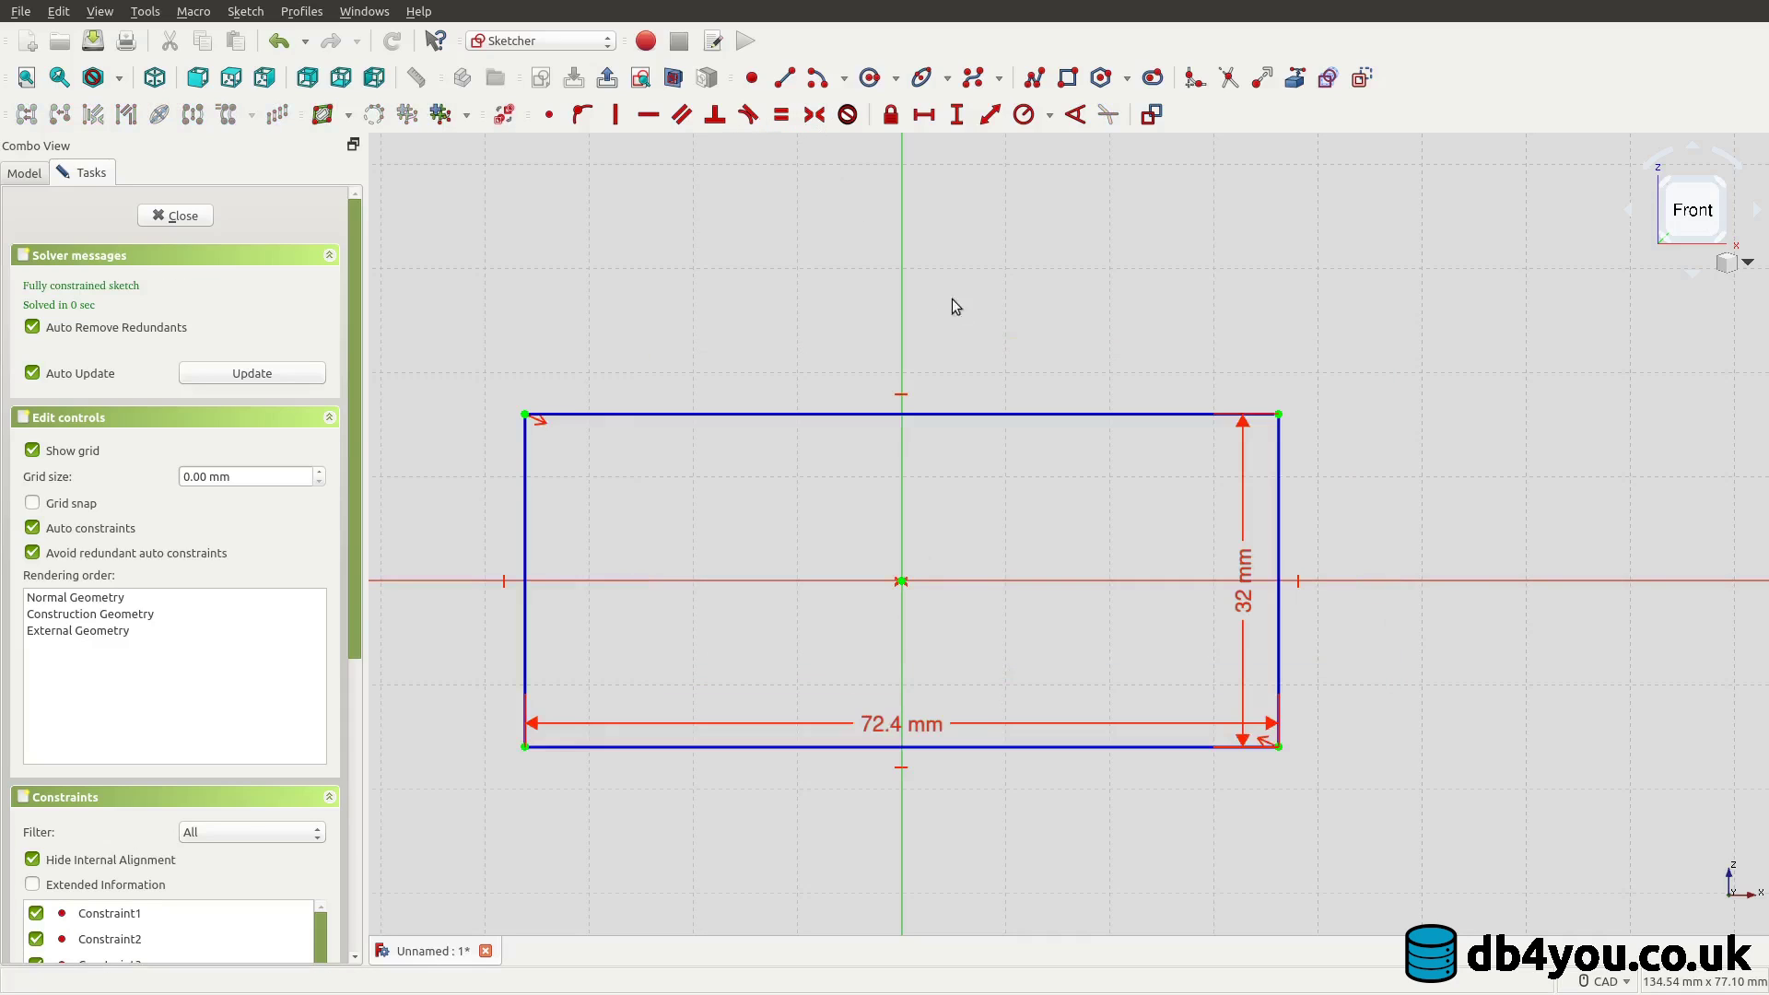
- Move the 72.4 mm dimension label below and right of the rectangle and the 32 mm label above it
{"action": "middle_click_drag", "start_coordinate": [1051, 357], "coordinate": [995, 305]}
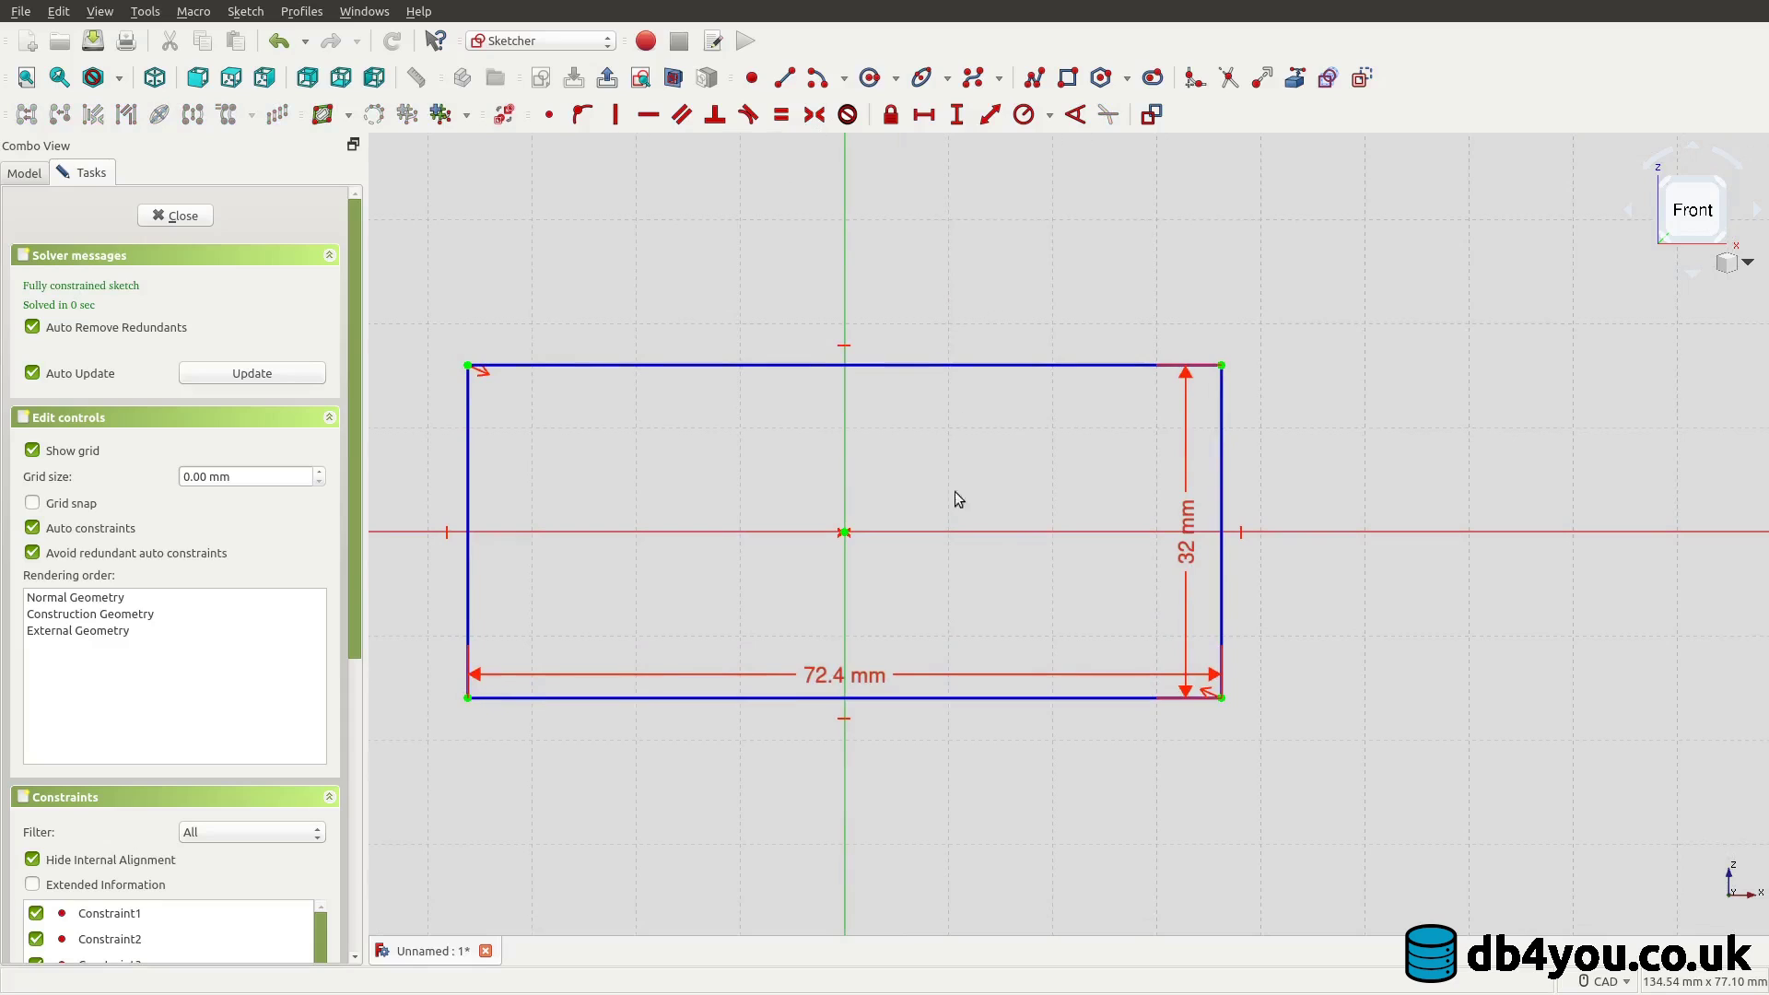
{"action": "scroll", "coordinate": [993, 511], "scroll_direction": "up", "scroll_amount": 2}
{"action": "scroll", "coordinate": [993, 508], "scroll_direction": "down", "scroll_amount": 2}
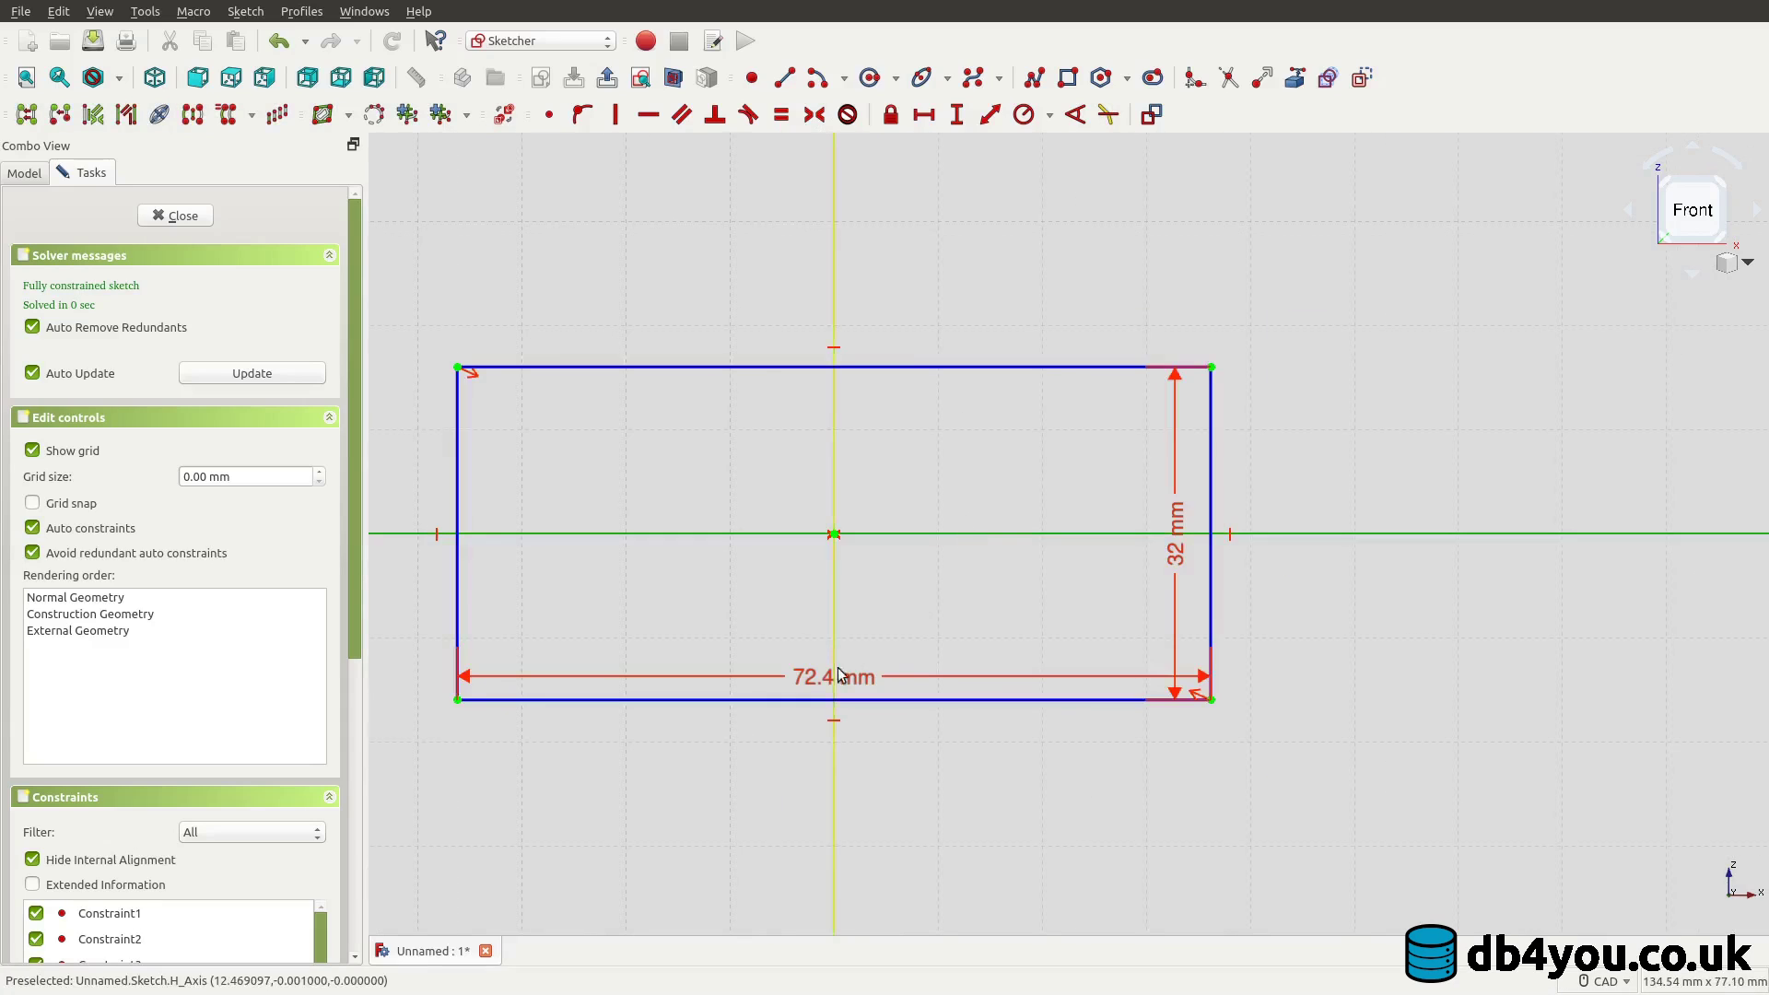
{"action": "left_click_drag", "start_coordinate": [858, 689], "coordinate": [1424, 791]}
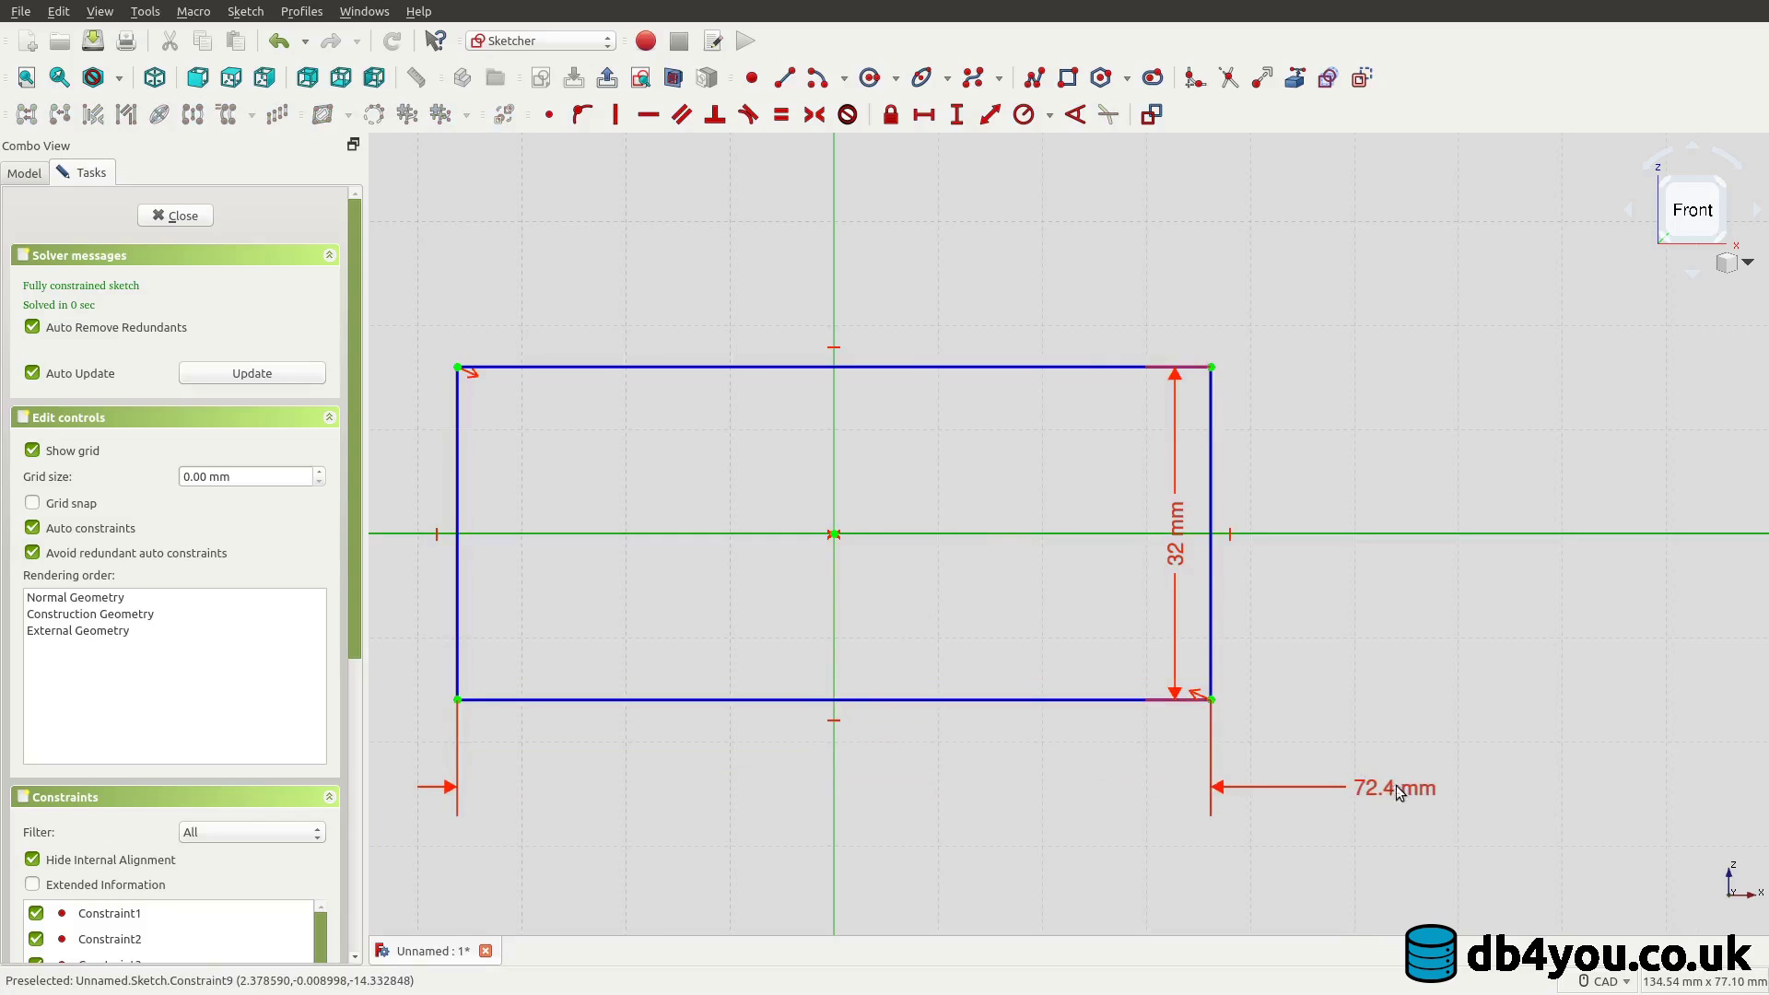
{"action": "left_click_drag", "start_coordinate": [1176, 530], "coordinate": [1188, 249]}
{"action": "left_click", "coordinate": [1056, 498]}
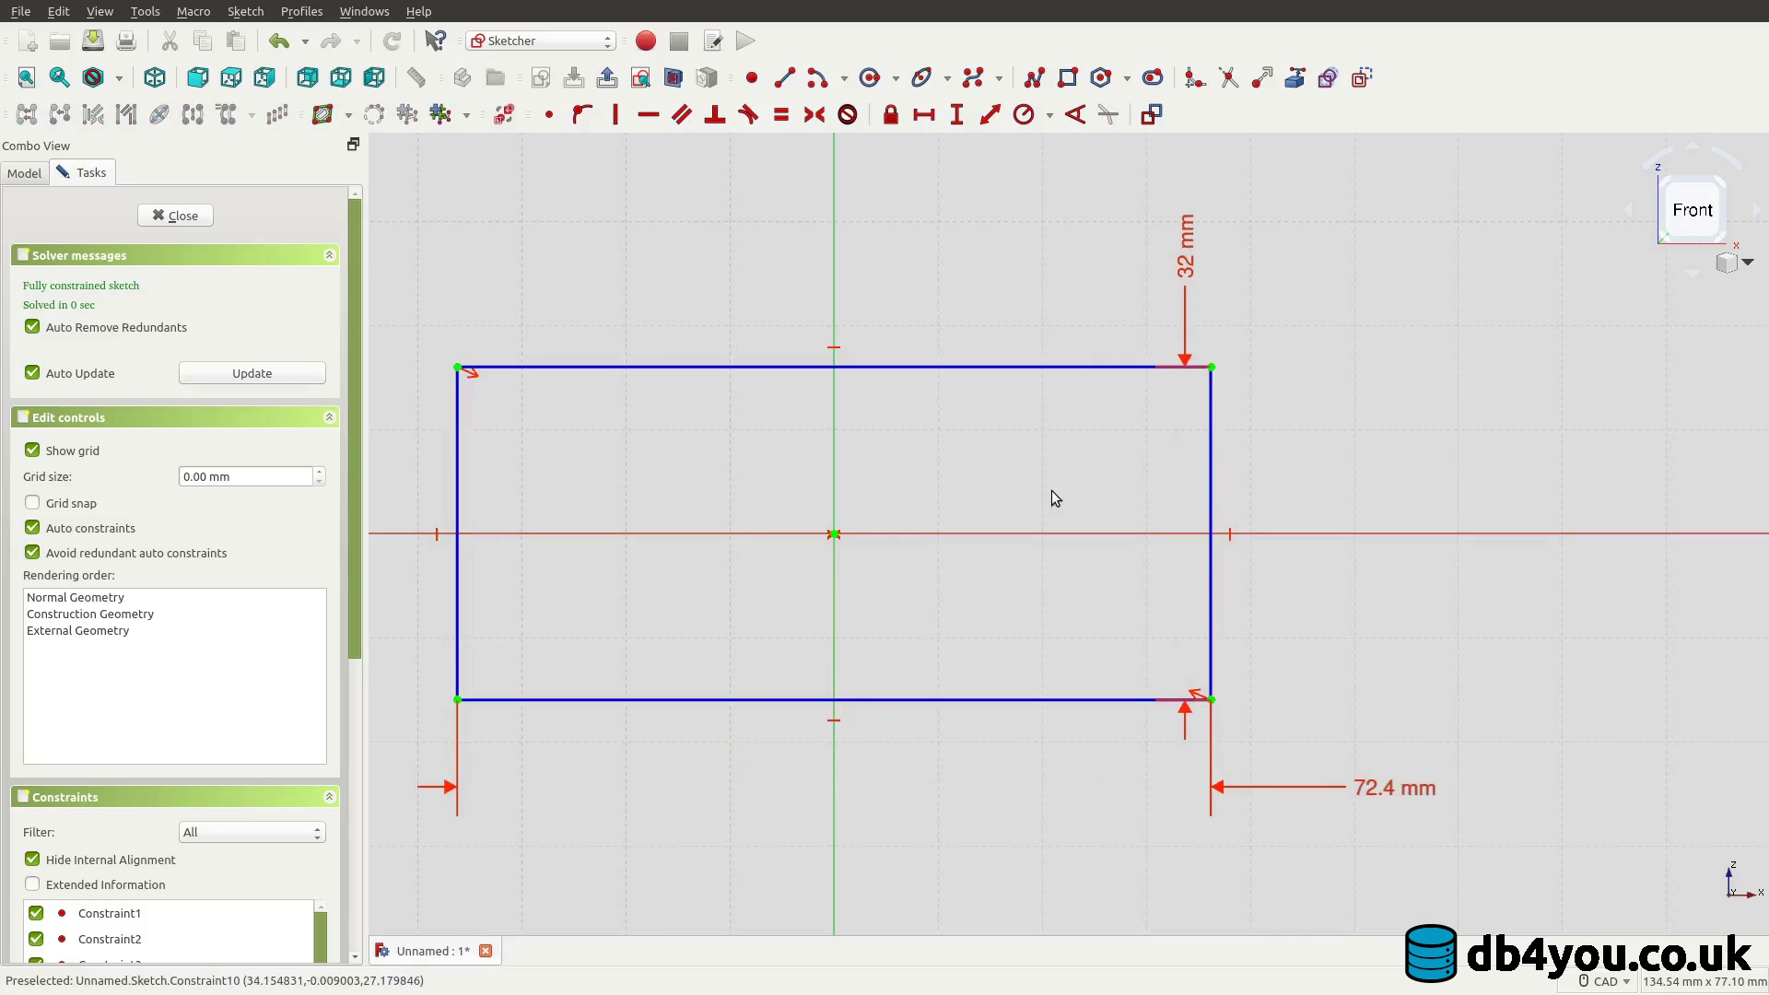
{"action": "mouse_move", "coordinate": [973, 517]}
{"action": "middle_mouse_down"}
{"action": "mouse_move", "coordinate": [1039, 479]}
{"action": "mouse_move", "coordinate": [1038, 501]}
{"action": "middle_mouse_up"}
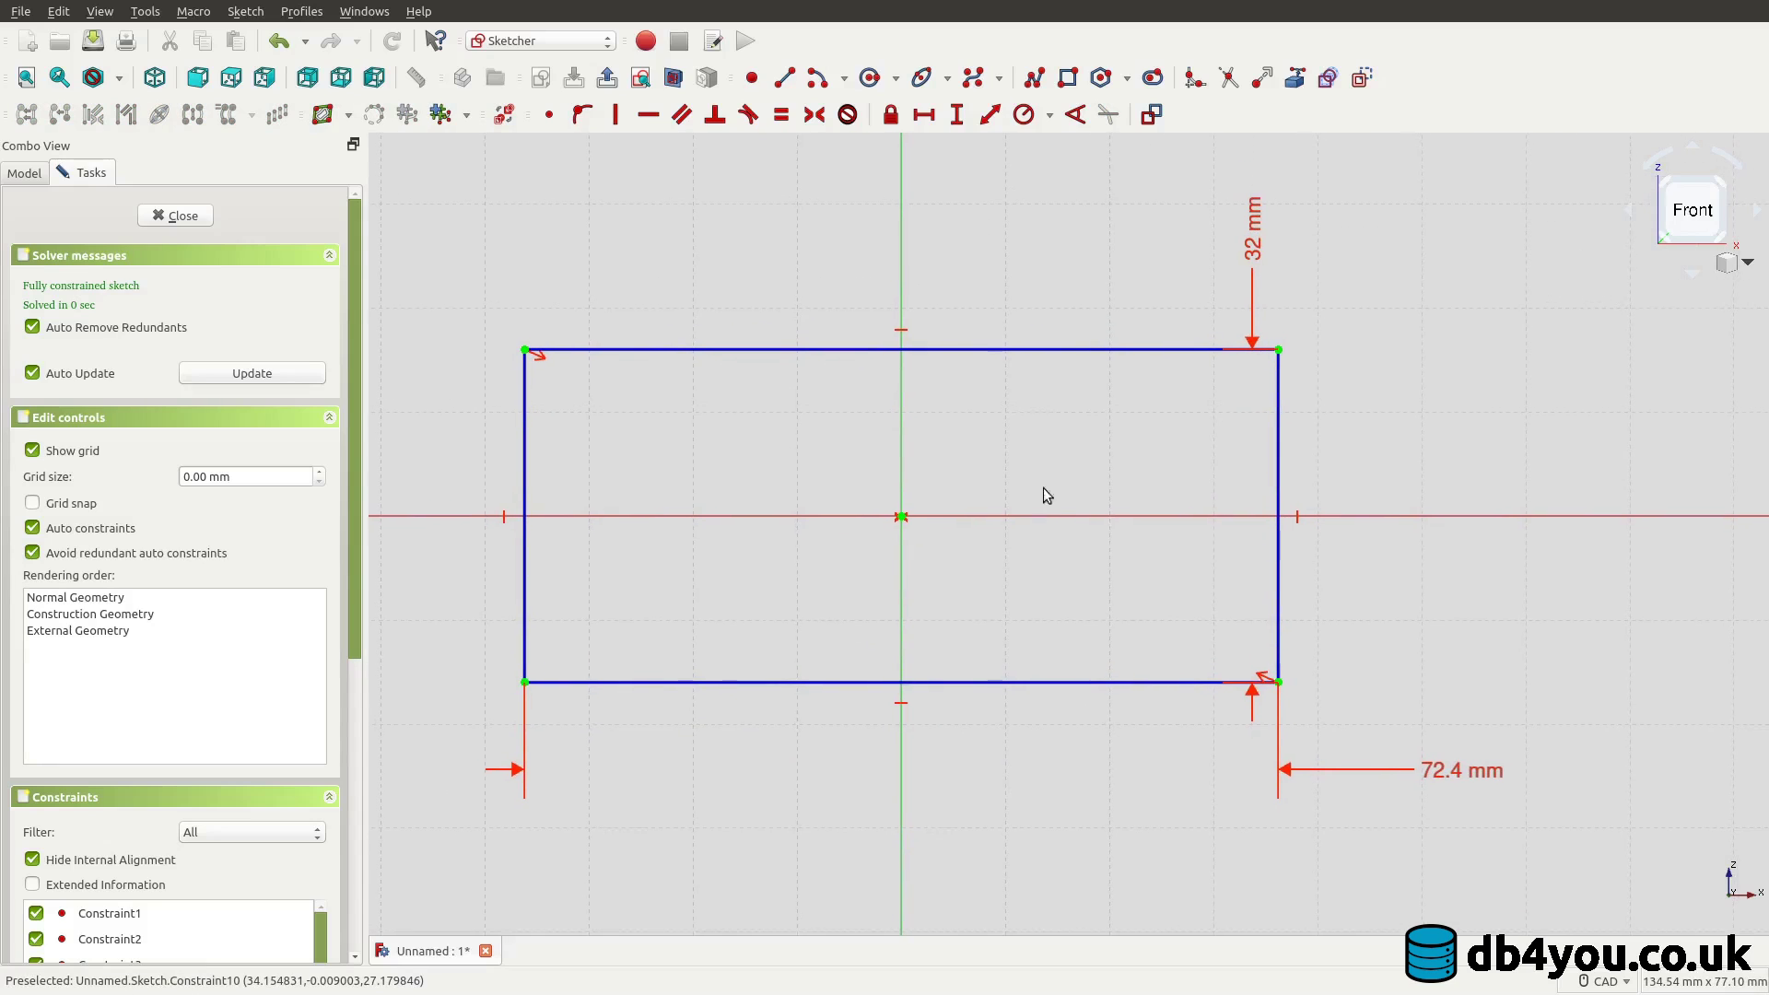
{"action": "scroll", "coordinate": [937, 547], "scroll_direction": "up", "scroll_amount": 2}
{"action": "middle_click_drag", "start_coordinate": [937, 547], "coordinate": [1138, 543]}
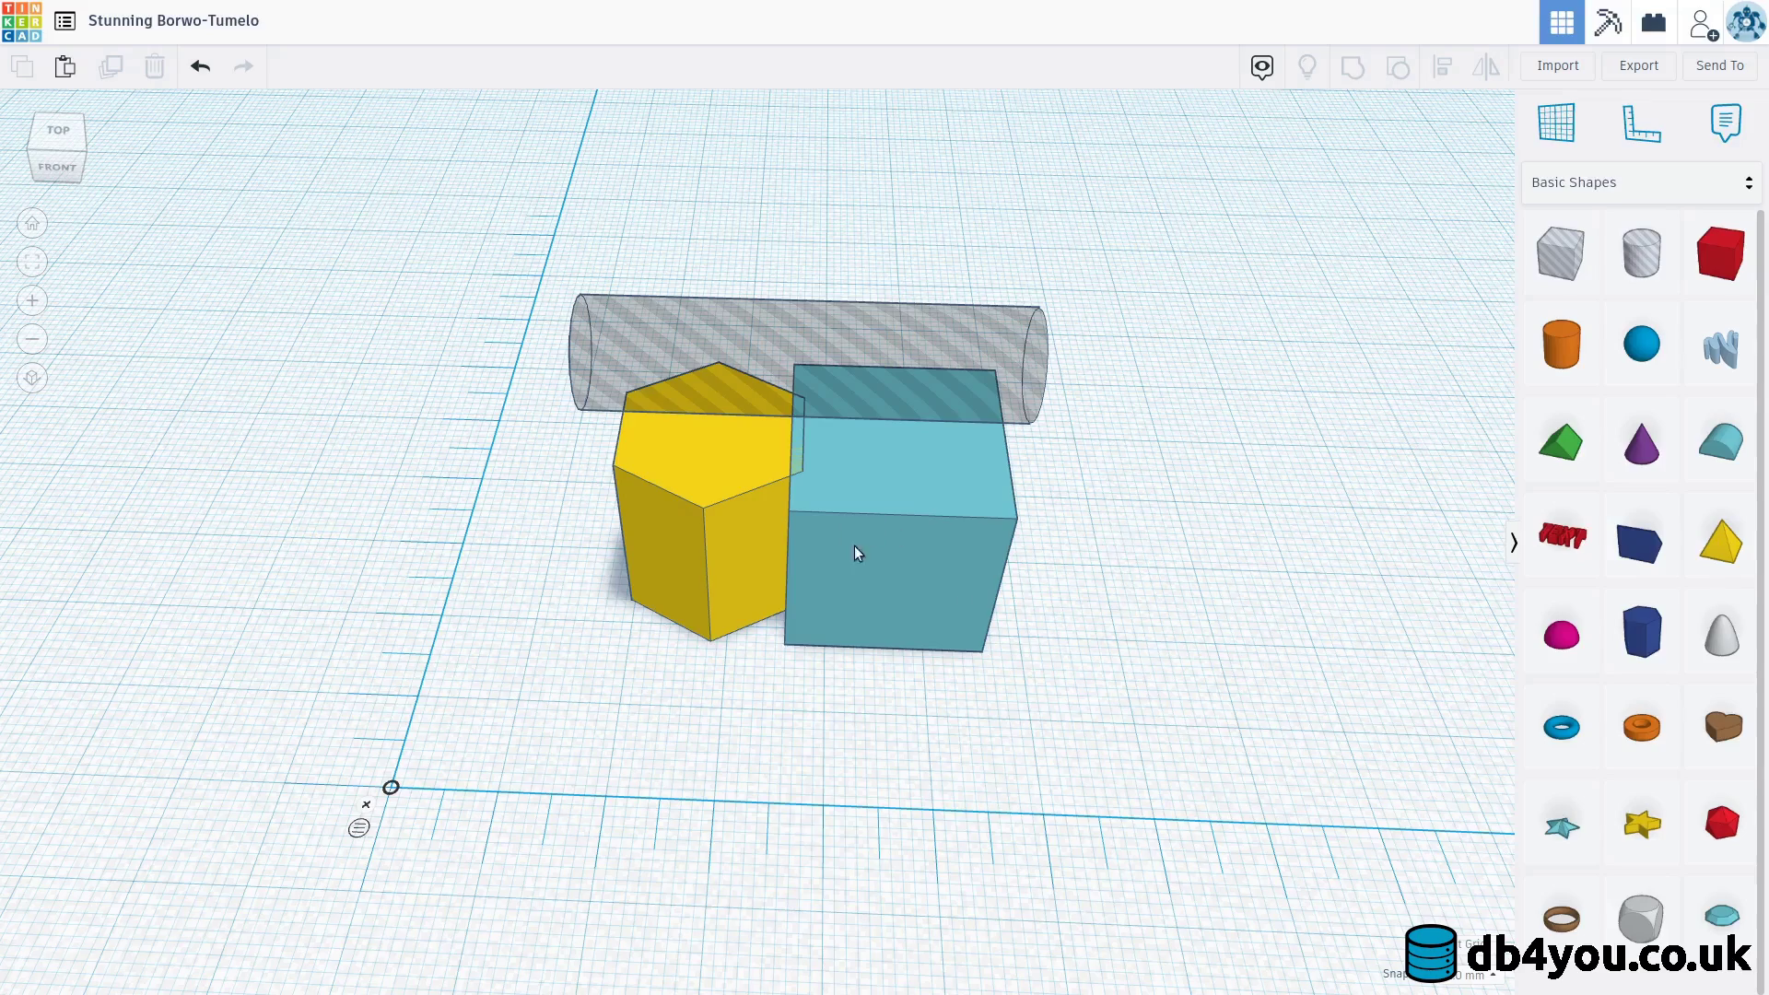
- Switch to Tinkercad and group the yellow hexagonal prism with the teal box into one solid
{"action": "right_click_drag", "start_coordinate": [1031, 678], "coordinate": [1066, 608]}
{"action": "left_click_drag", "start_coordinate": [1066, 608], "coordinate": [590, 451]}
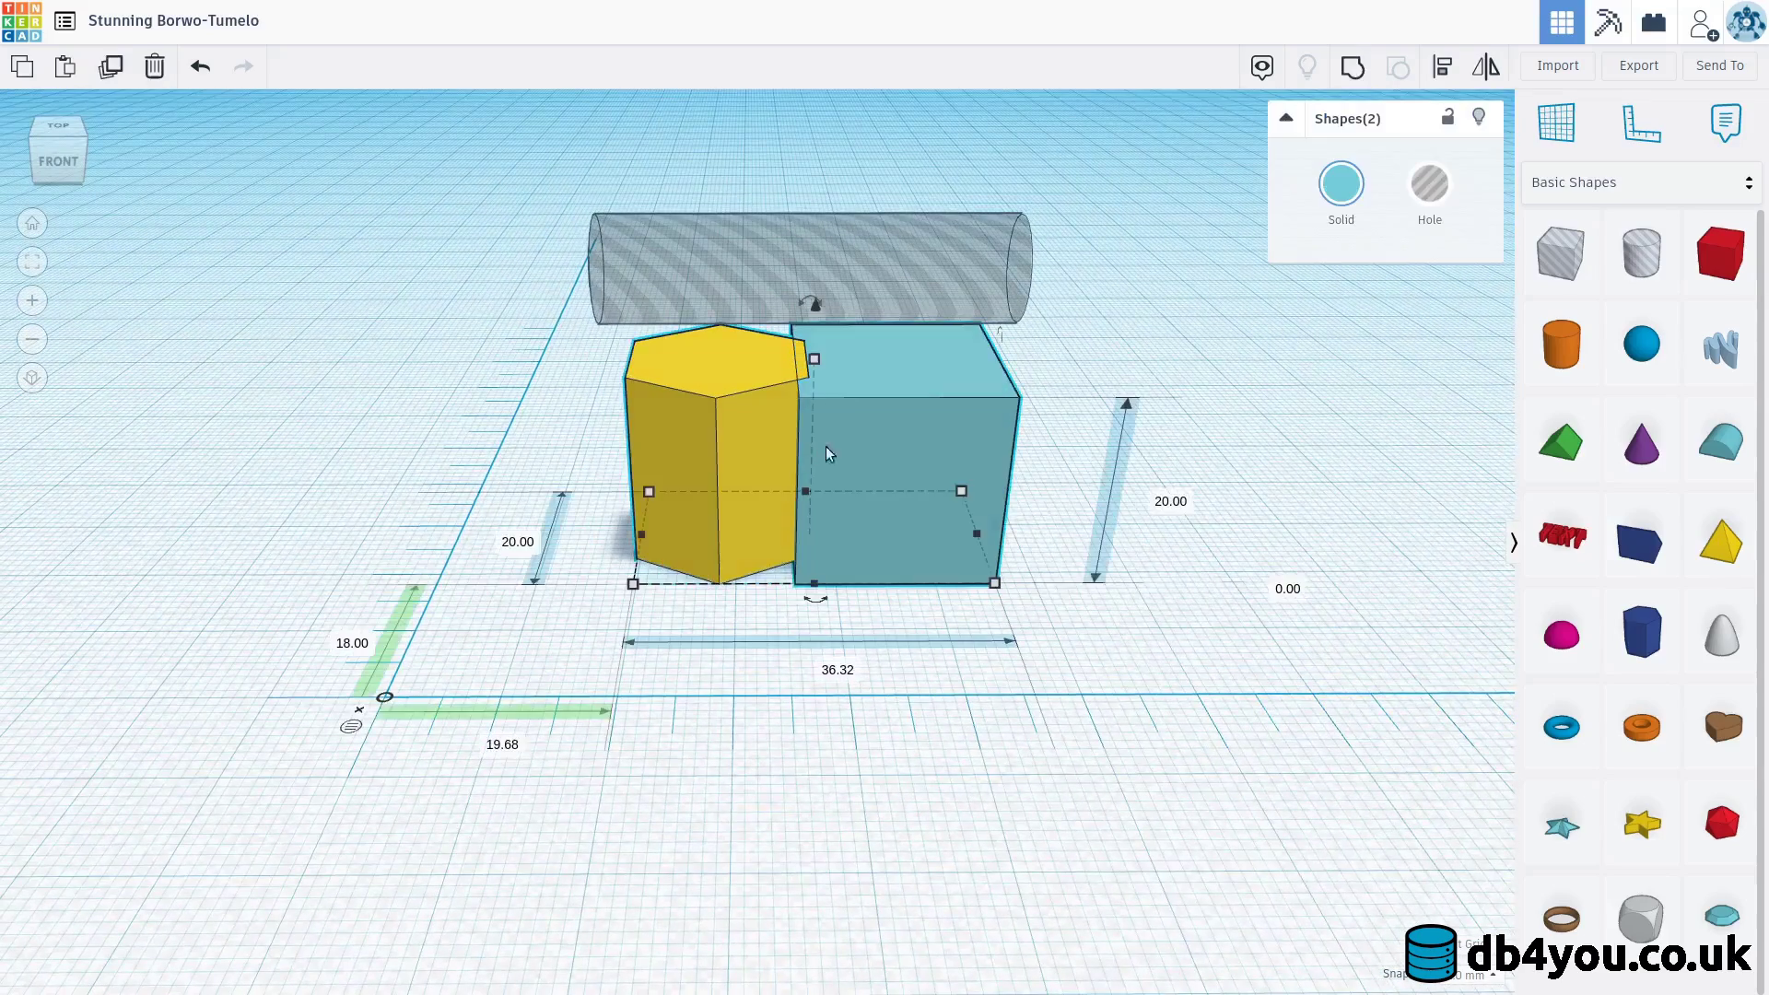
{"action": "left_click", "coordinate": [1362, 78]}
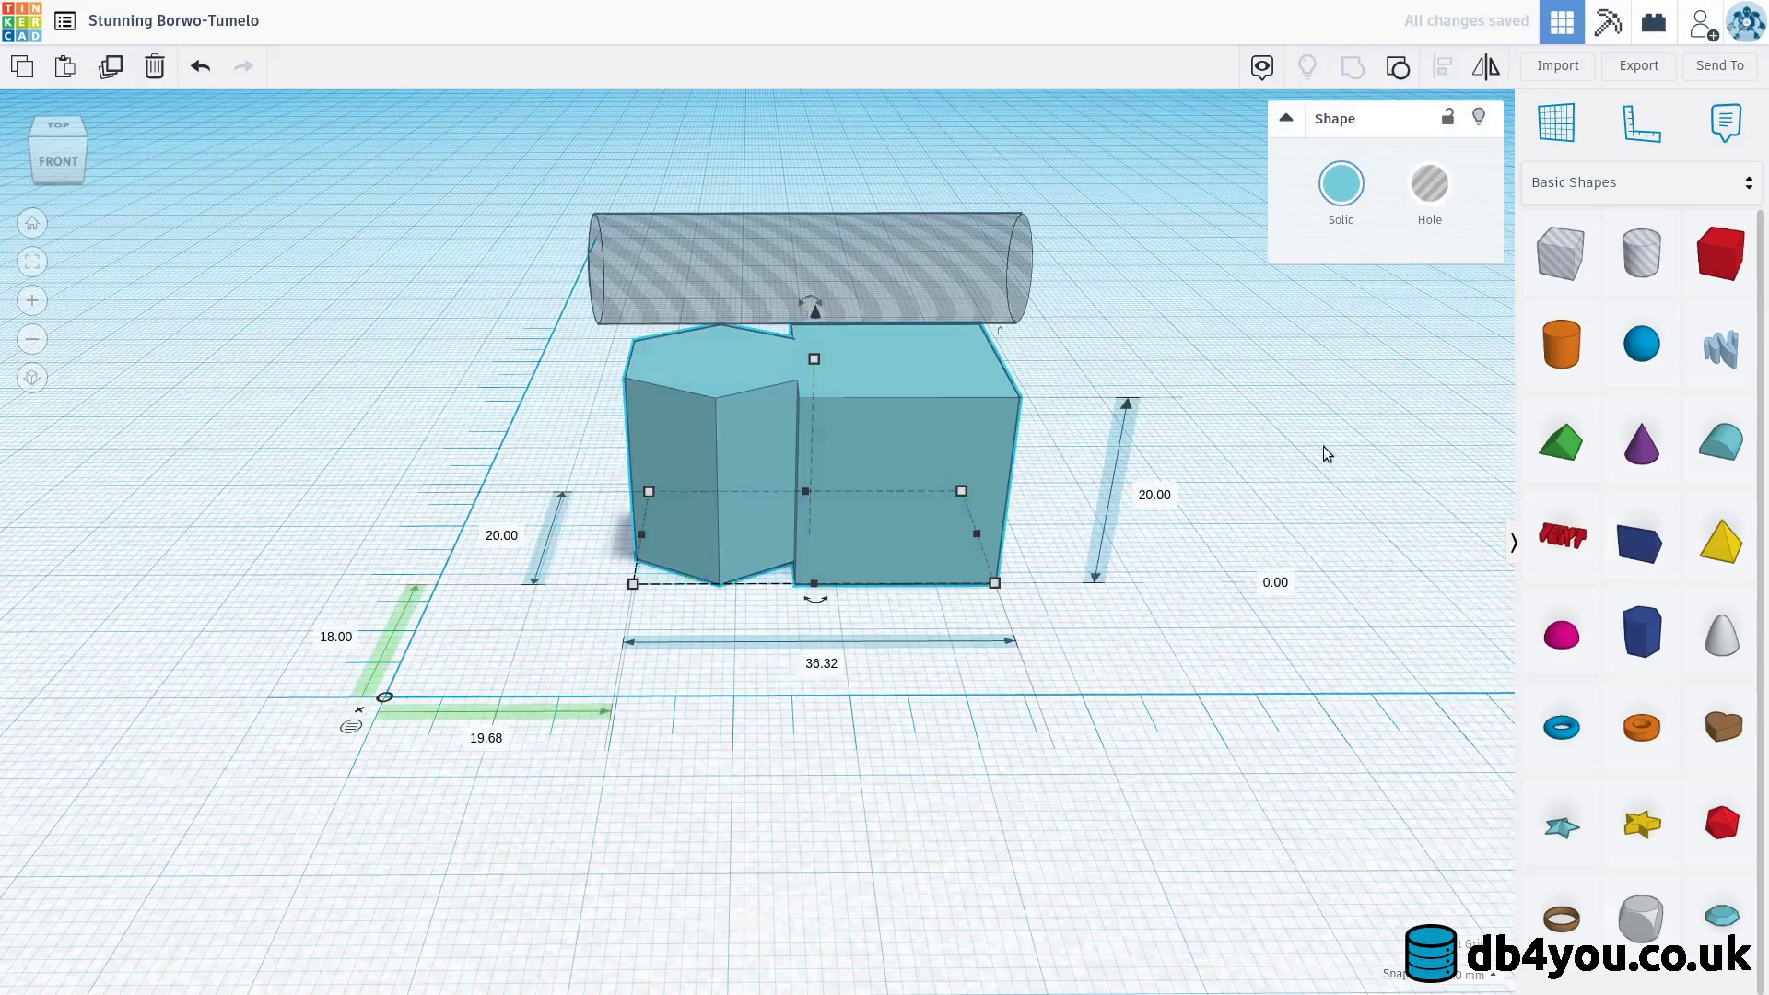
{"action": "left_click", "coordinate": [1328, 455]}
- Lower the hole cylinder vertically so that it cuts into the top of the grouped solid
{"action": "right_click_drag", "start_coordinate": [655, 567], "coordinate": [759, 514]}
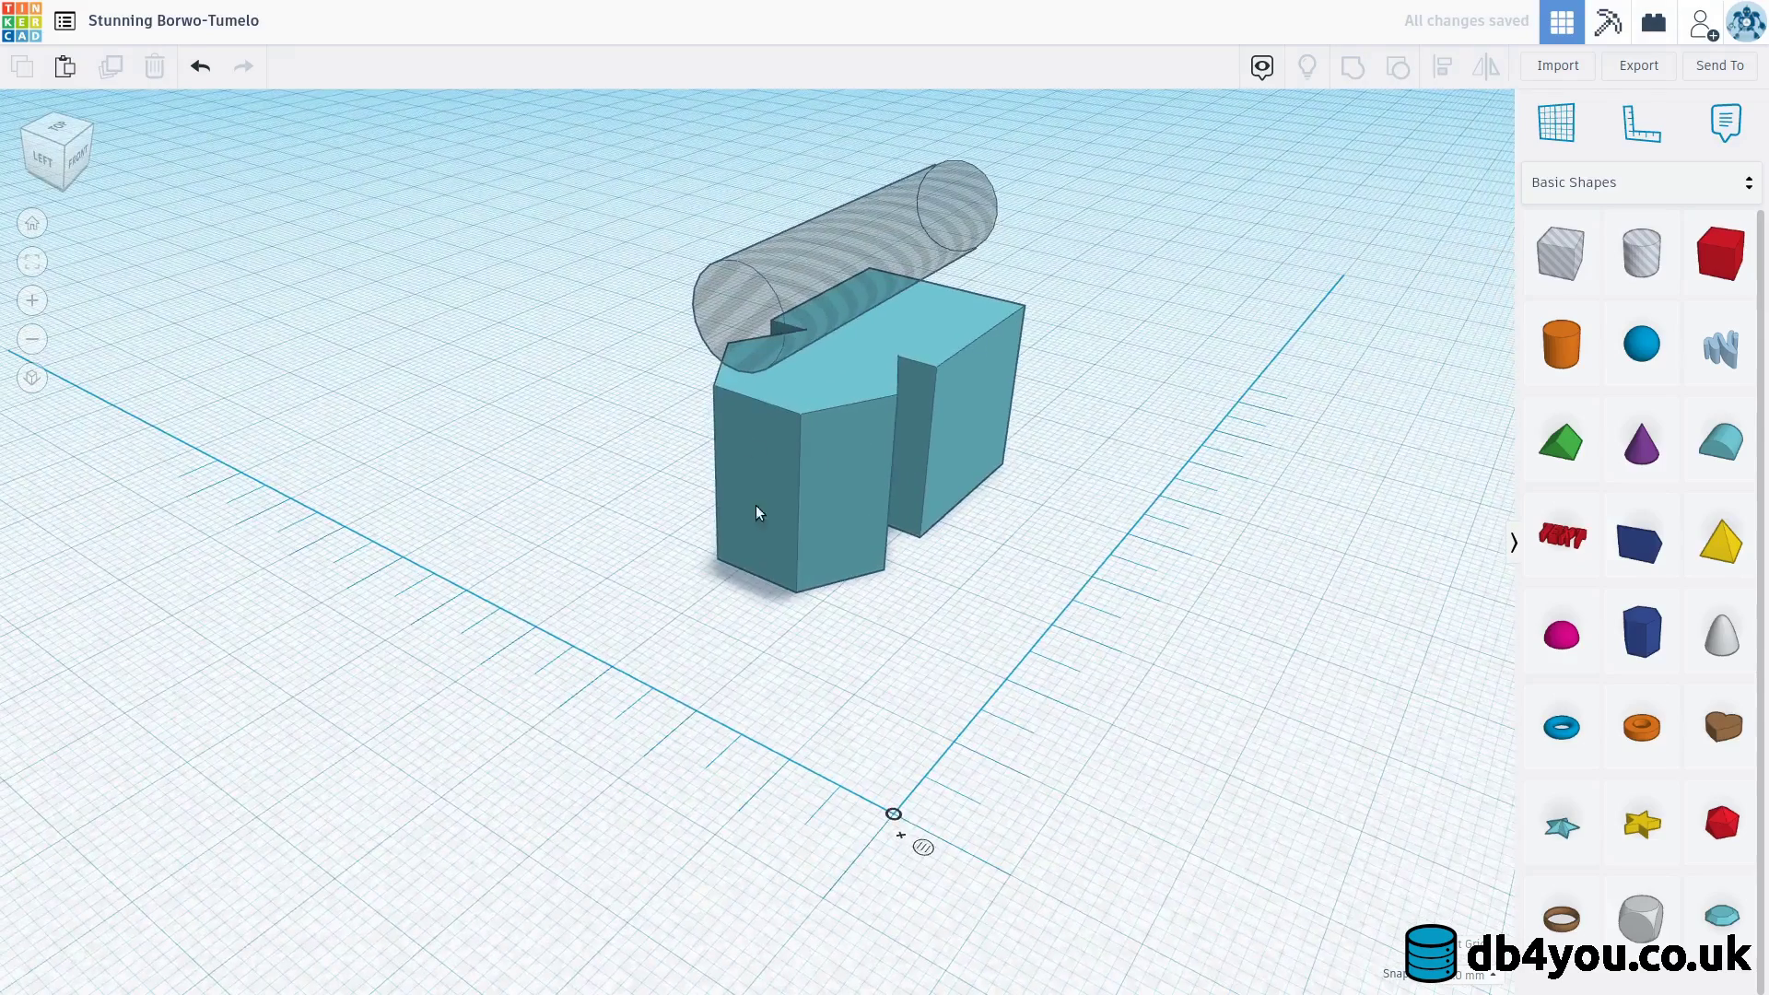
{"action": "left_click", "coordinate": [788, 346]}
{"action": "right_click_drag", "start_coordinate": [788, 345], "coordinate": [866, 189]}
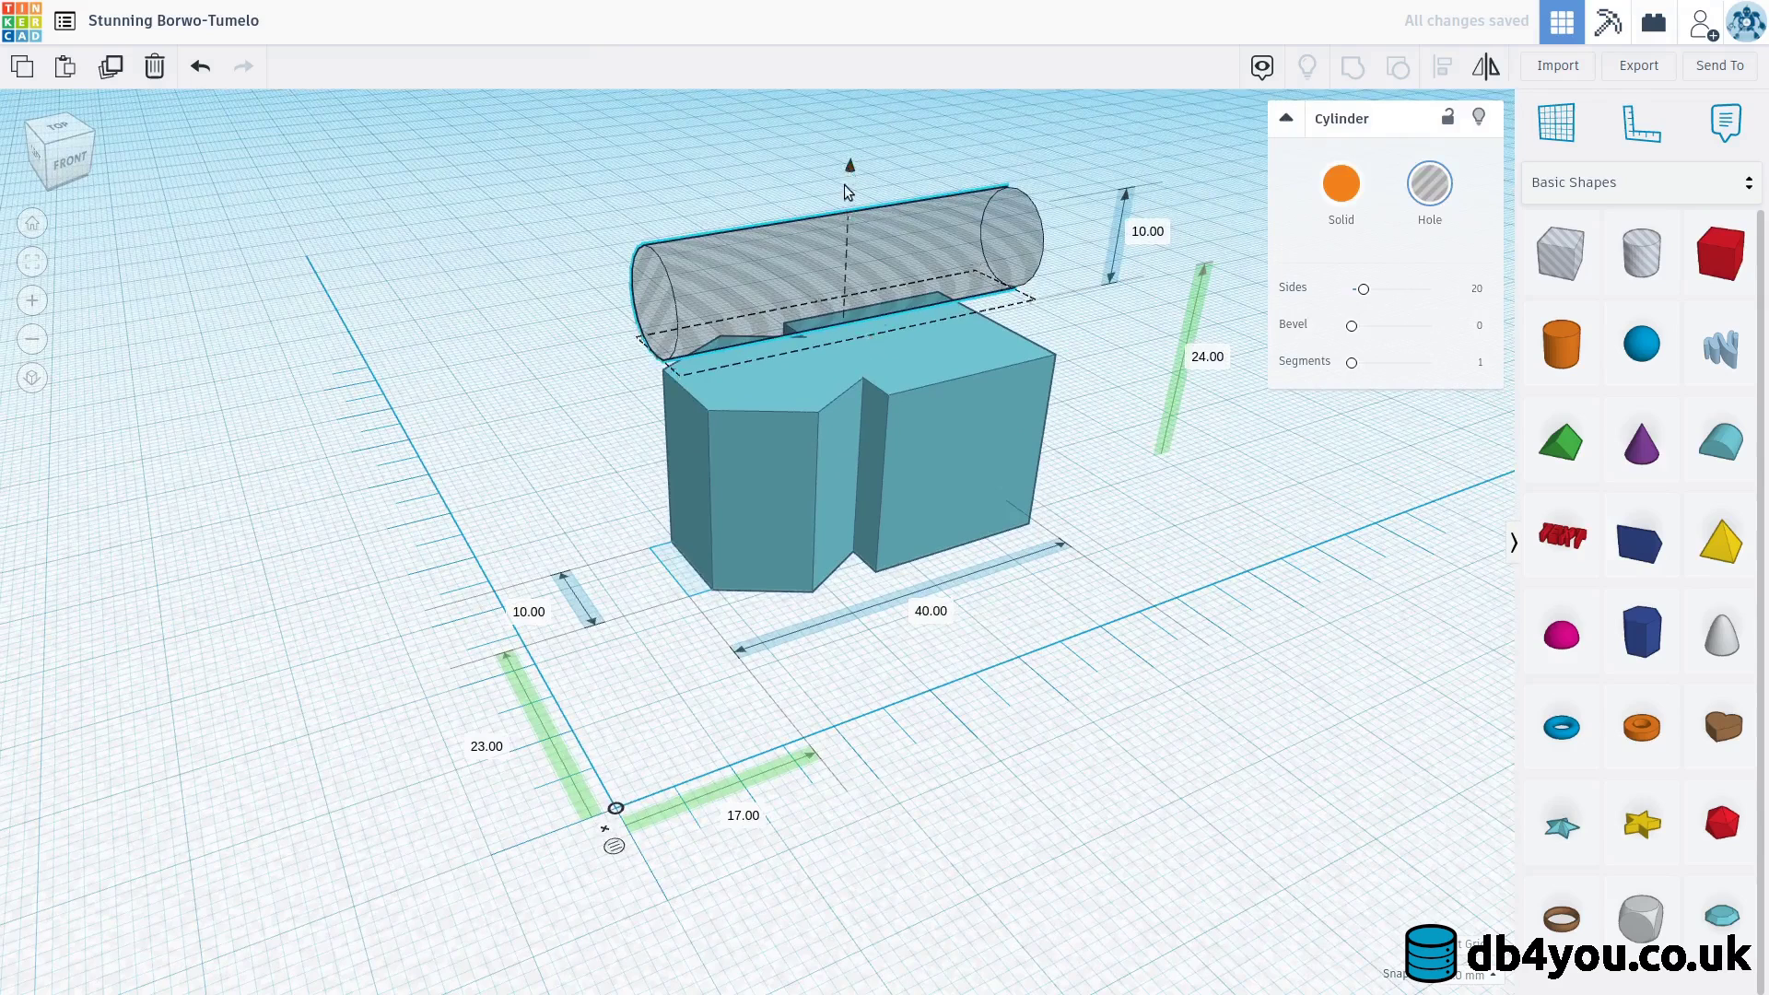
{"action": "left_click_drag", "start_coordinate": [848, 191], "coordinate": [837, 293]}
{"action": "left_click", "coordinate": [1174, 632]}
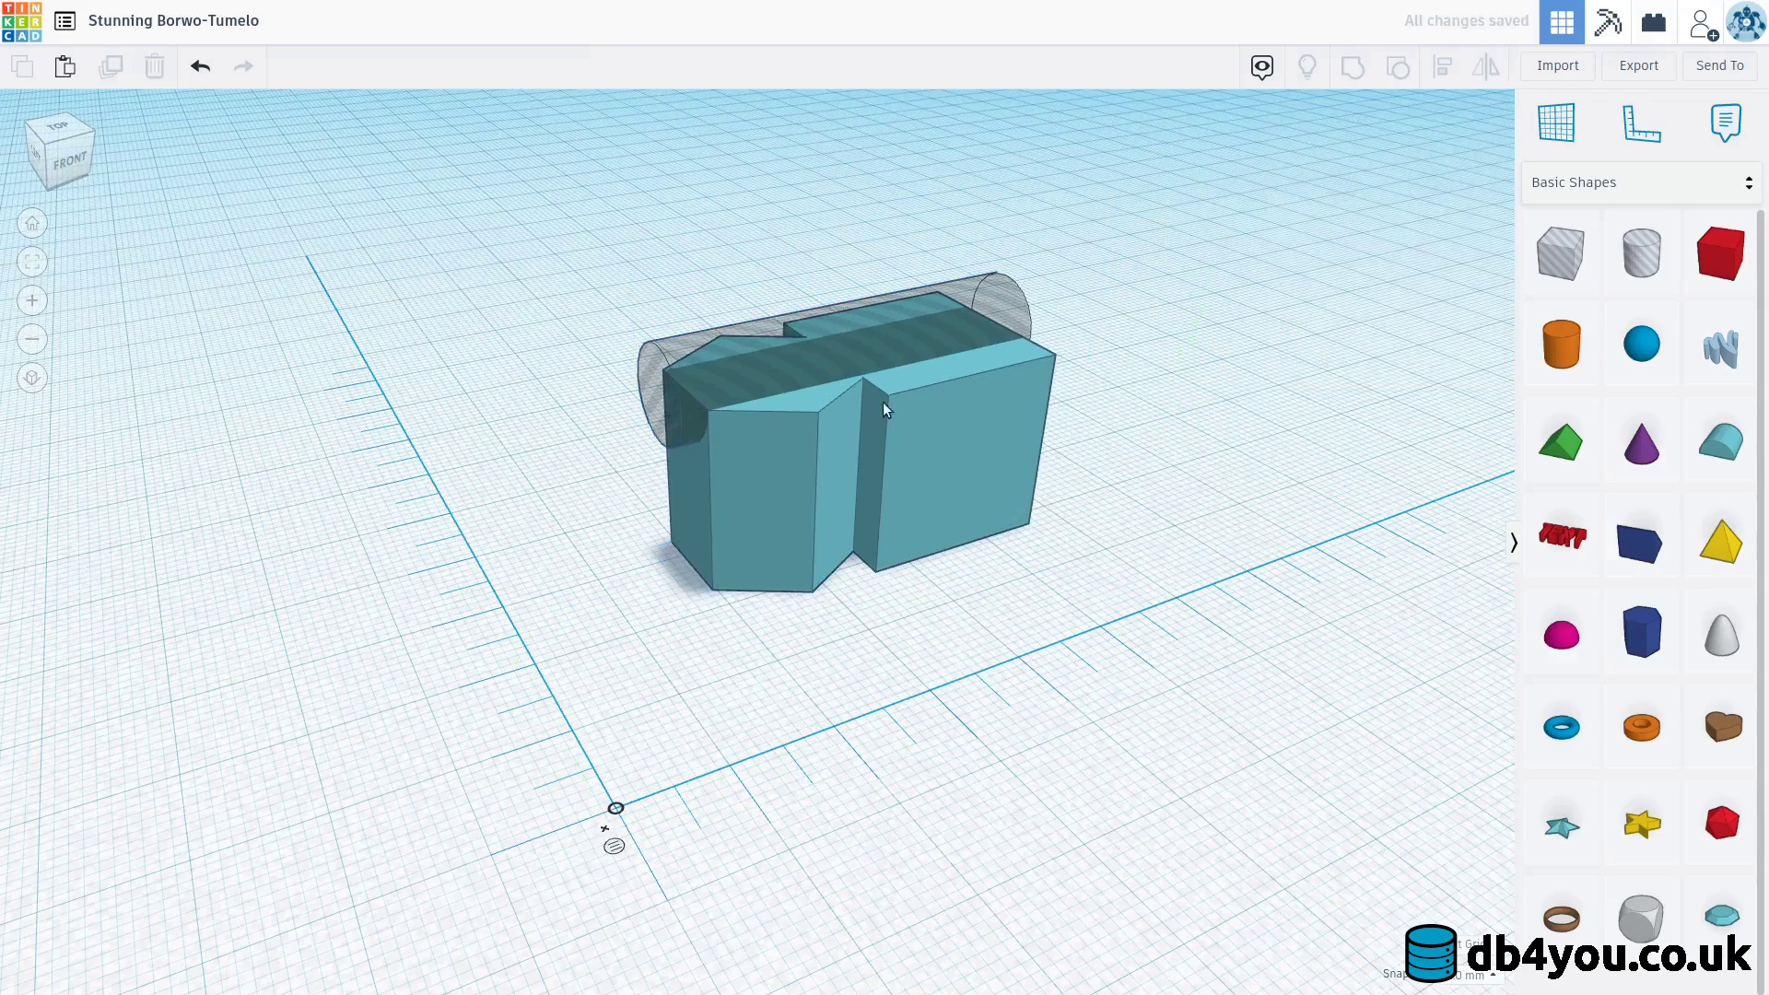
- Group the hole cylinder with the solid to cut a round groove across its top
{"action": "left_click_drag", "start_coordinate": [1120, 594], "coordinate": [679, 303]}
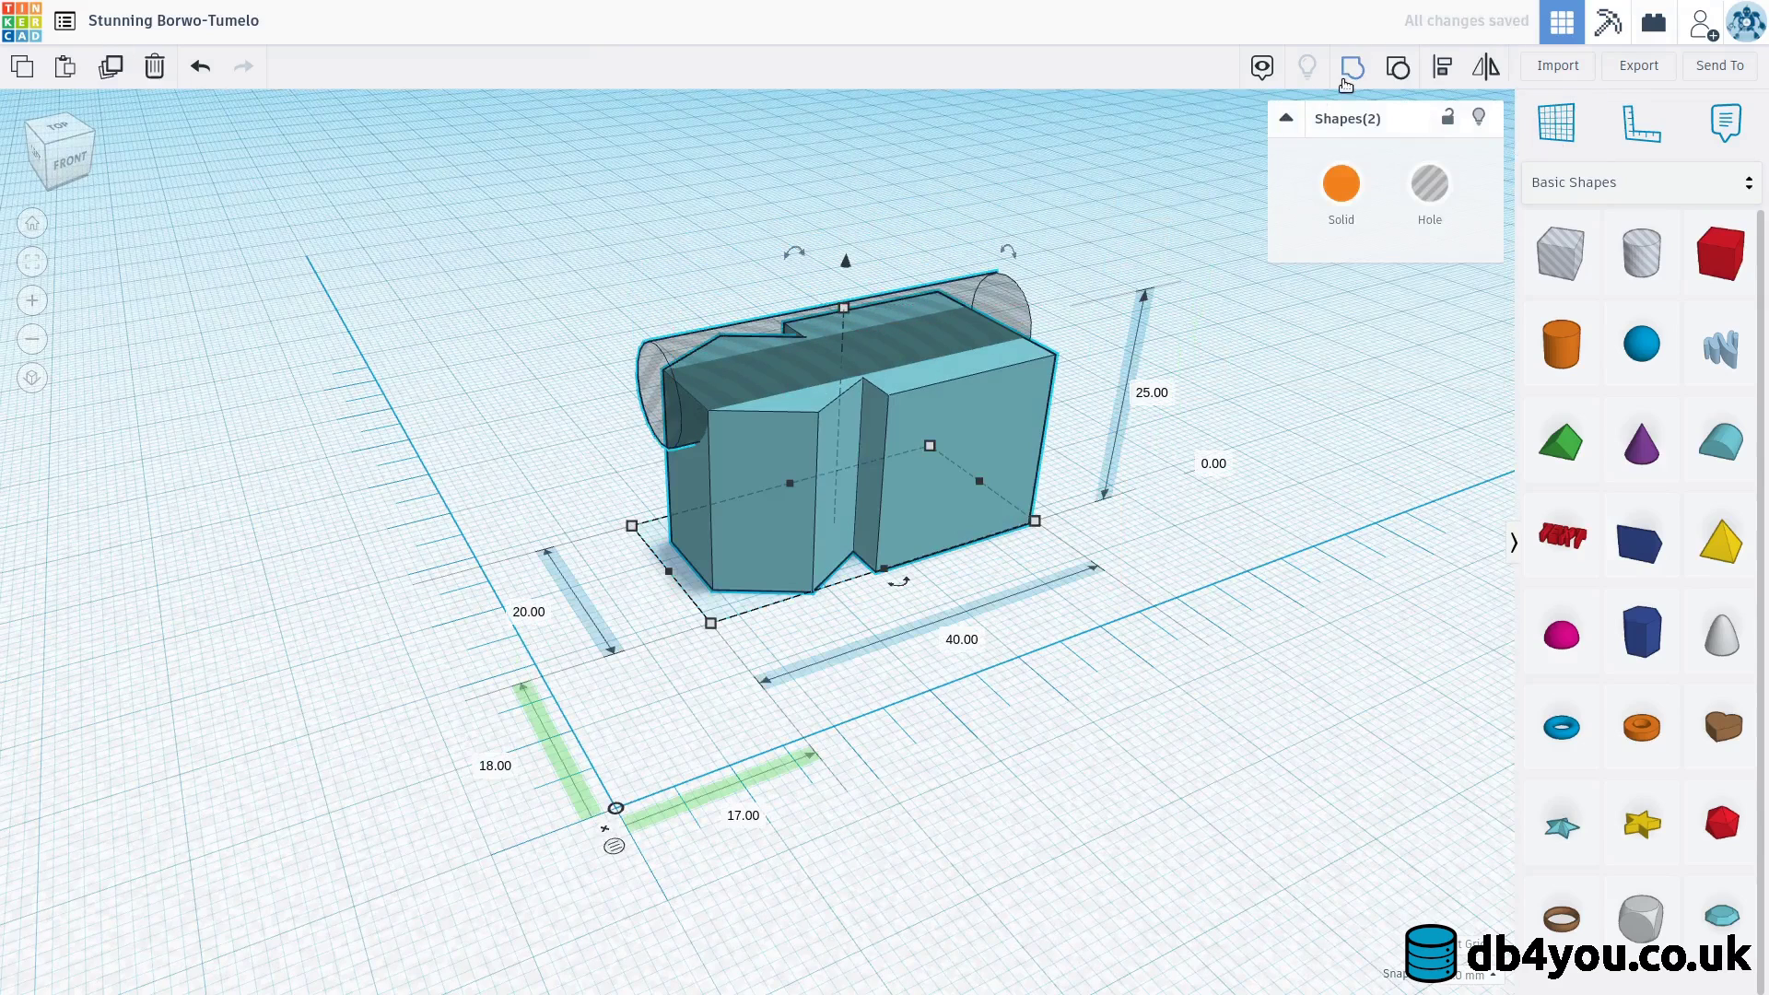
{"action": "left_click", "coordinate": [1346, 85]}
{"action": "left_click", "coordinate": [672, 620]}
{"action": "right_click_drag", "start_coordinate": [889, 534], "coordinate": [535, 617]}
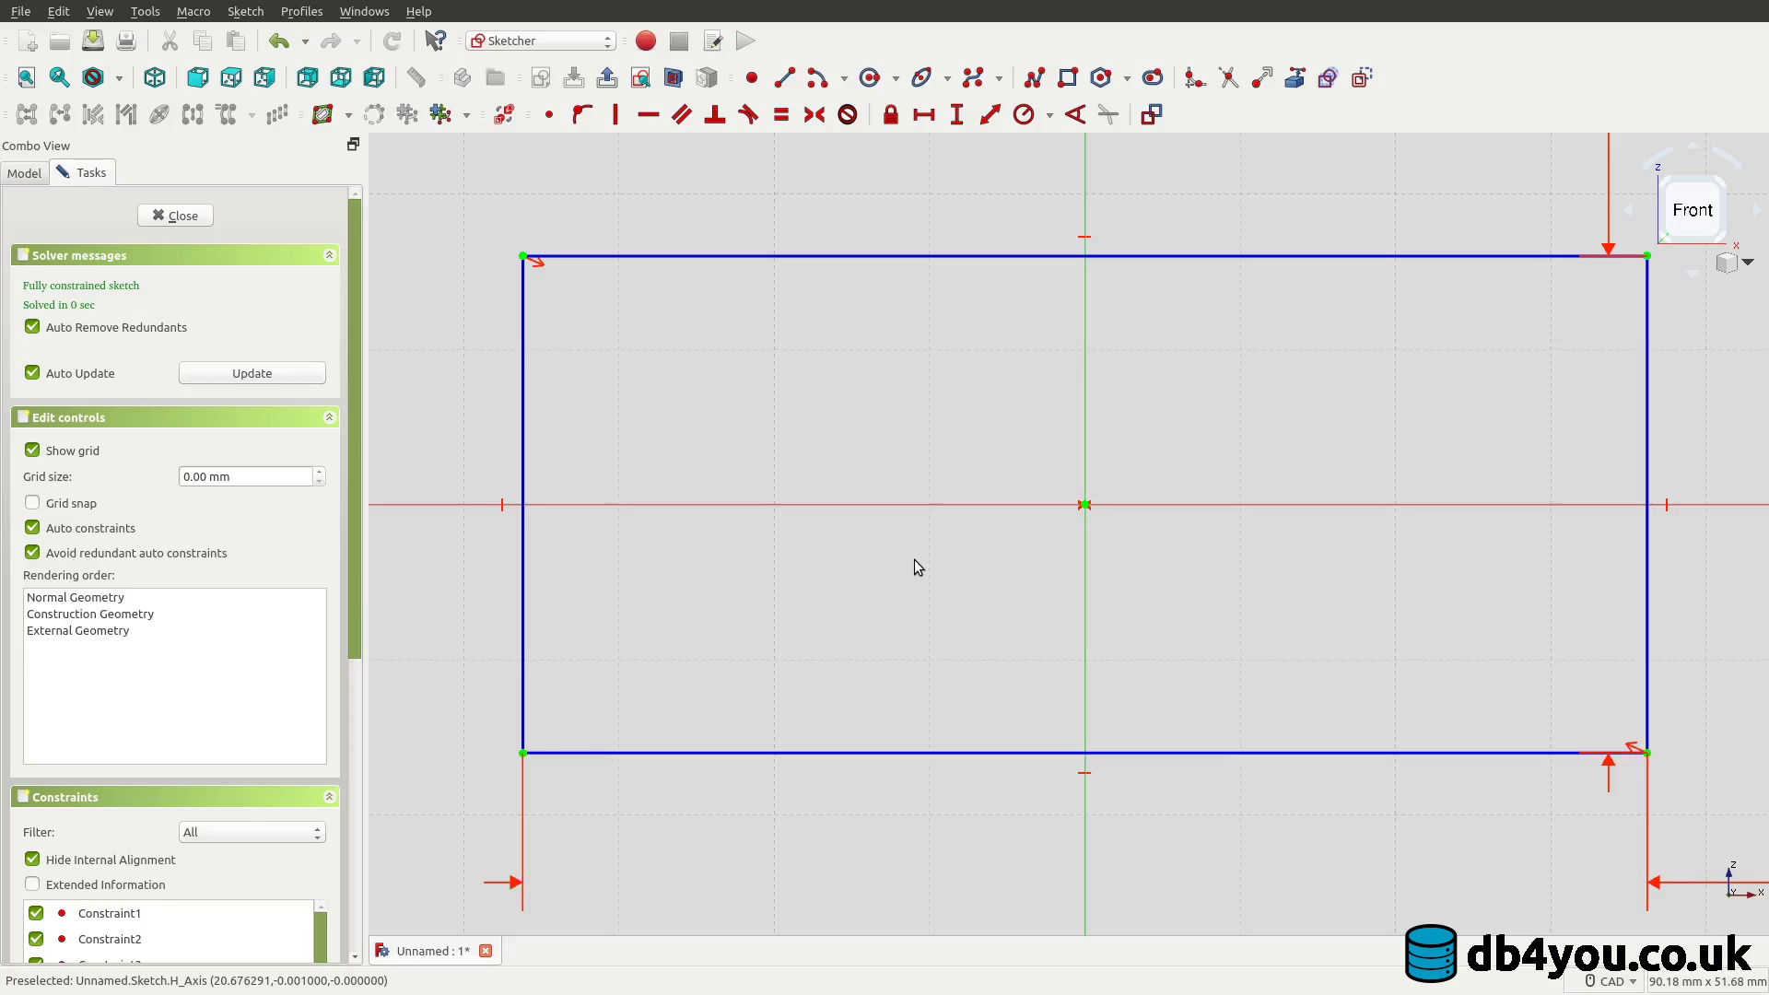
- Start a polyline inside the rectangle at about (-30.5, -8.7), tracing the left foot, its shoulder and the left tower down to the central recess
{"action": "middle_click_drag", "start_coordinate": [1209, 577], "coordinate": [1175, 588]}
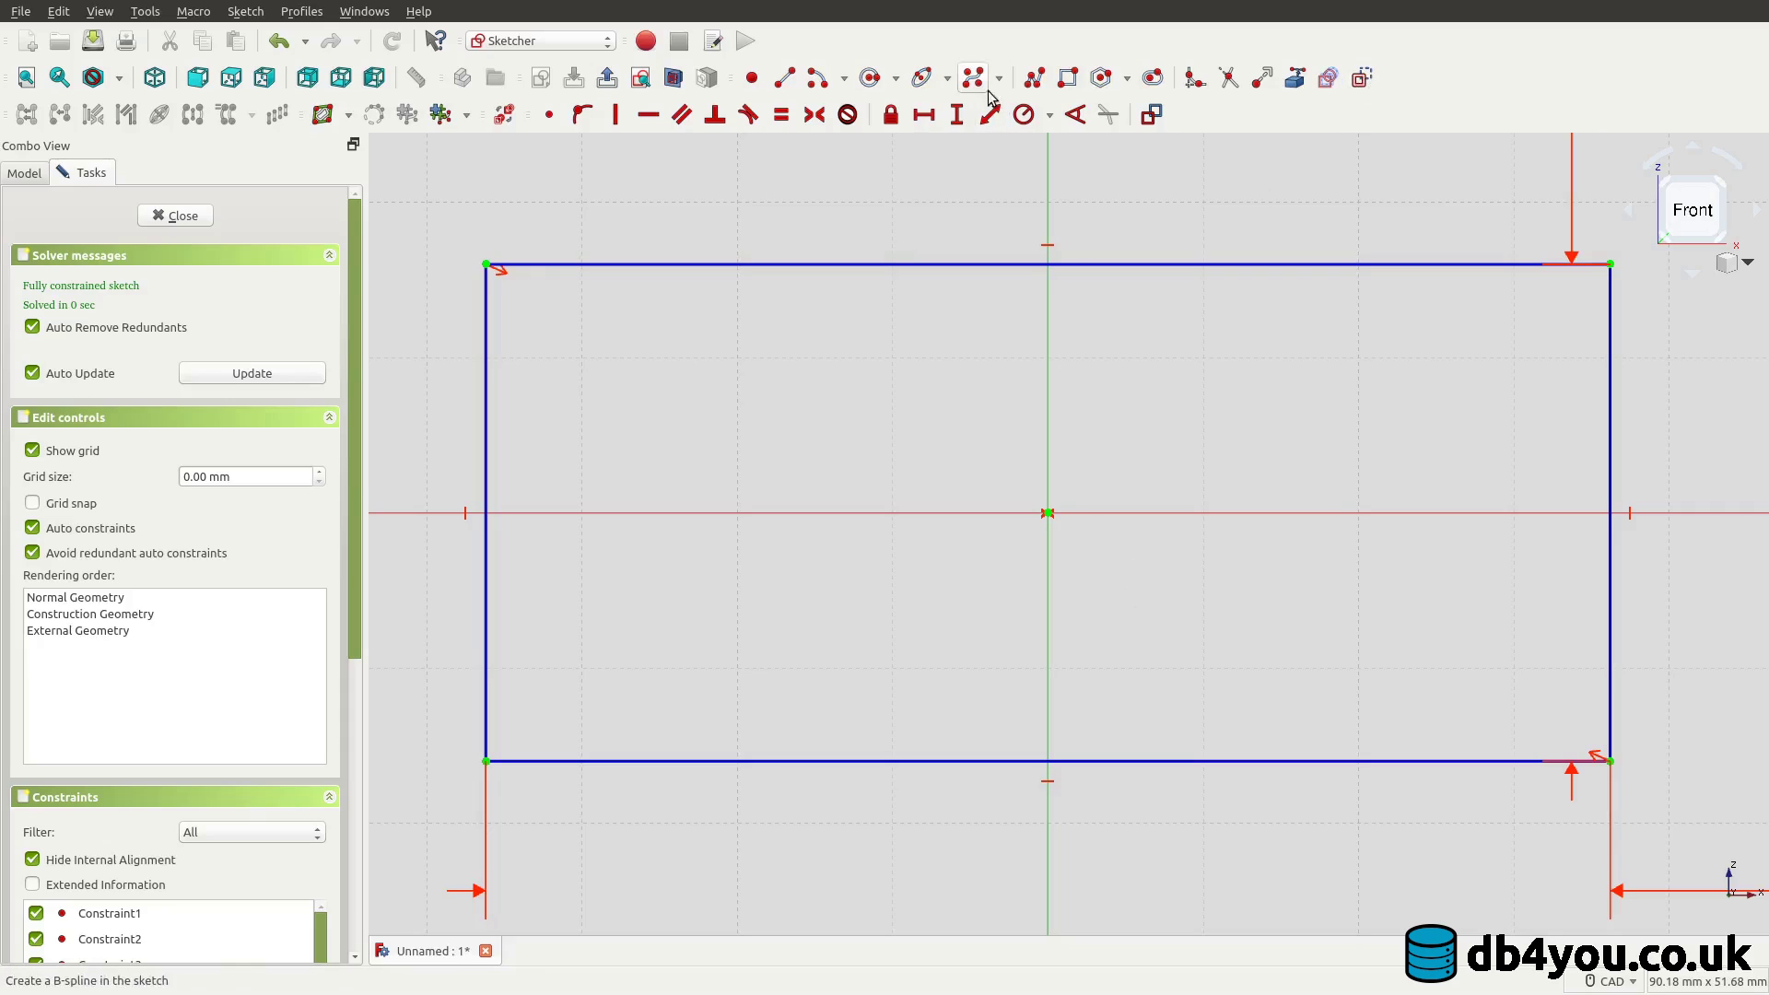
{"action": "left_click", "coordinate": [1031, 87]}
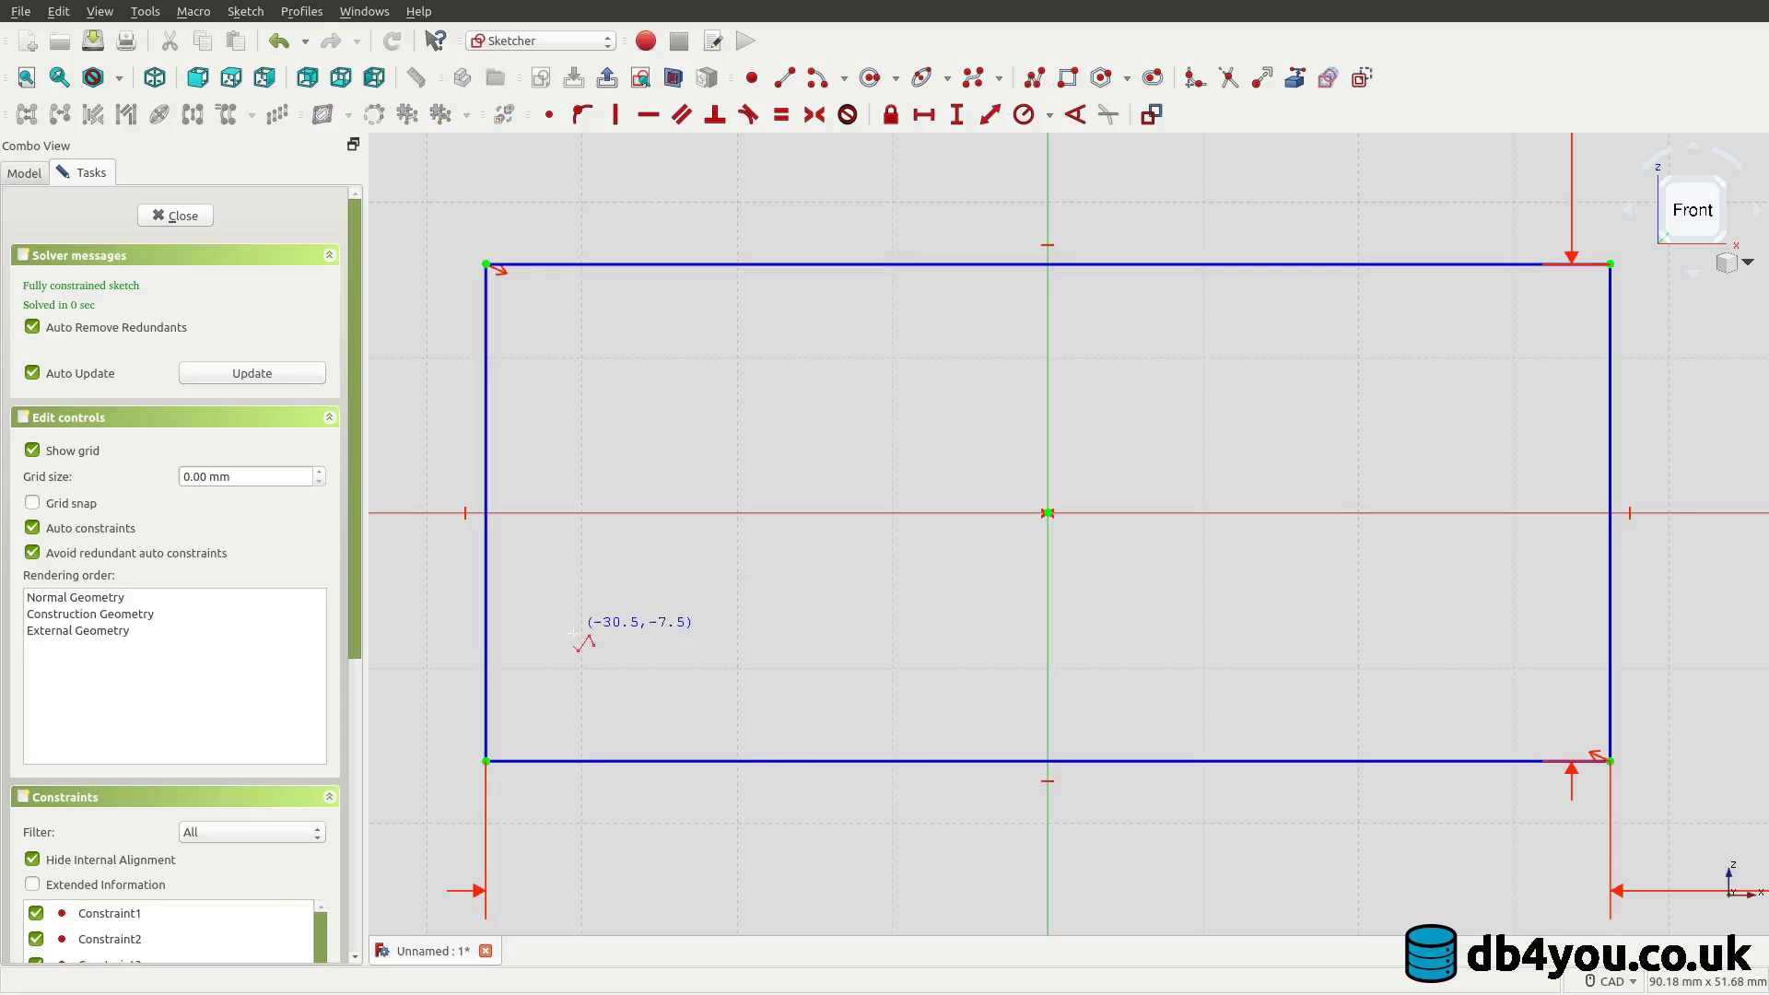
{"action": "left_click", "coordinate": [574, 648]}
{"action": "left_click", "coordinate": [574, 579]}
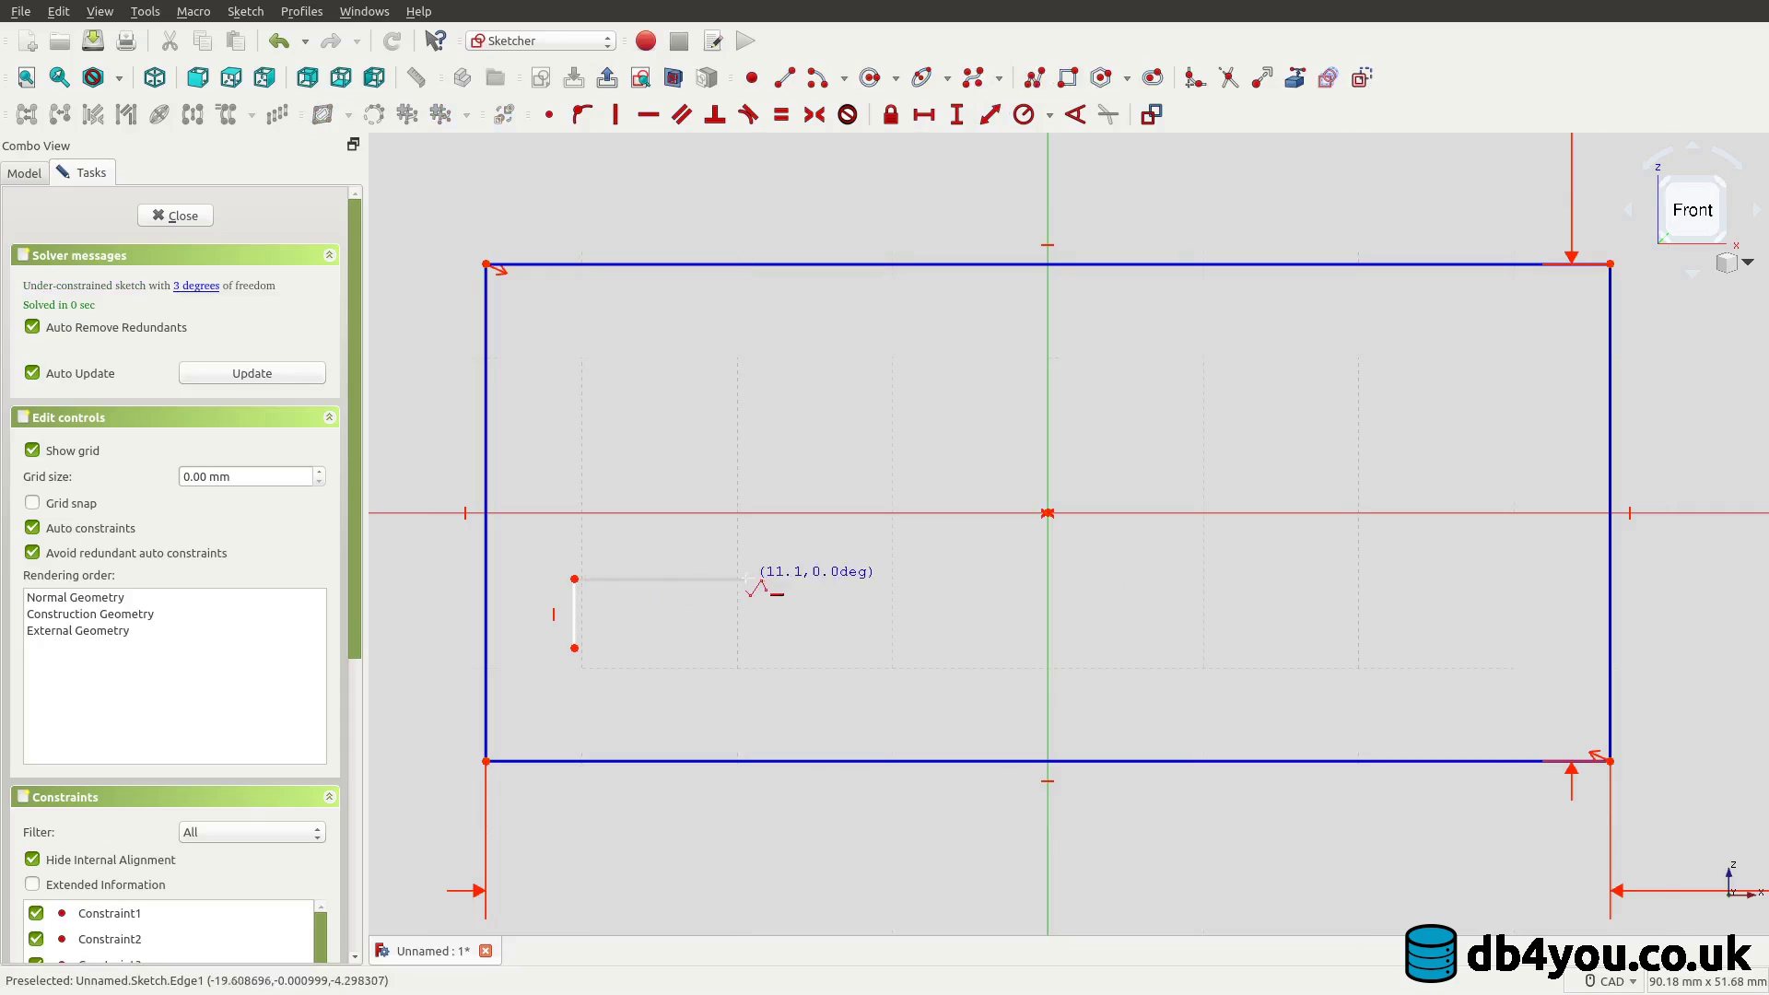
{"action": "left_click", "coordinate": [787, 587]}
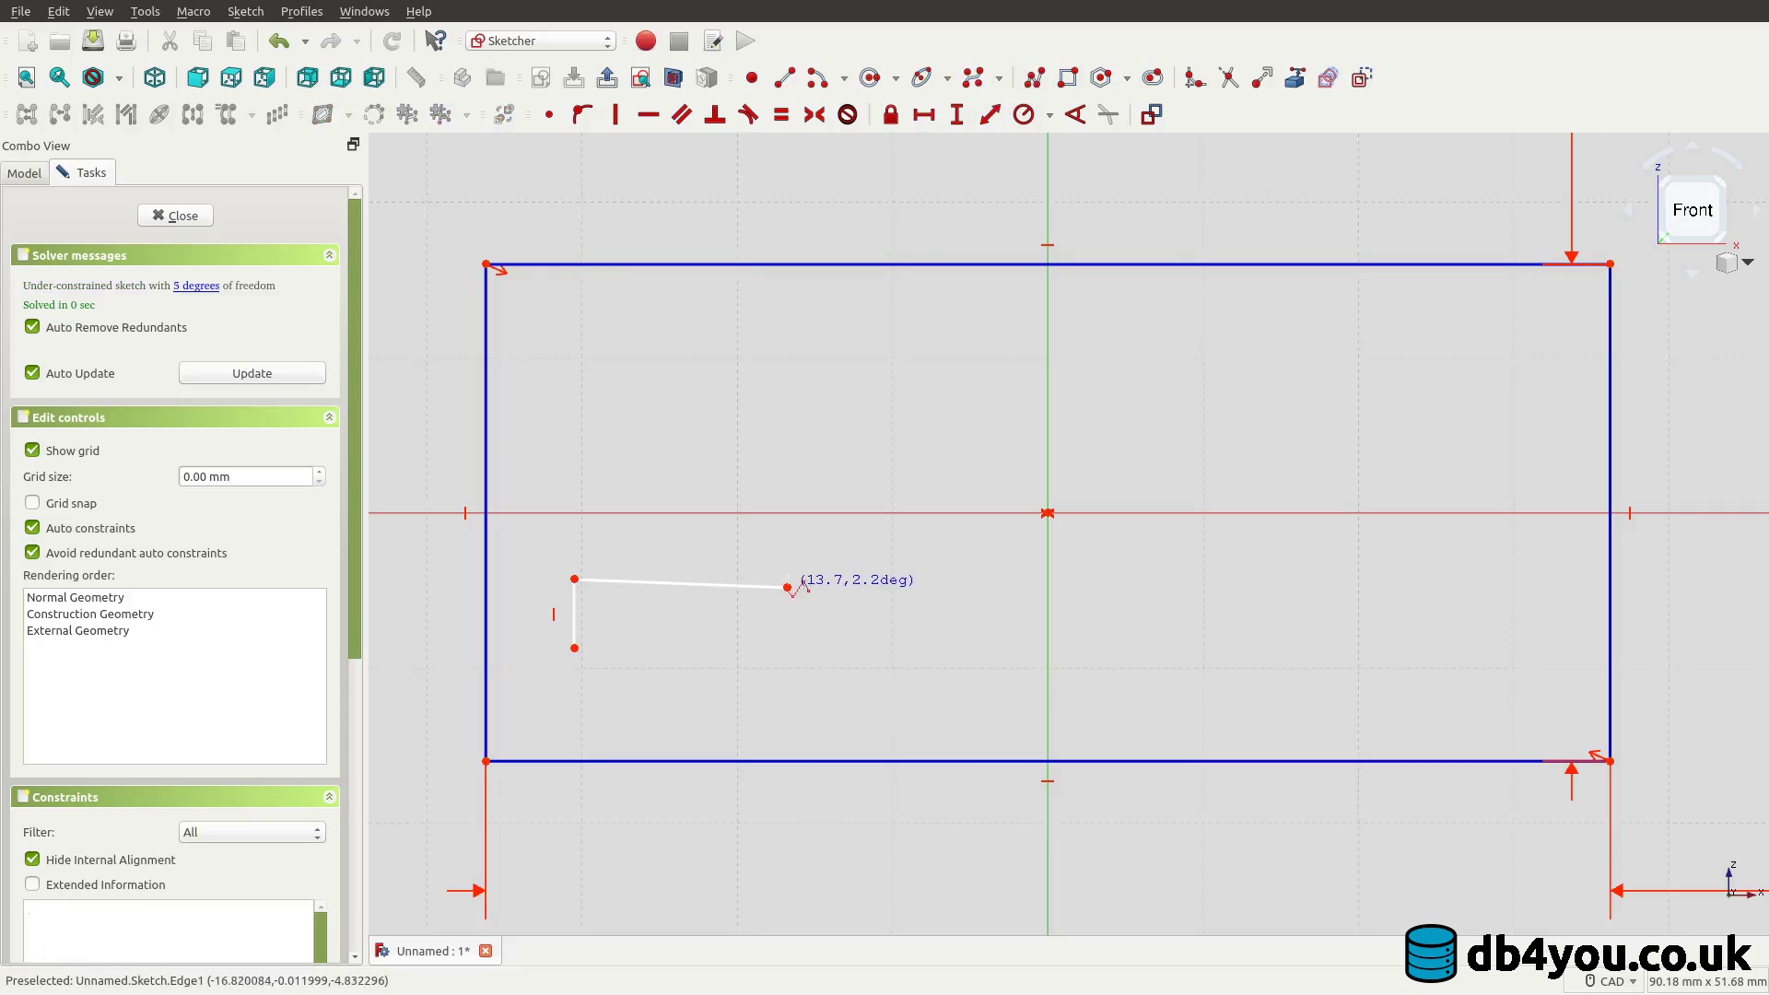
{"action": "left_click", "coordinate": [773, 333]}
{"action": "left_click", "coordinate": [862, 332]}
{"action": "left_click", "coordinate": [863, 457]}
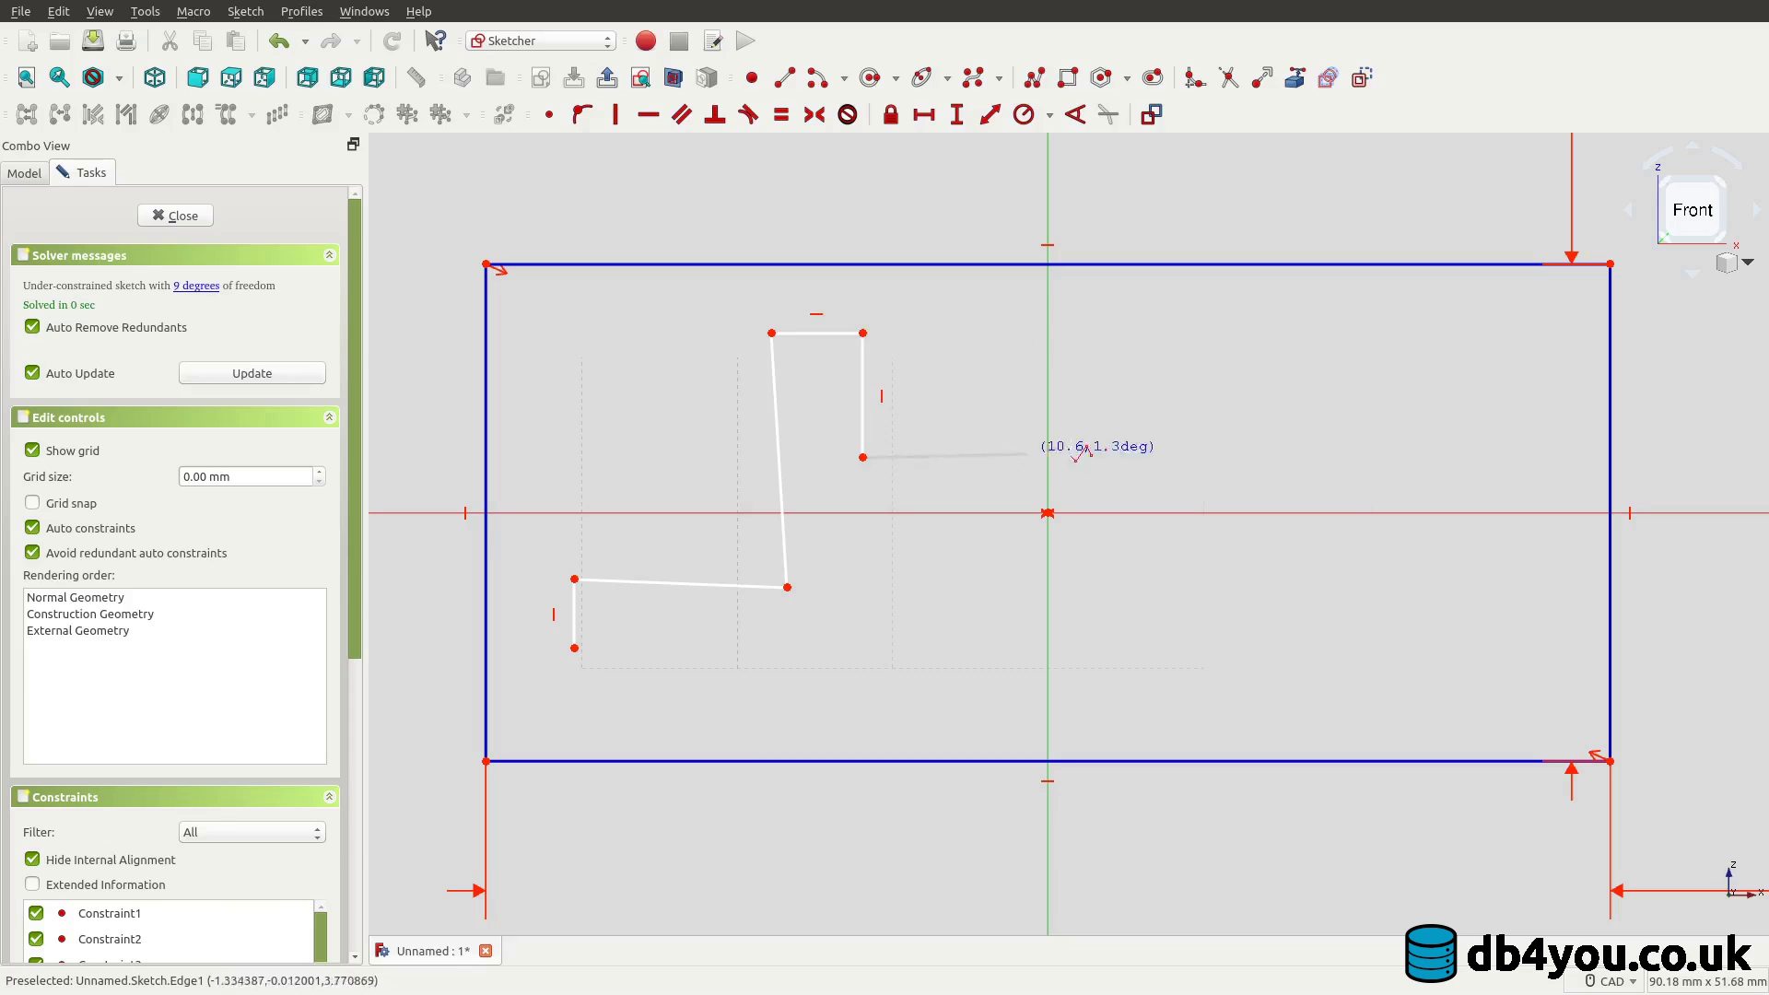
- Continue the polyline across the central recess, around the right tower and along its shoulder to the right foot's lower corner
{"action": "left_click", "coordinate": [1190, 444]}
{"action": "left_click", "coordinate": [1190, 349]}
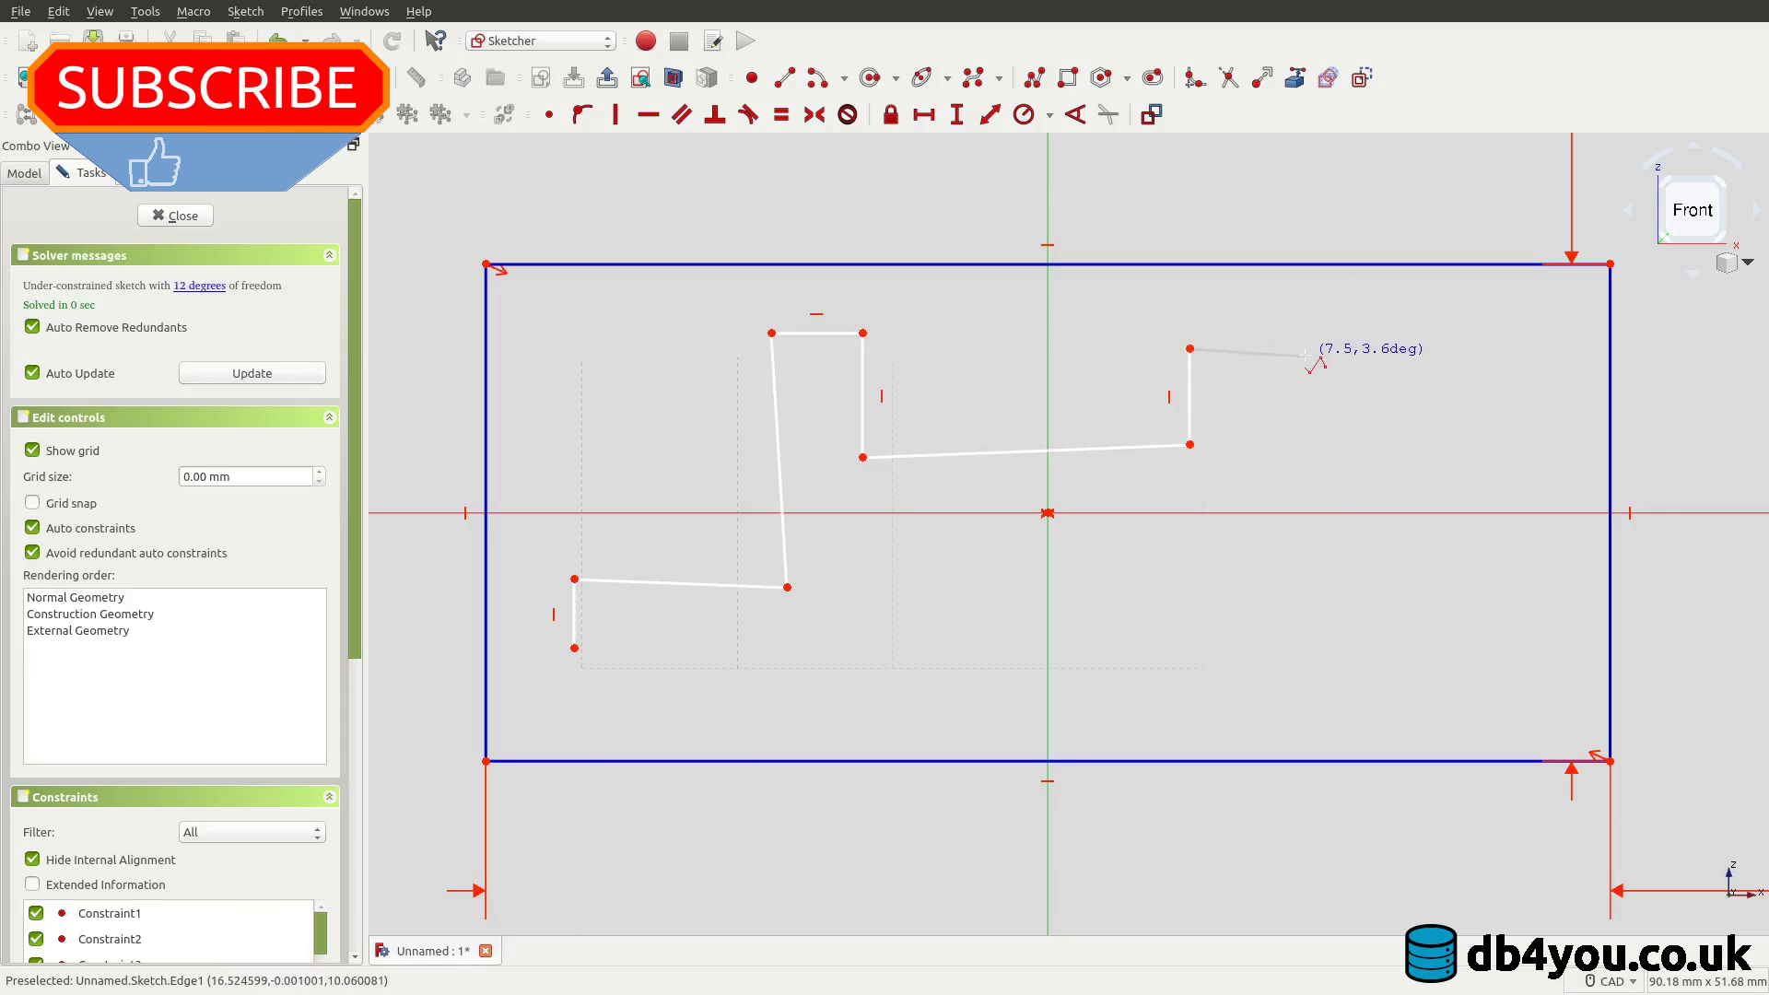
{"action": "left_click", "coordinate": [1305, 356]}
{"action": "left_click", "coordinate": [1306, 577]}
{"action": "left_click", "coordinate": [1467, 567]}
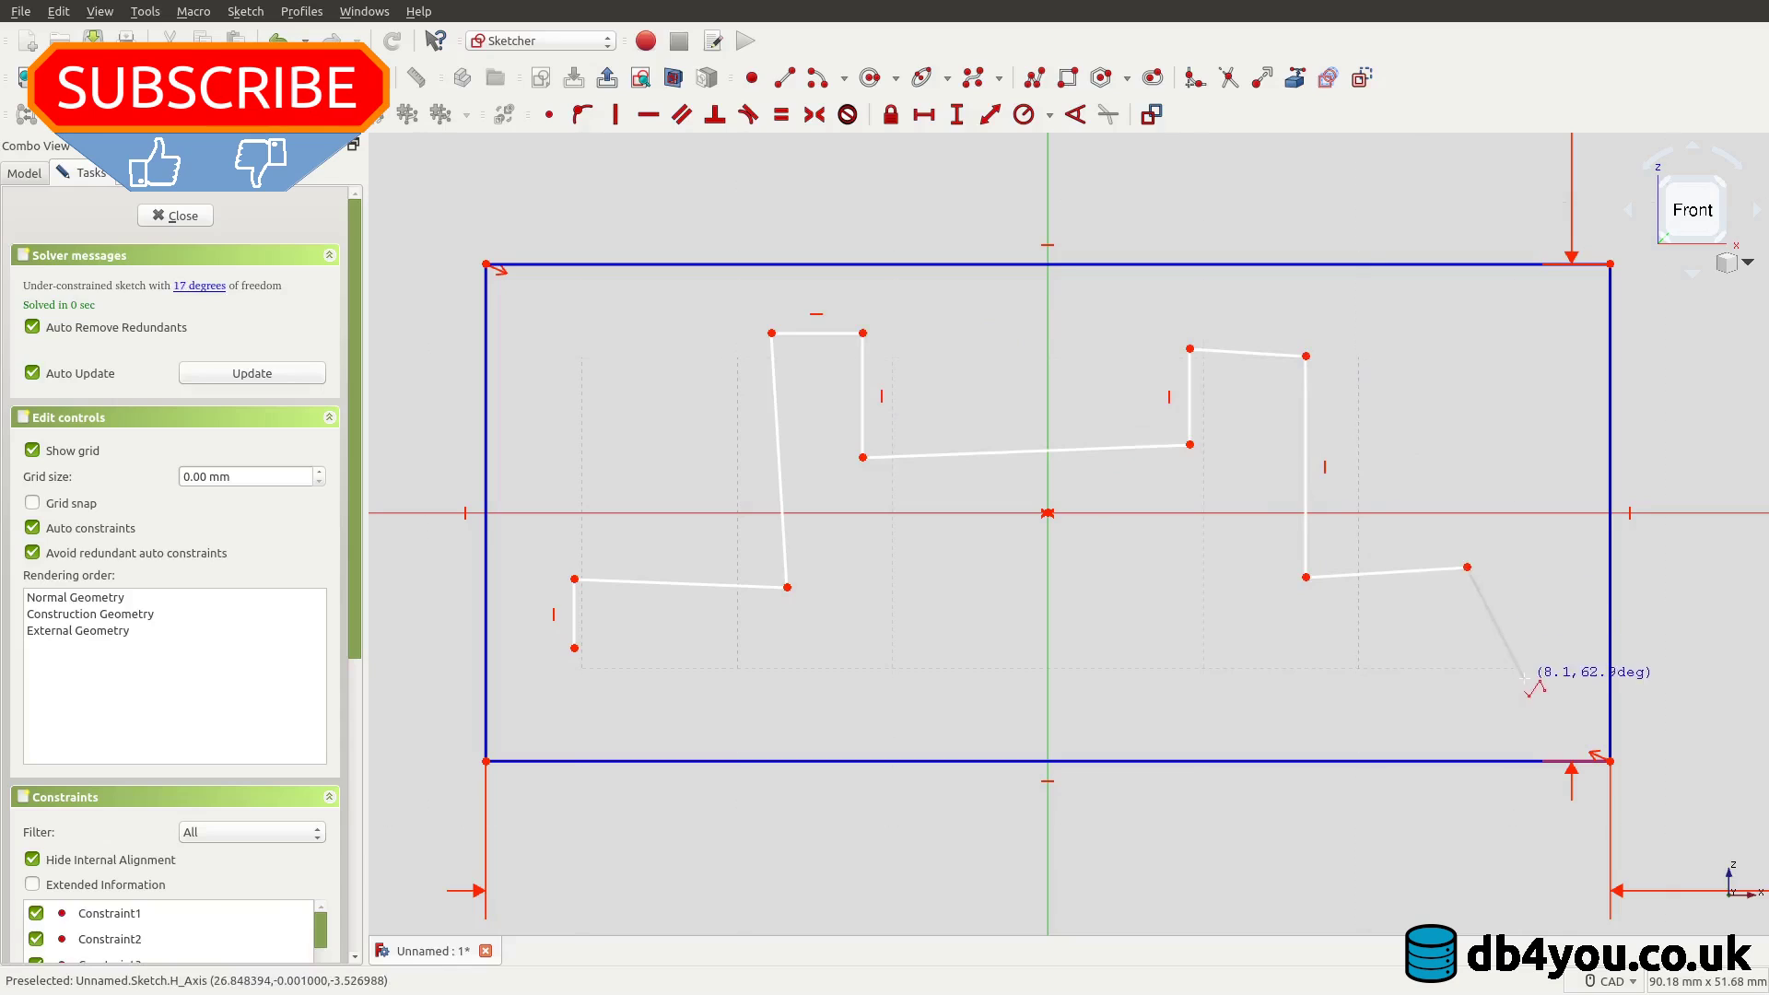
{"action": "left_click", "coordinate": [1460, 664]}
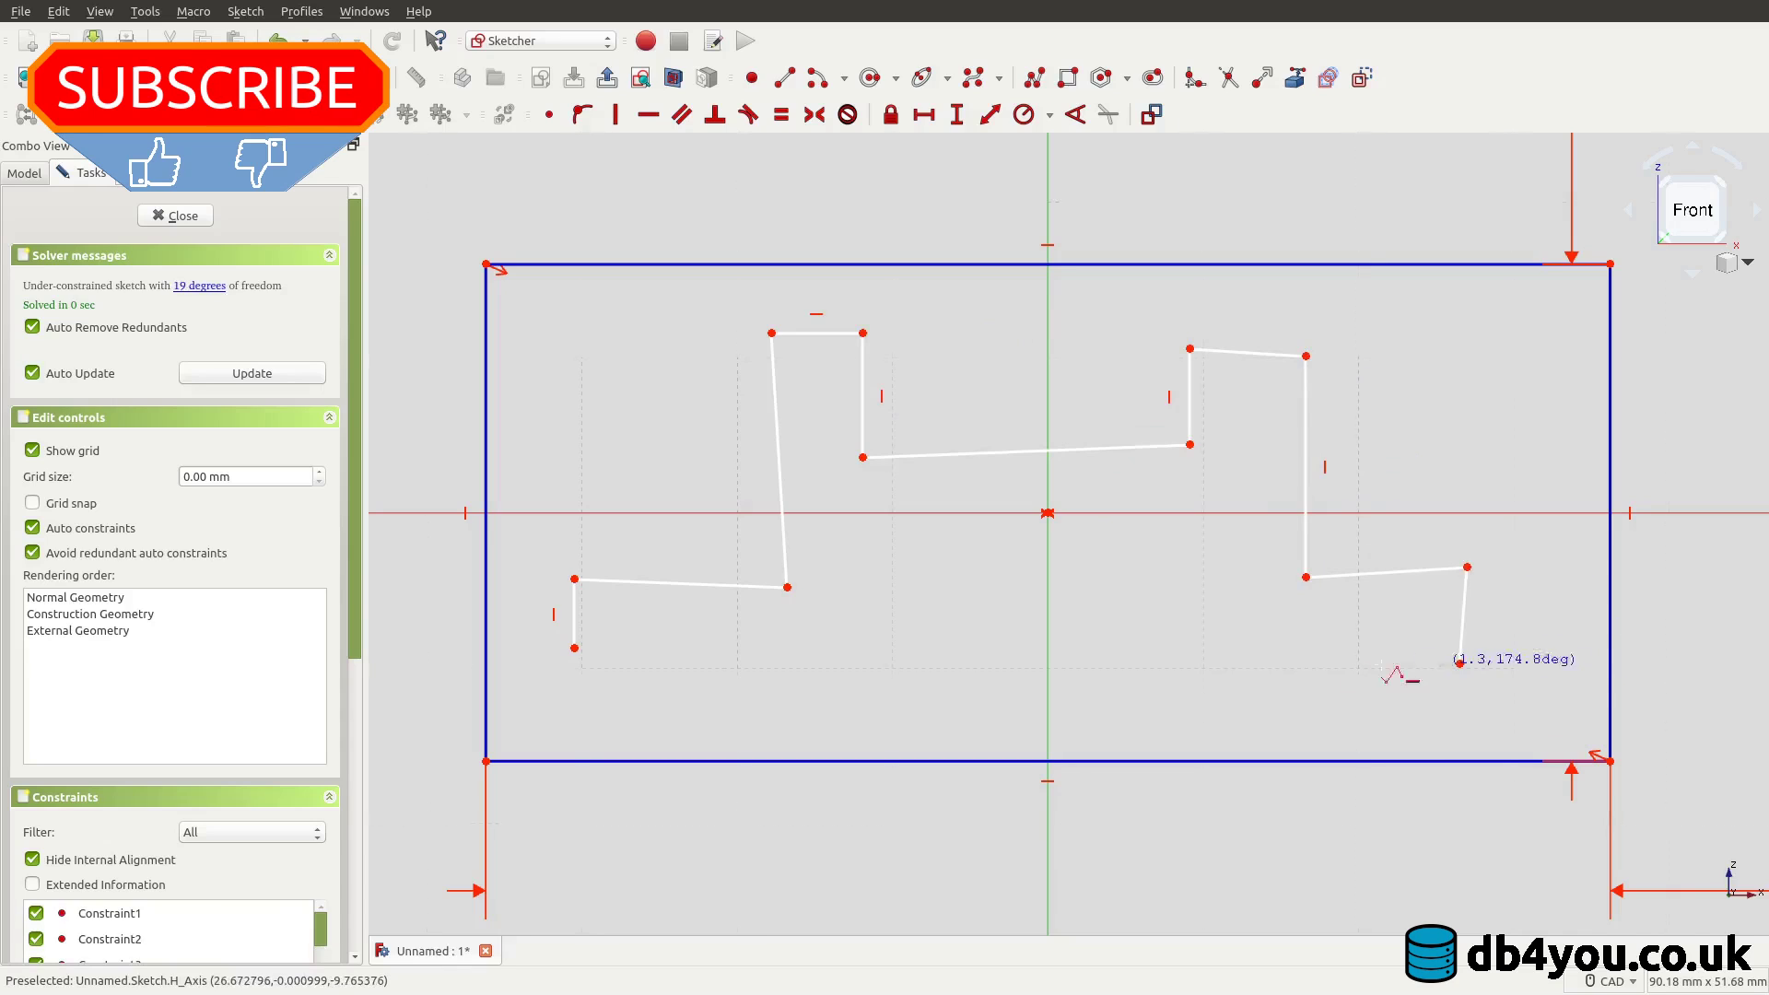
- Trace the profile's underside with a central notch and close the polyline at its starting point
{"action": "left_click", "coordinate": [1150, 664]}
{"action": "left_click", "coordinate": [1141, 571]}
{"action": "left_click", "coordinate": [921, 571]}
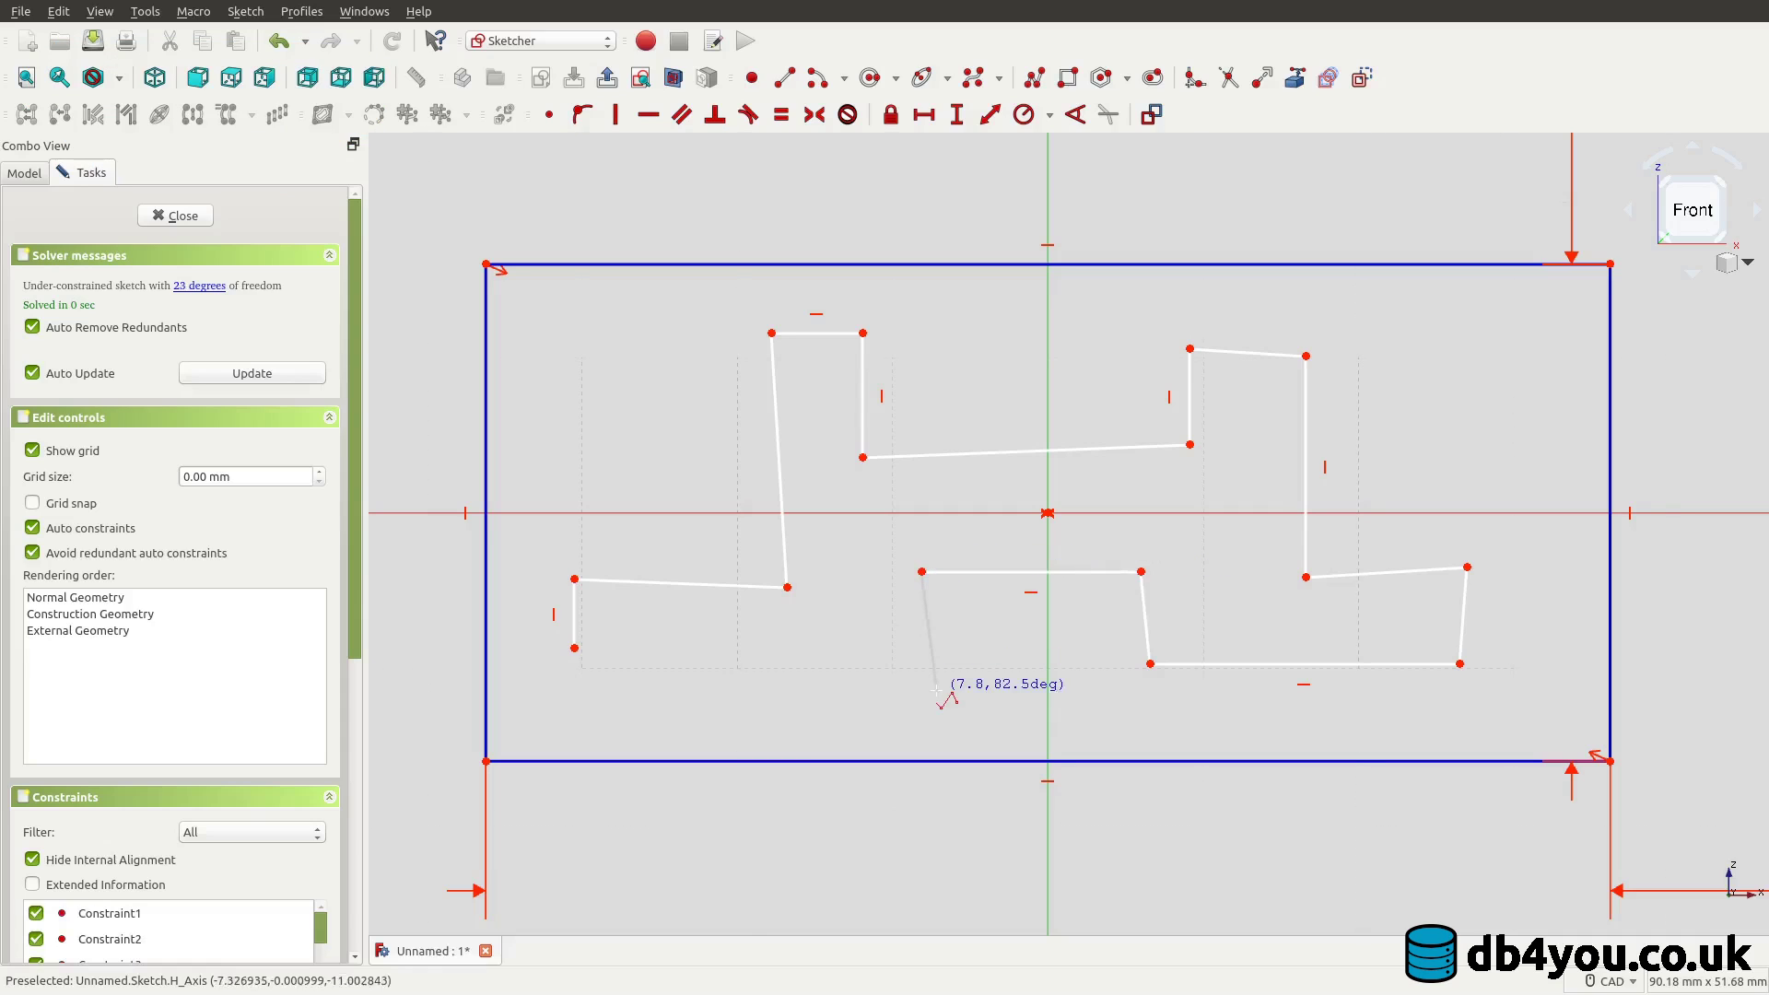
{"action": "left_click", "coordinate": [933, 676]}
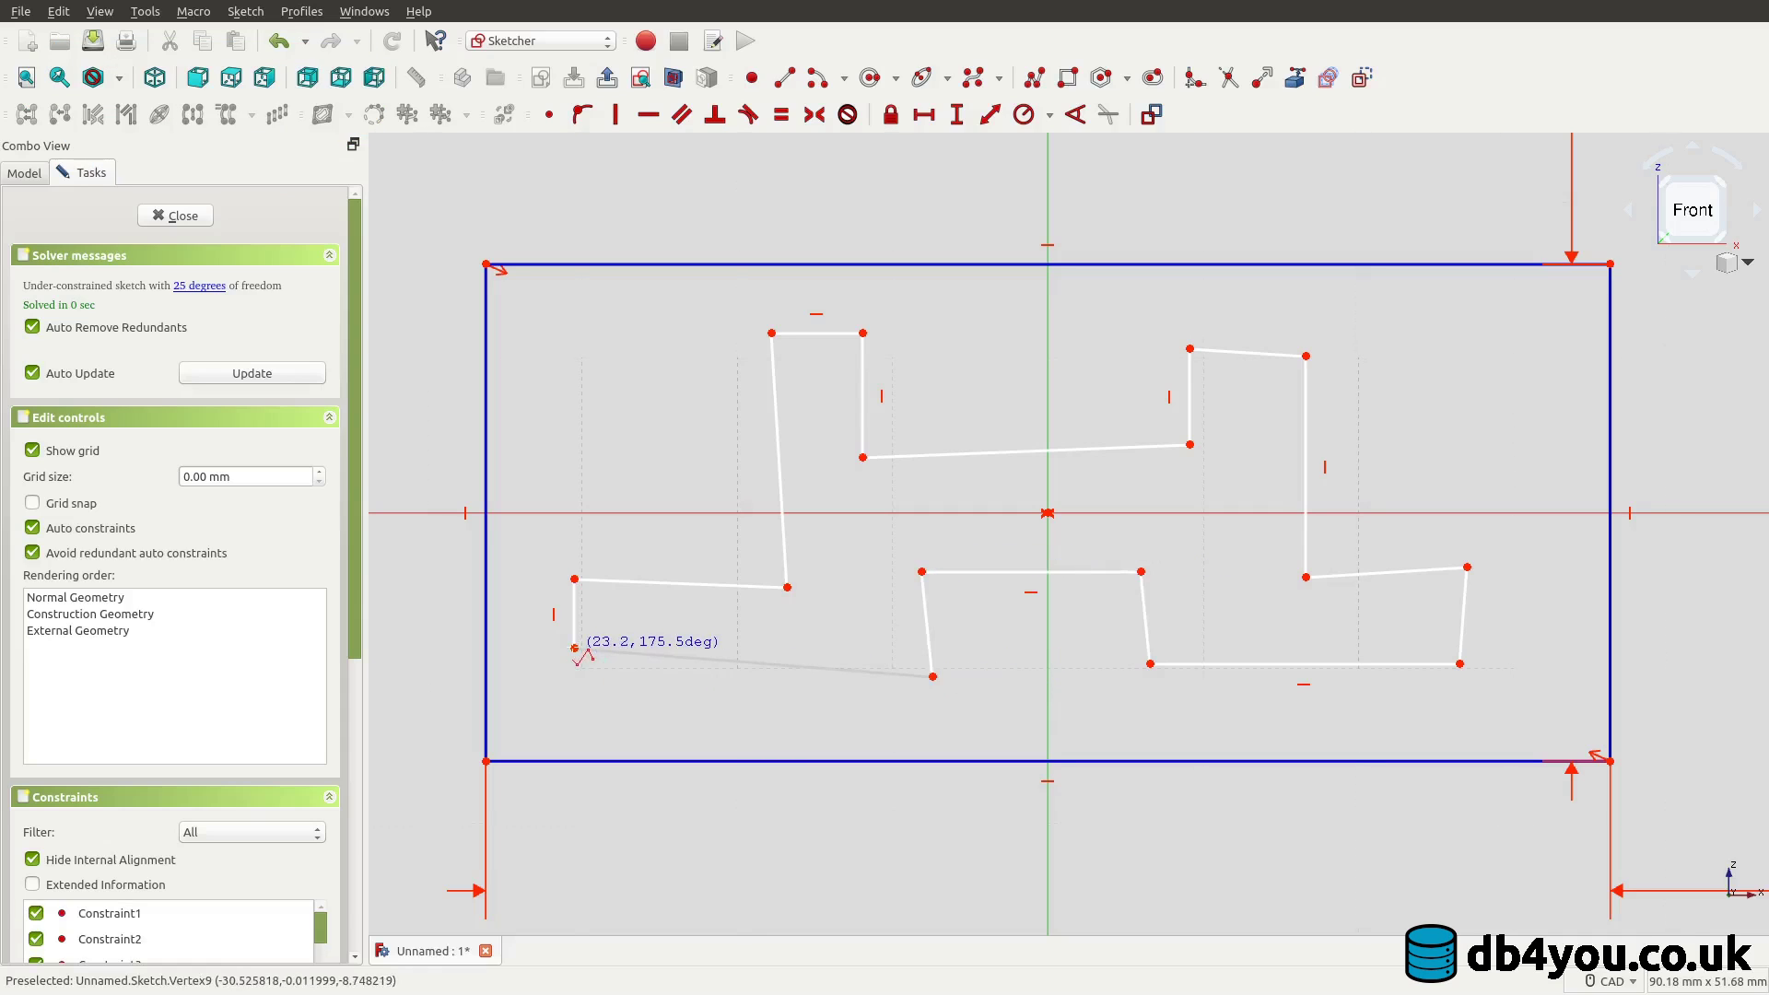
{"action": "left_click", "coordinate": [575, 647]}
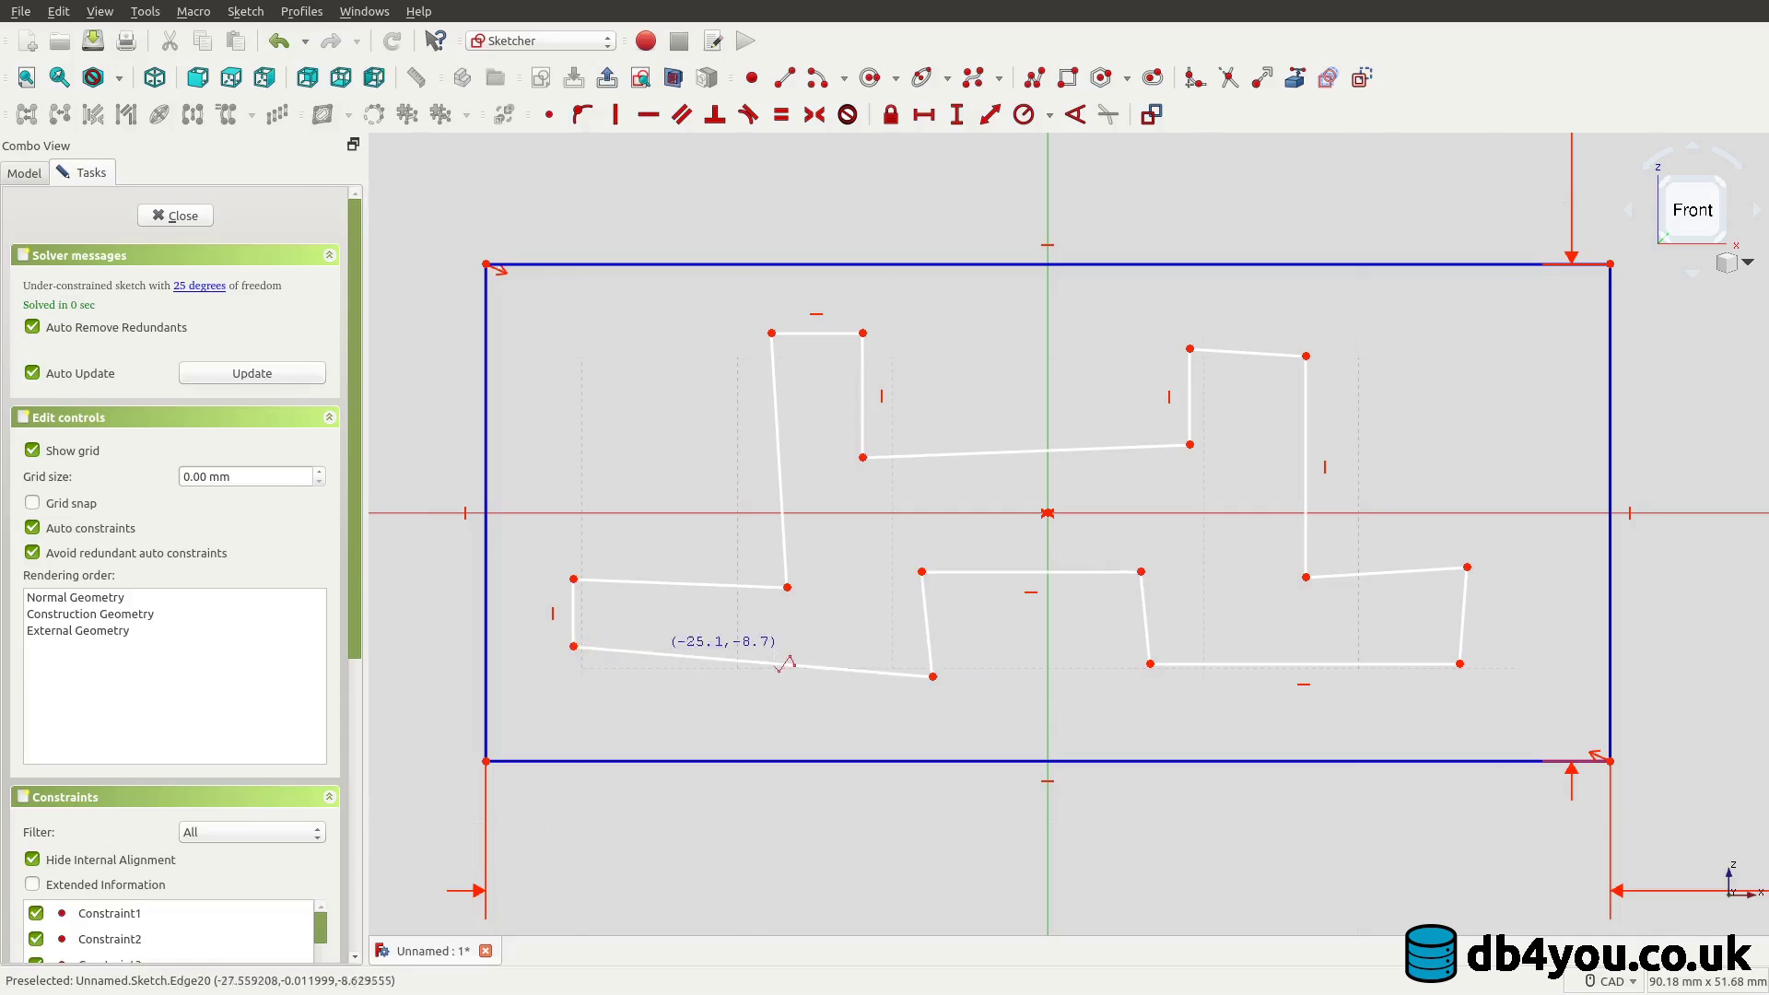
{"action": "key", "text": "Escape"}
- Constrain the slanted recess floor, both shoulder lines and the left foot's base line of the profile to horizontal
{"action": "middle_click_drag", "start_coordinate": [1189, 563], "coordinate": [1166, 559]}
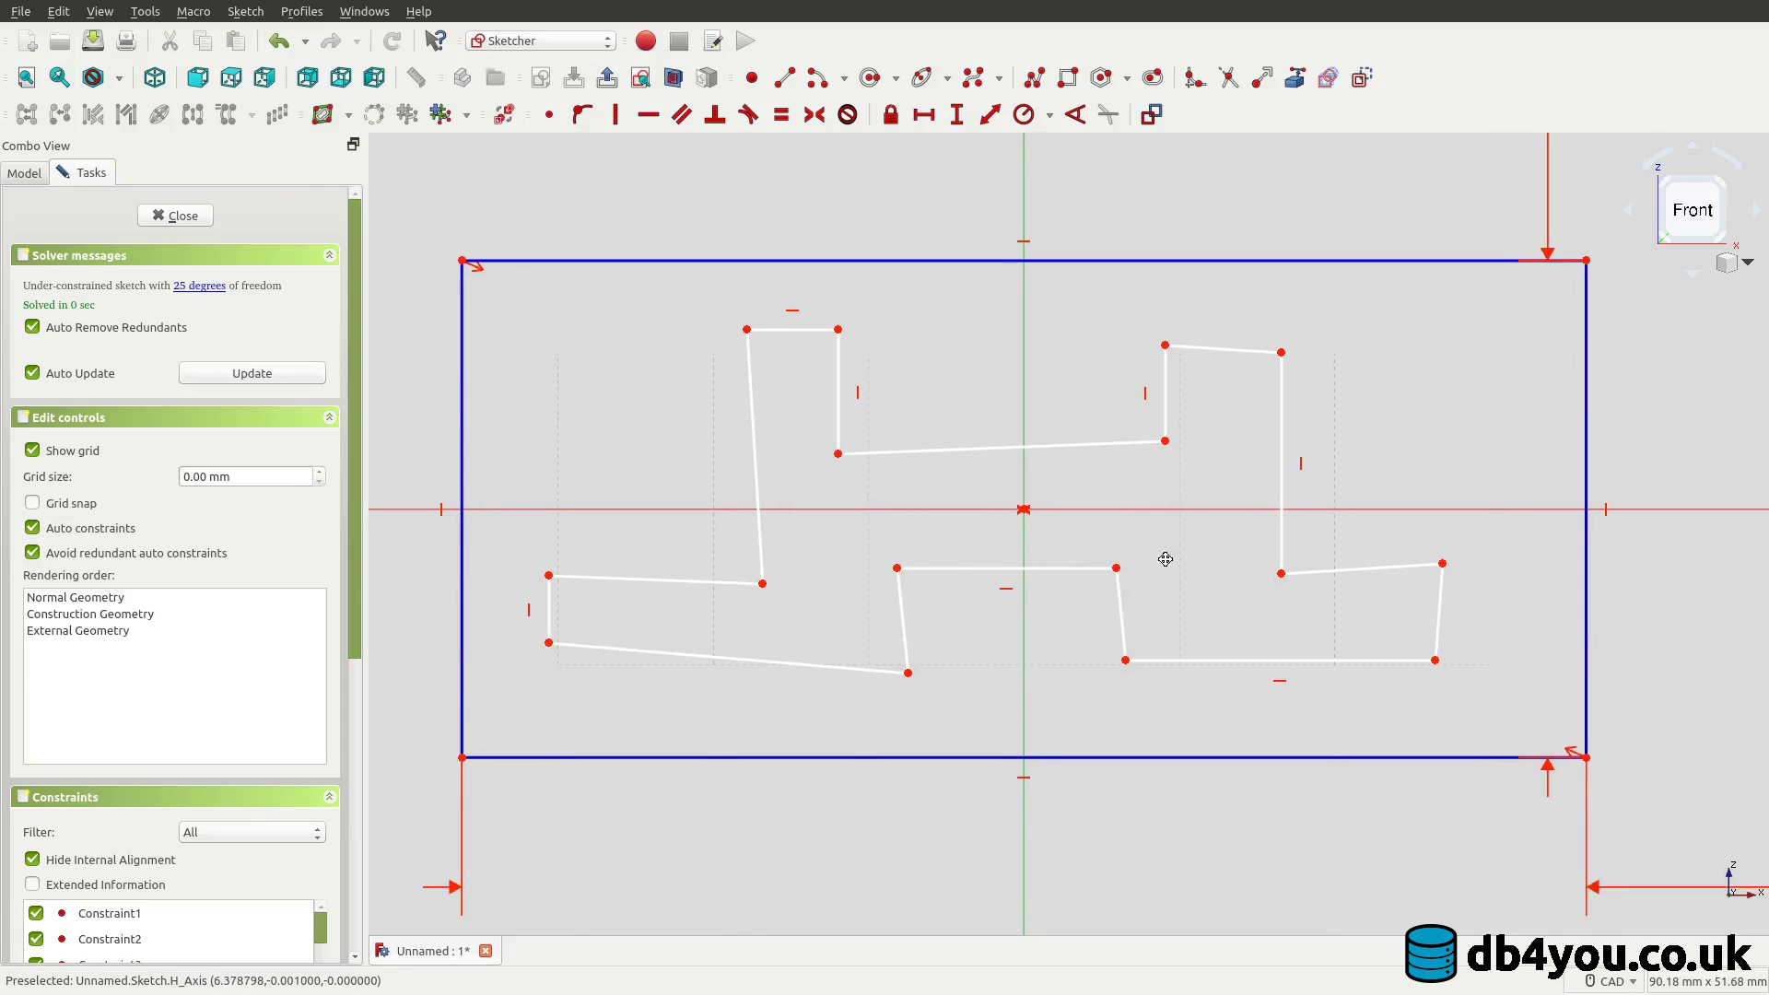
{"action": "left_click", "coordinate": [967, 453]}
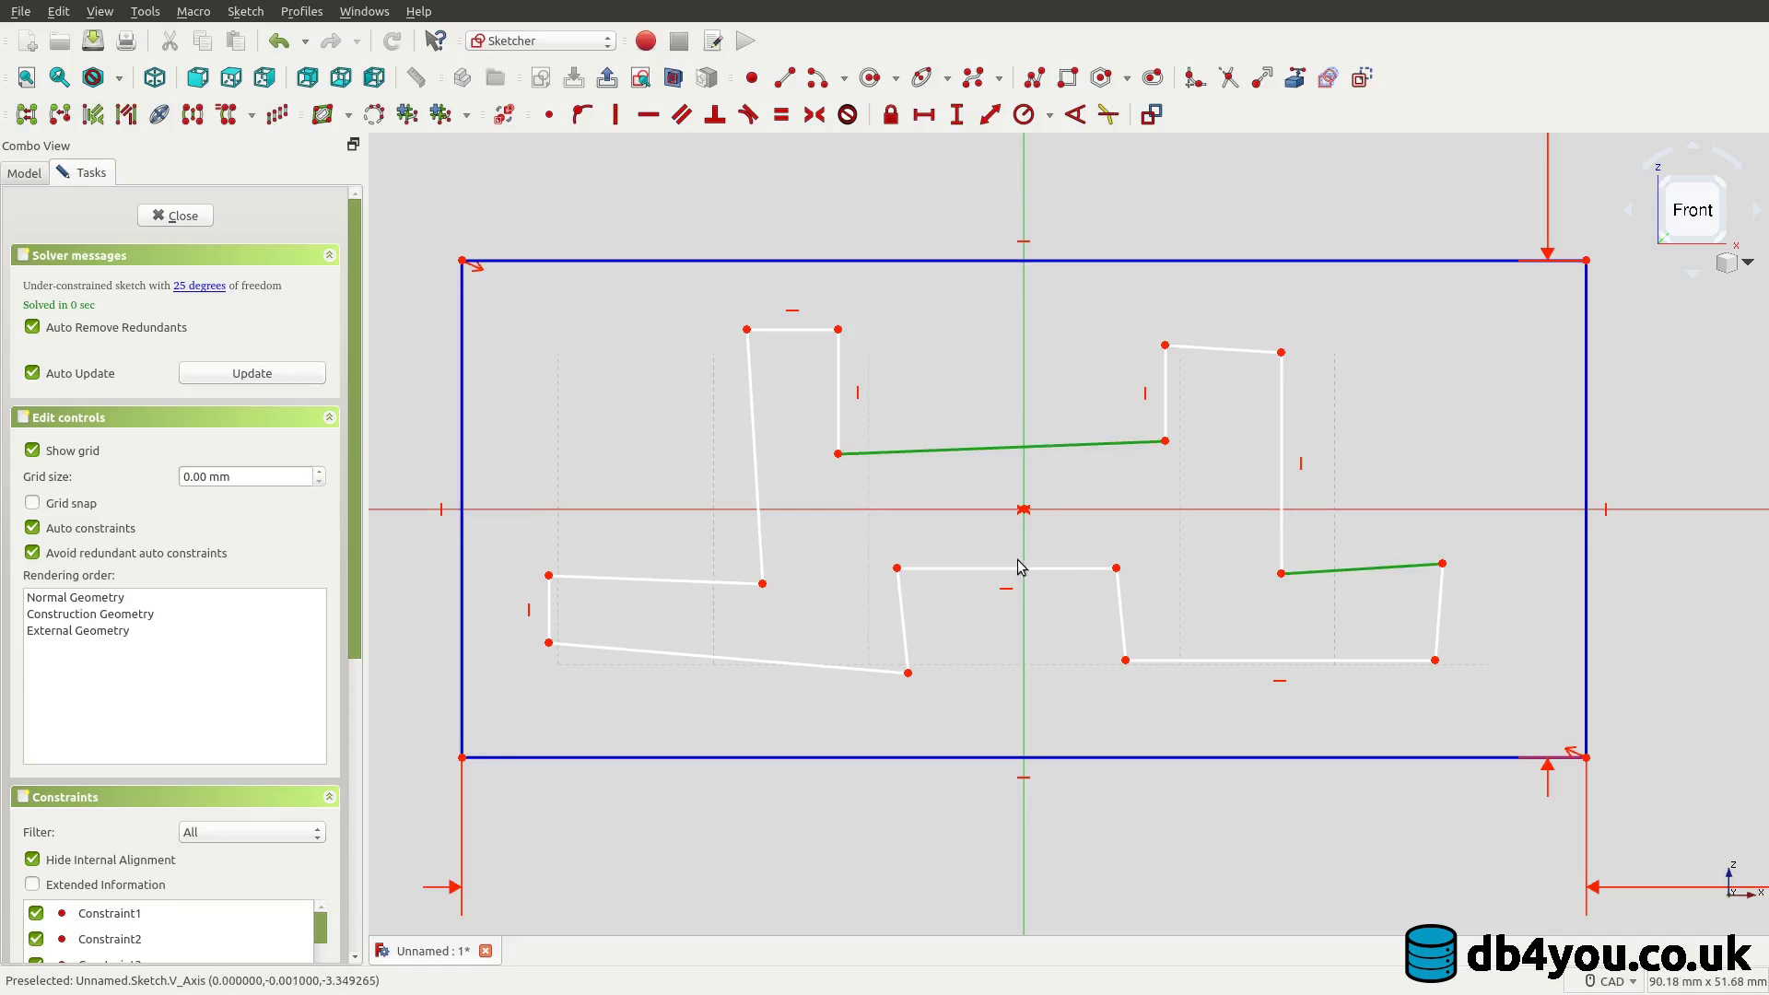
{"action": "left_click", "coordinate": [794, 662]}
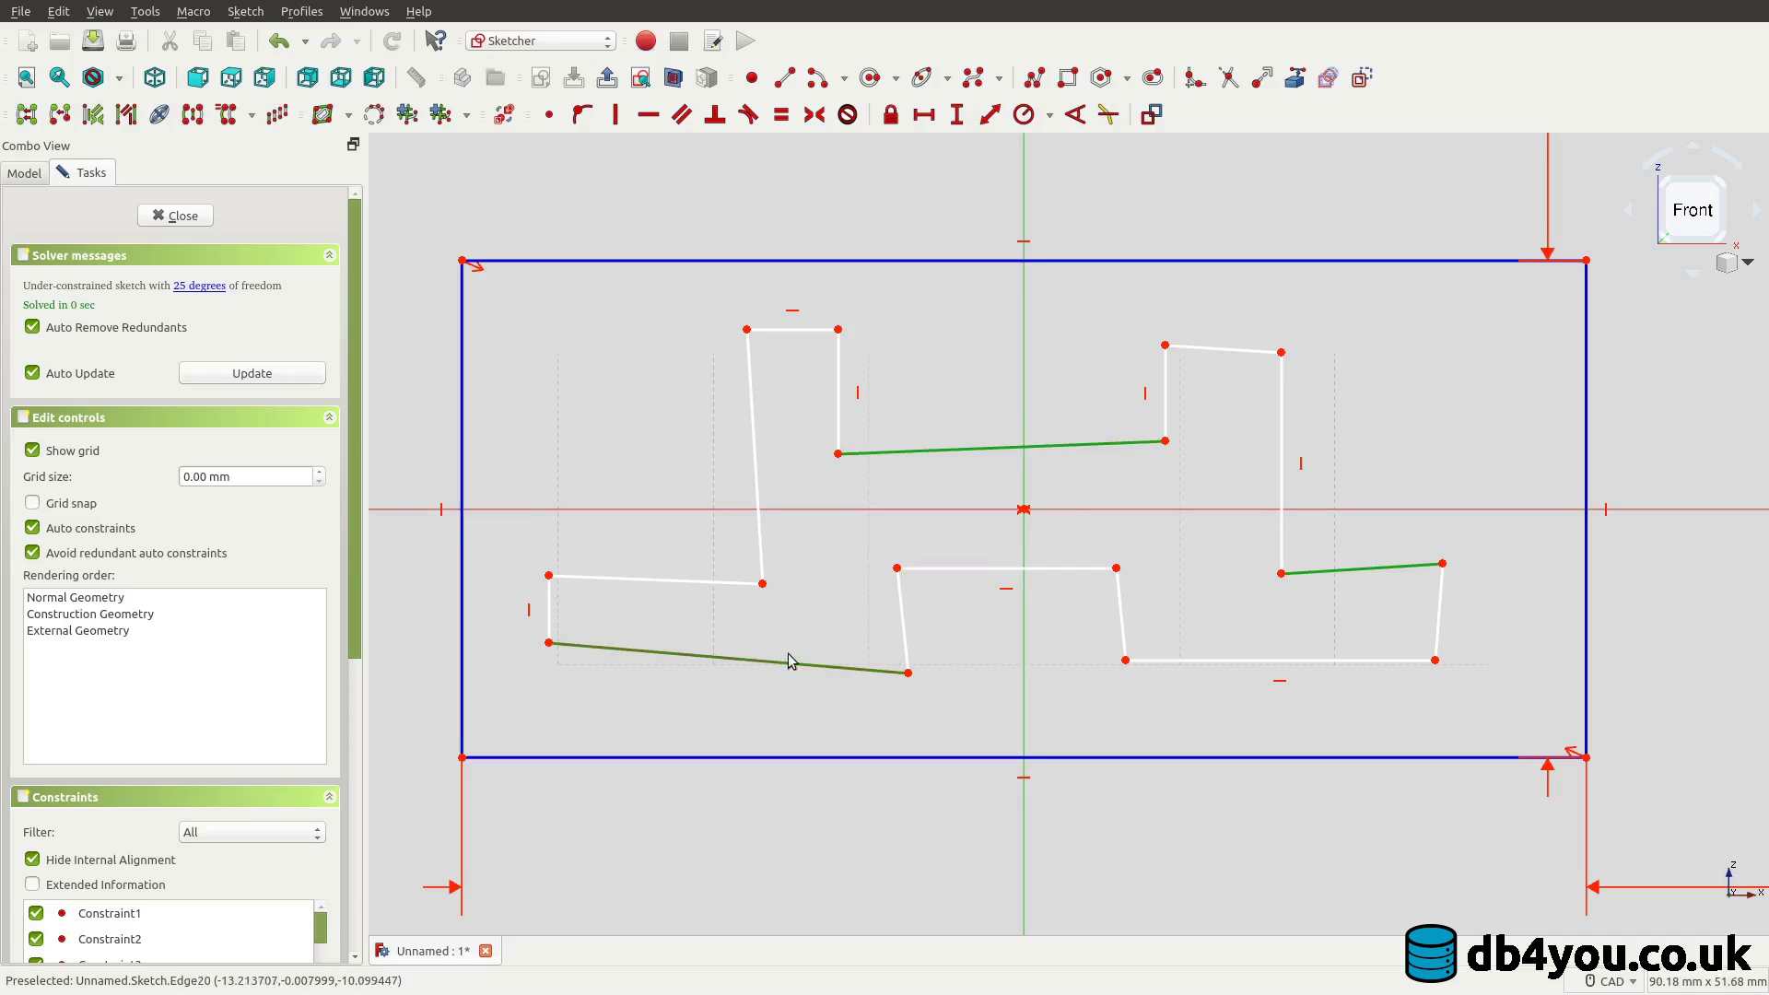
{"action": "left_click", "coordinate": [650, 578]}
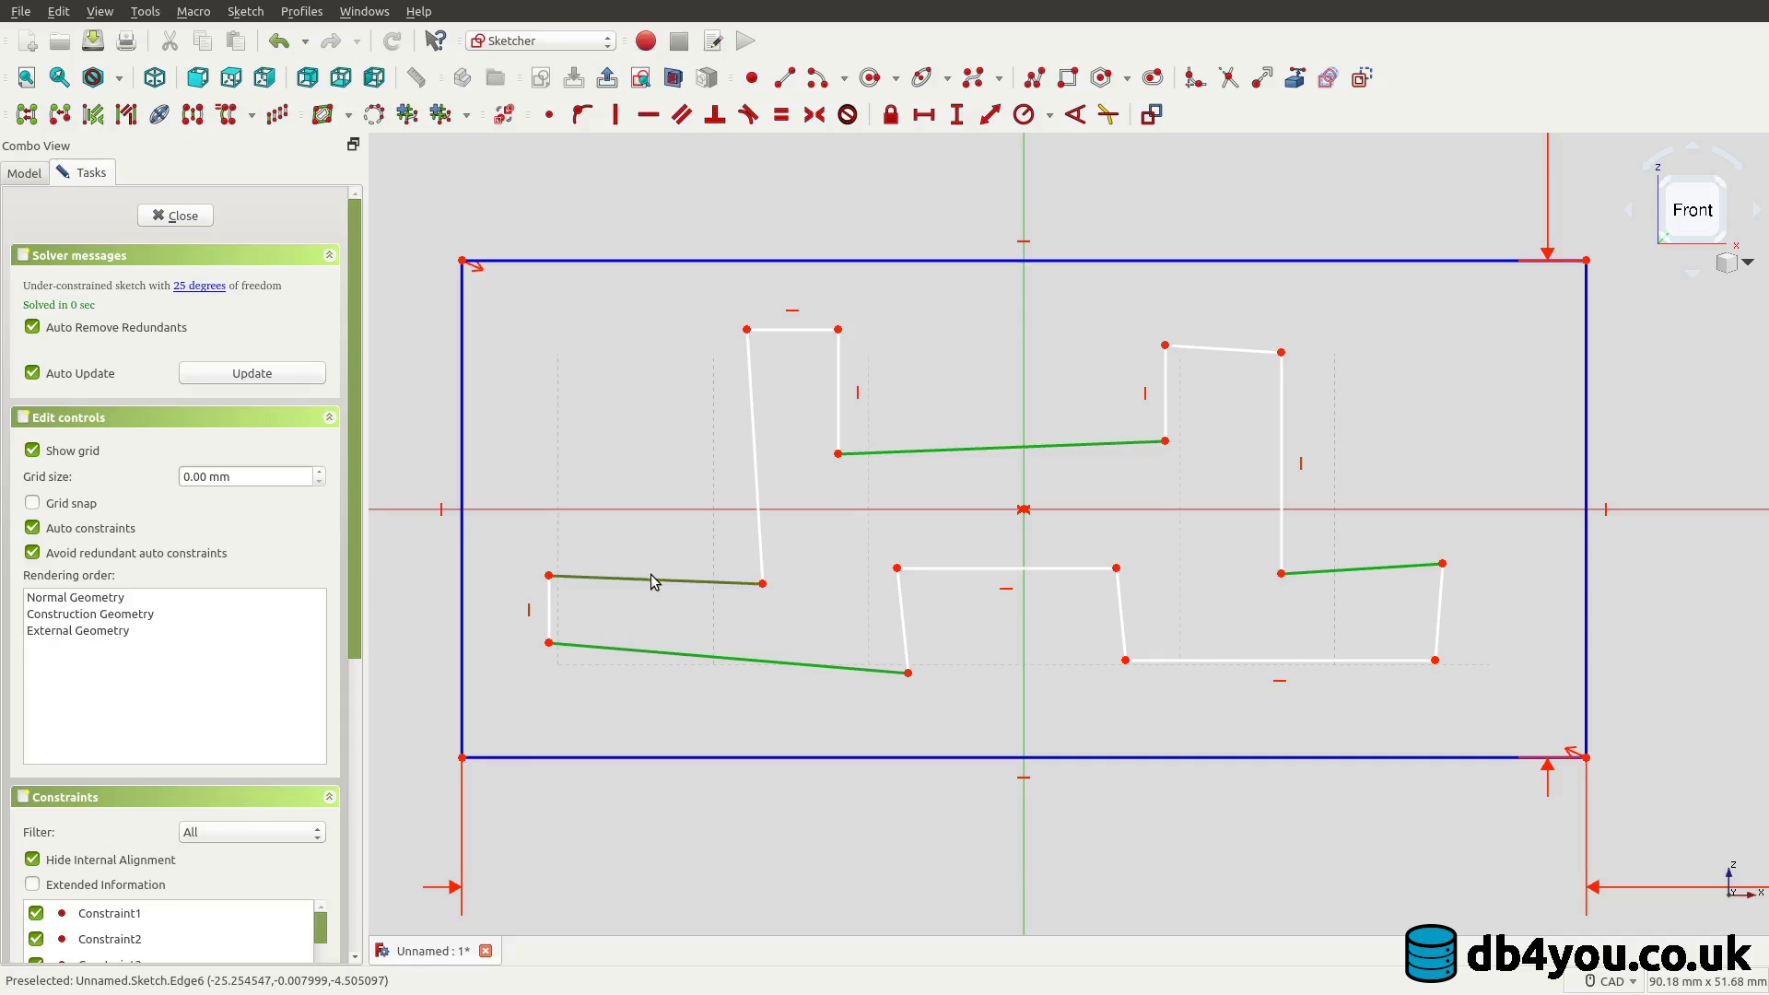
{"action": "left_click", "coordinate": [648, 116]}
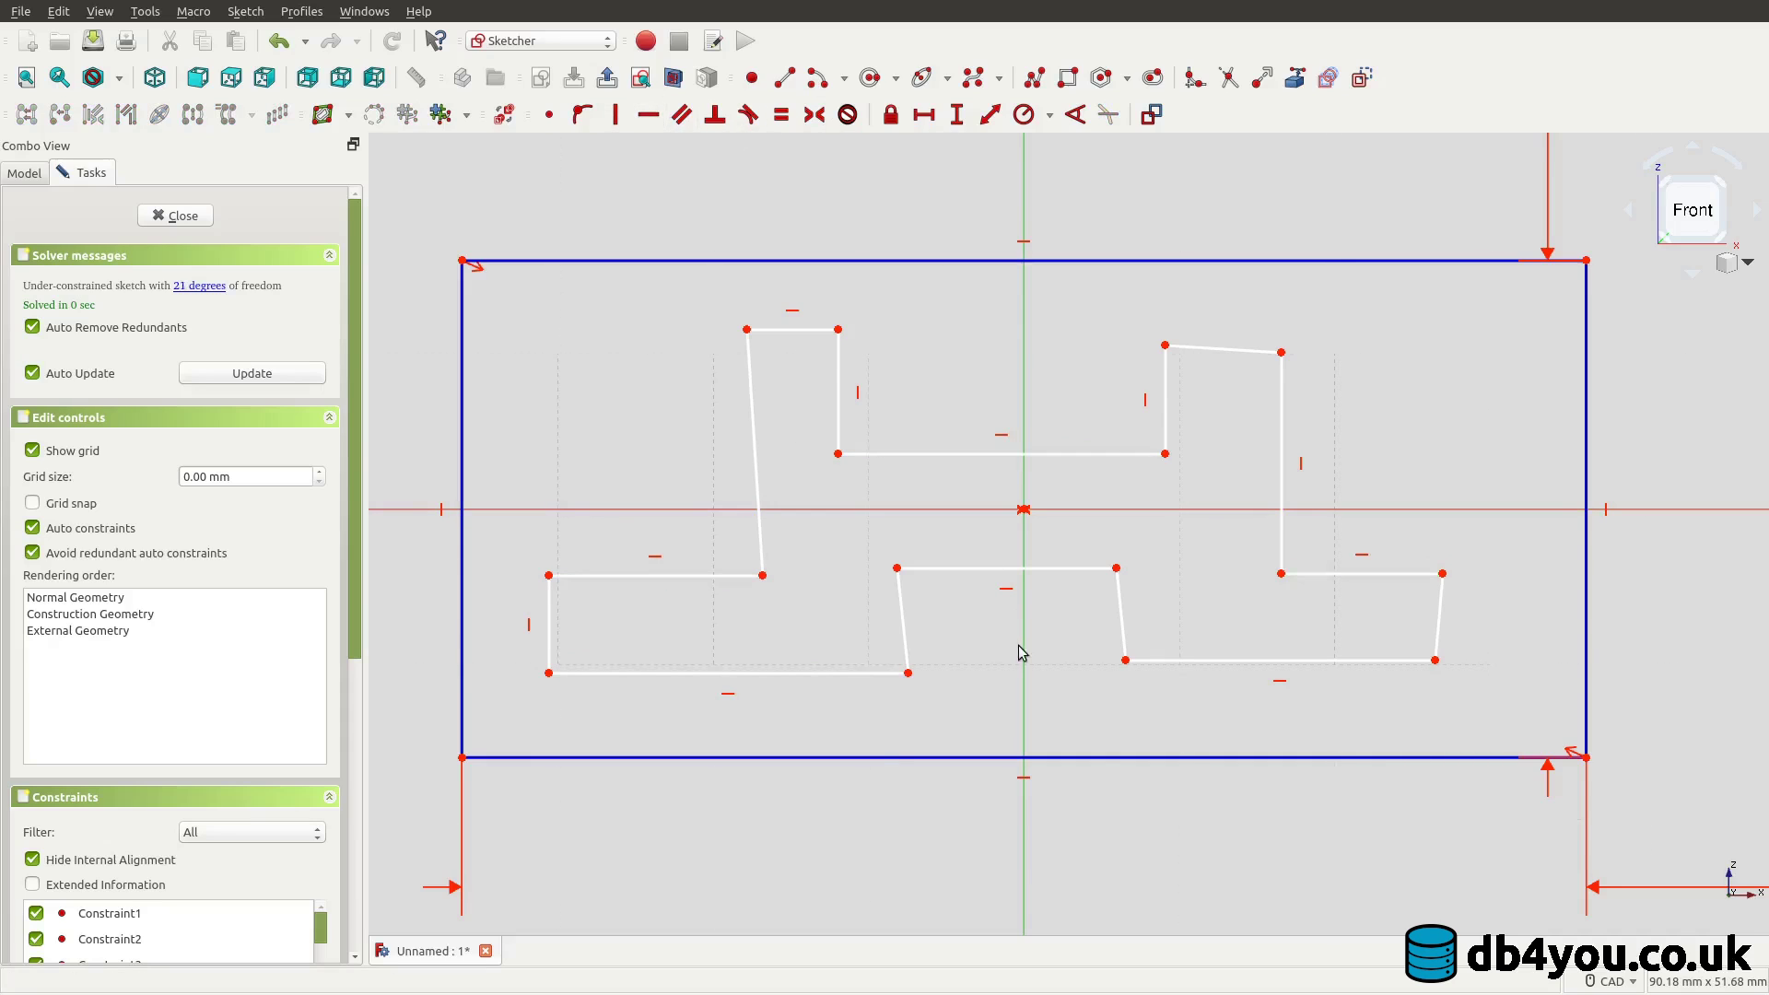
- Constrain both sides of the lower notch, the right foot's outer edge and the left tower's outer edge to vertical
{"action": "left_click", "coordinate": [902, 616]}
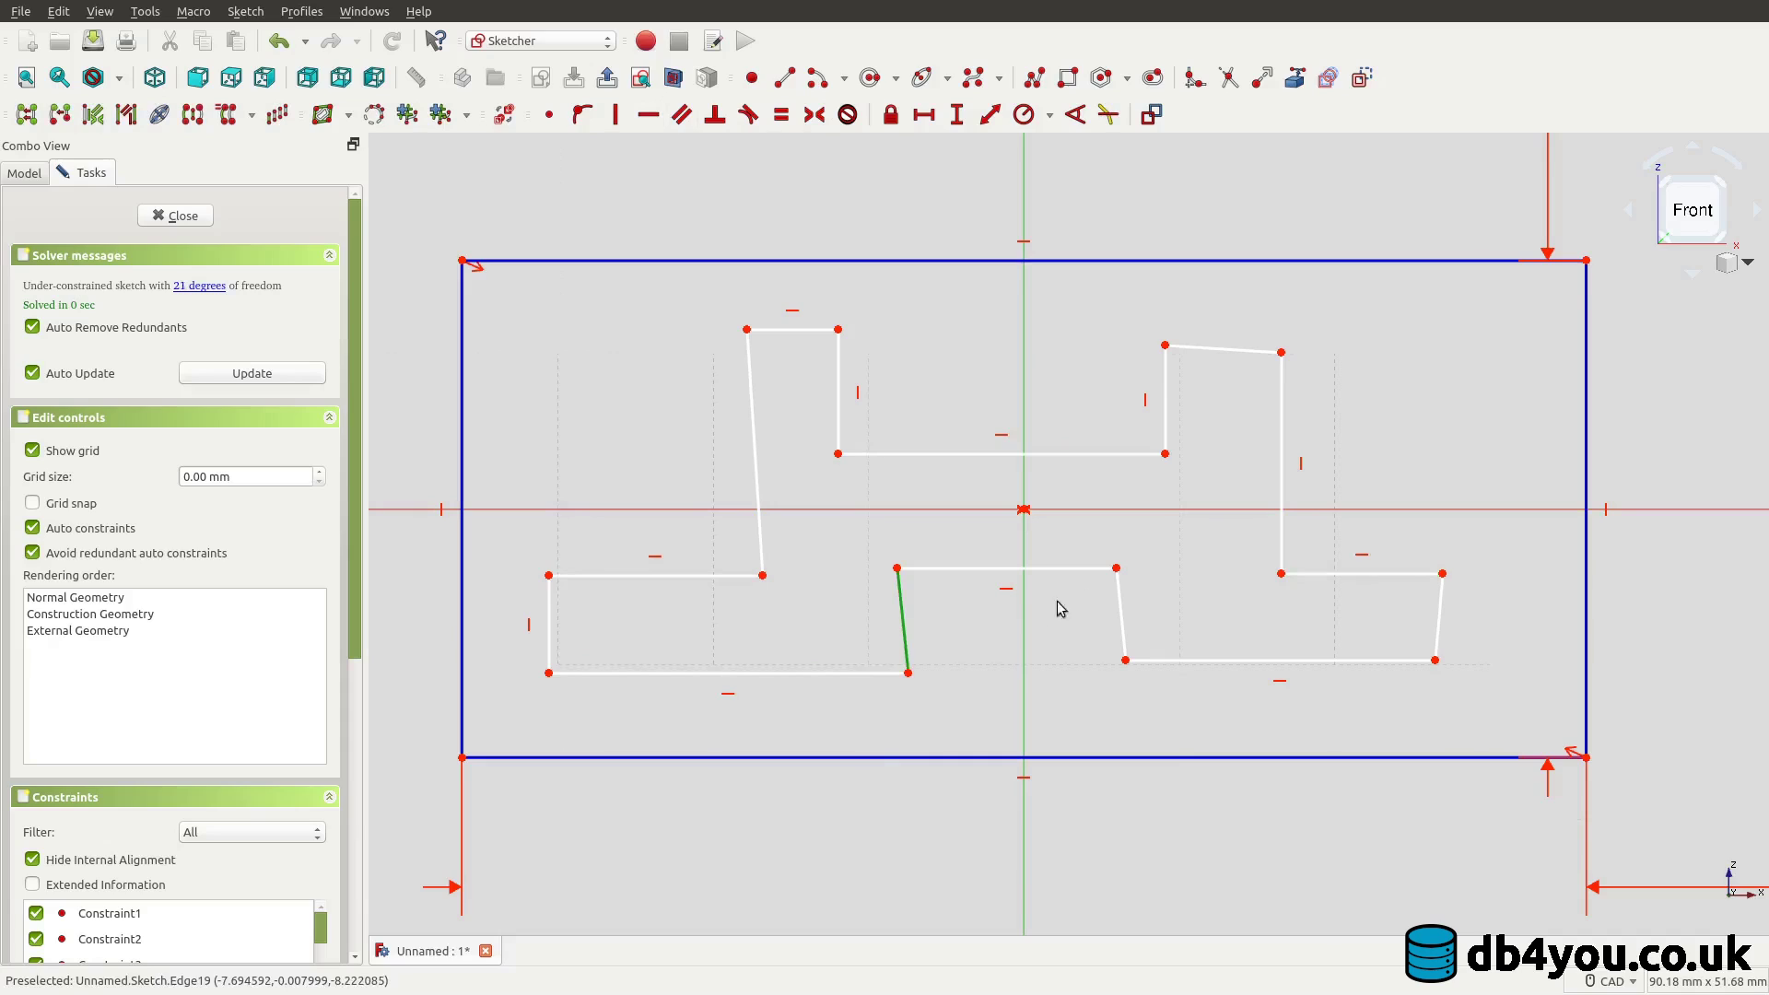
{"action": "left_click", "coordinate": [1124, 620]}
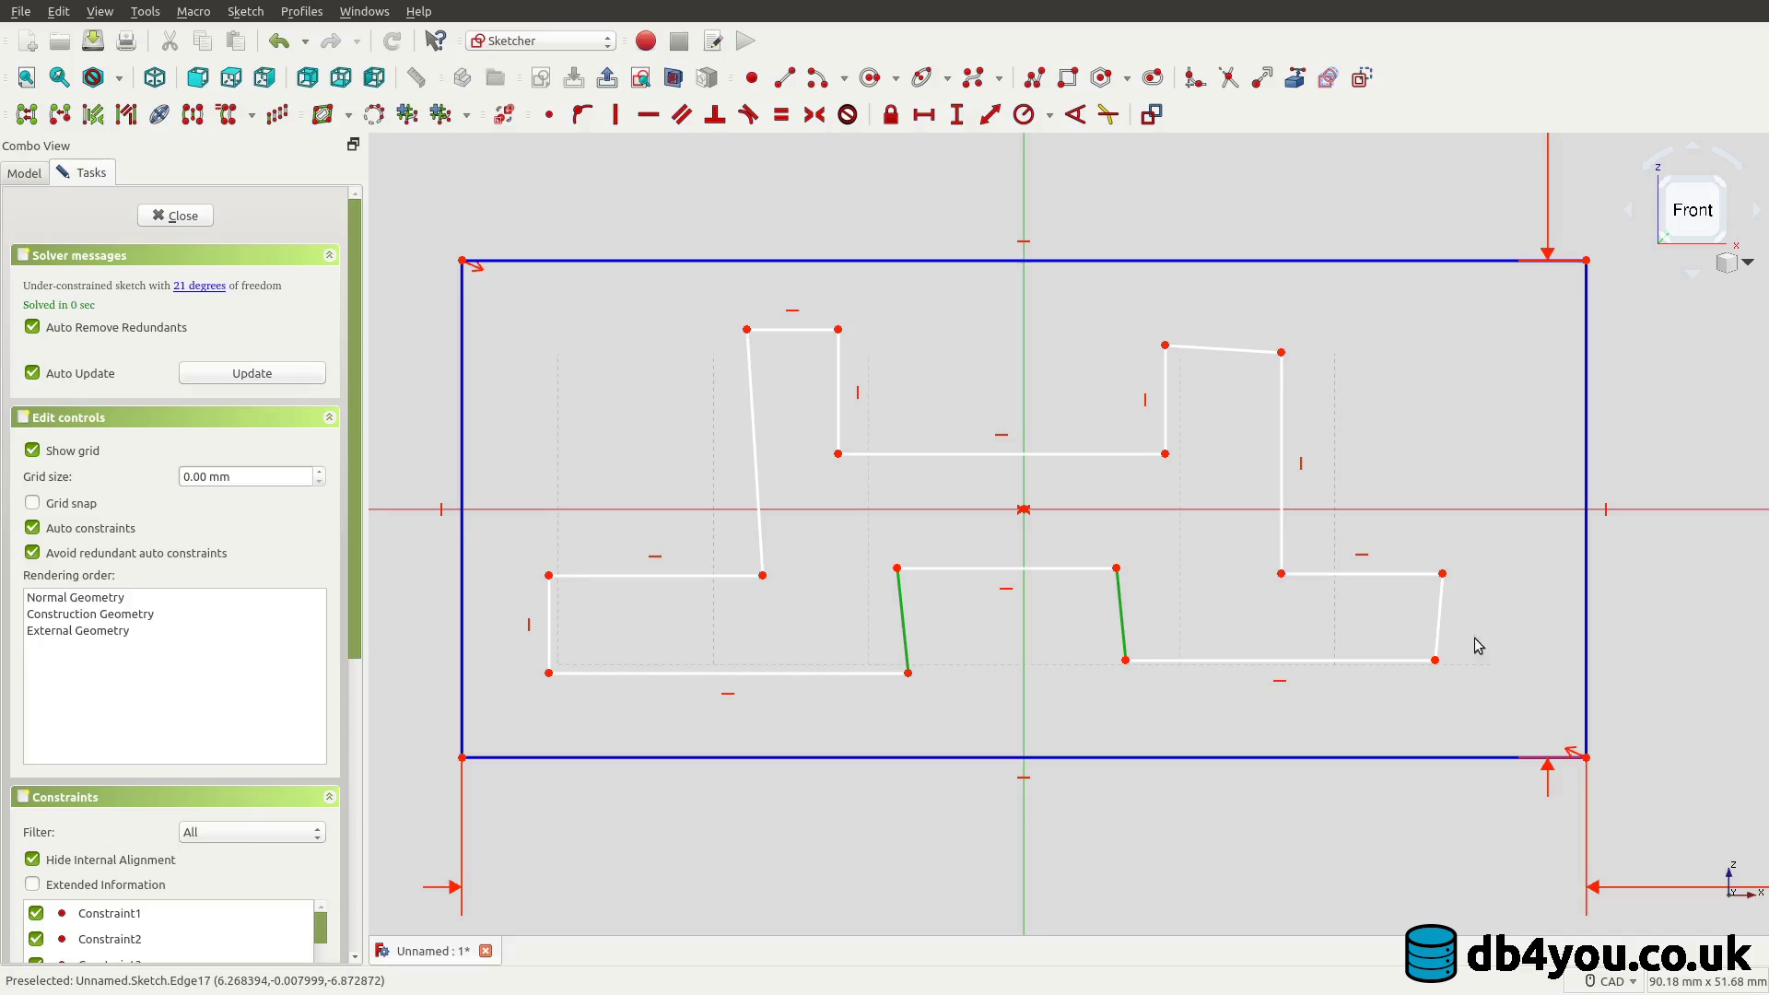
{"action": "left_click", "coordinate": [1437, 634]}
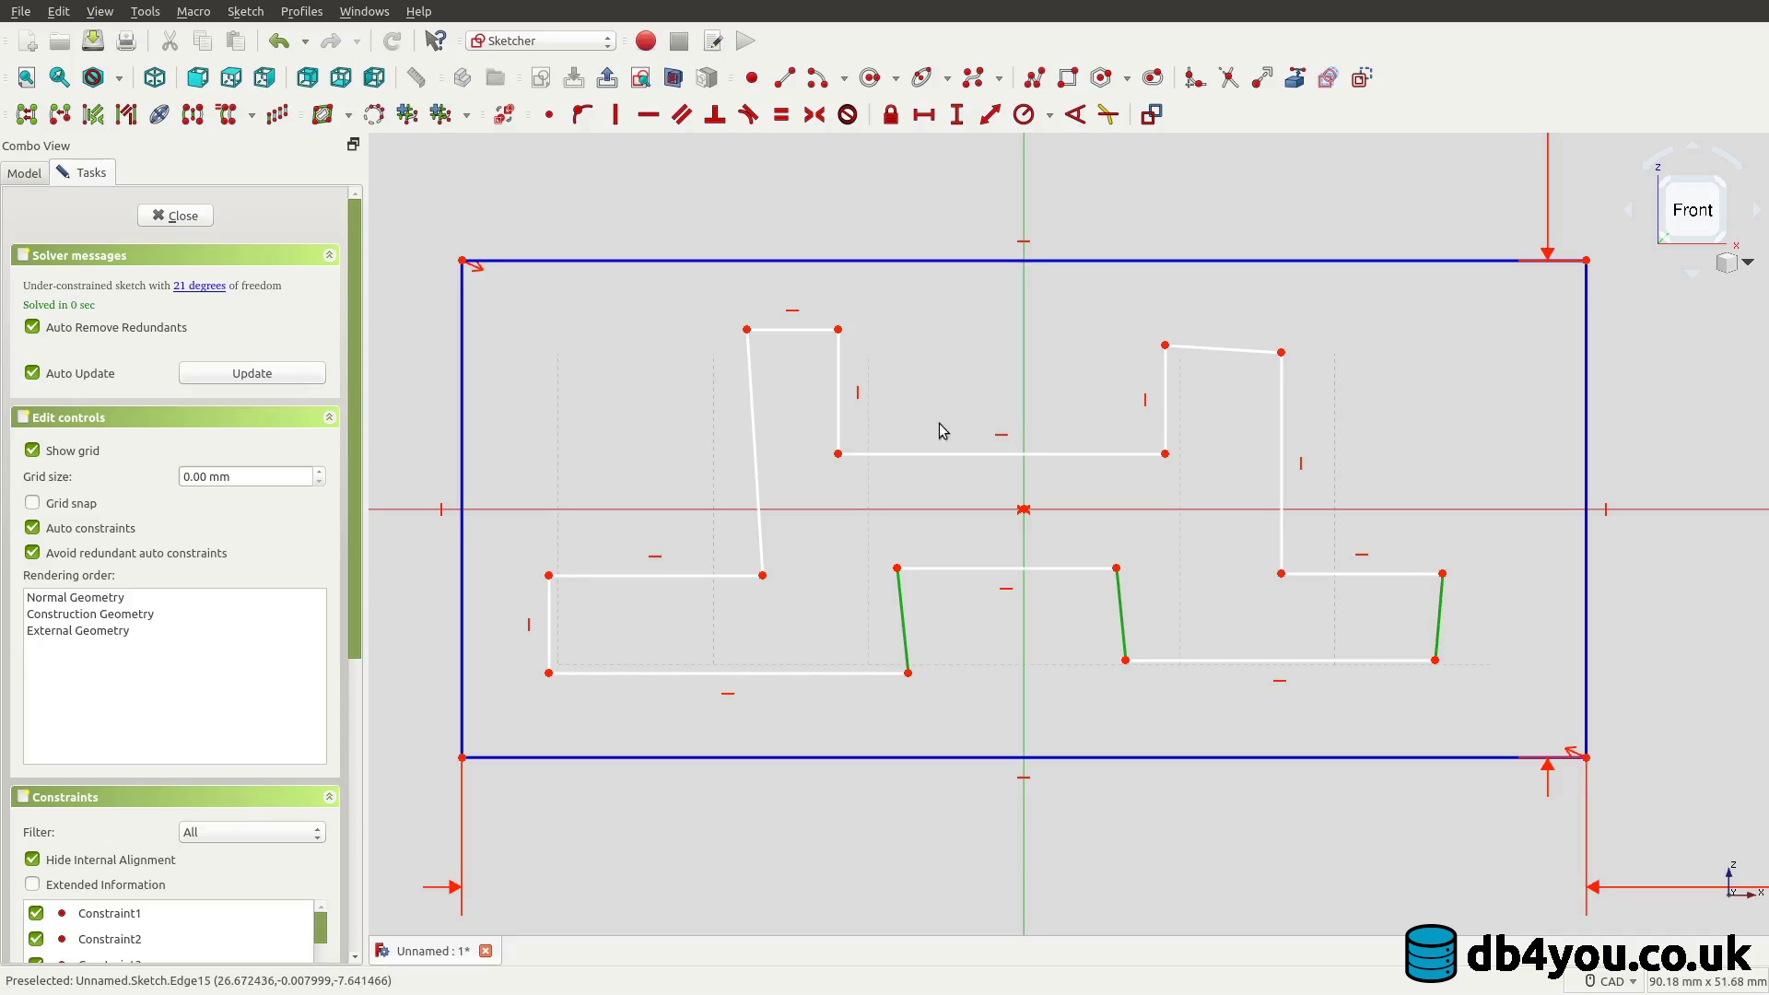
{"action": "left_click", "coordinate": [759, 498]}
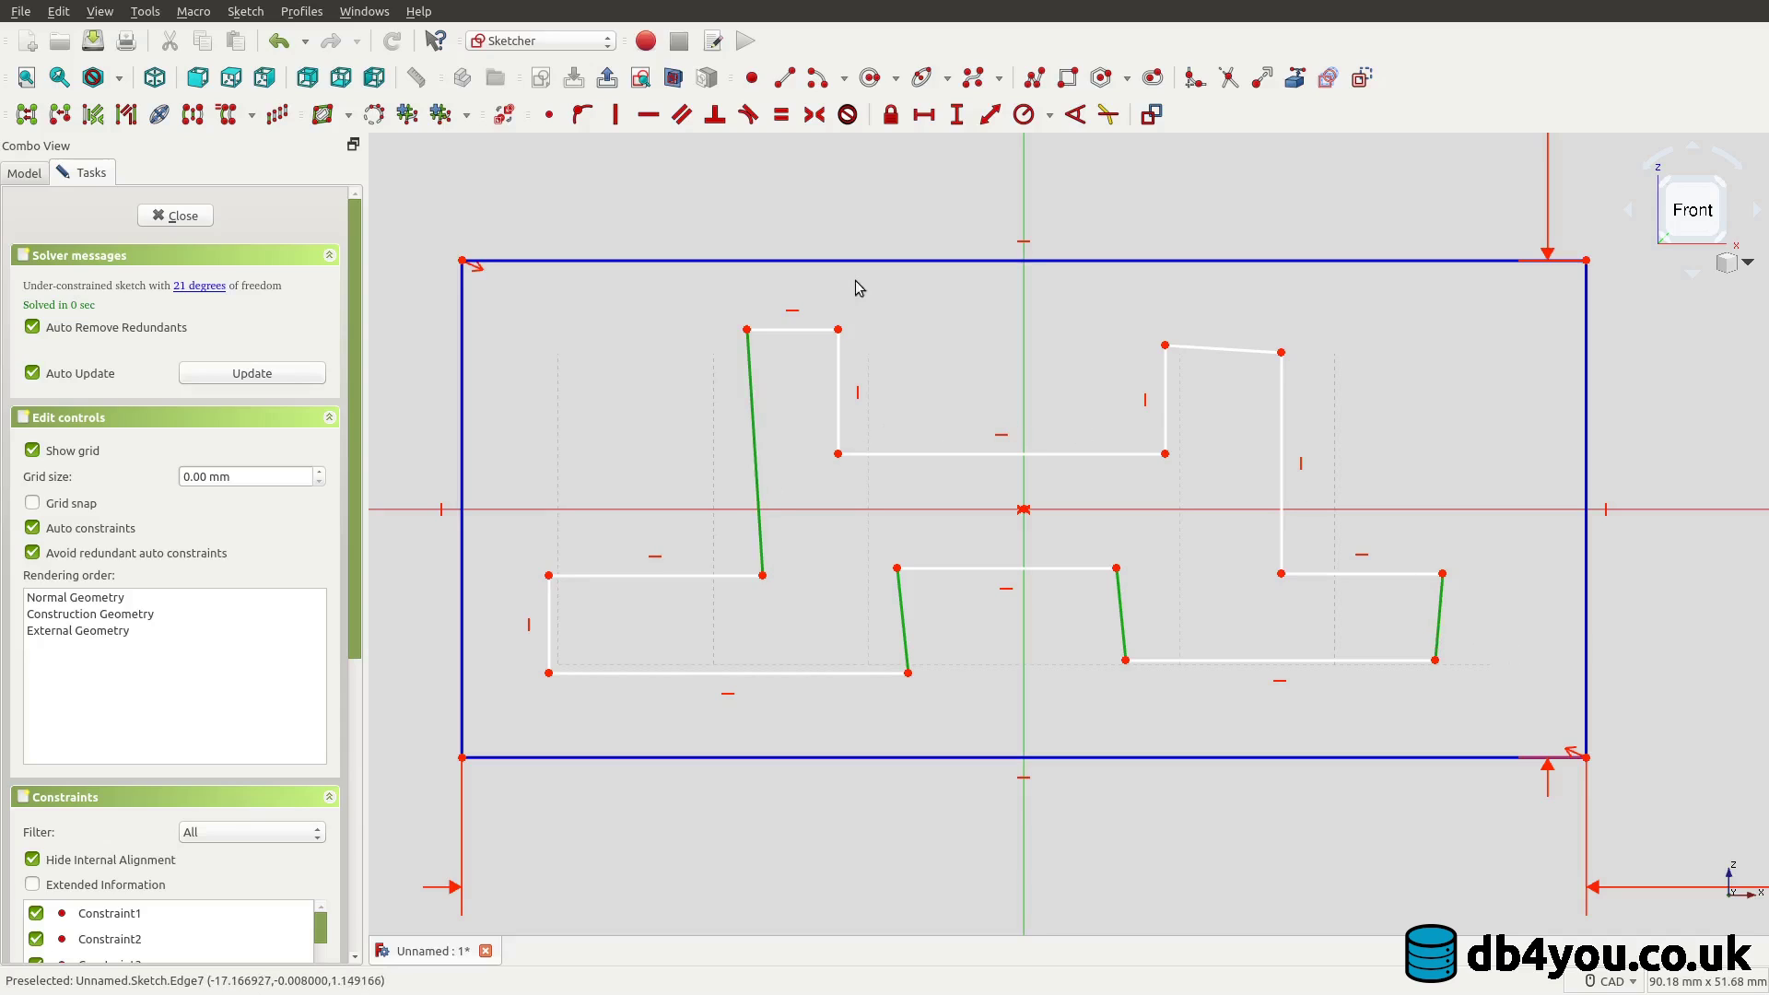
{"action": "left_click", "coordinate": [615, 114]}
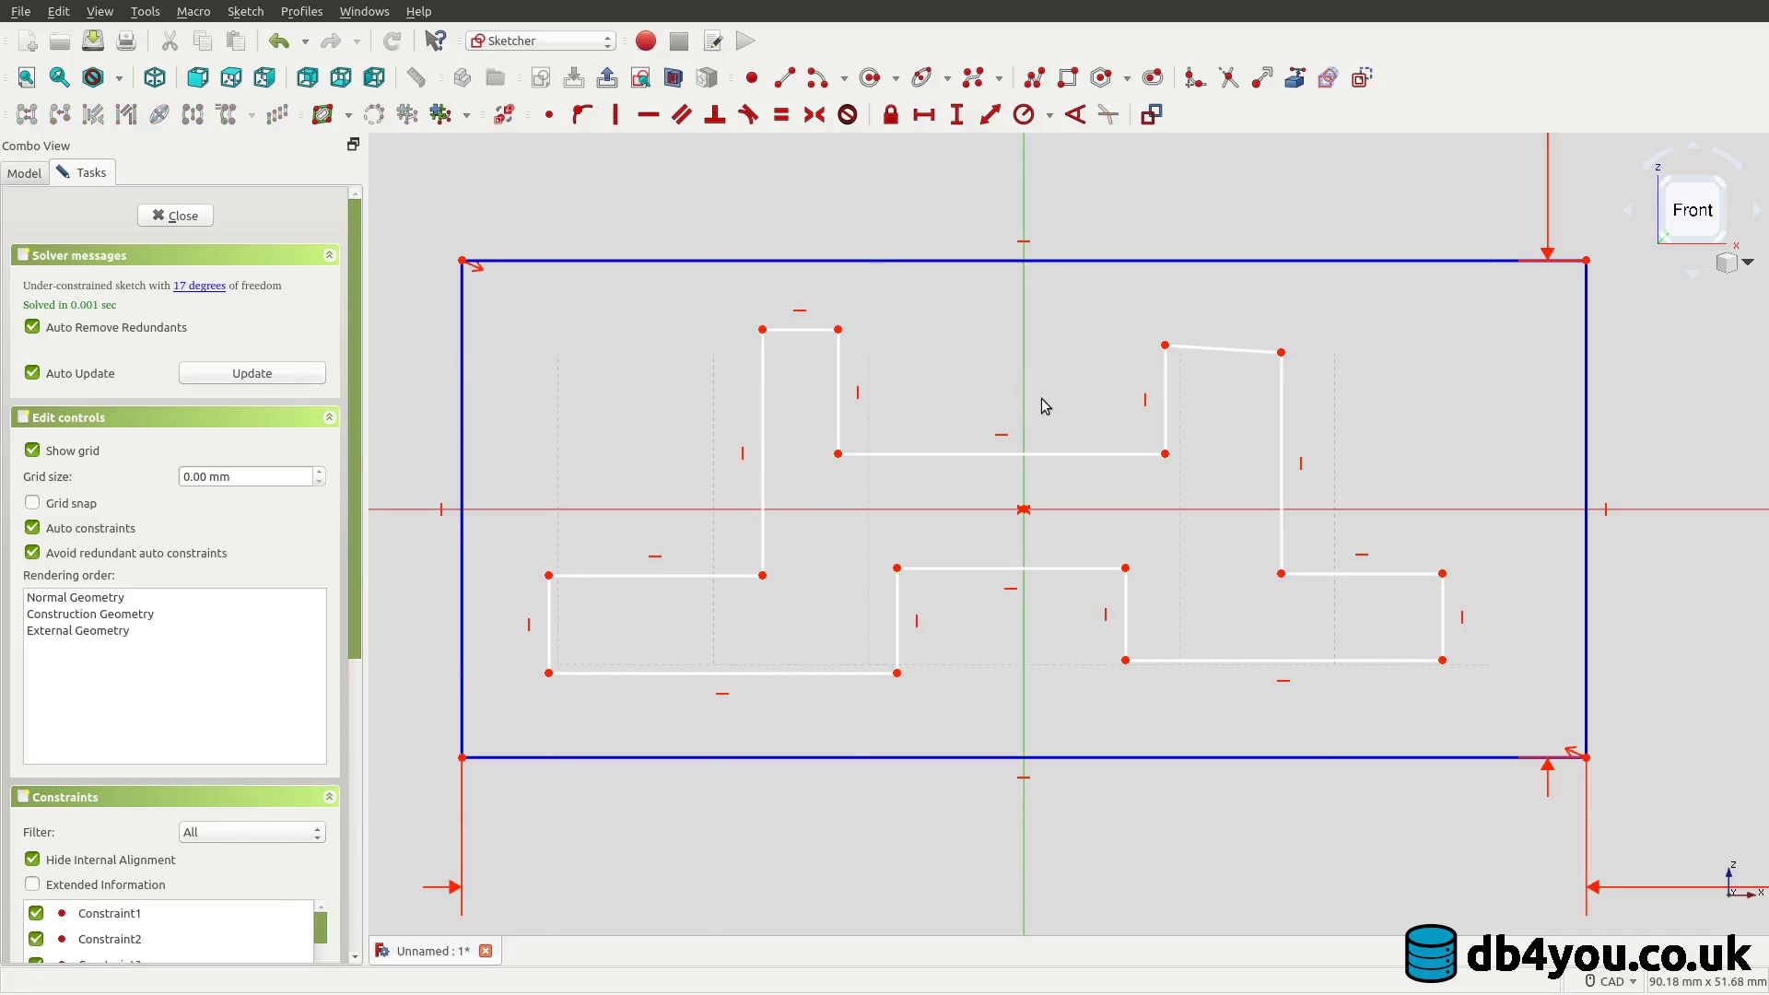
- Make the profile's lower-right corner coincident with the rectangle's lower-right corner
{"action": "mouse_move", "coordinate": [1043, 399]}
{"action": "middle_mouse_down"}
{"action": "mouse_move", "coordinate": [979, 321]}
{"action": "mouse_move", "coordinate": [1030, 284]}
{"action": "middle_mouse_up"}
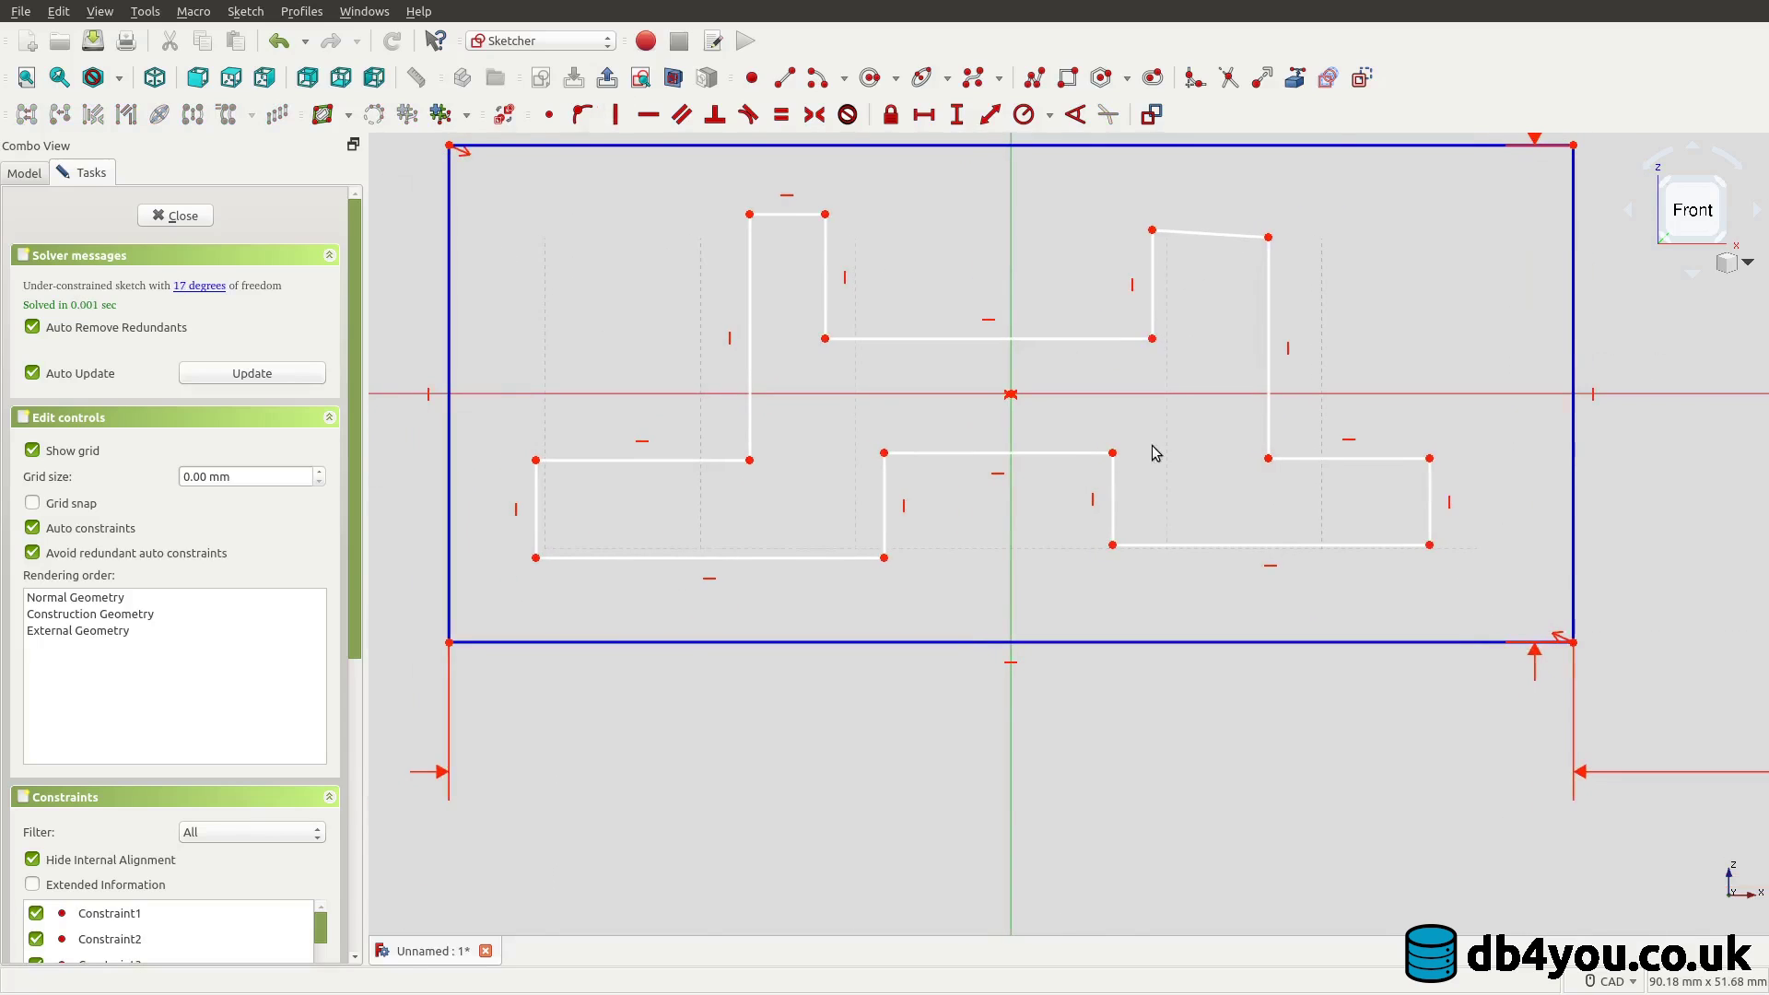
{"action": "scroll", "coordinate": [1156, 452], "scroll_direction": "down", "scroll_amount": 3}
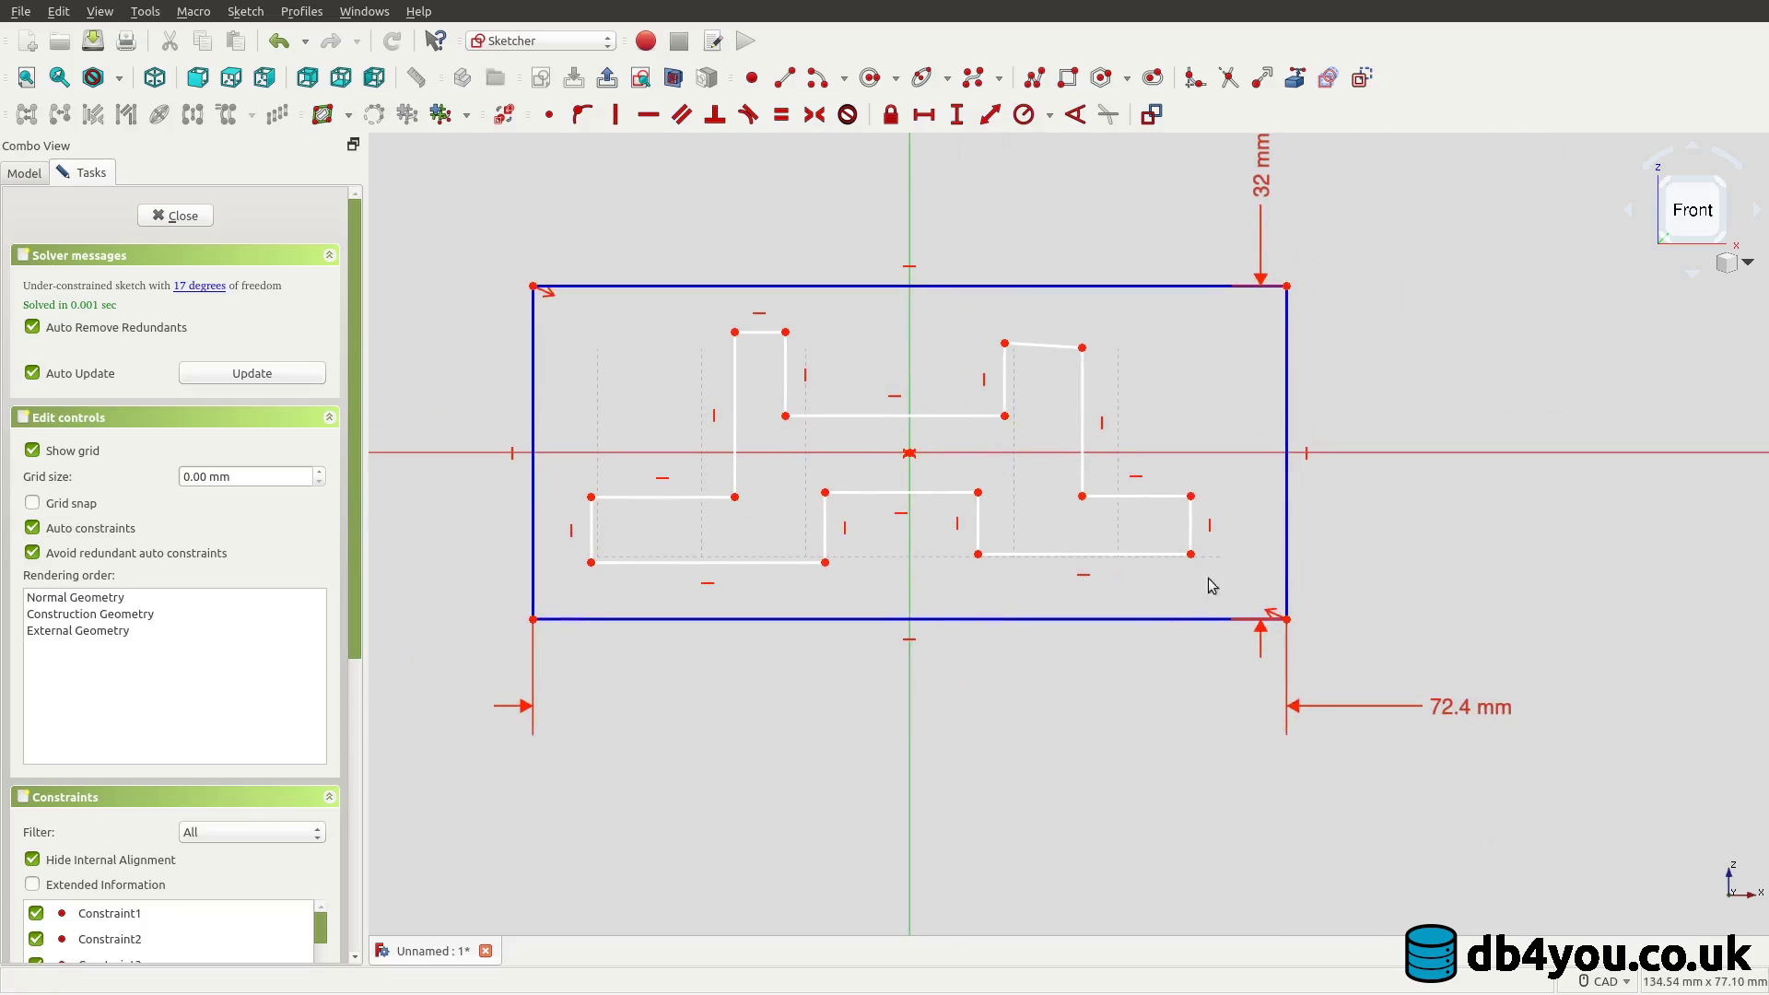
{"action": "scroll", "coordinate": [1199, 566], "scroll_direction": "up", "scroll_amount": 2}
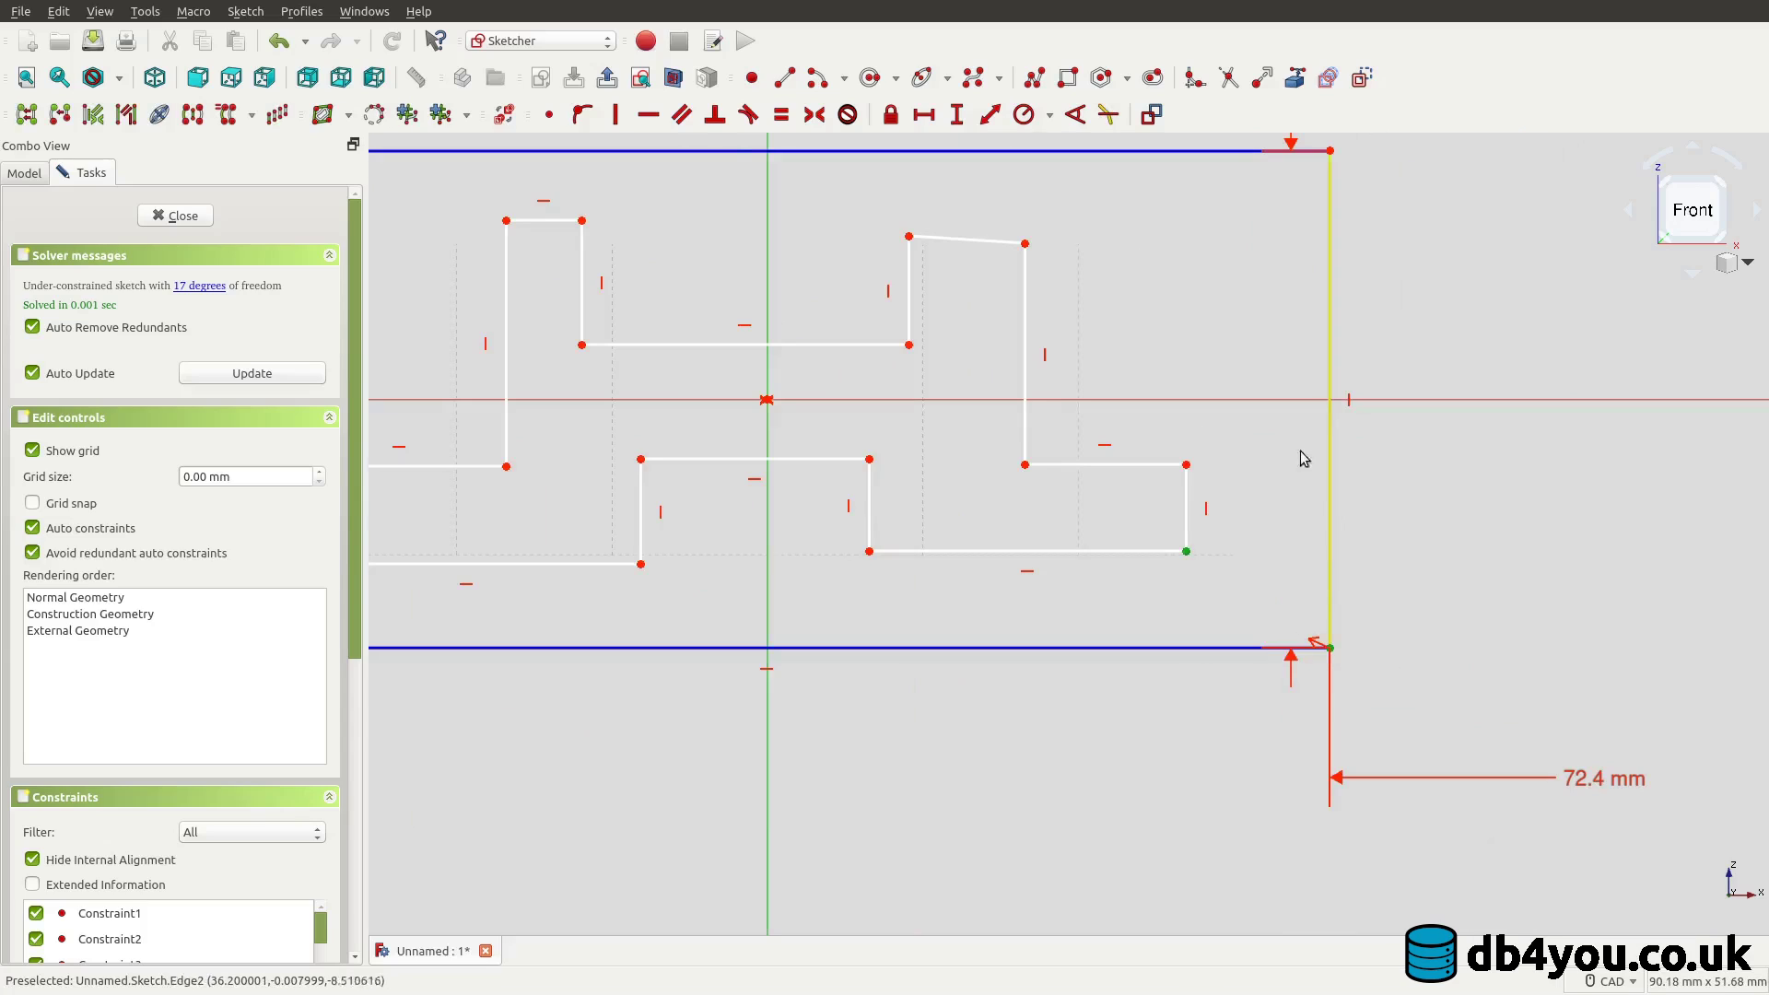
{"action": "left_click", "coordinate": [549, 115]}
- Make the profile's lower-left corner coincident with the rectangle's lower-left corner
{"action": "middle_click_drag", "start_coordinate": [773, 574], "coordinate": [1135, 536]}
{"action": "middle_click_drag", "start_coordinate": [946, 710], "coordinate": [941, 728]}
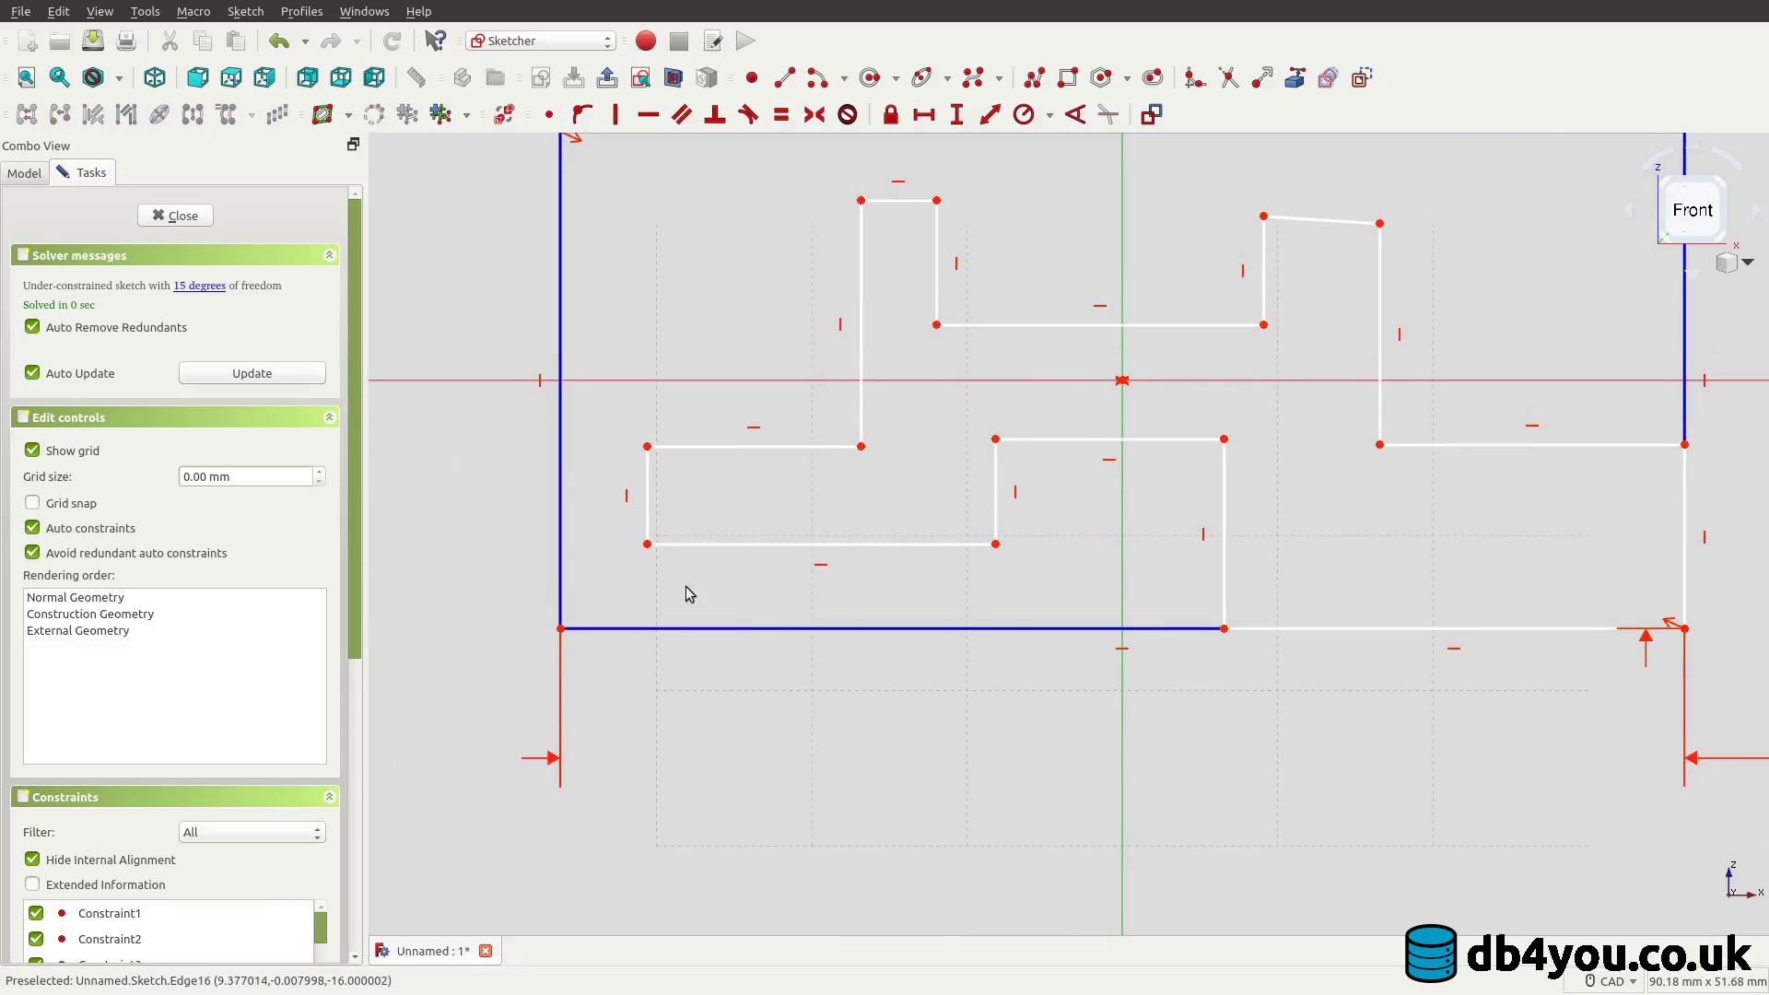
{"action": "left_click", "coordinate": [647, 545]}
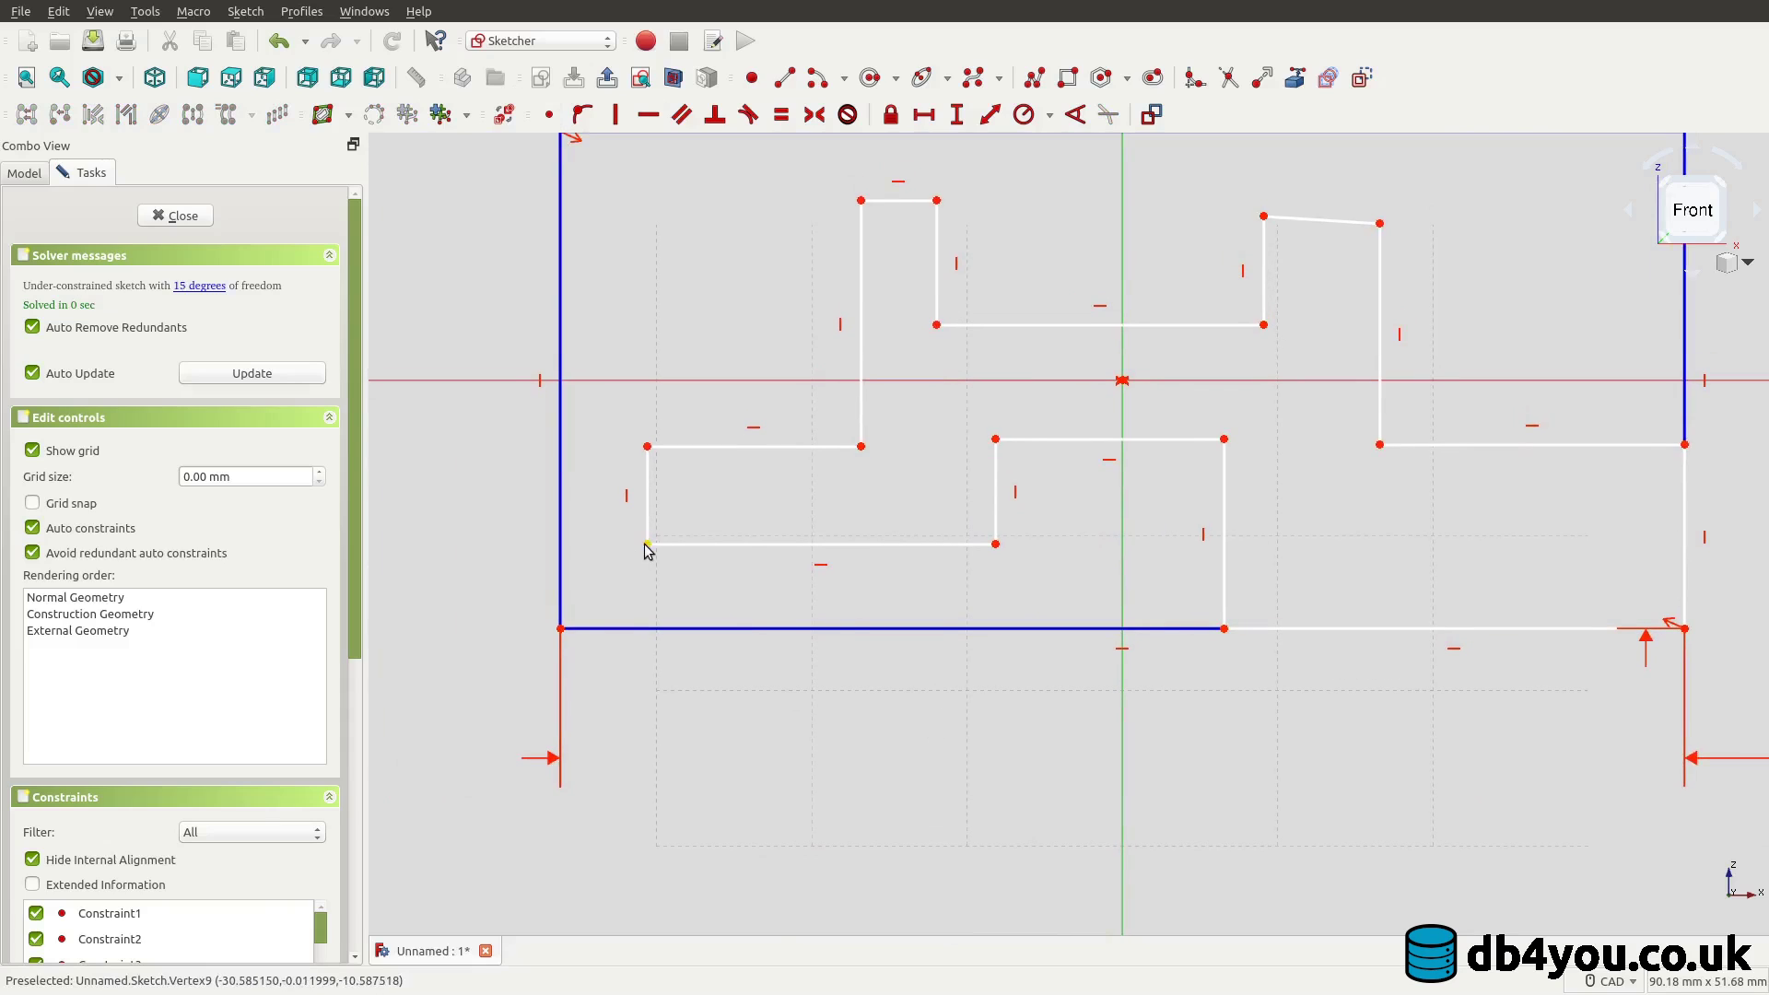
{"action": "left_click", "coordinate": [563, 629]}
{"action": "middle_click_drag", "start_coordinate": [676, 596], "coordinate": [754, 620]}
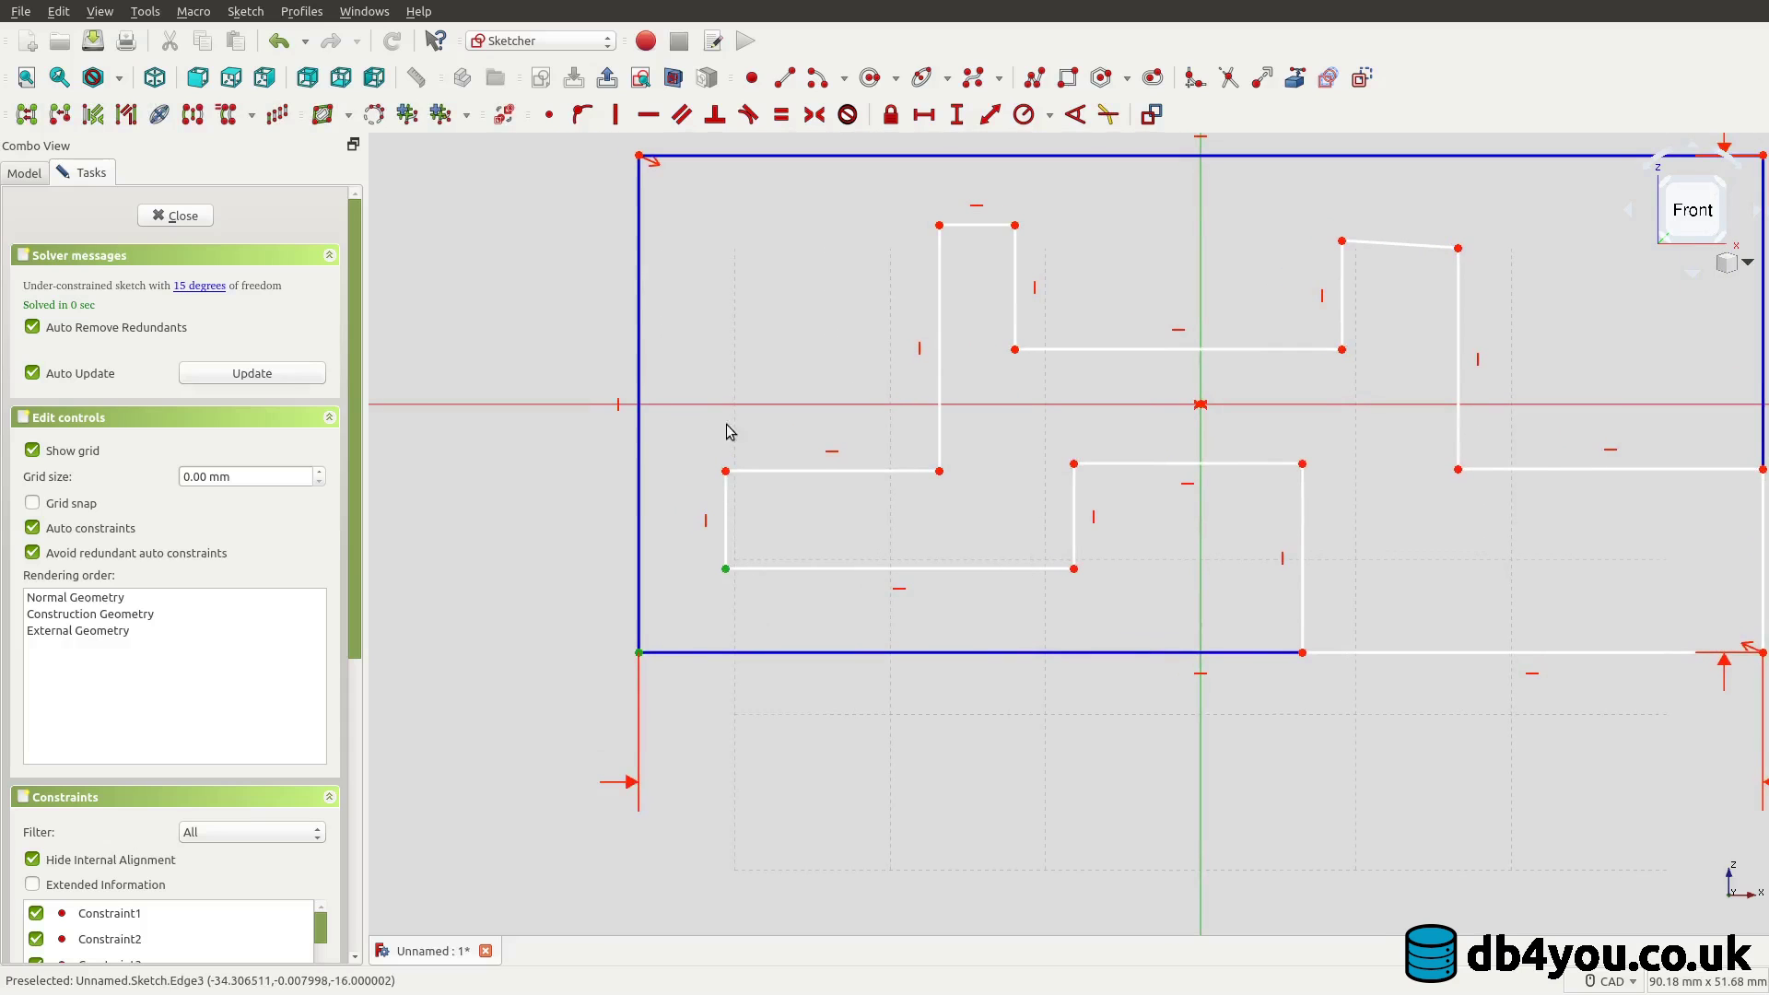
{"action": "left_click", "coordinate": [545, 114]}
- Constrain the slanted top line of the right tower to horizontal
{"action": "mouse_move", "coordinate": [1232, 498]}
{"action": "middle_mouse_down"}
{"action": "mouse_move", "coordinate": [1319, 584]}
{"action": "mouse_move", "coordinate": [1264, 631]}
{"action": "mouse_move", "coordinate": [1297, 515]}
{"action": "middle_mouse_up"}
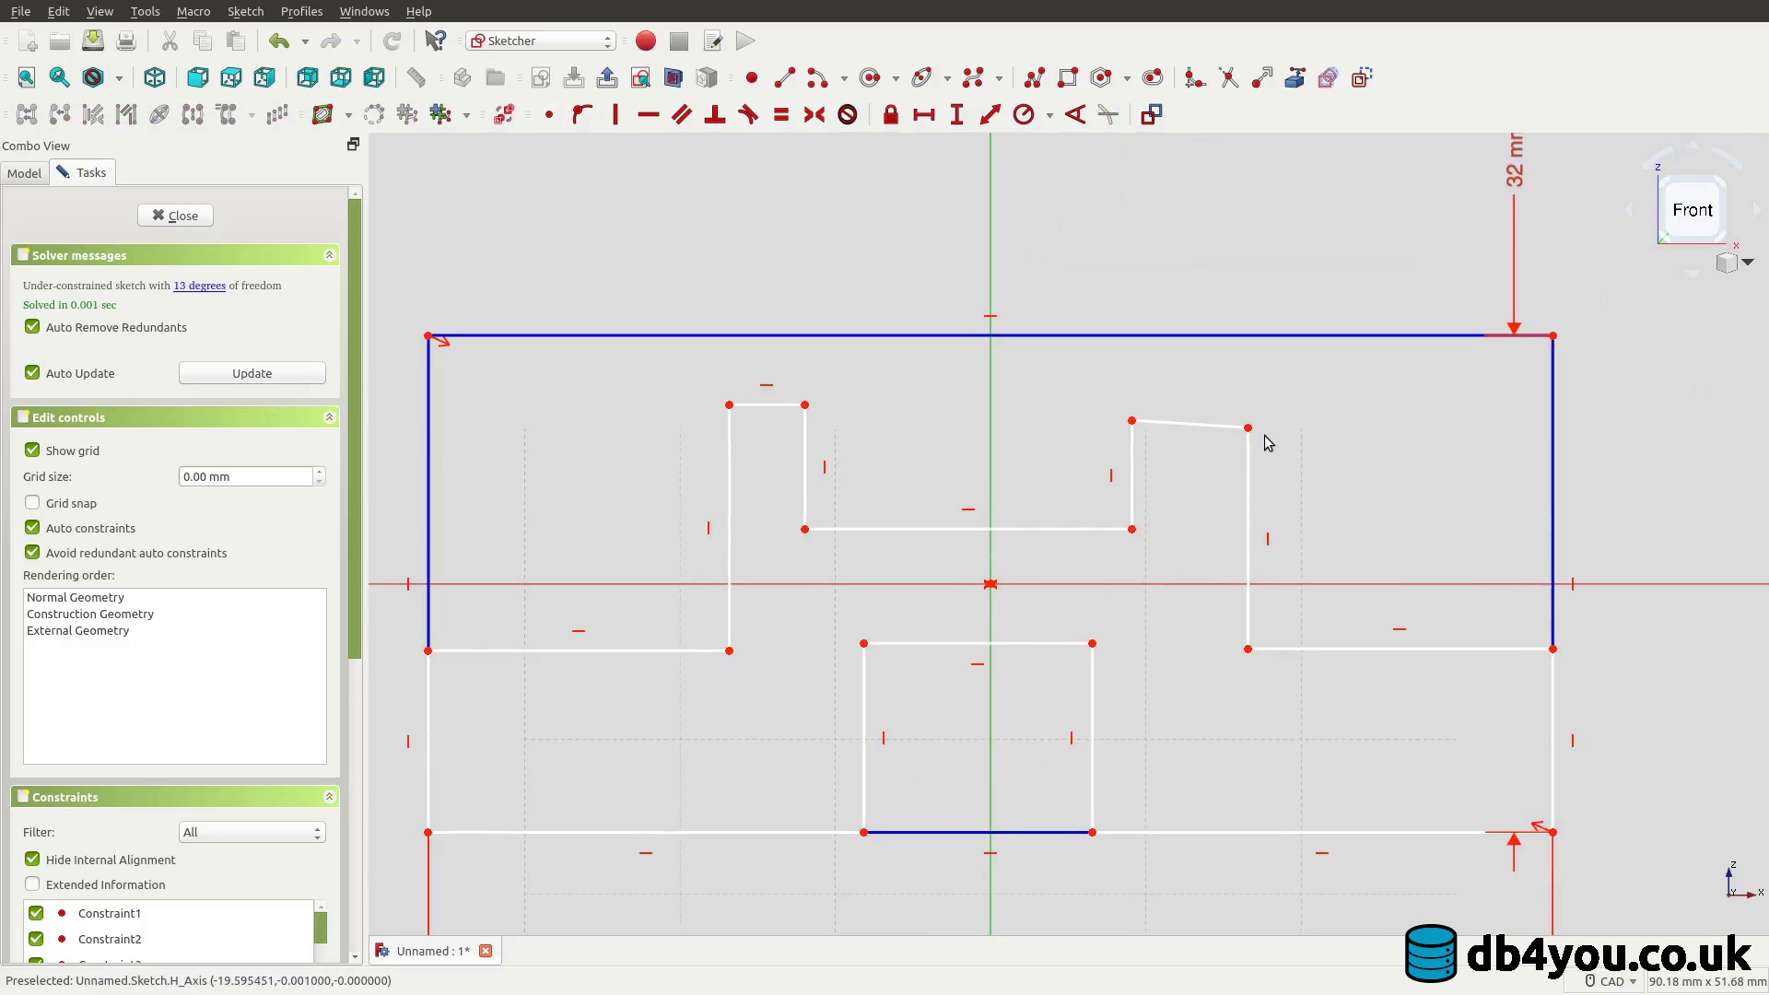
{"action": "left_click", "coordinate": [1191, 425]}
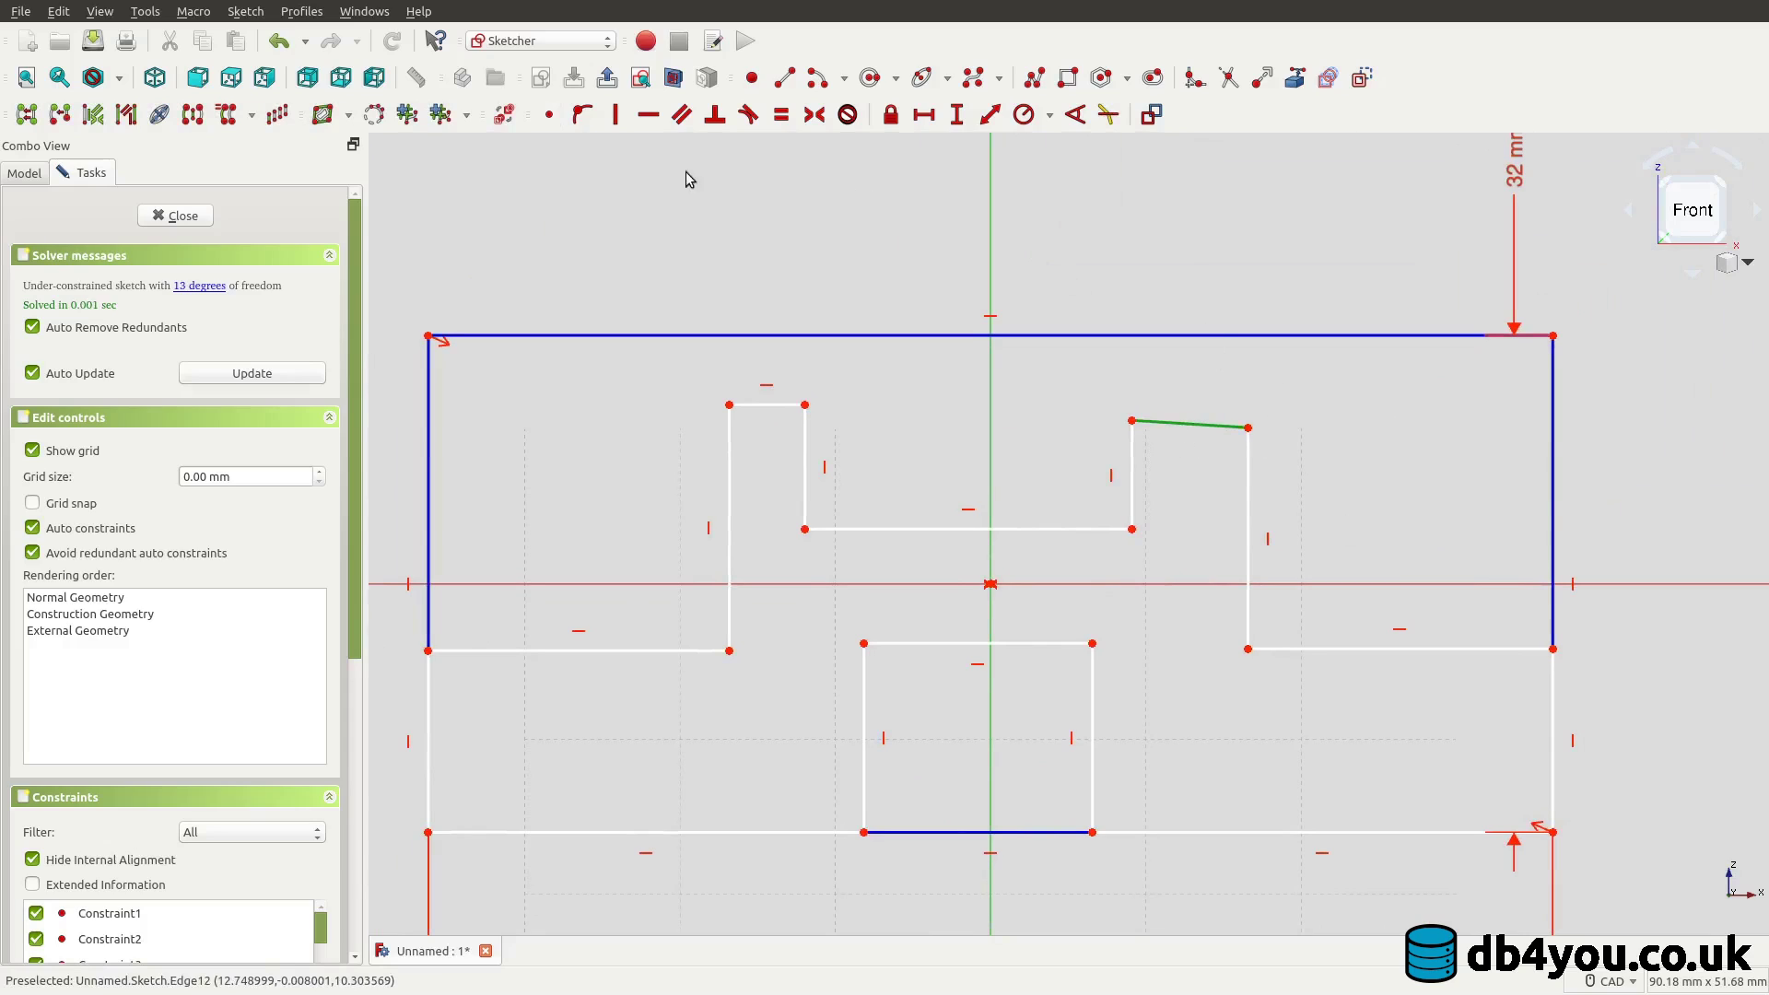
{"action": "left_click", "coordinate": [649, 115]}
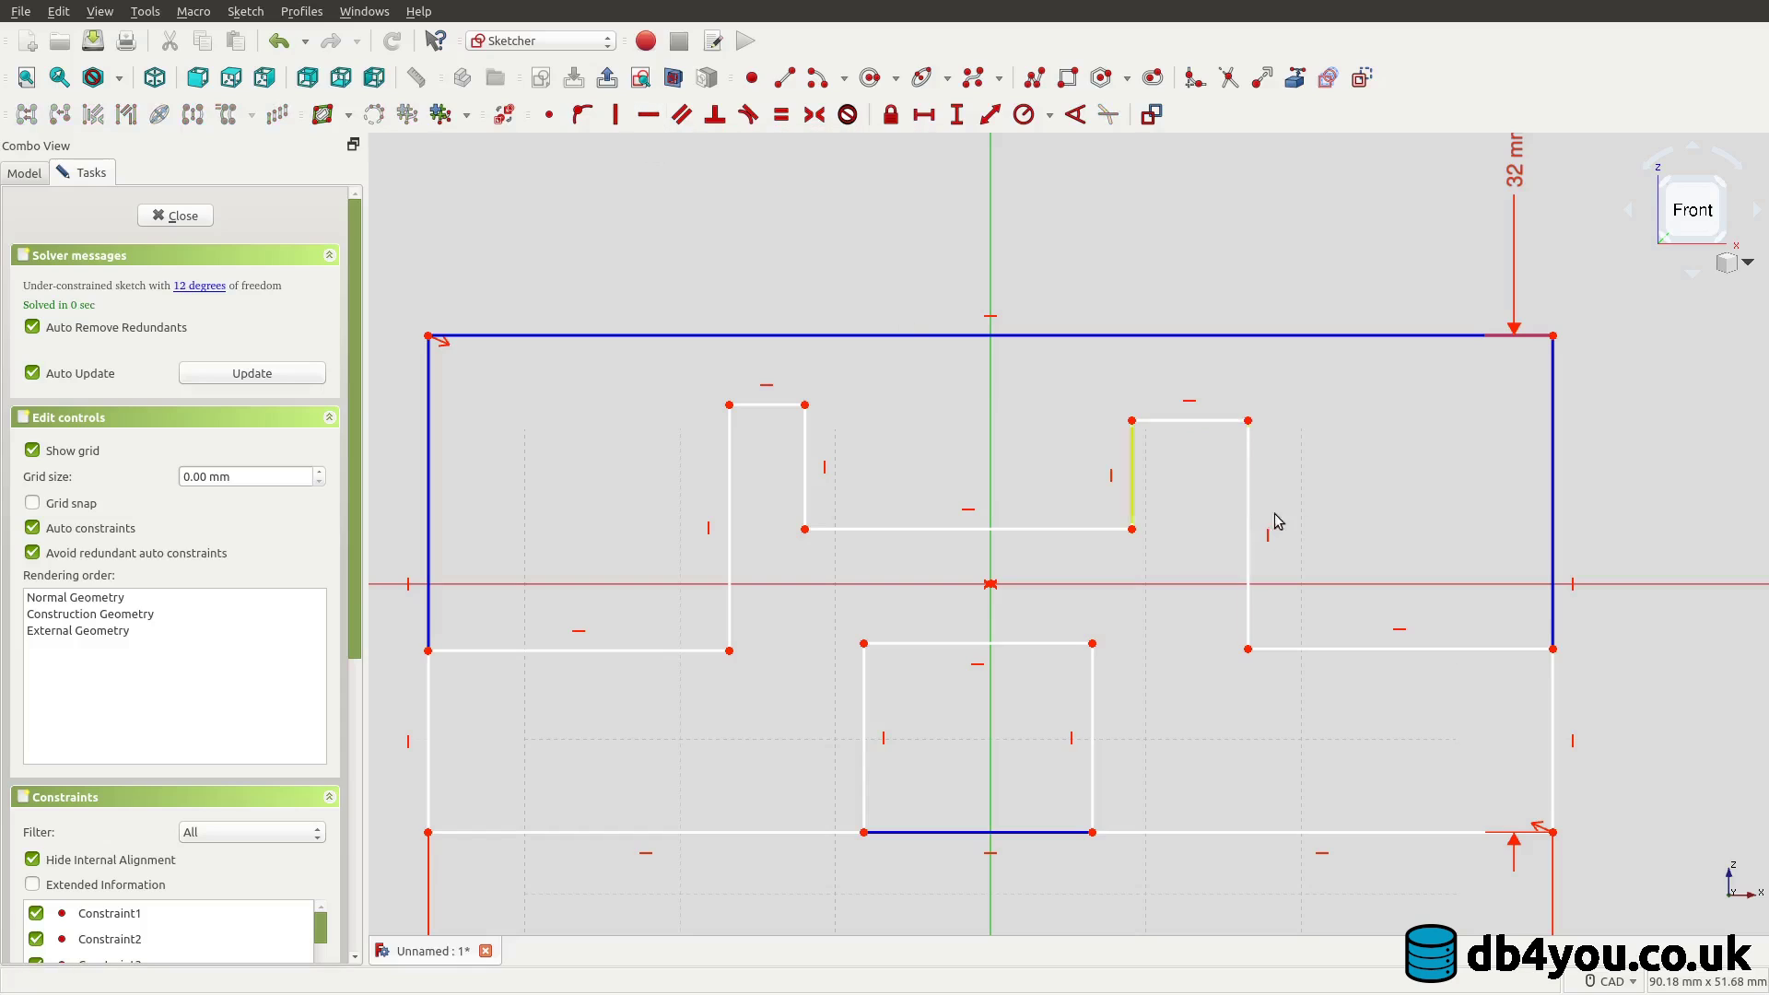
- Fix the right tower's outer top corner onto the rectangle's upper edge with a point-on-object constraint
{"action": "middle_click_drag", "start_coordinate": [1383, 513], "coordinate": [1250, 566]}
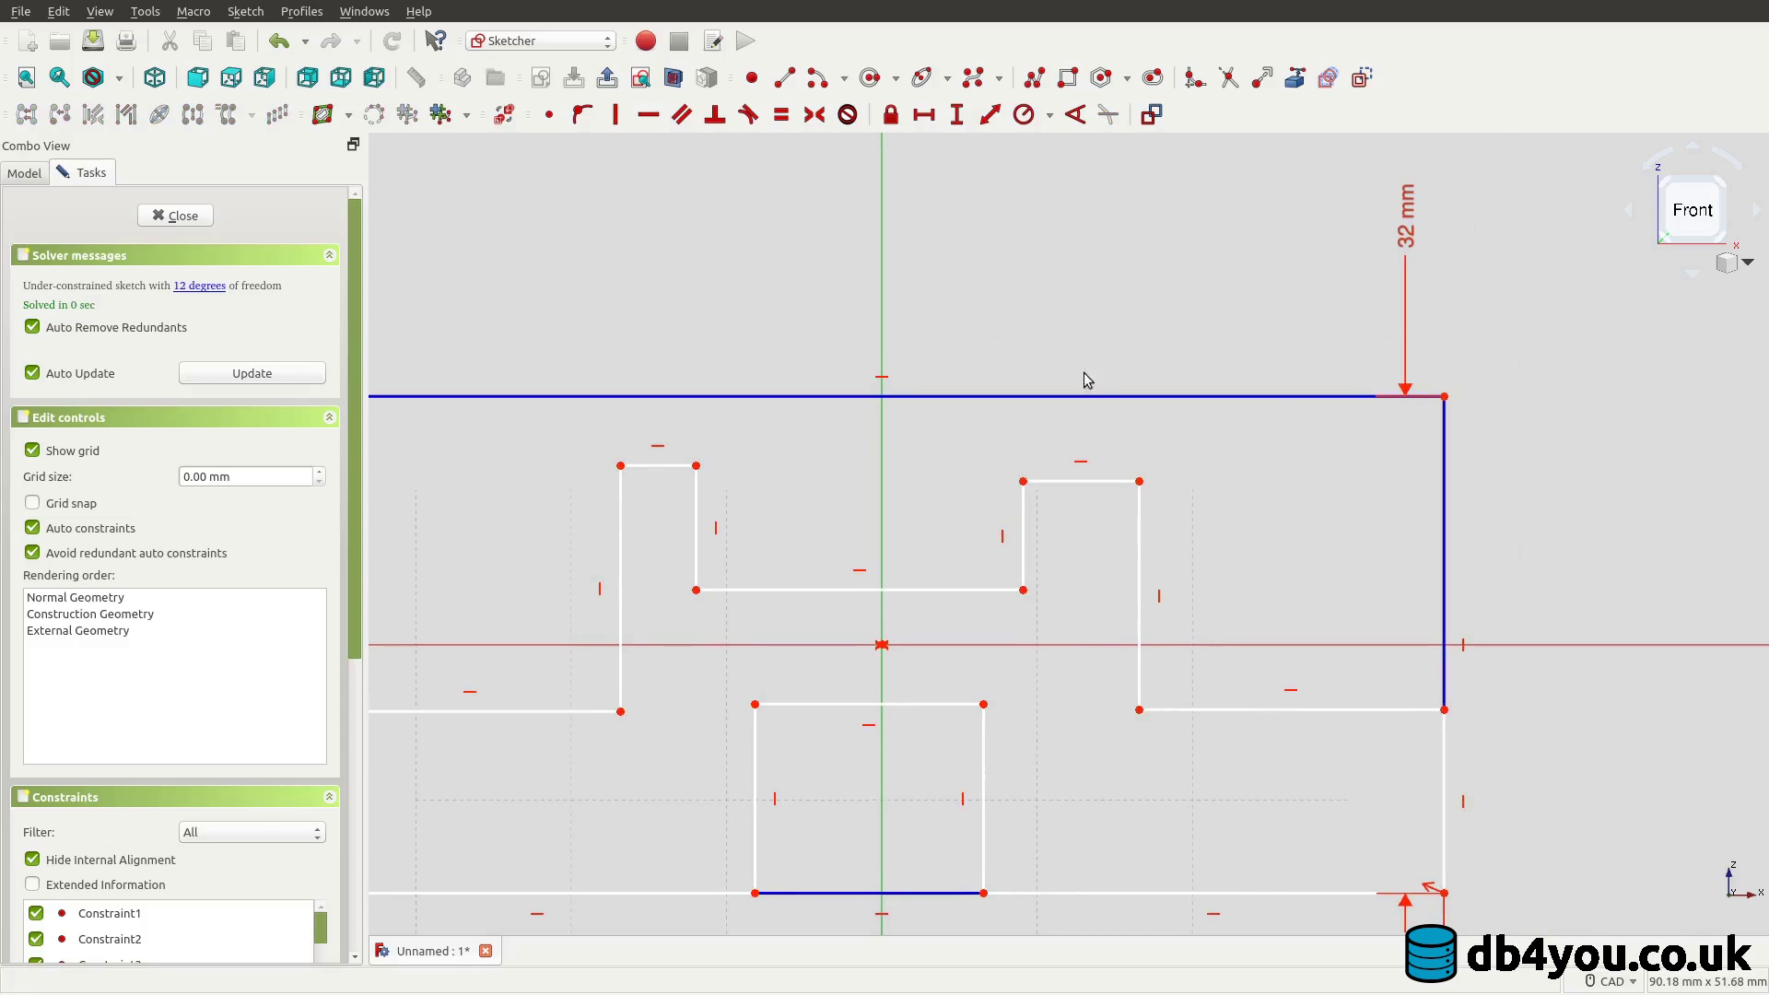
{"action": "left_click", "coordinate": [1139, 481]}
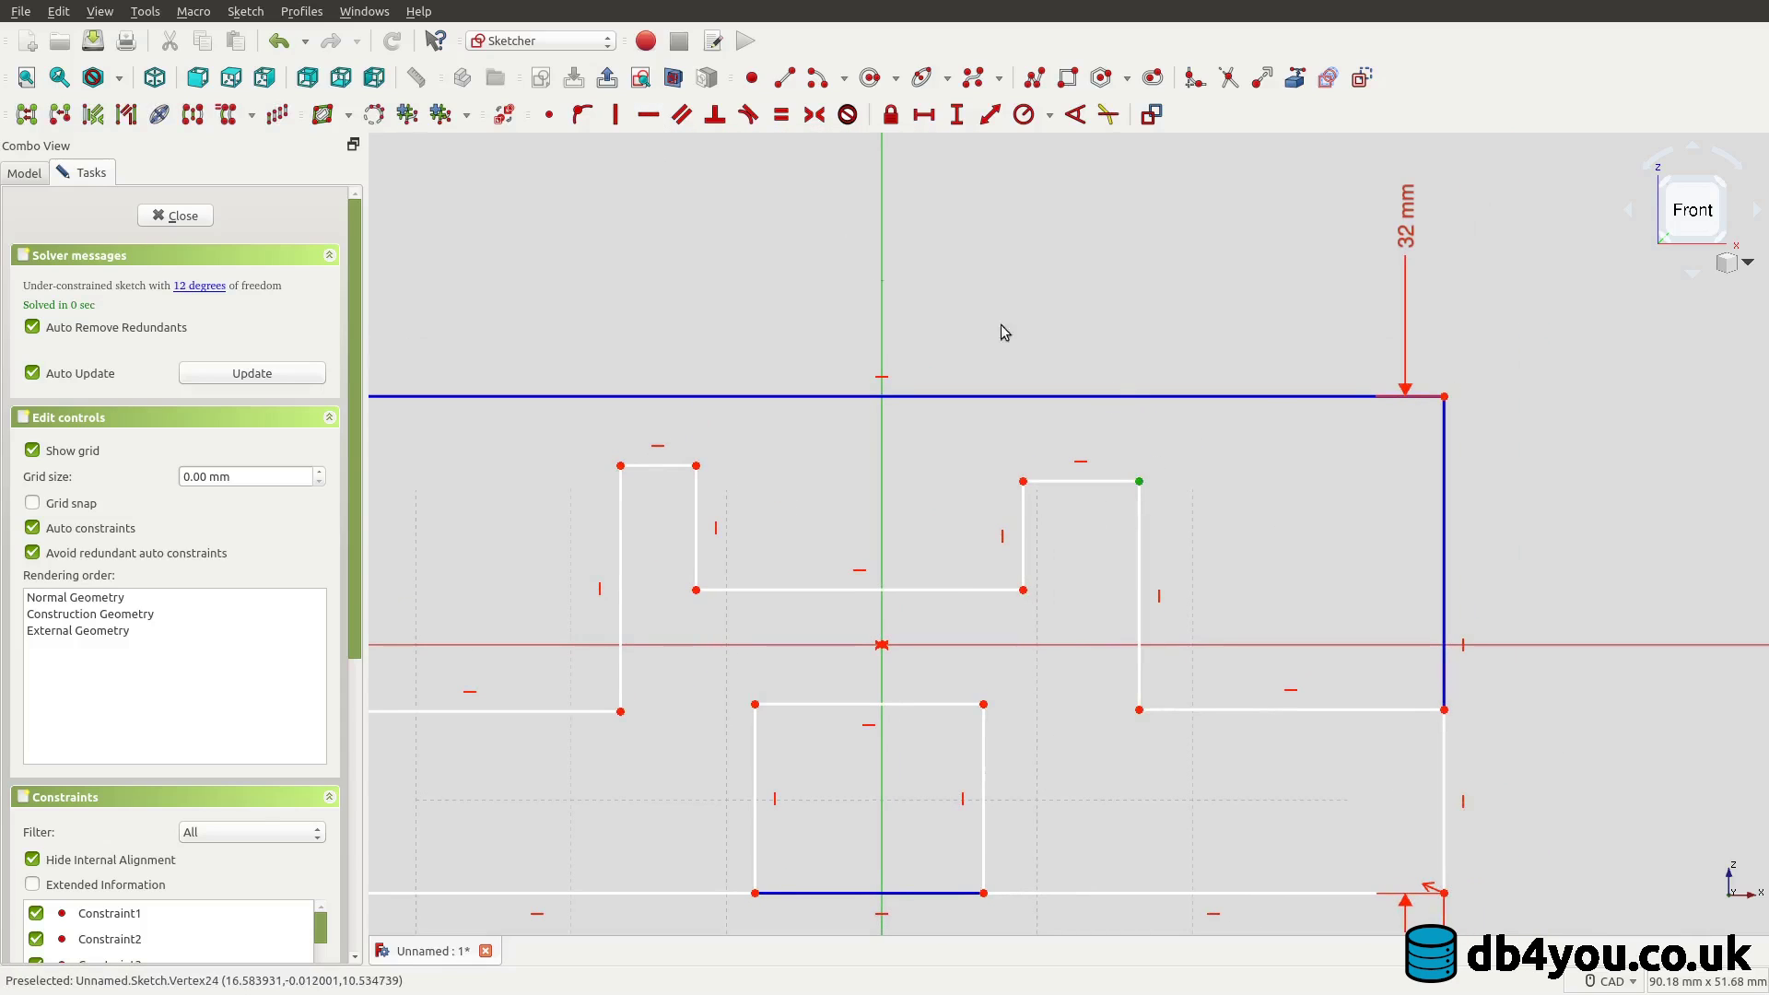
{"action": "left_click", "coordinate": [1112, 400]}
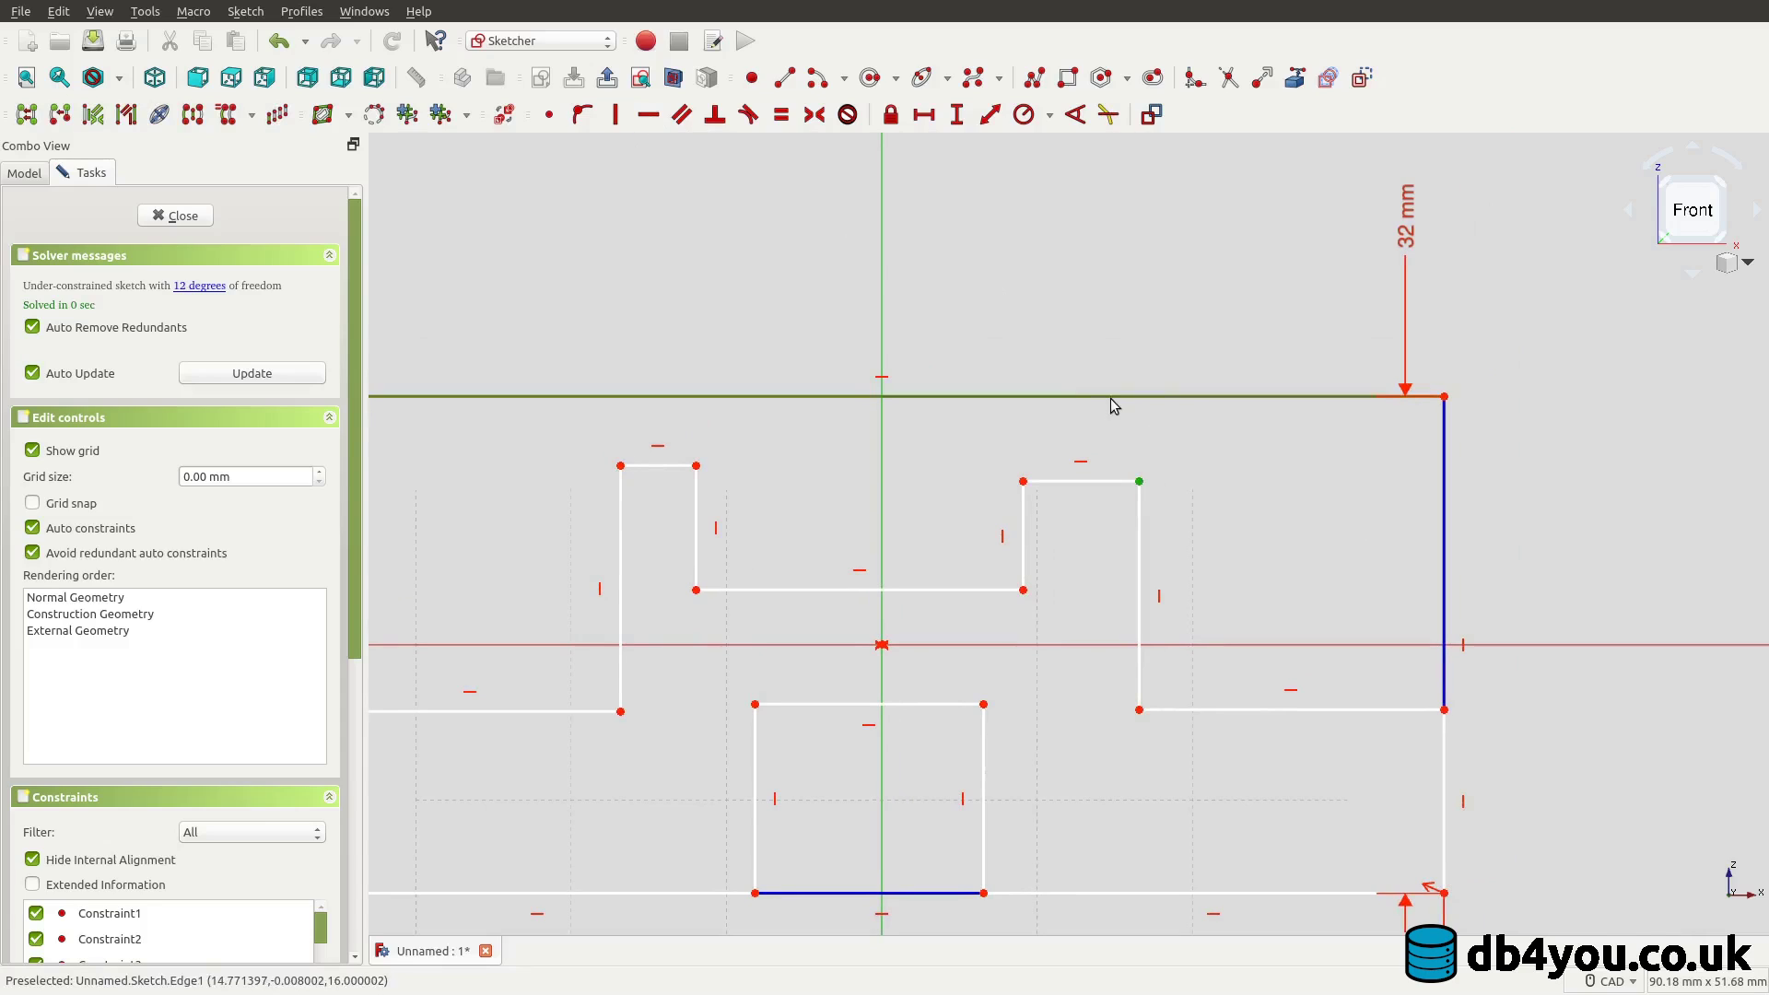
{"action": "left_click", "coordinate": [579, 120]}
- Fix the left tower's outer top corner onto the rectangle's upper edge with a point-on-object constraint
{"action": "middle_click_drag", "start_coordinate": [670, 281], "coordinate": [887, 287]}
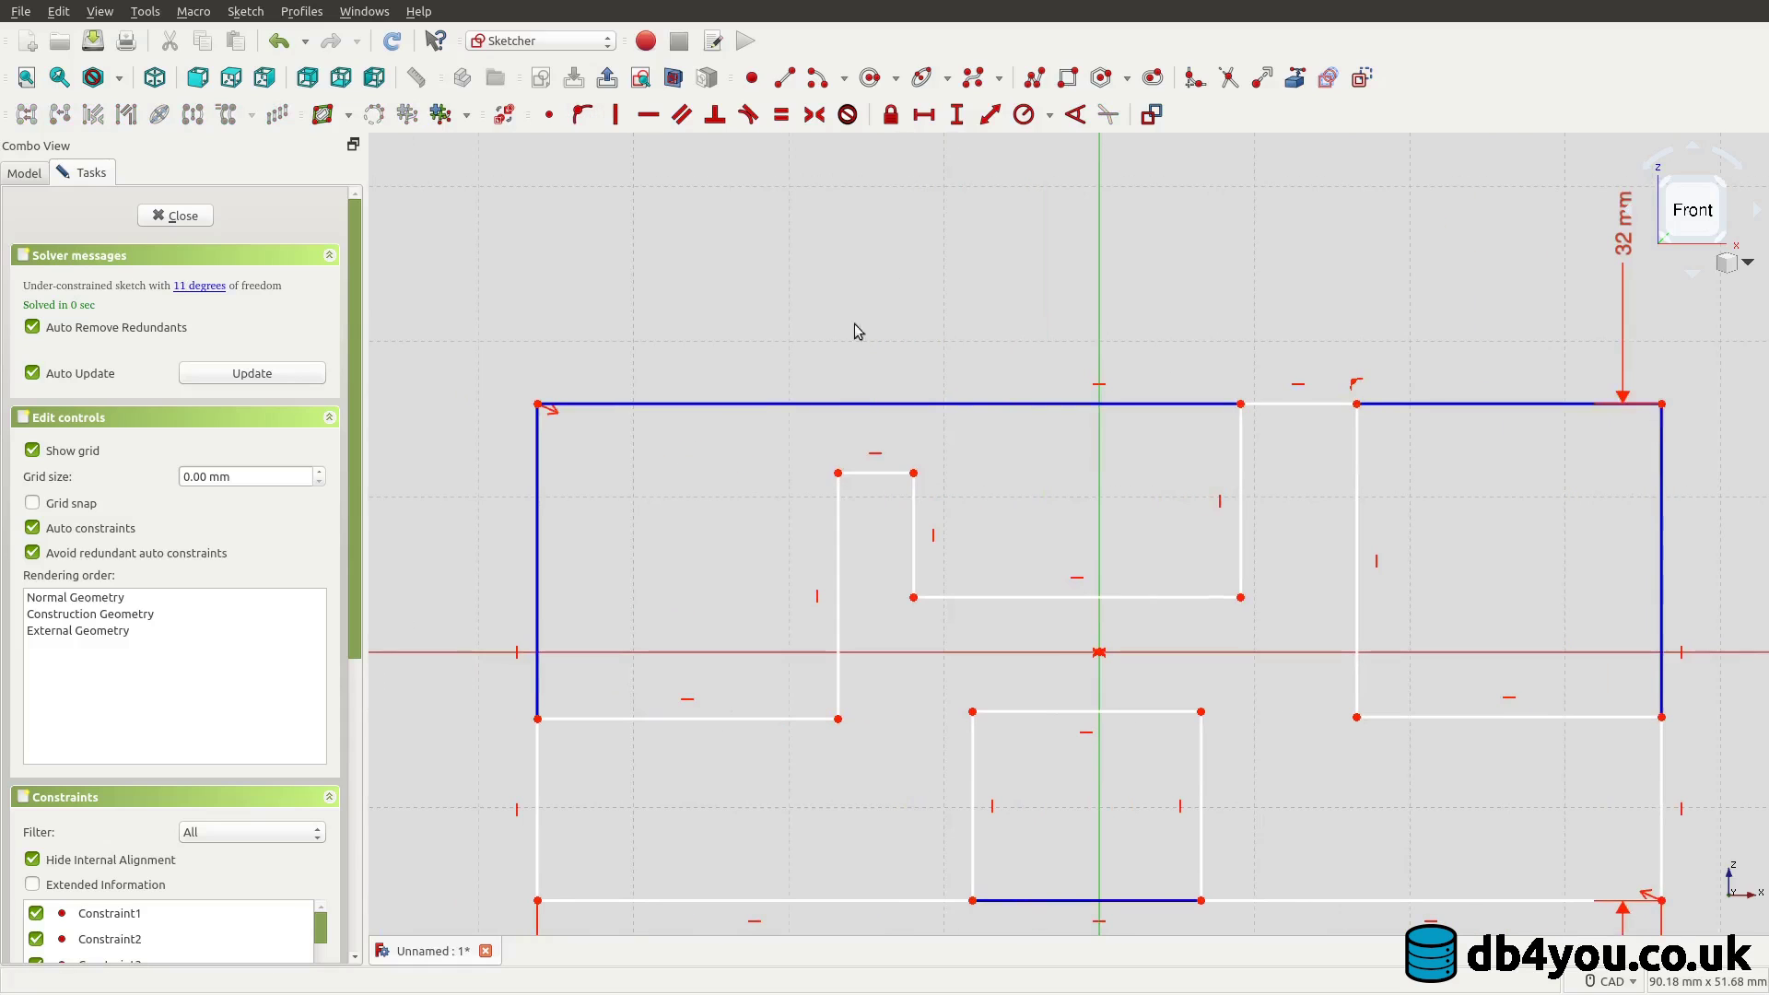
{"action": "left_click", "coordinate": [839, 476]}
{"action": "left_click", "coordinate": [835, 405], "text": "ctrl"}
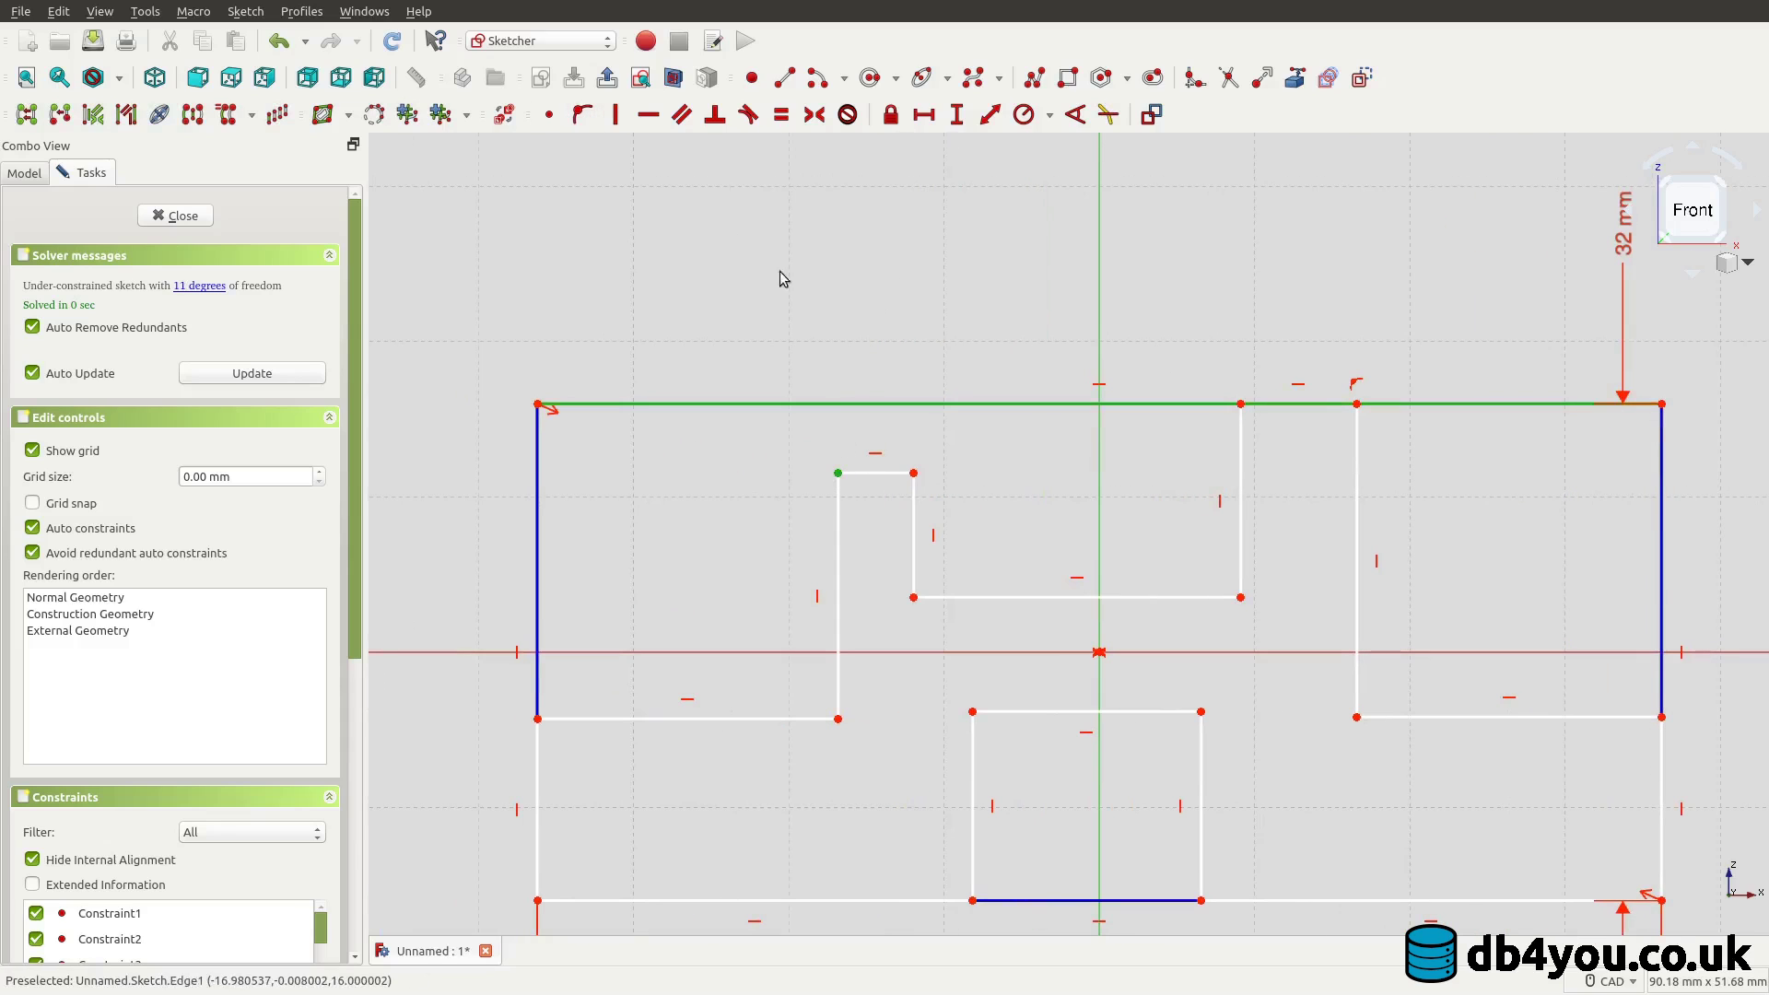
{"action": "left_click", "coordinate": [581, 117]}
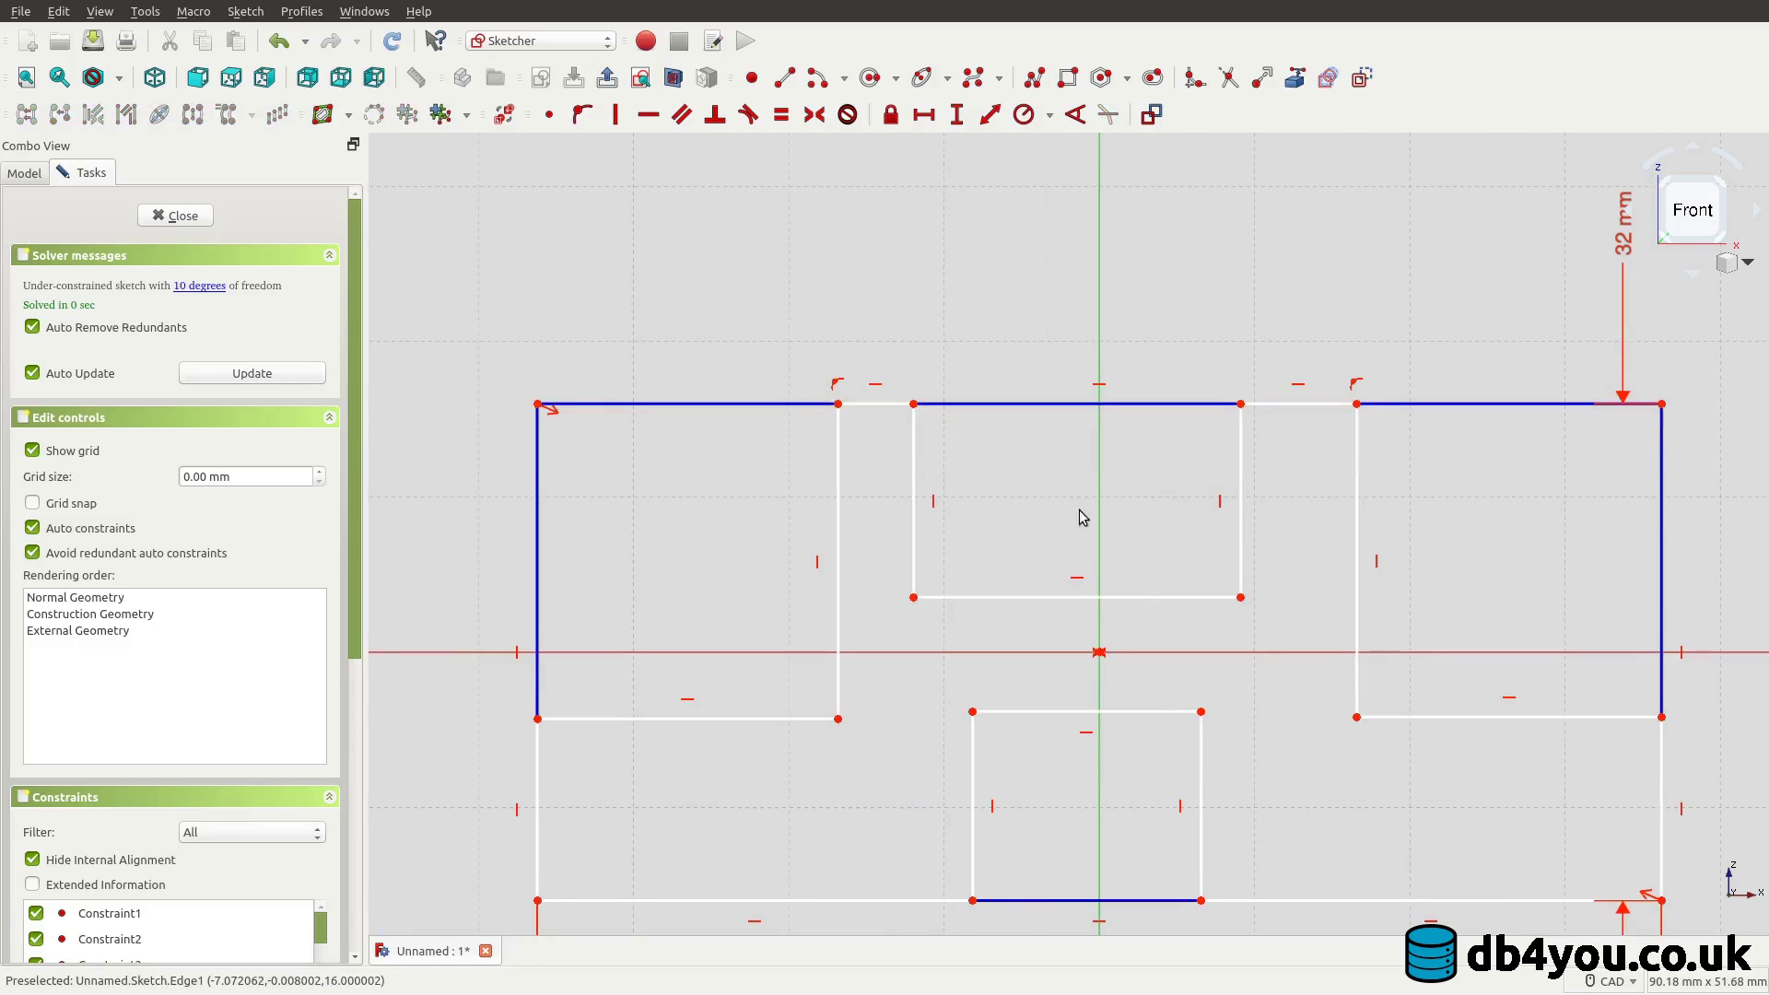
- Constrain the profile's short left outer edge to a vertical length of 6 mm and move its dimension outside, below the profile
{"action": "middle_click_drag", "start_coordinate": [1082, 518], "coordinate": [1014, 362]}
{"action": "mouse_move", "coordinate": [667, 624]}
{"action": "middle_mouse_down"}
{"action": "mouse_move", "coordinate": [862, 603]}
{"action": "mouse_move", "coordinate": [854, 562]}
{"action": "mouse_move", "coordinate": [633, 565]}
{"action": "middle_mouse_up"}
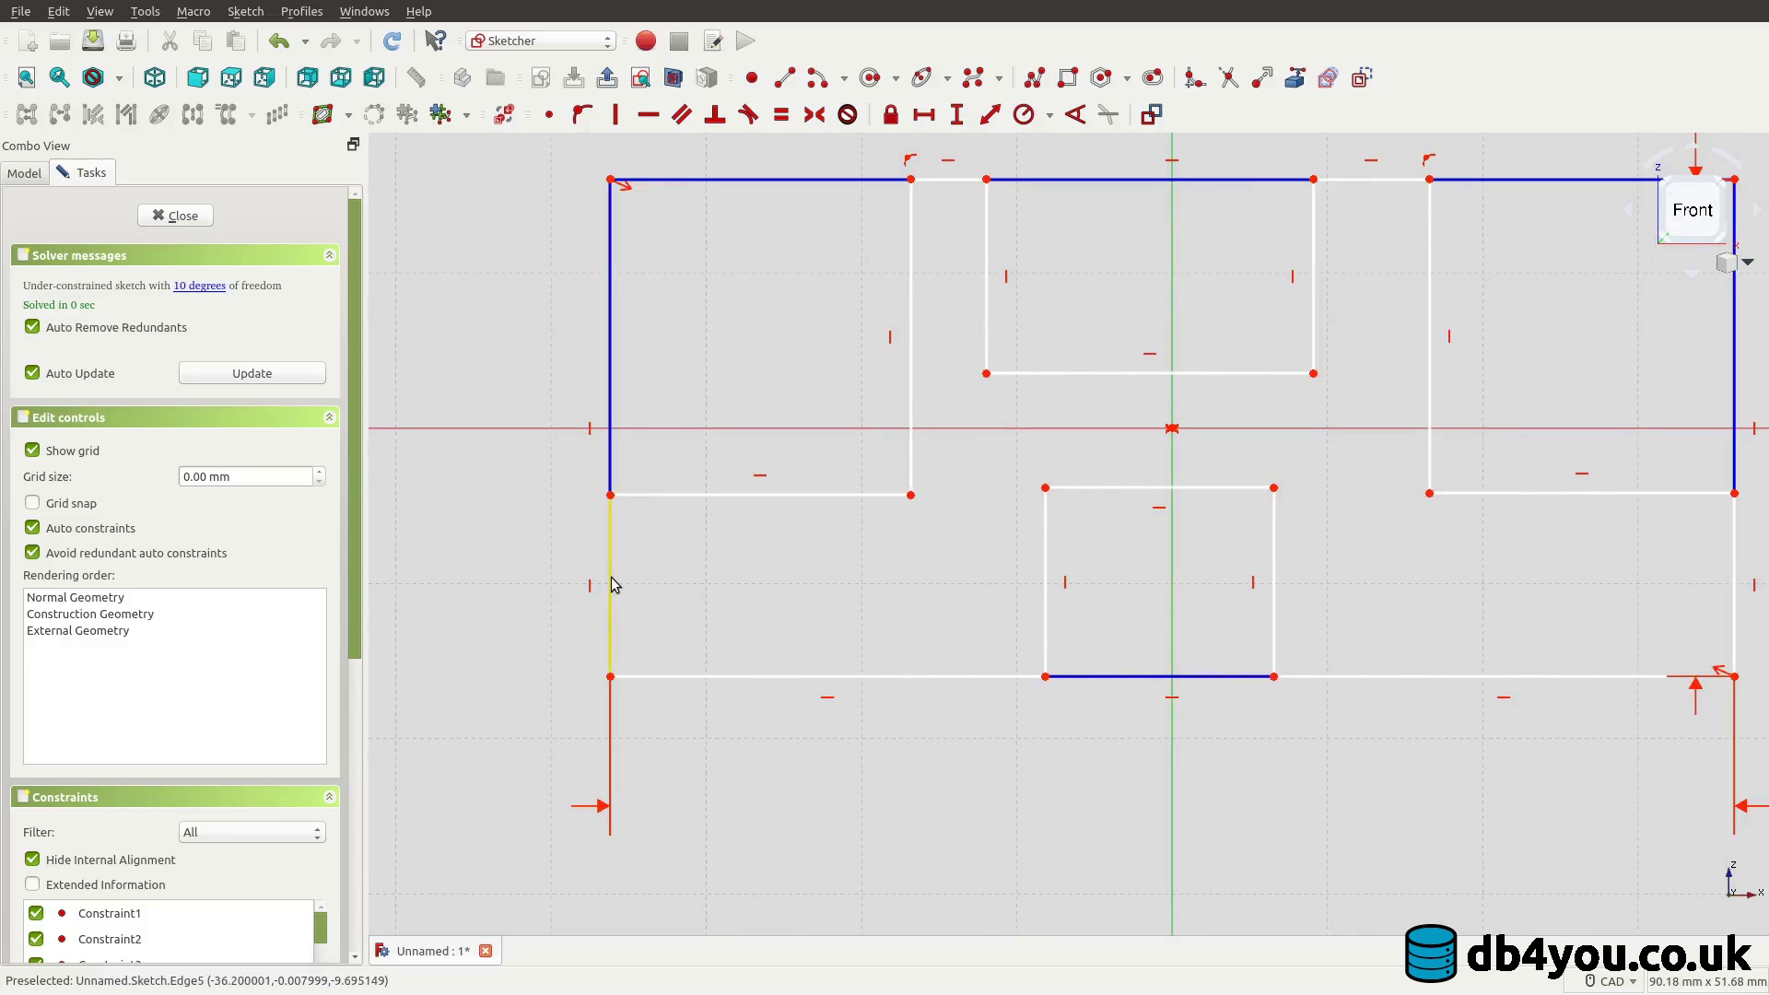
{"action": "left_click", "coordinate": [612, 583]}
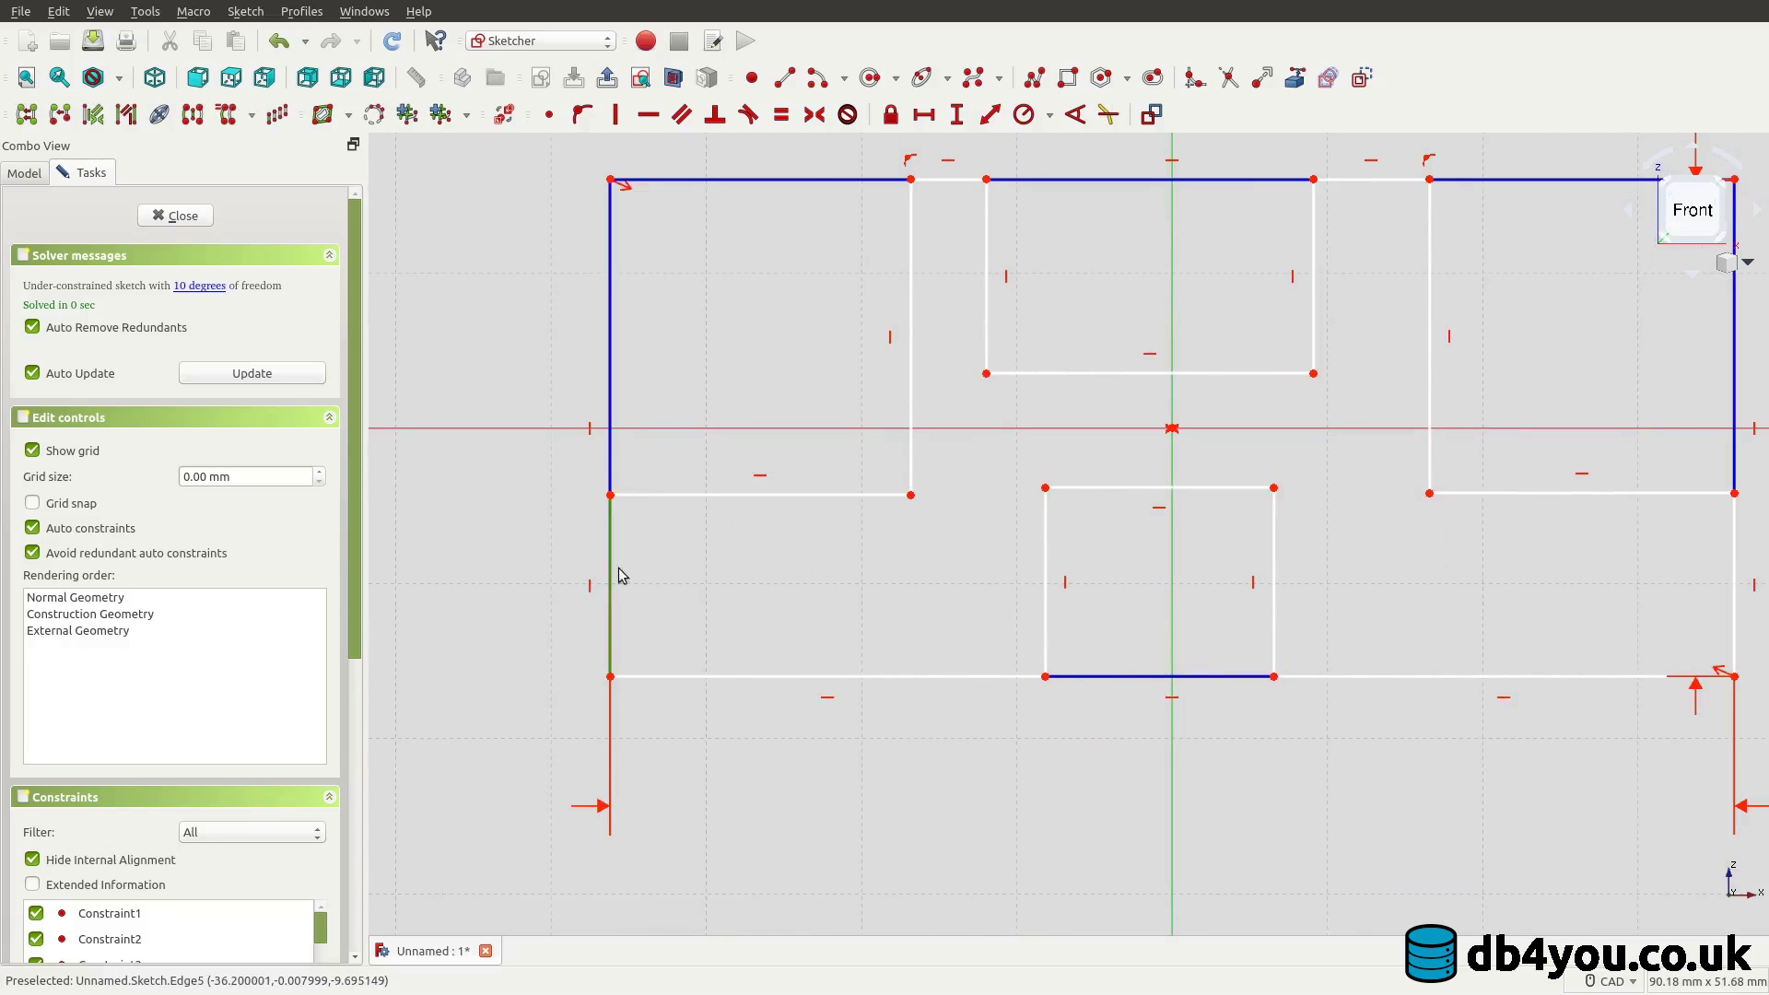
{"action": "left_click", "coordinate": [956, 114]}
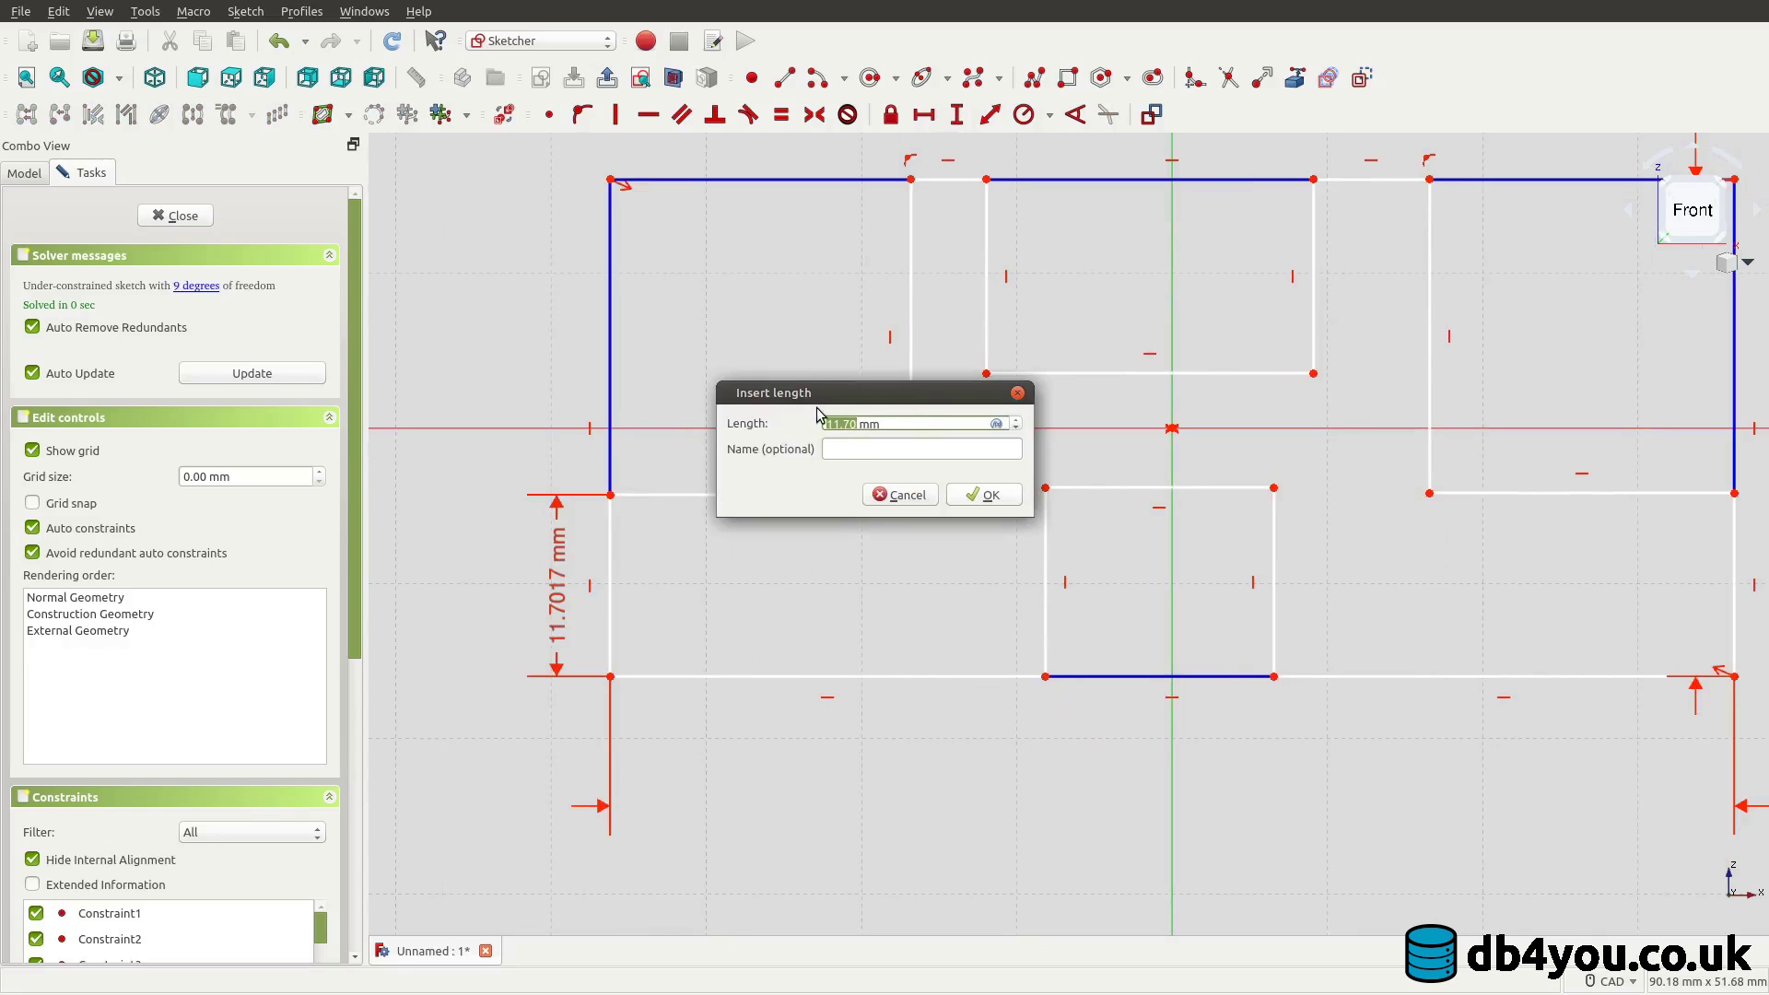
{"action": "left_click", "coordinate": [984, 495]}
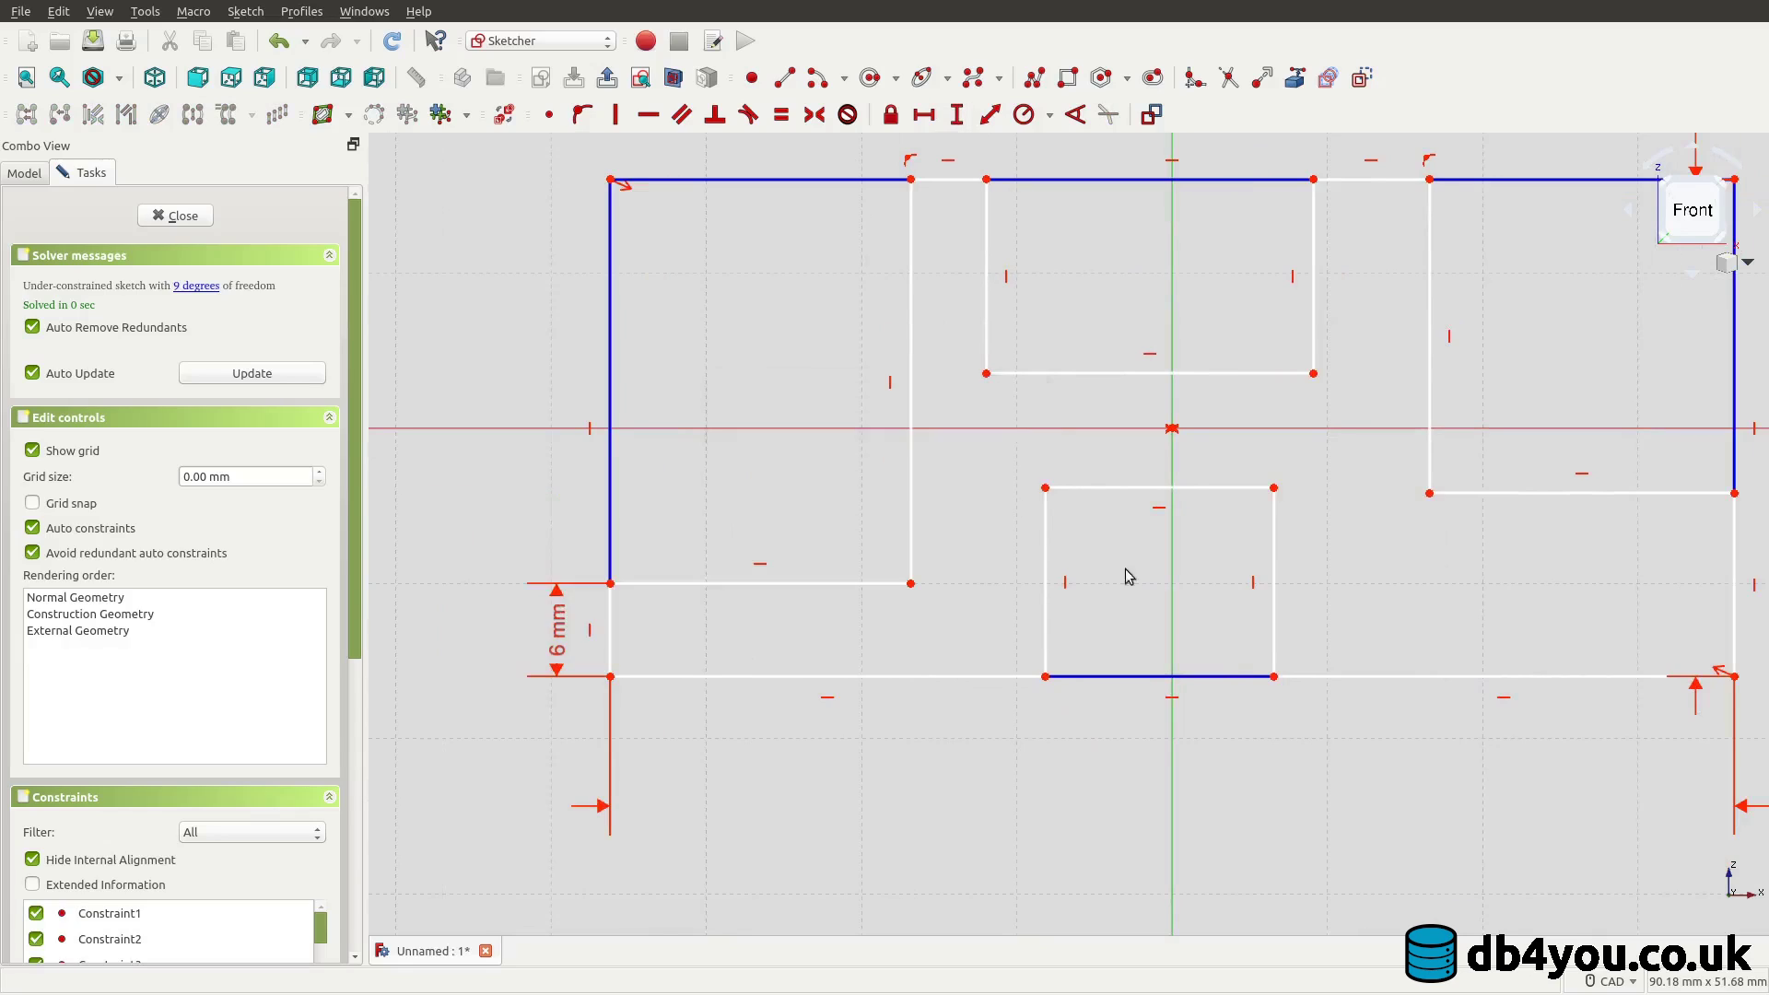
{"action": "scroll", "coordinate": [1198, 609], "scroll_direction": "down", "scroll_amount": 3}
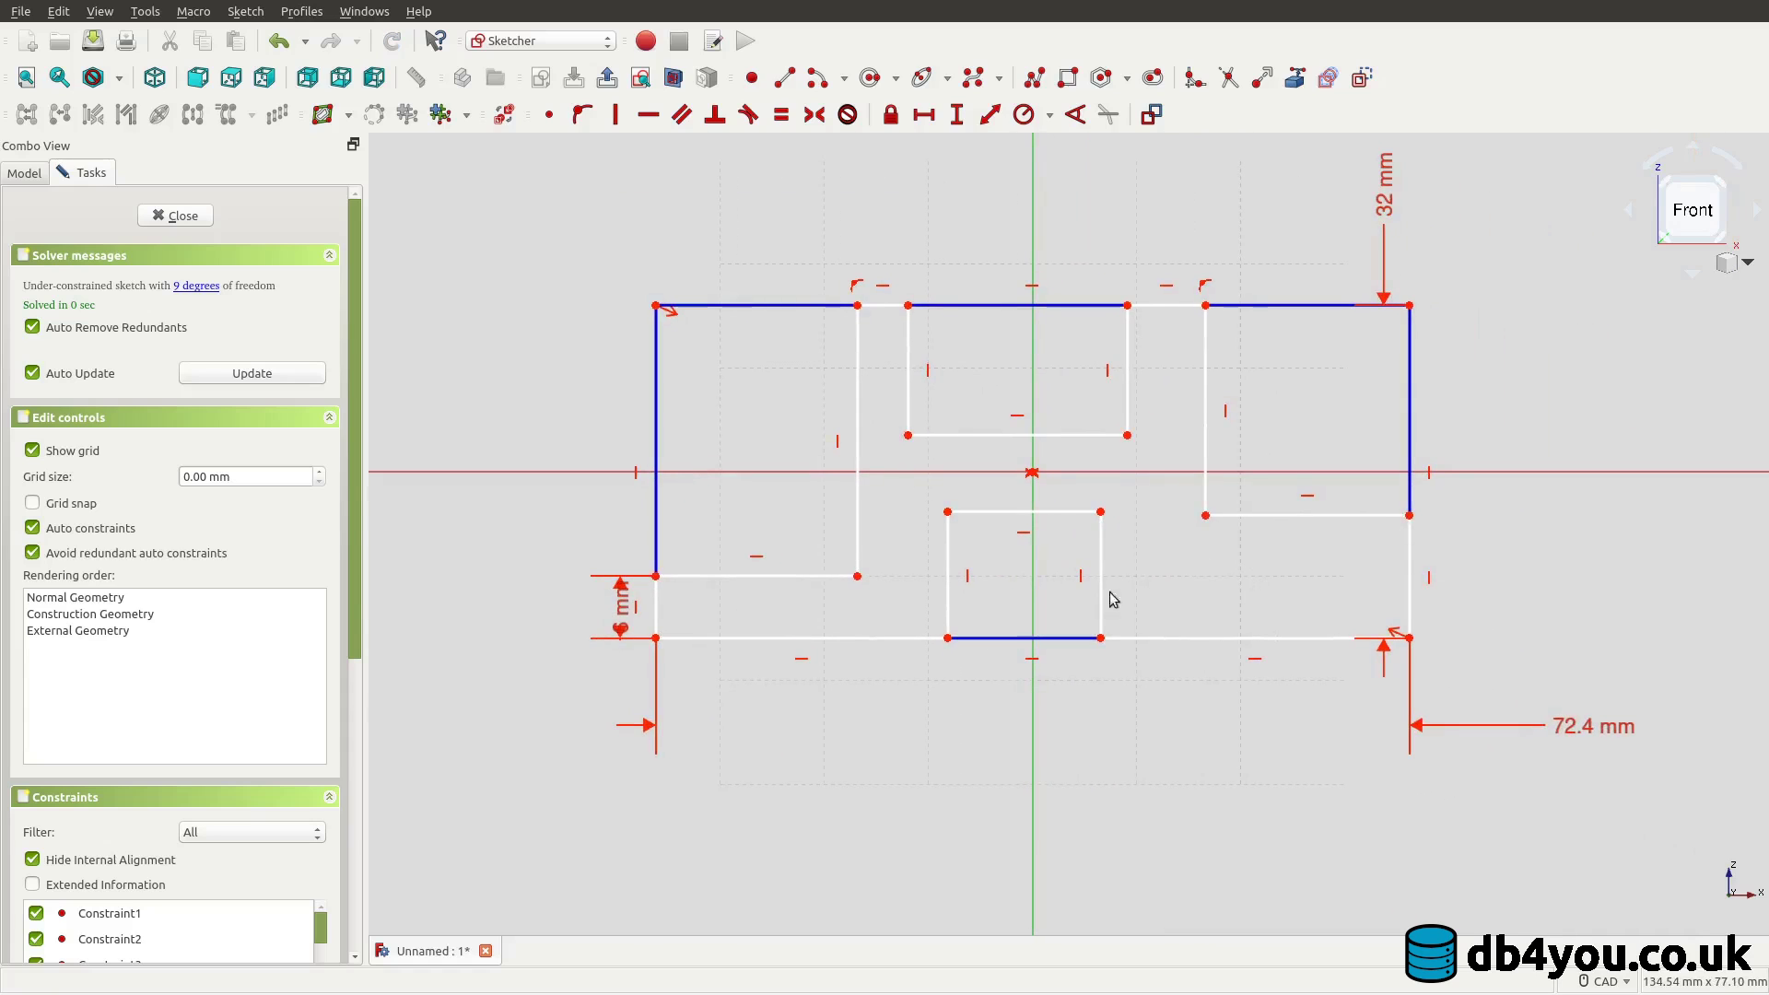
{"action": "left_click_drag", "start_coordinate": [620, 608], "coordinate": [564, 733]}
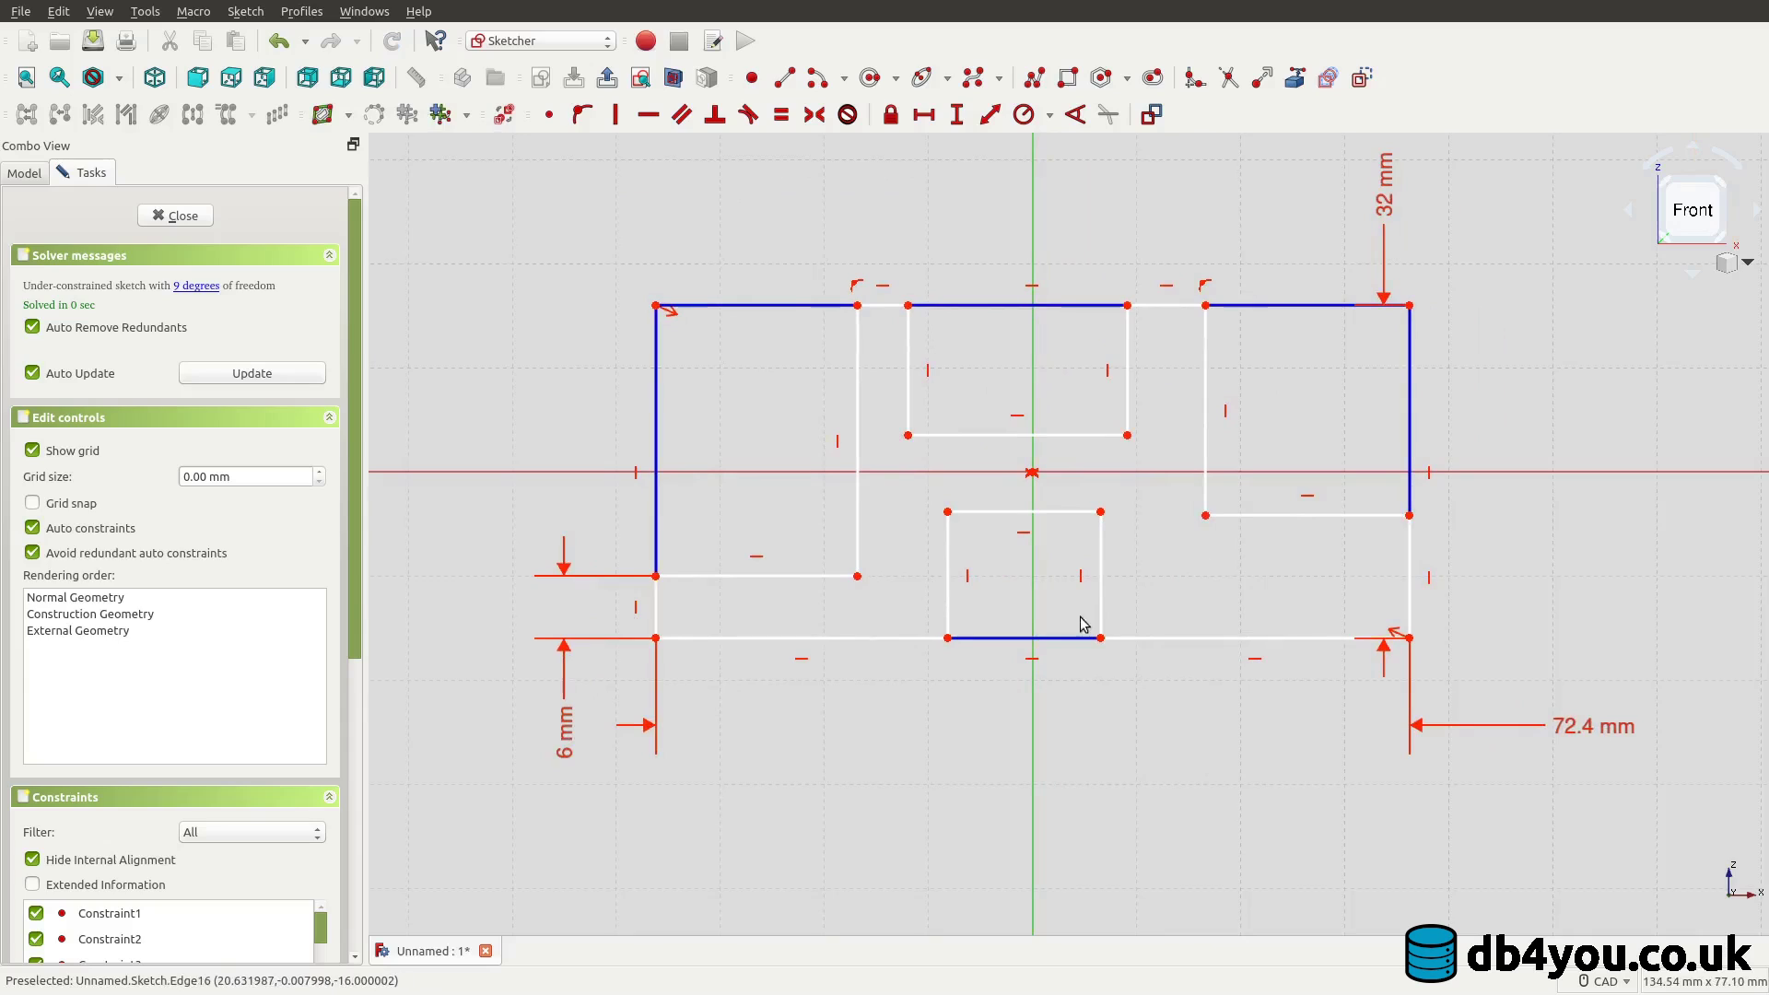
- Make the profile's short left and right outer vertical edges equal in length
{"action": "left_click", "coordinate": [657, 612]}
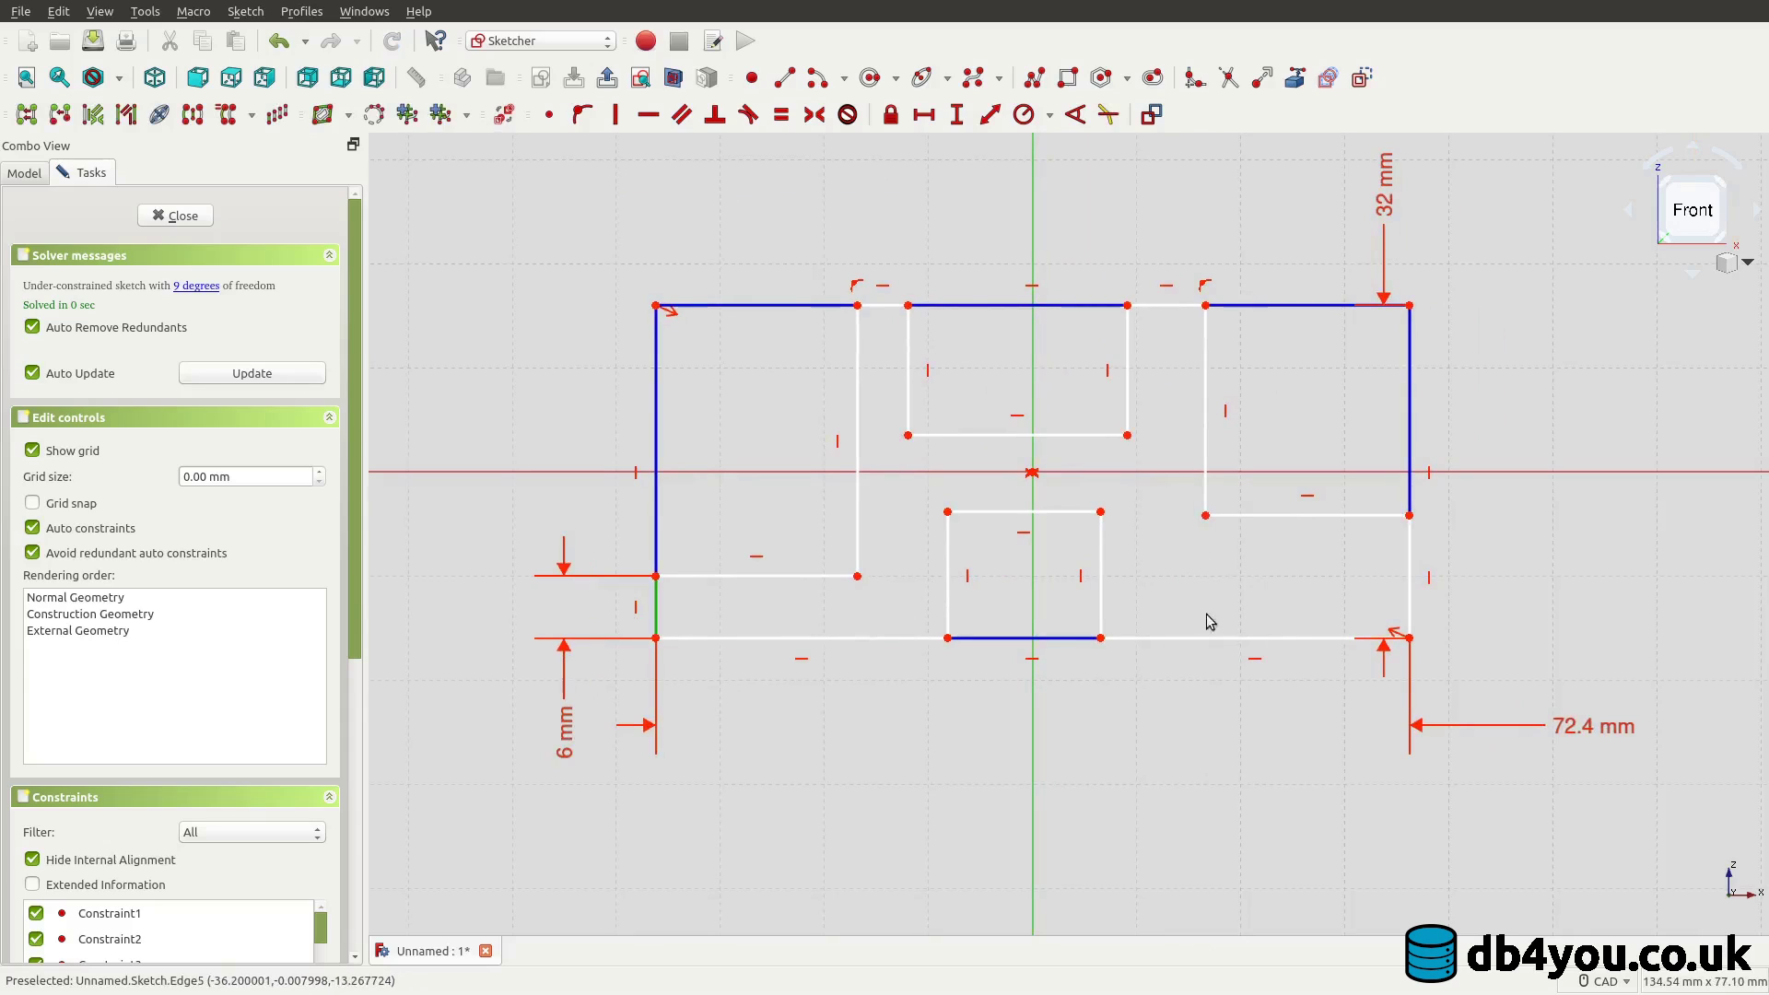
{"action": "left_click", "coordinate": [1409, 589]}
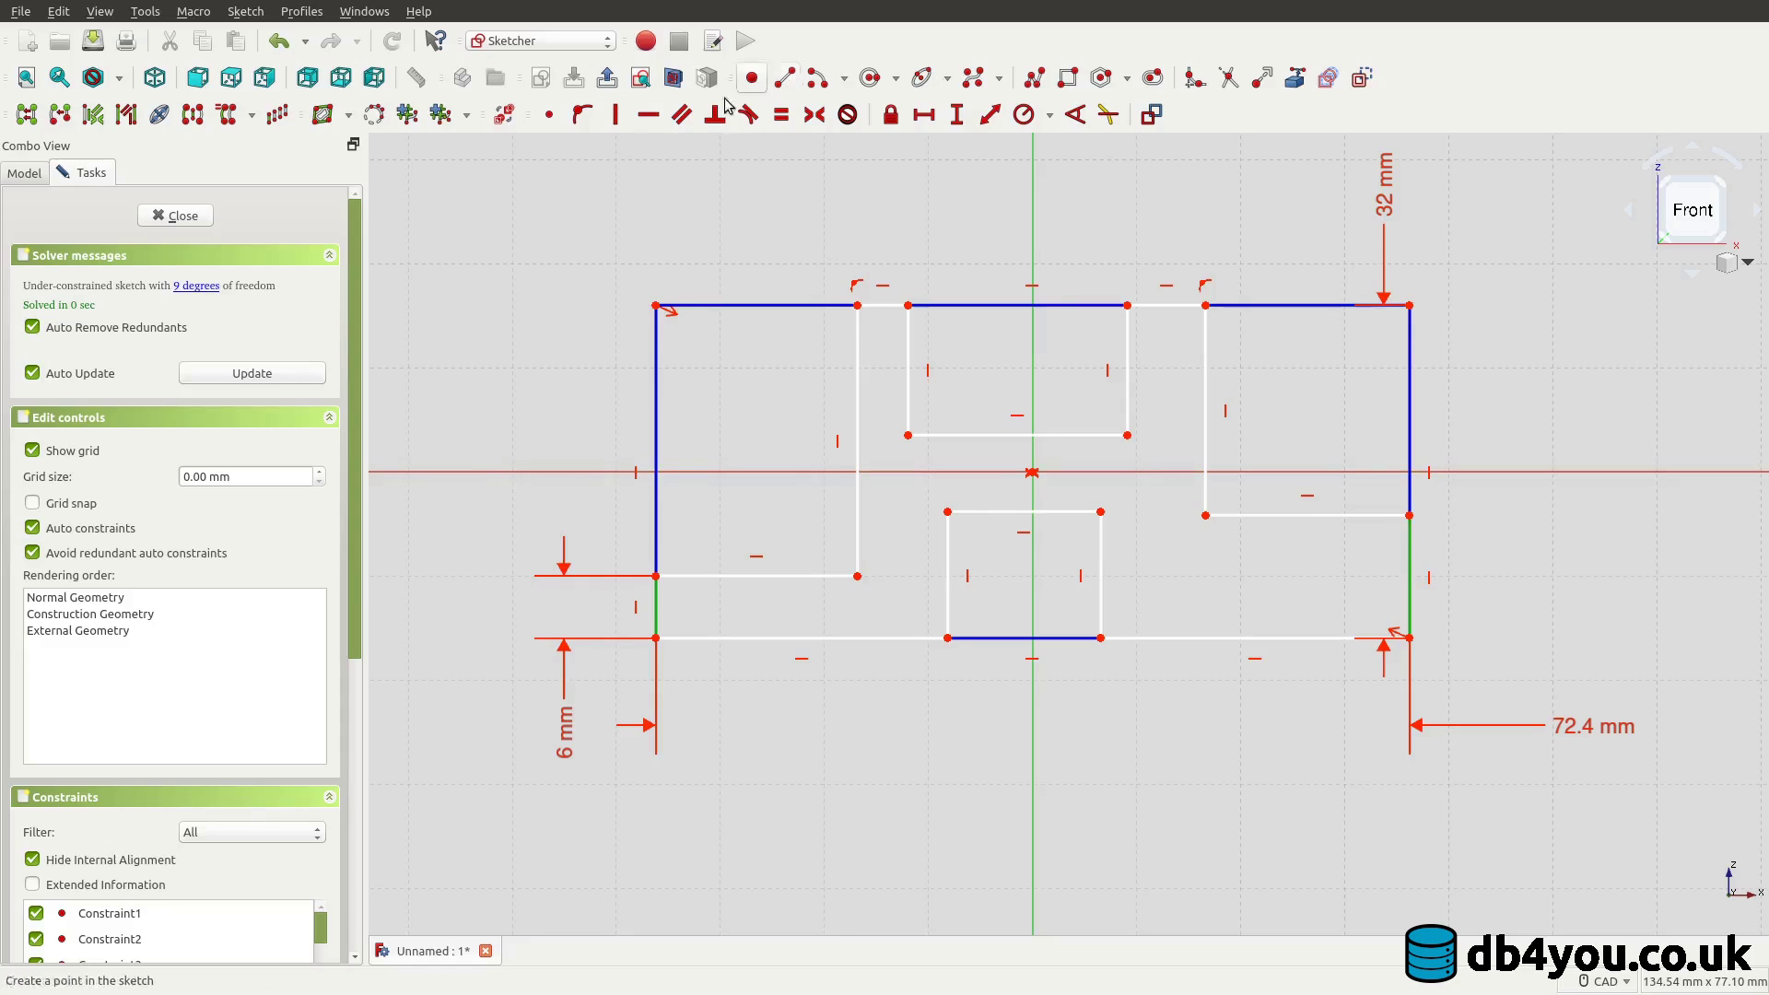
{"action": "left_click", "coordinate": [780, 118]}
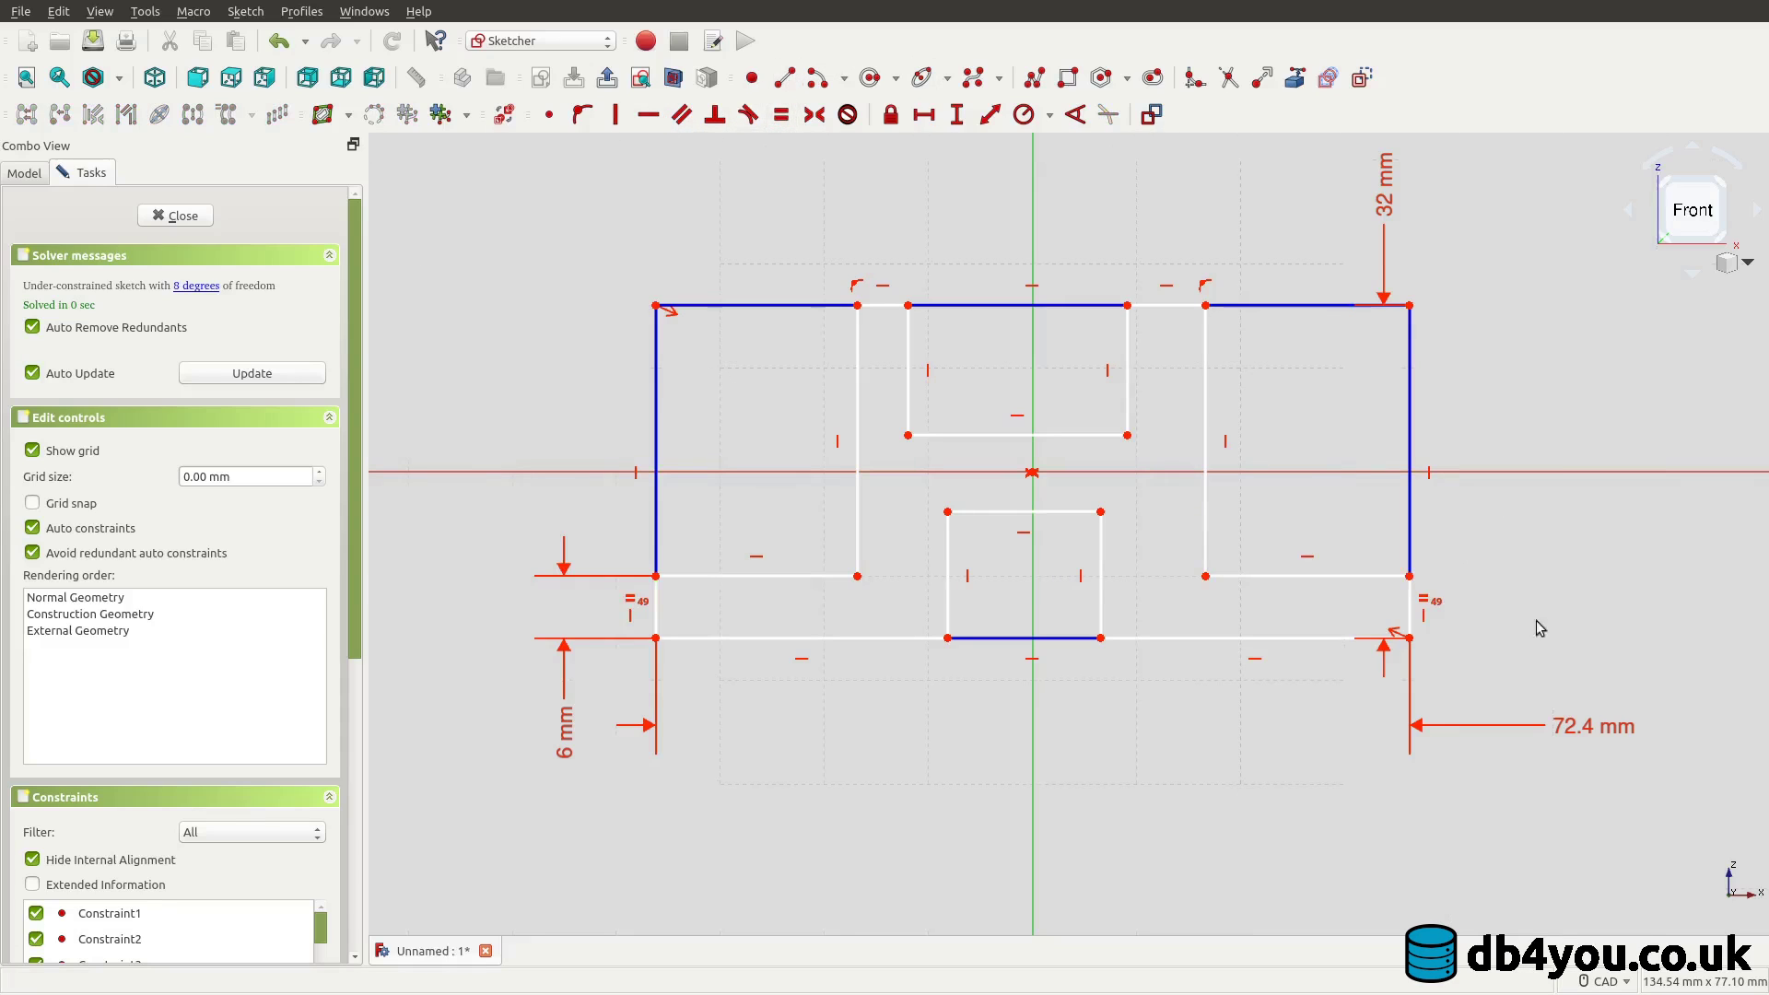
- Make the upper notch's two top corners symmetric about the vertical axis and pull the notch's floor upward
{"action": "middle_click_drag", "start_coordinate": [1528, 572], "coordinate": [1457, 572]}
{"action": "scroll", "coordinate": [1013, 568], "scroll_direction": "up", "scroll_amount": 2}
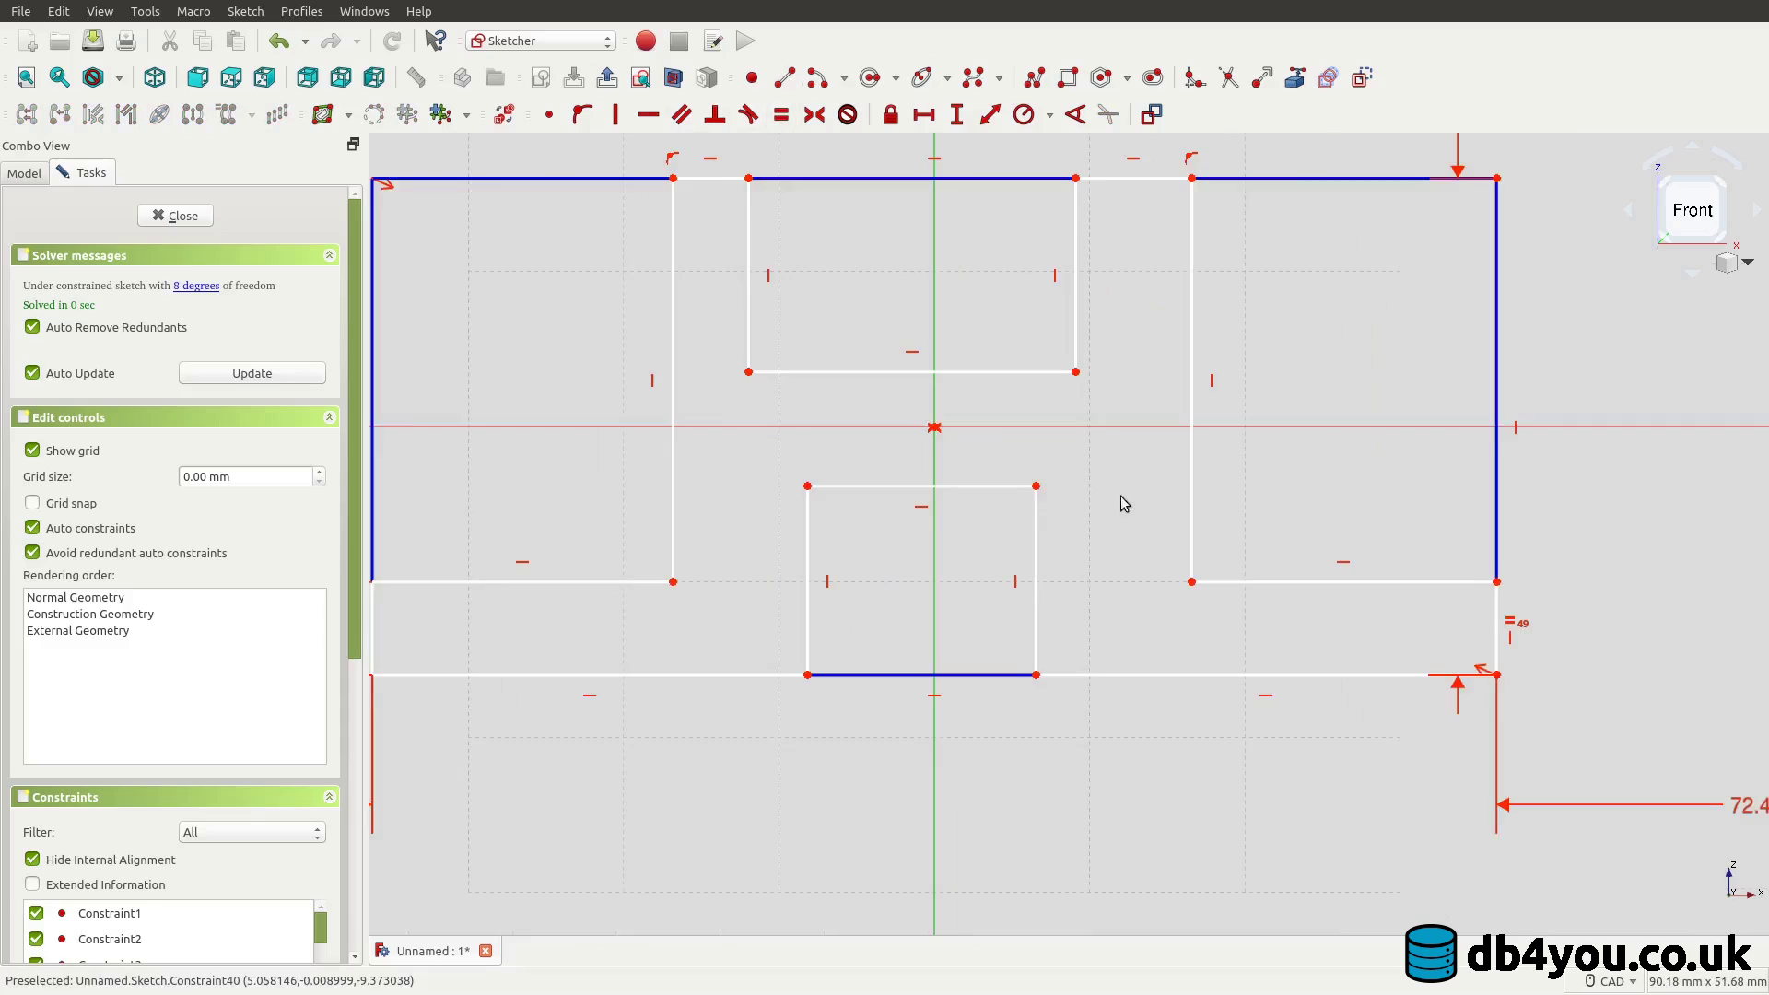
{"action": "middle_click_drag", "start_coordinate": [1124, 503], "coordinate": [1170, 716]}
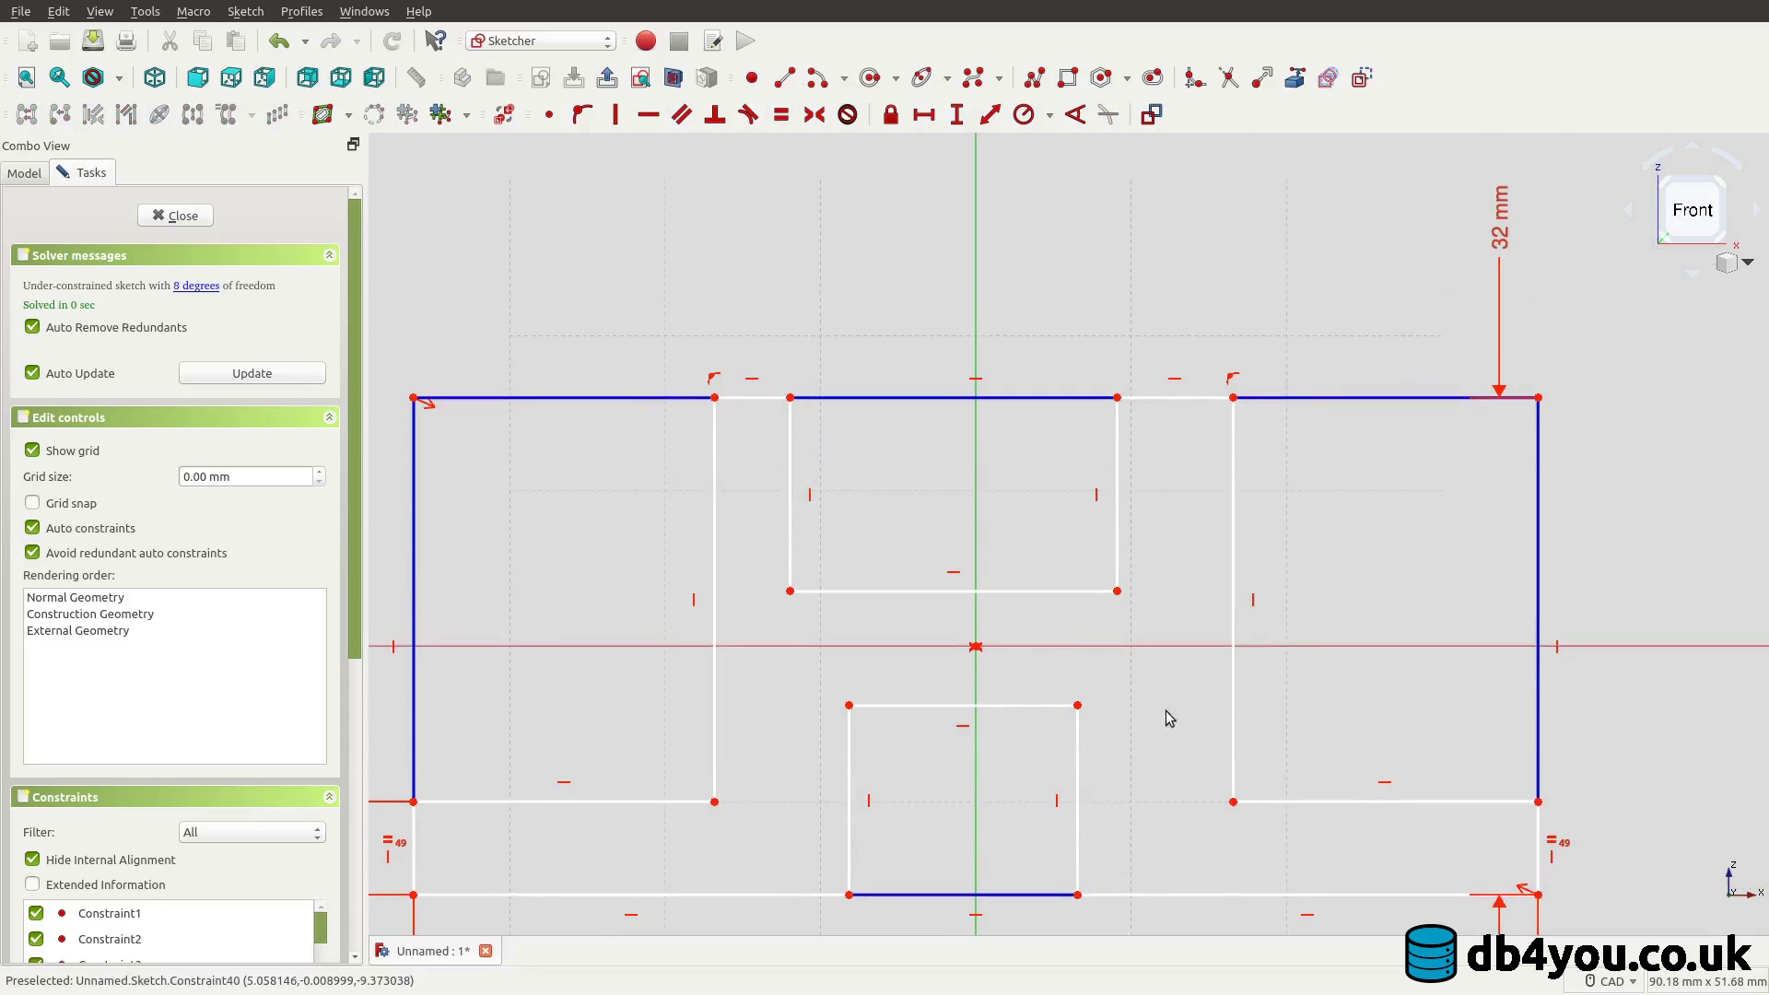
{"action": "left_click", "coordinate": [1117, 398]}
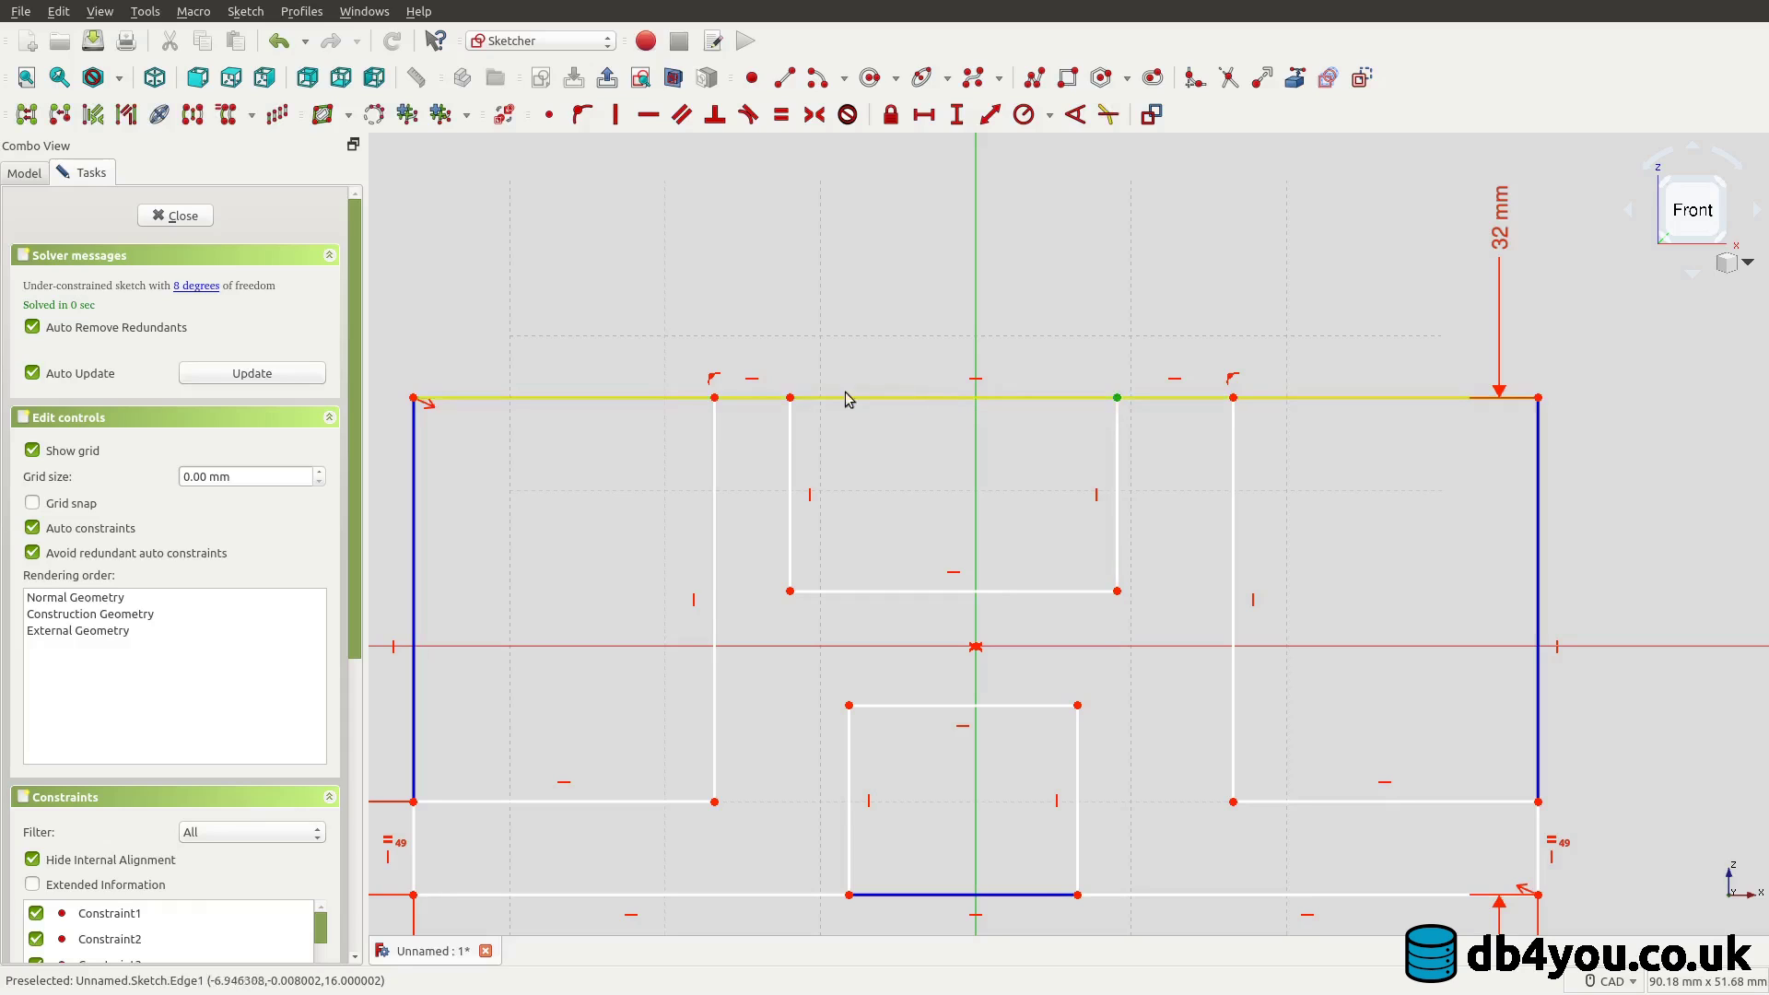
{"action": "left_click", "coordinate": [791, 399]}
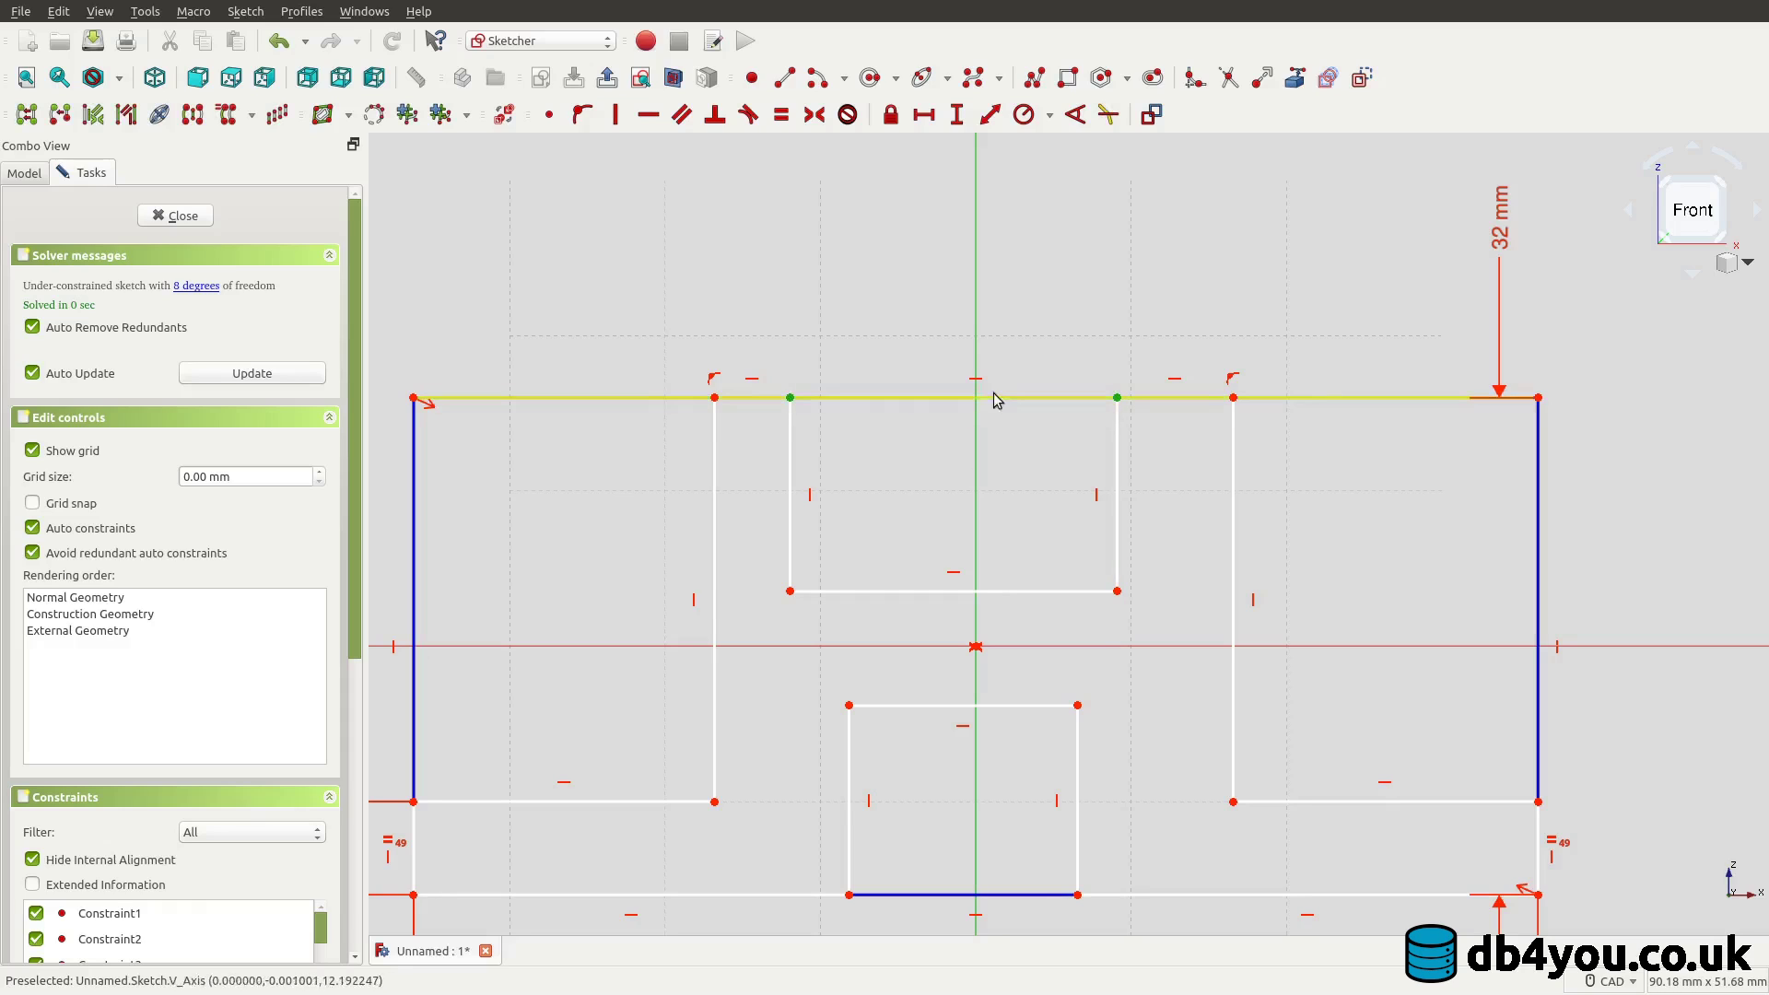
{"action": "left_click", "coordinate": [979, 494]}
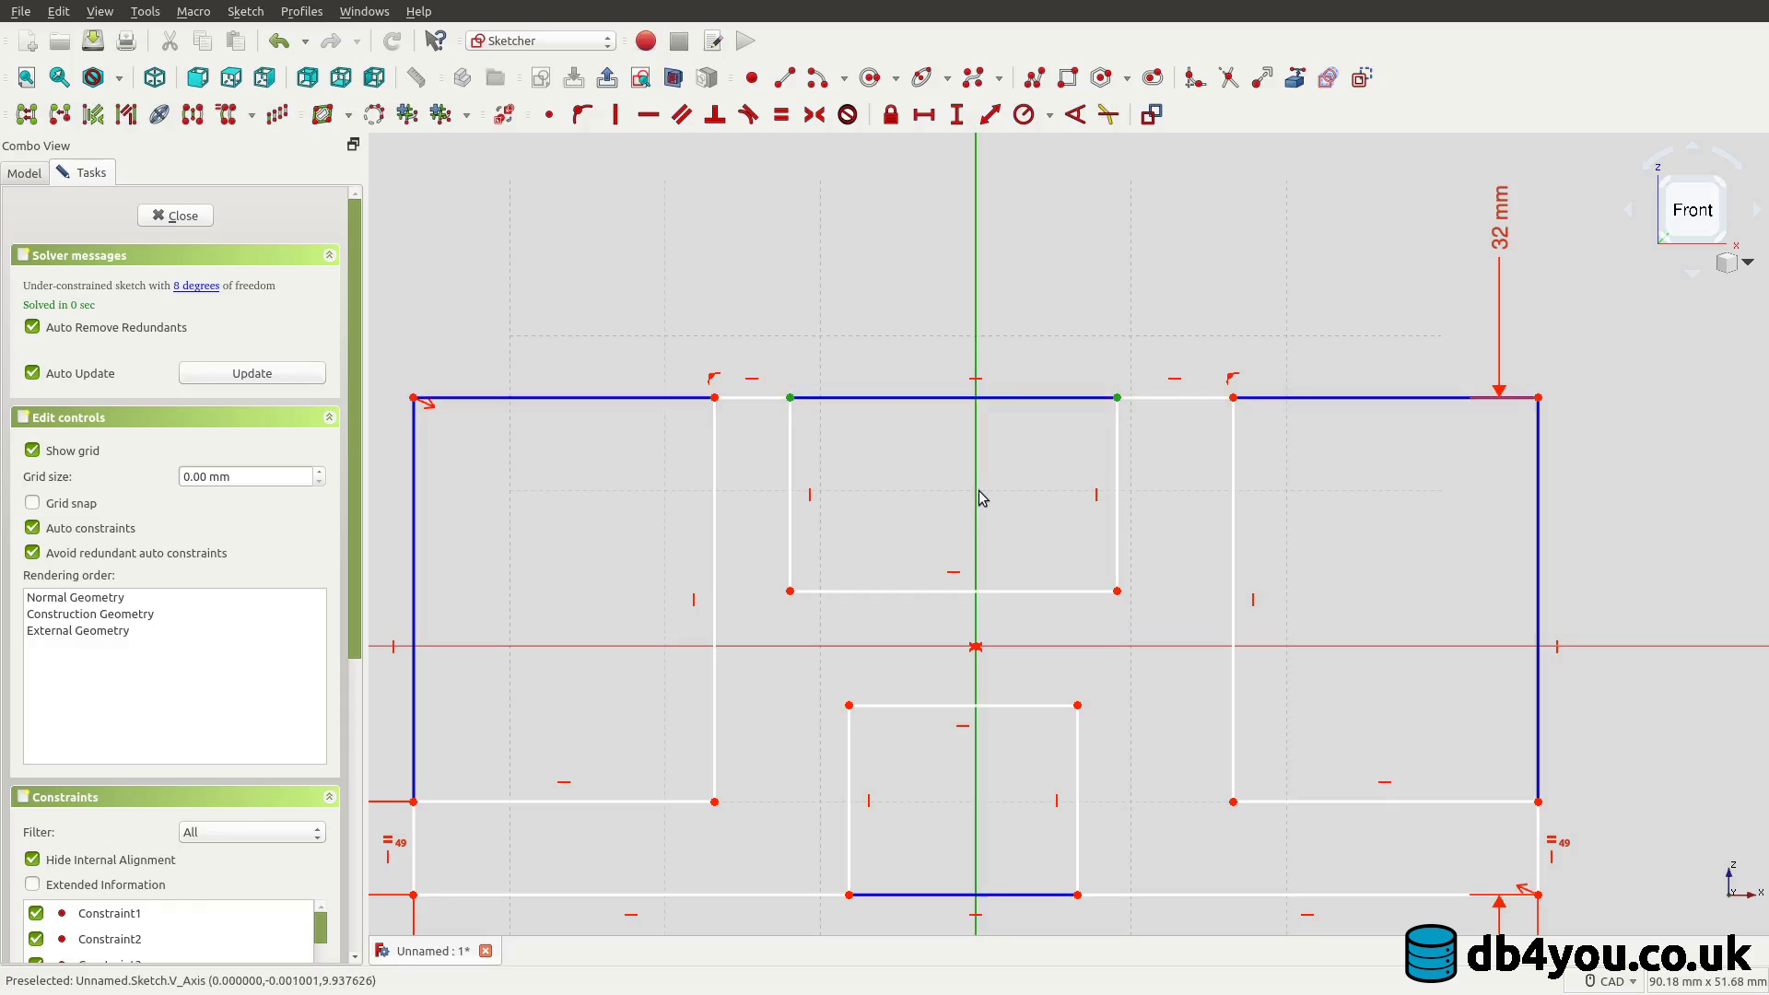
{"action": "left_click", "coordinate": [814, 114]}
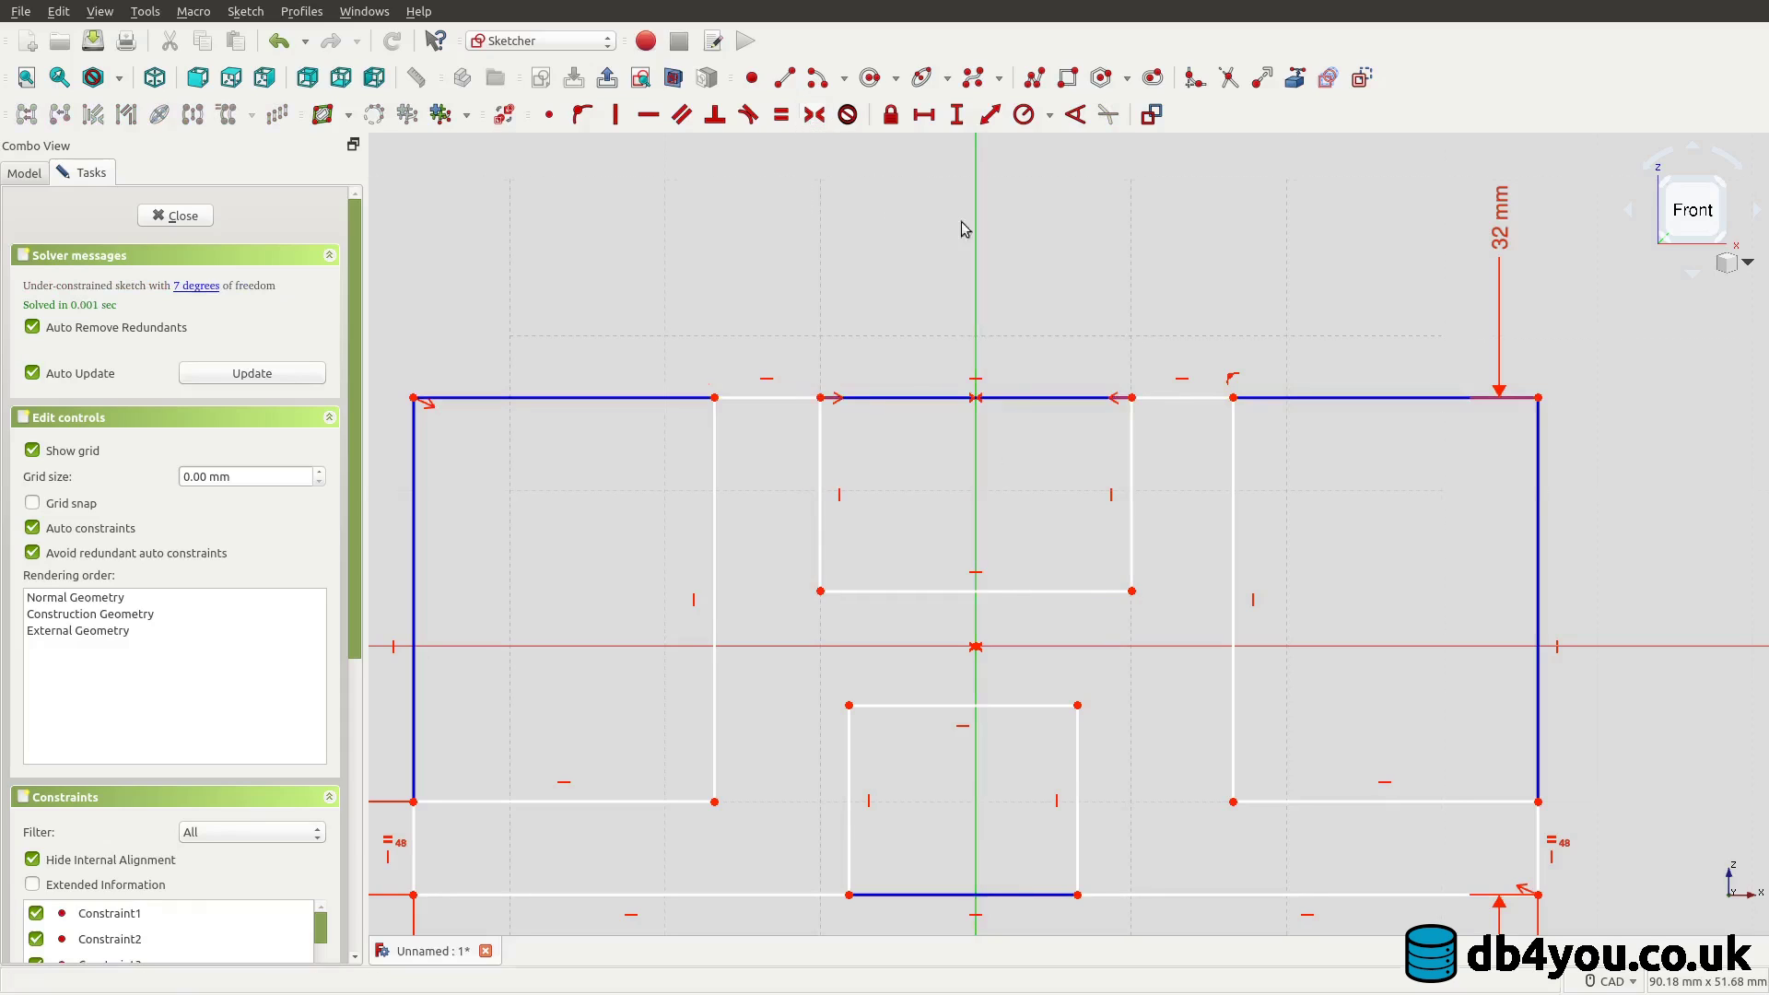
{"action": "left_click_drag", "start_coordinate": [1135, 495], "coordinate": [1023, 475]}
{"action": "left_click_drag", "start_coordinate": [1114, 540], "coordinate": [1132, 433]}
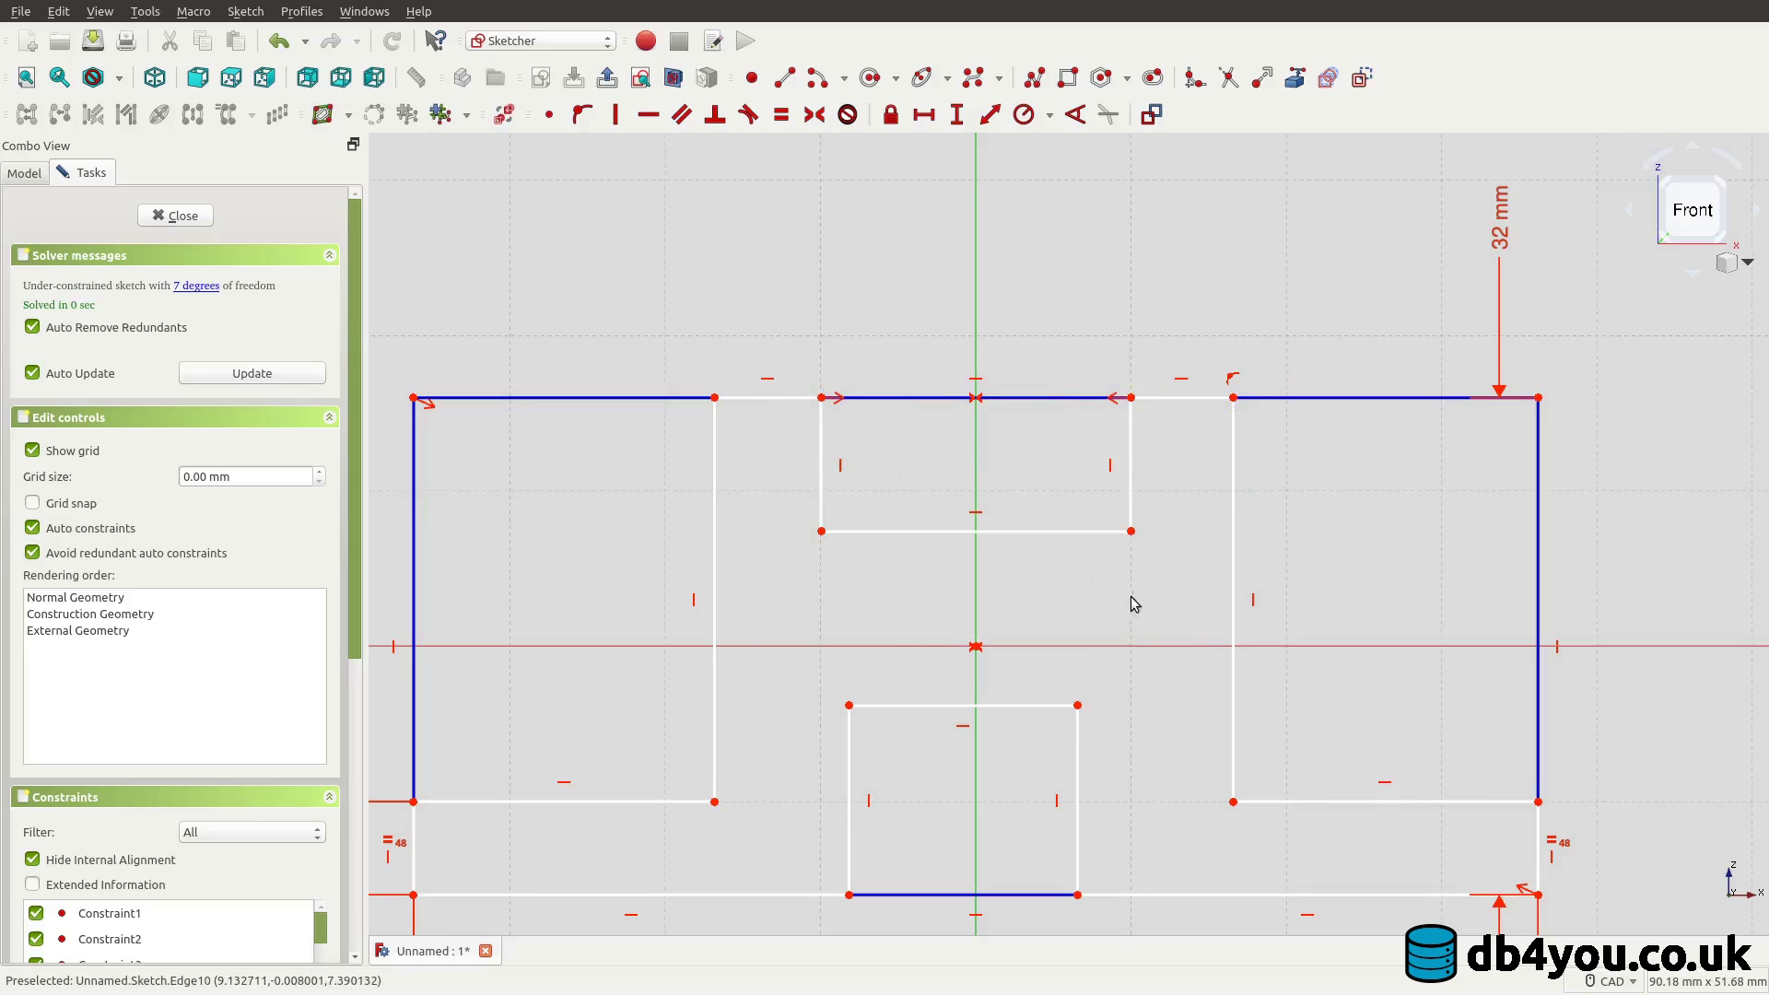
- Make the lower notch's two top corners symmetric about the vertical axis
{"action": "middle_click_drag", "start_coordinate": [1134, 604], "coordinate": [1130, 452]}
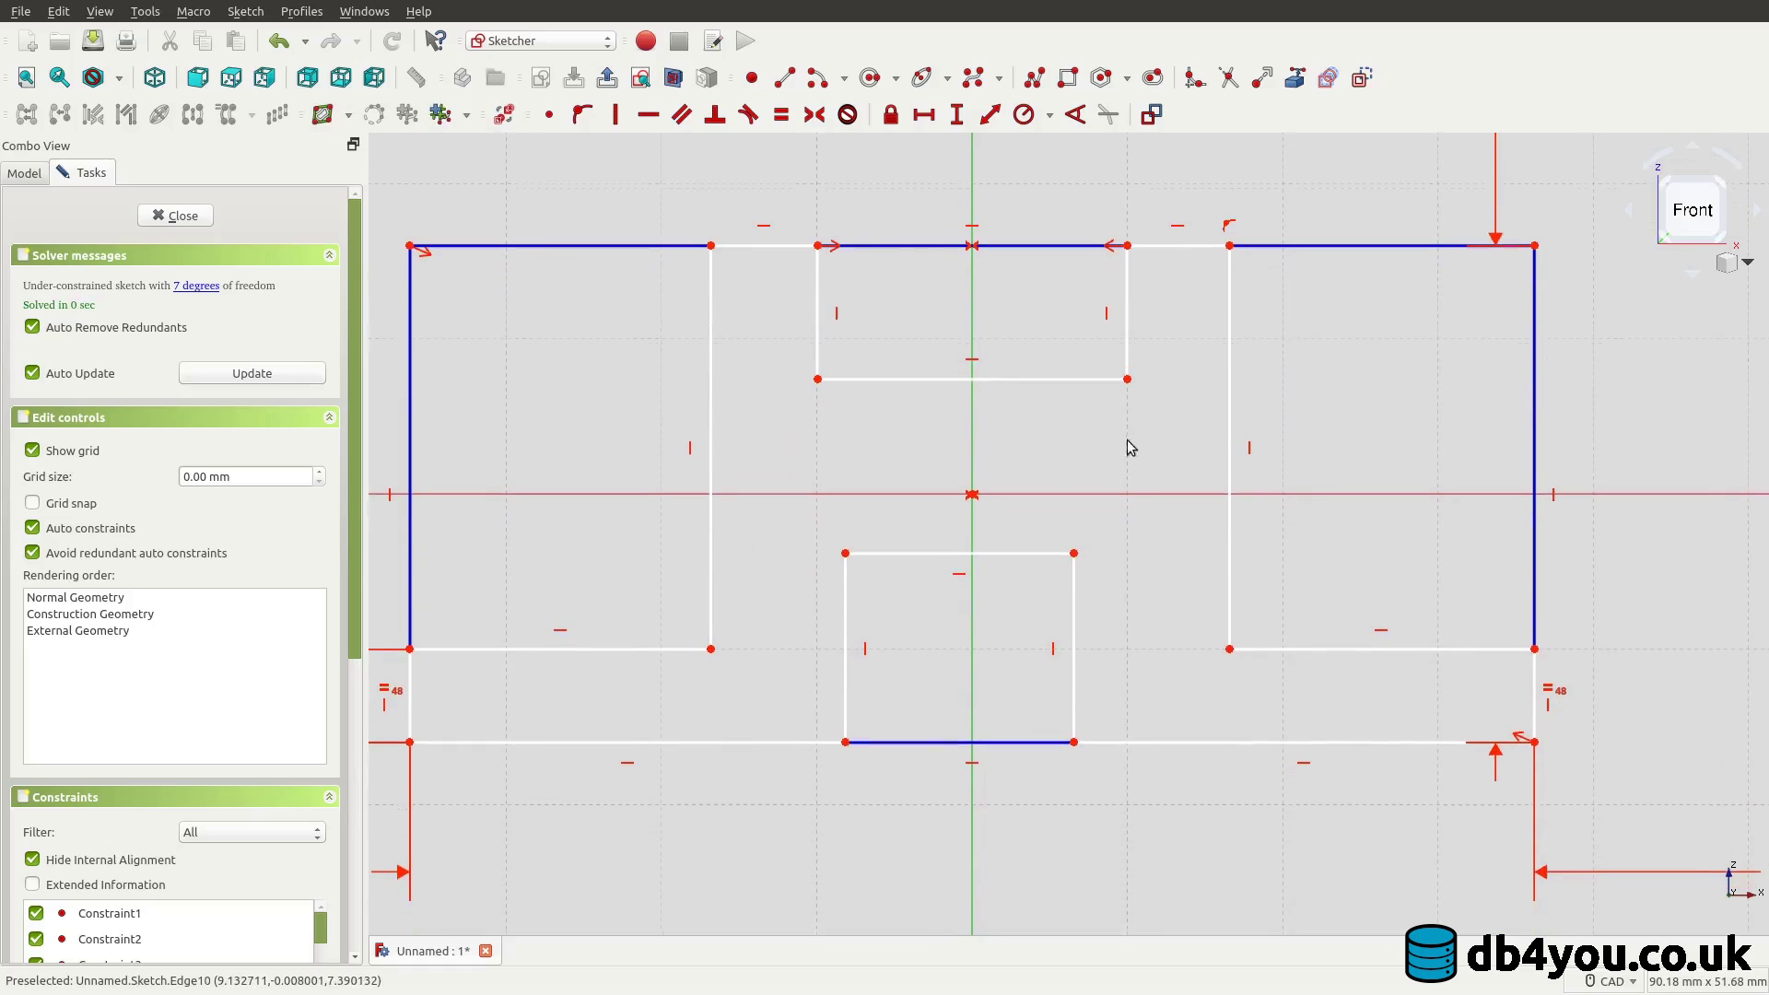
{"action": "left_click", "coordinate": [1073, 553]}
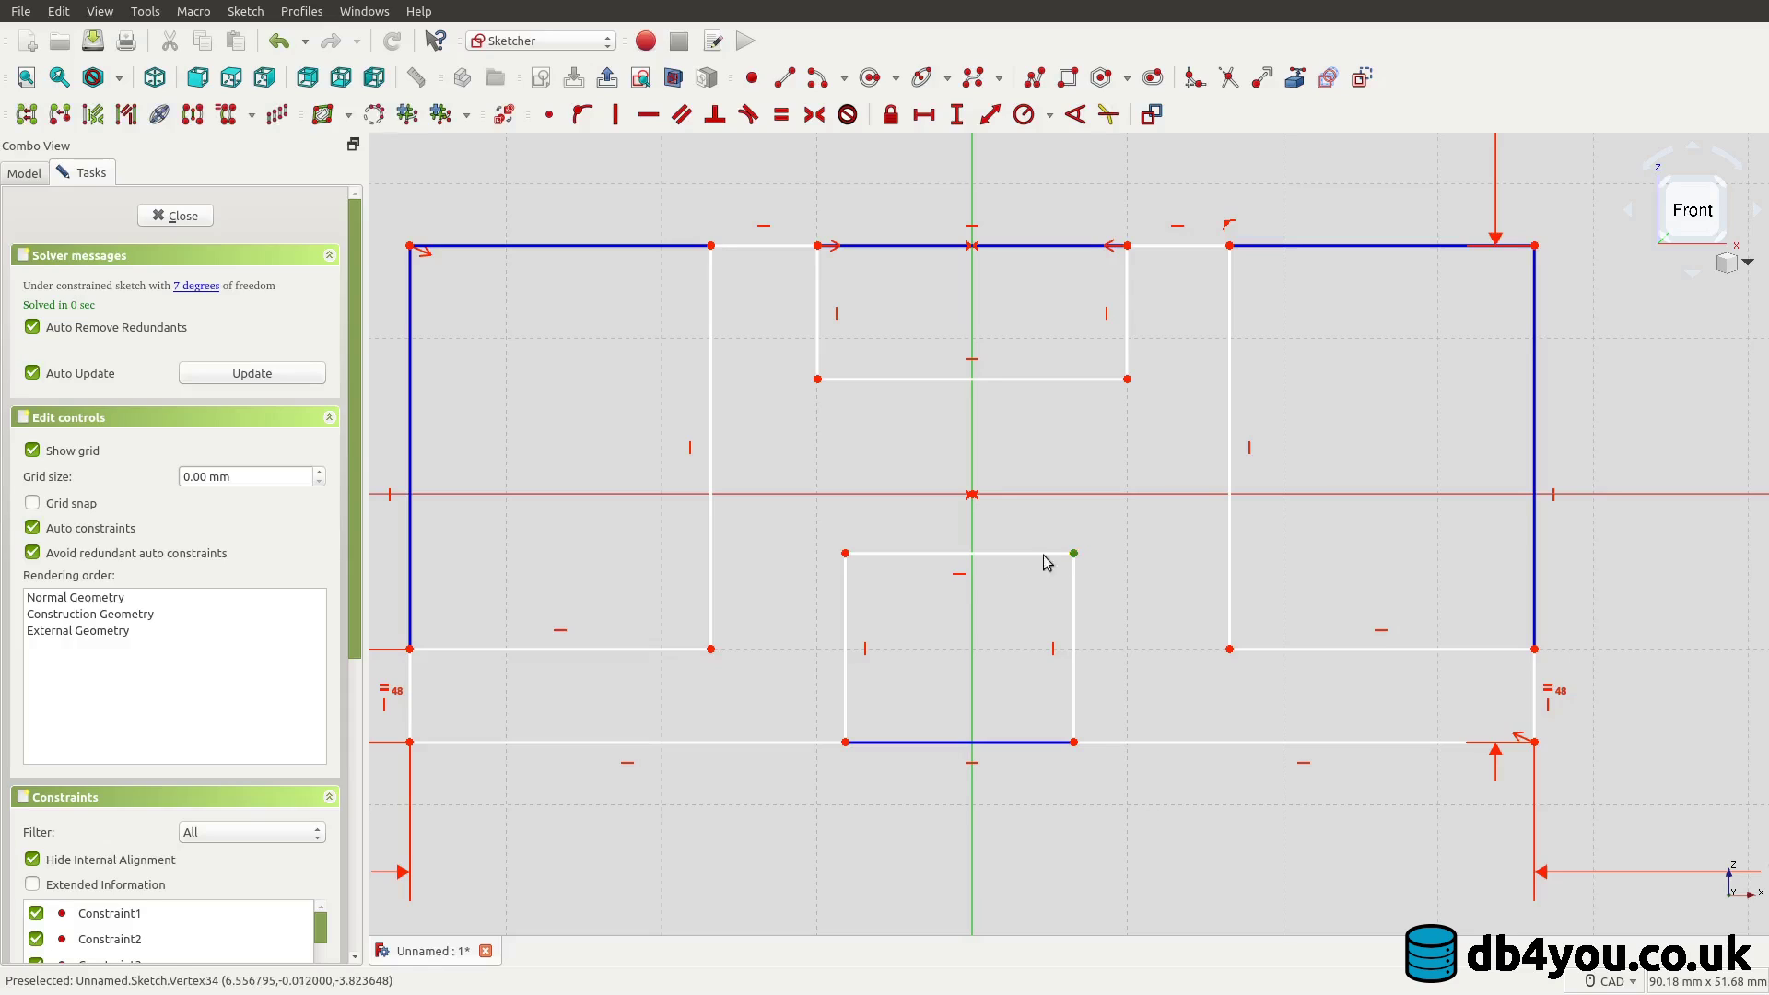
{"action": "left_click", "coordinate": [846, 554]}
{"action": "left_click", "coordinate": [977, 630]}
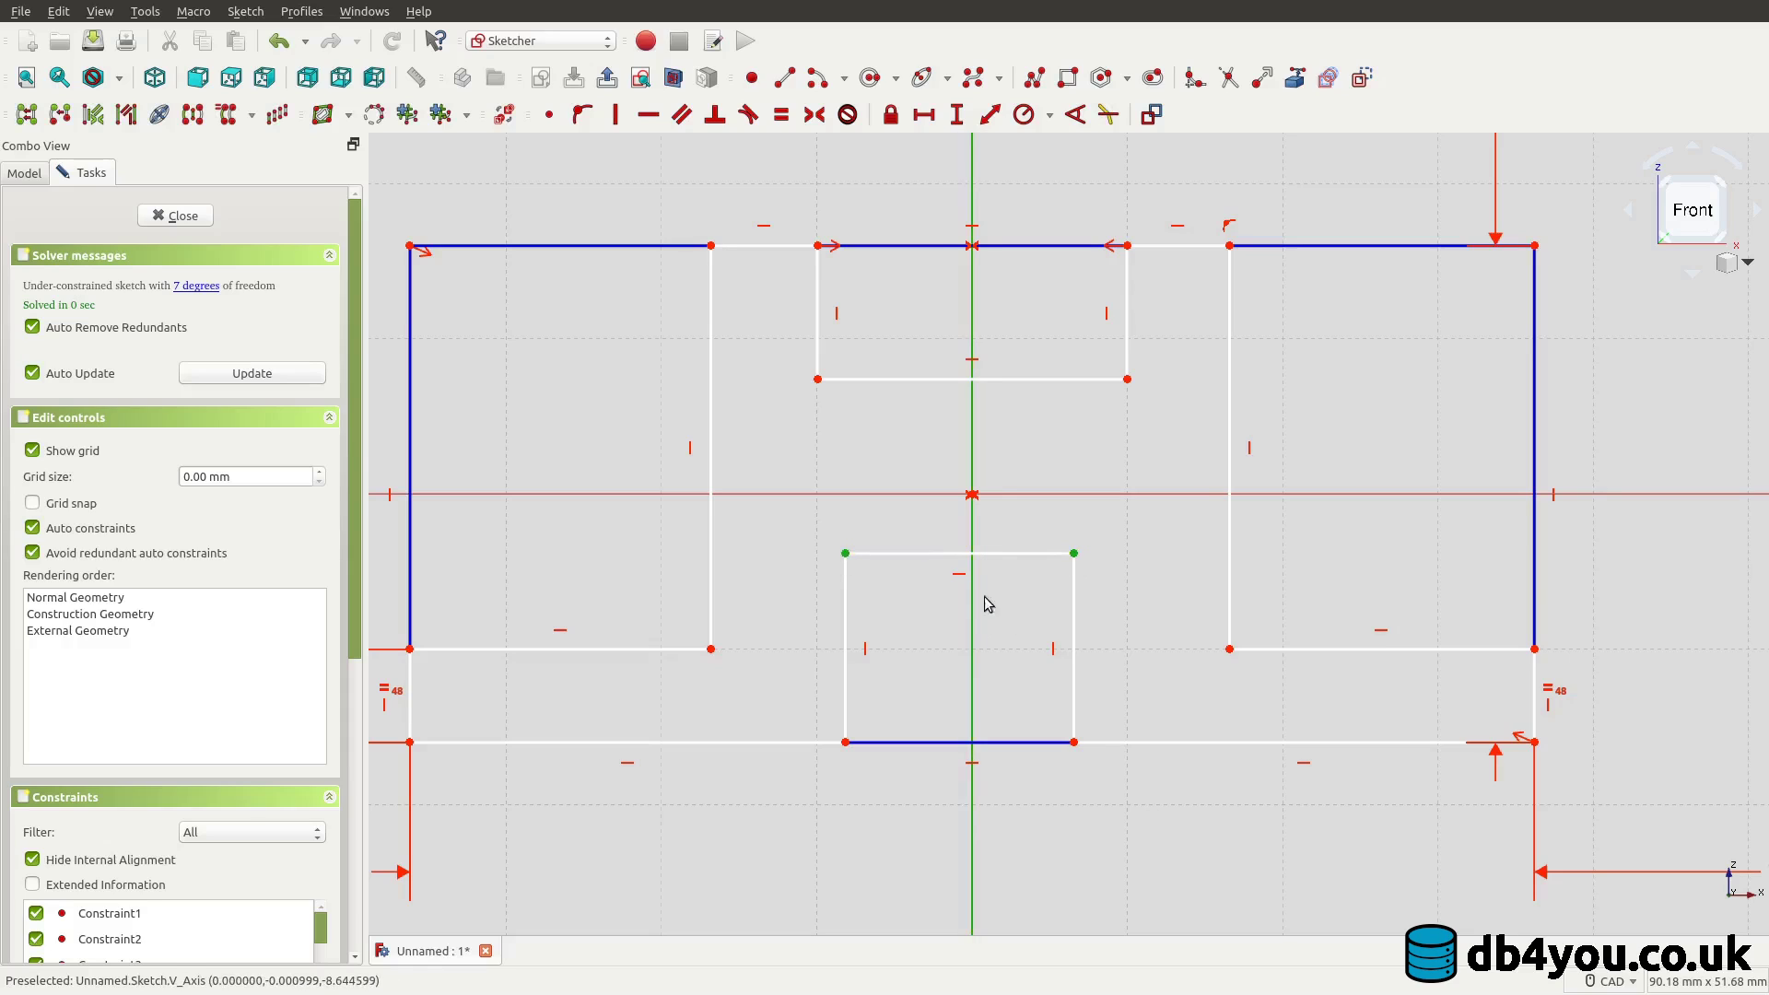
{"action": "left_click", "coordinate": [815, 114]}
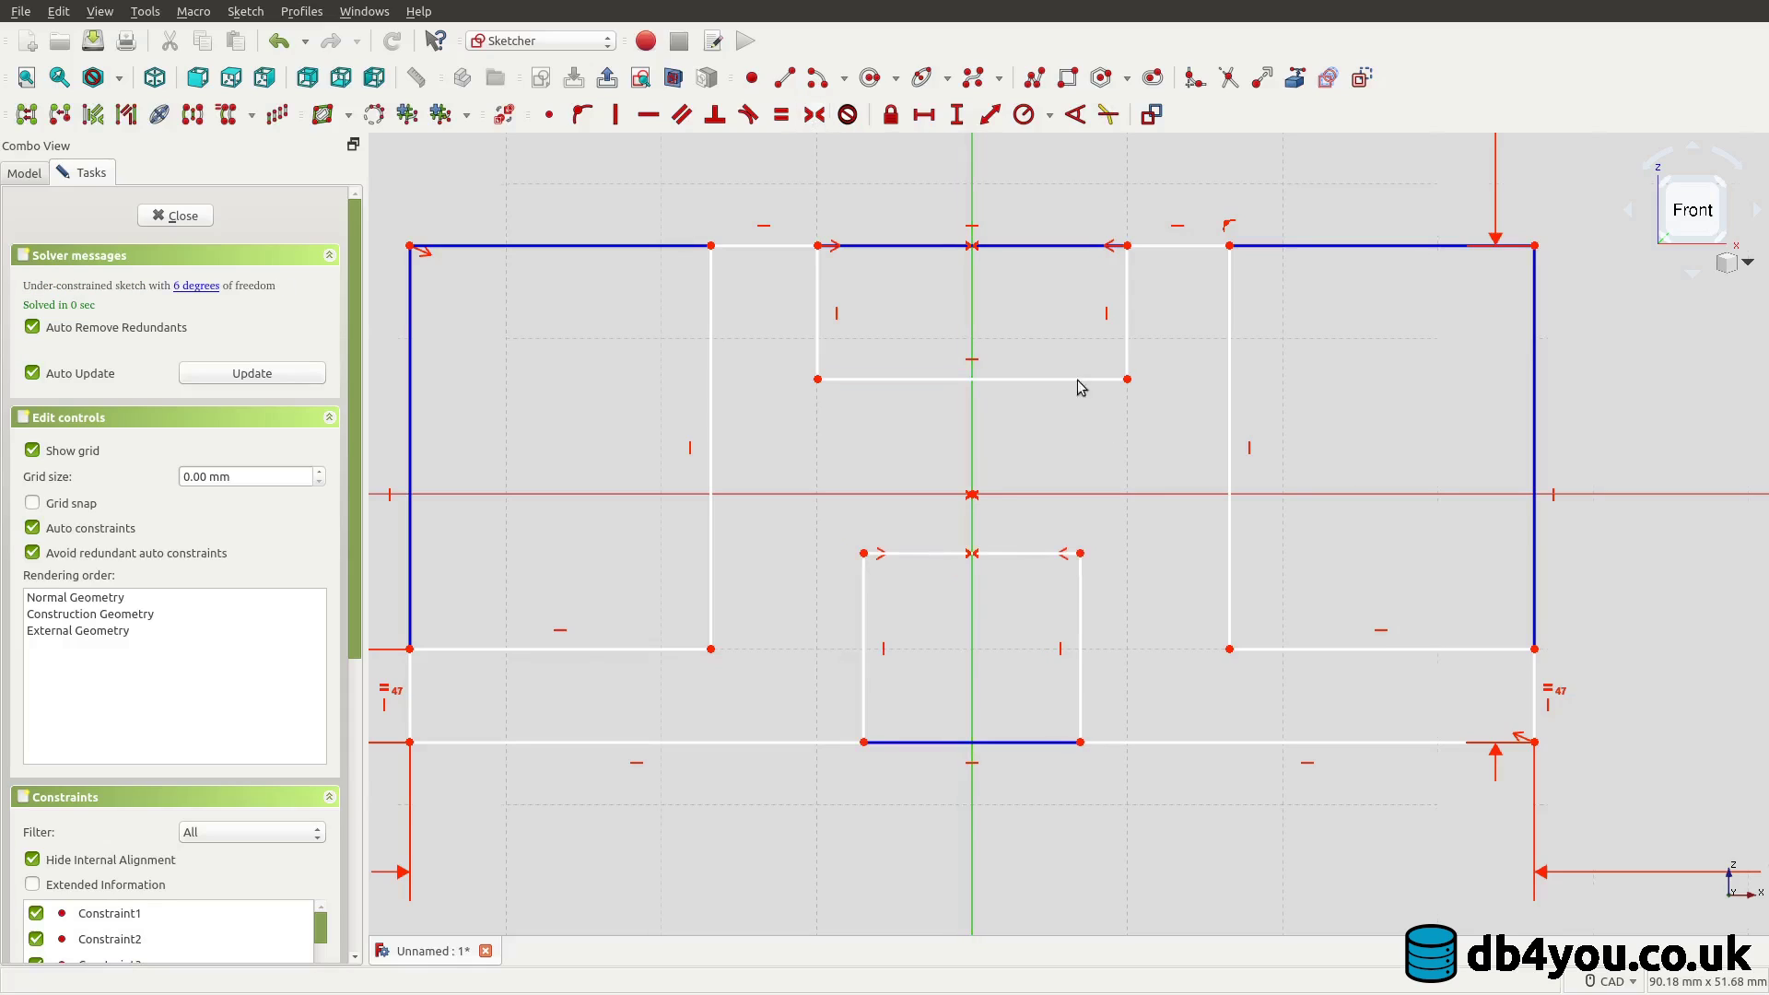
- Constrain the right shoulder's horizontal edge to a length of 16 mm
{"action": "mouse_move", "coordinate": [800, 522]}
{"action": "middle_mouse_down"}
{"action": "mouse_move", "coordinate": [1027, 482]}
{"action": "mouse_move", "coordinate": [772, 459]}
{"action": "middle_mouse_up"}
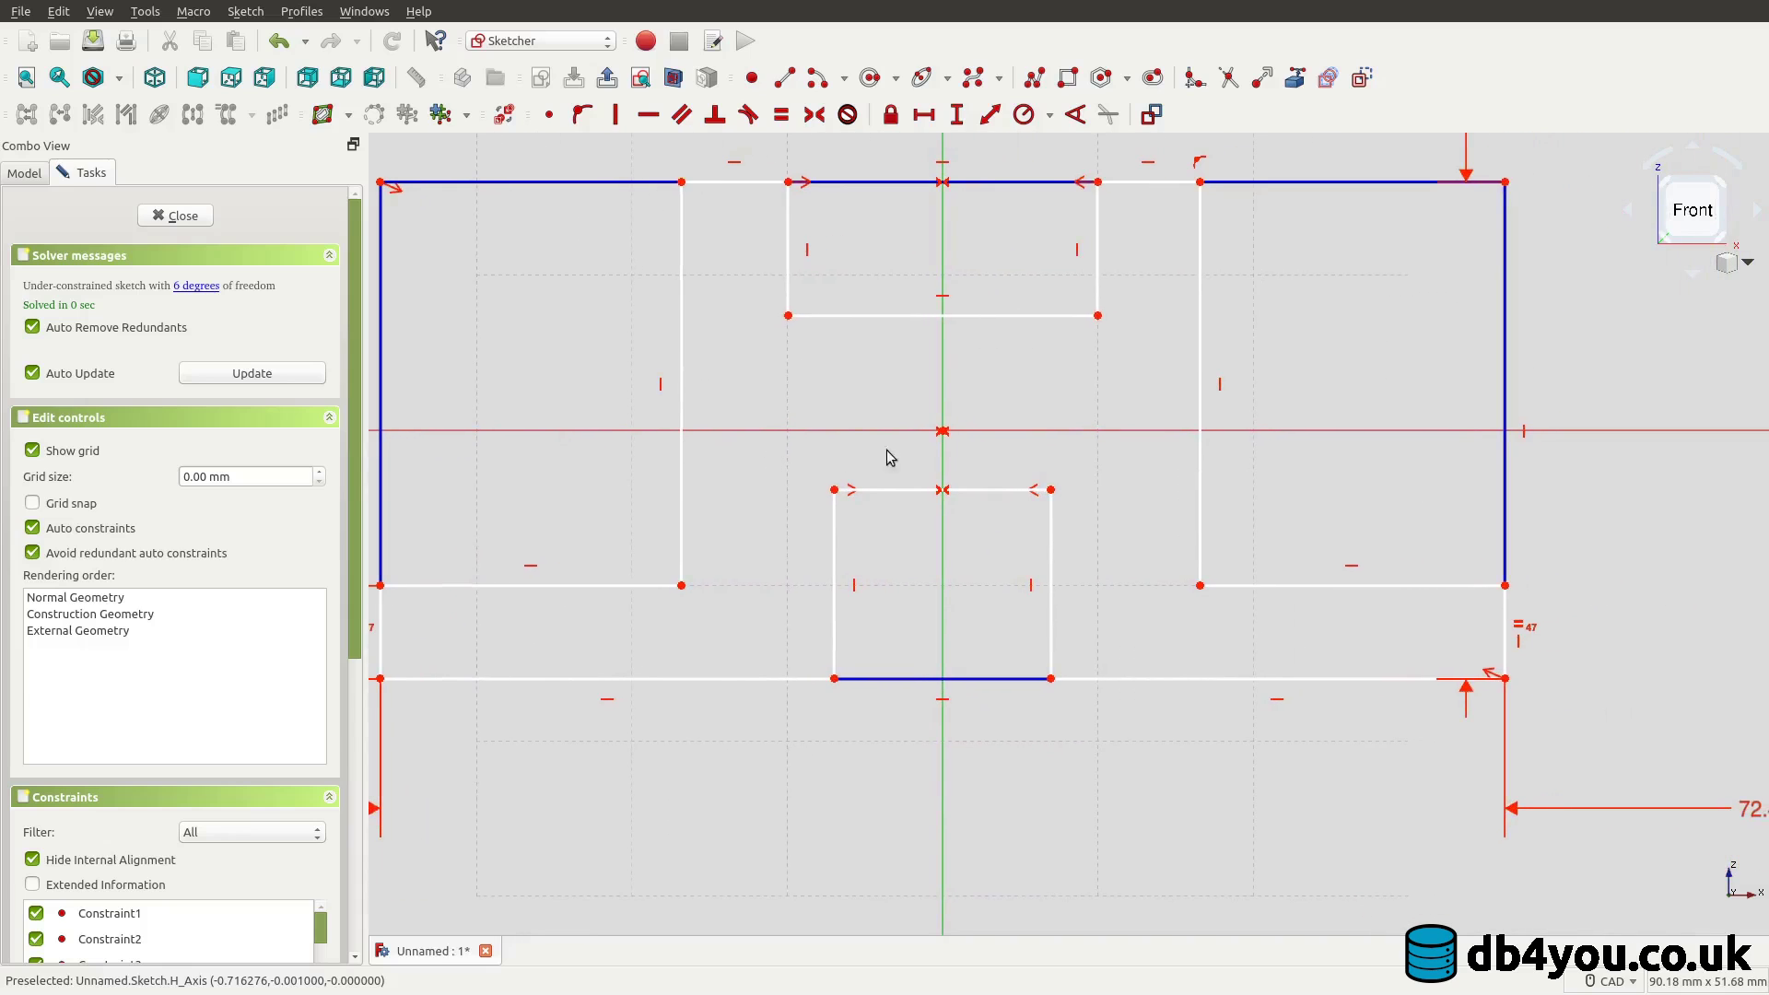
{"action": "left_click", "coordinate": [1333, 586]}
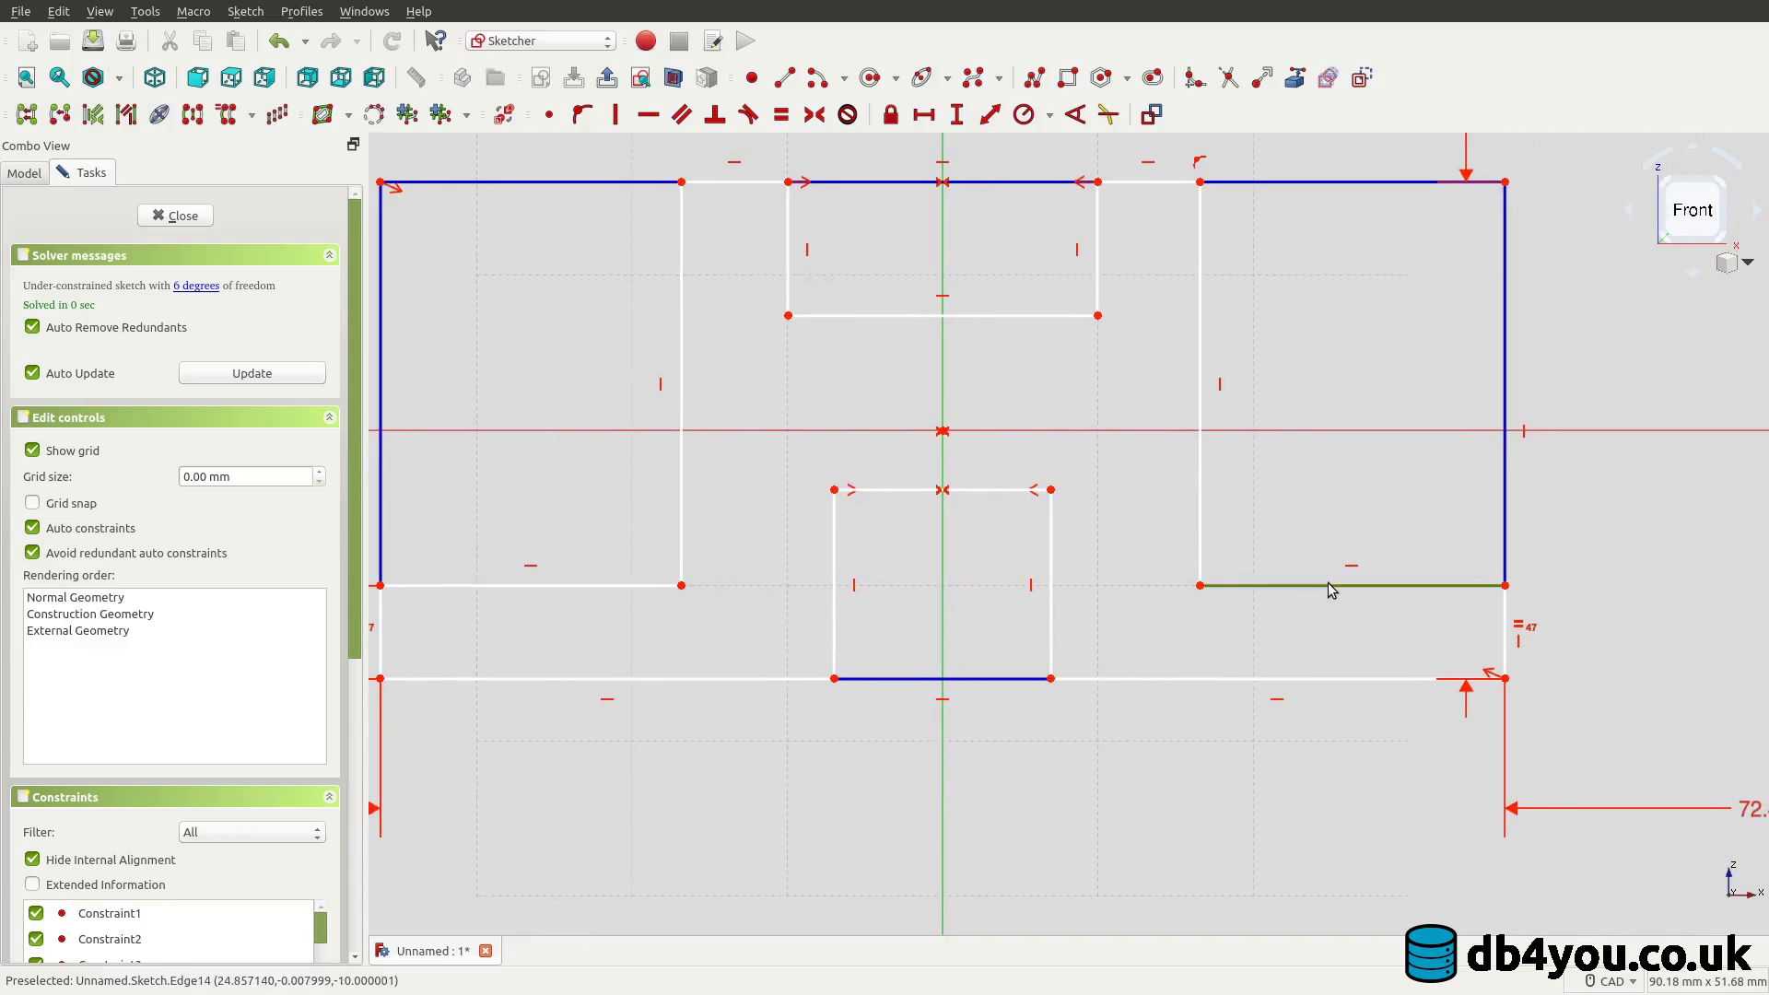
{"action": "left_click", "coordinate": [923, 114]}
{"action": "type", "text": "1"}
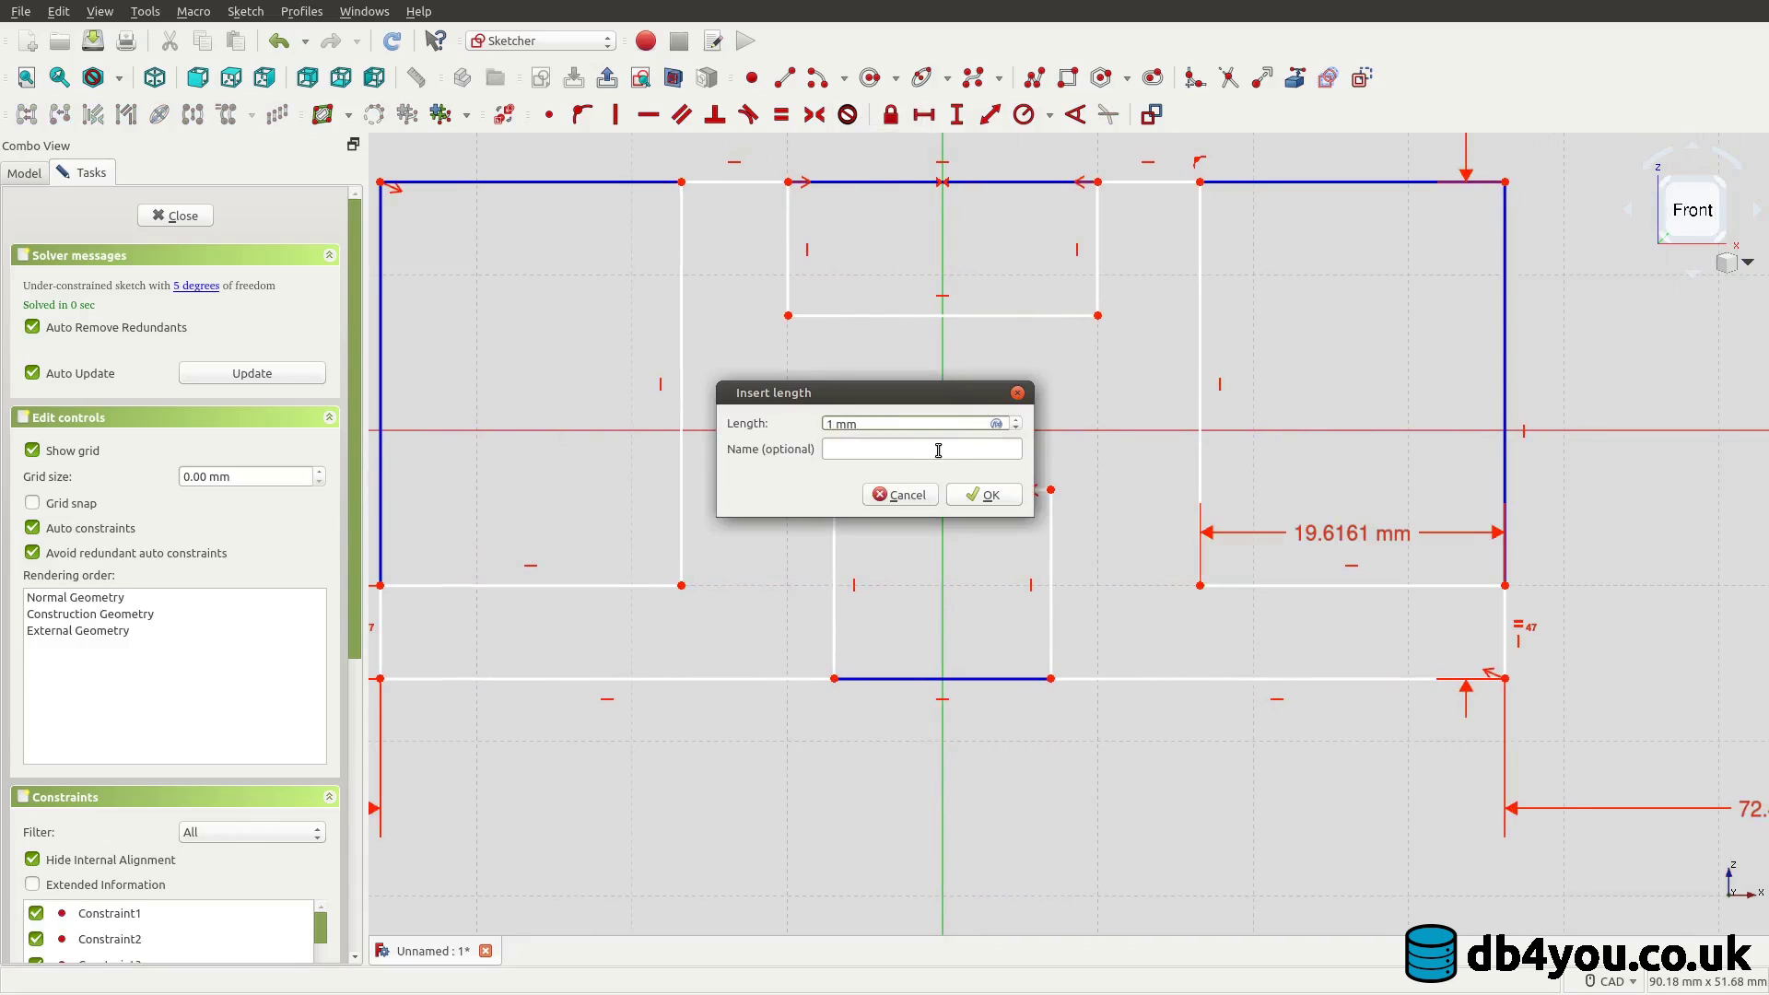
{"action": "type", "text": "6"}
{"action": "left_click", "coordinate": [980, 496]}
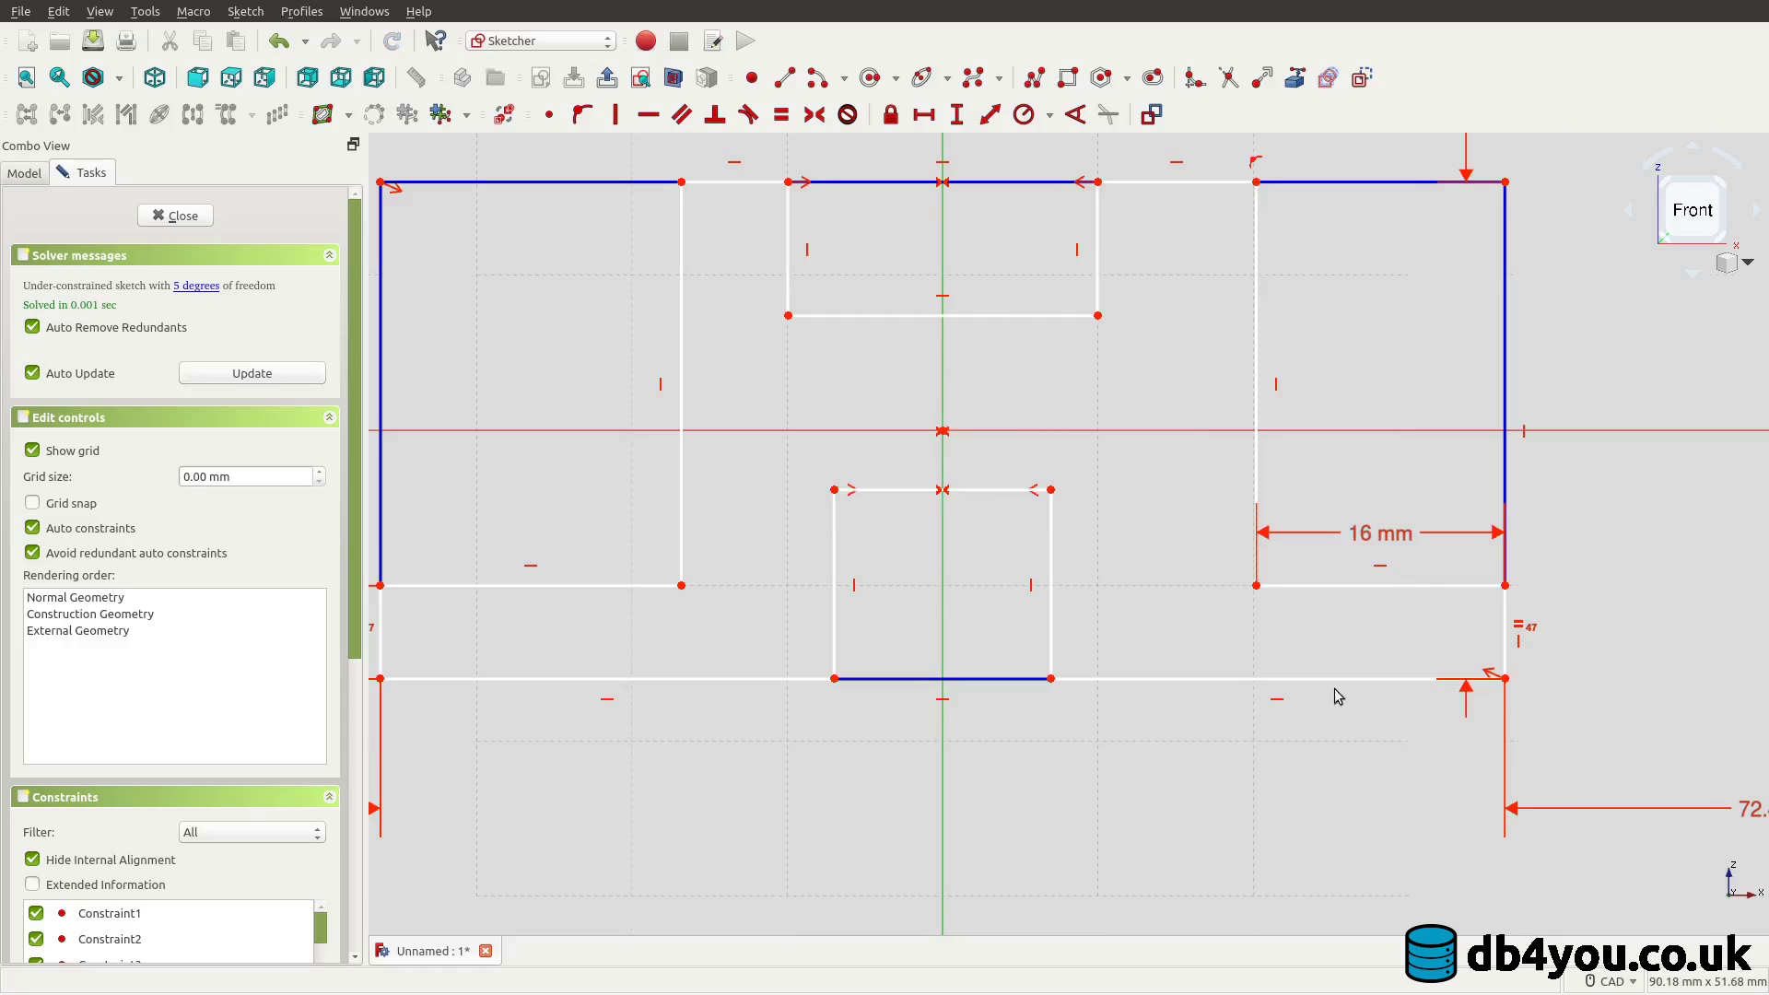
- Make the left and right shoulders' horizontal edges equal in length
{"action": "left_click", "coordinate": [1374, 586]}
{"action": "middle_click_drag", "start_coordinate": [772, 507], "coordinate": [868, 513]}
{"action": "left_click", "coordinate": [676, 593]}
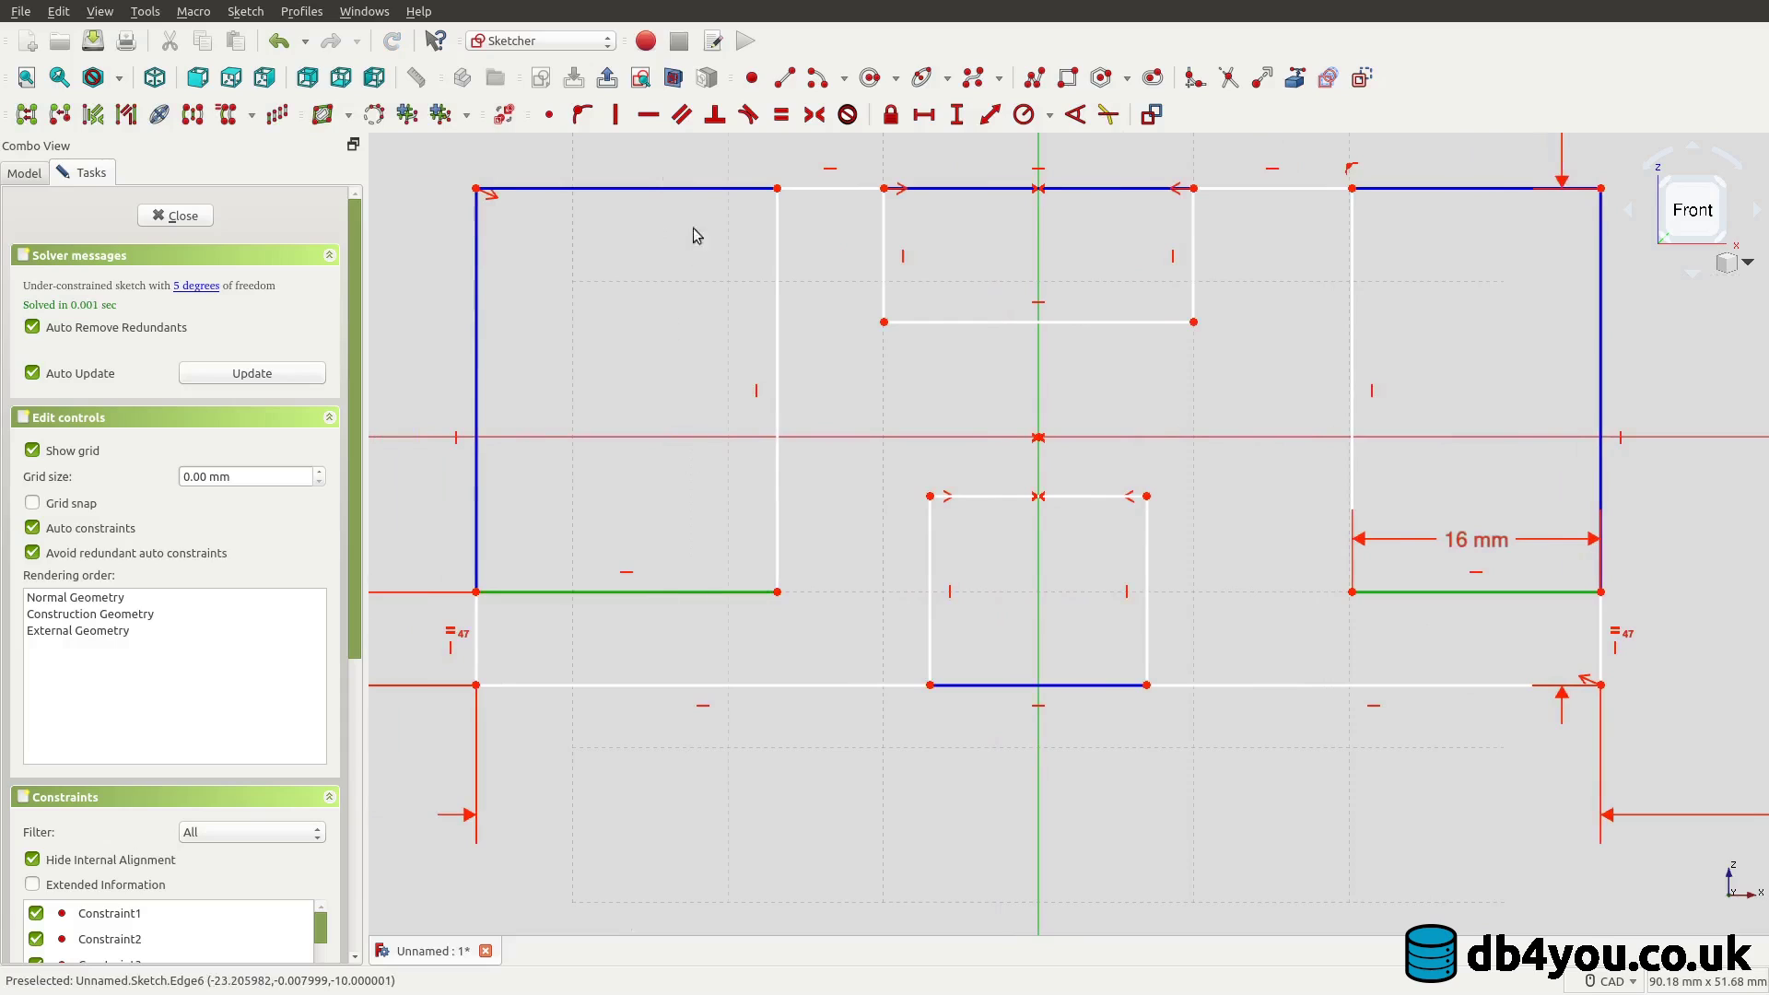
{"action": "left_click", "coordinate": [782, 114]}
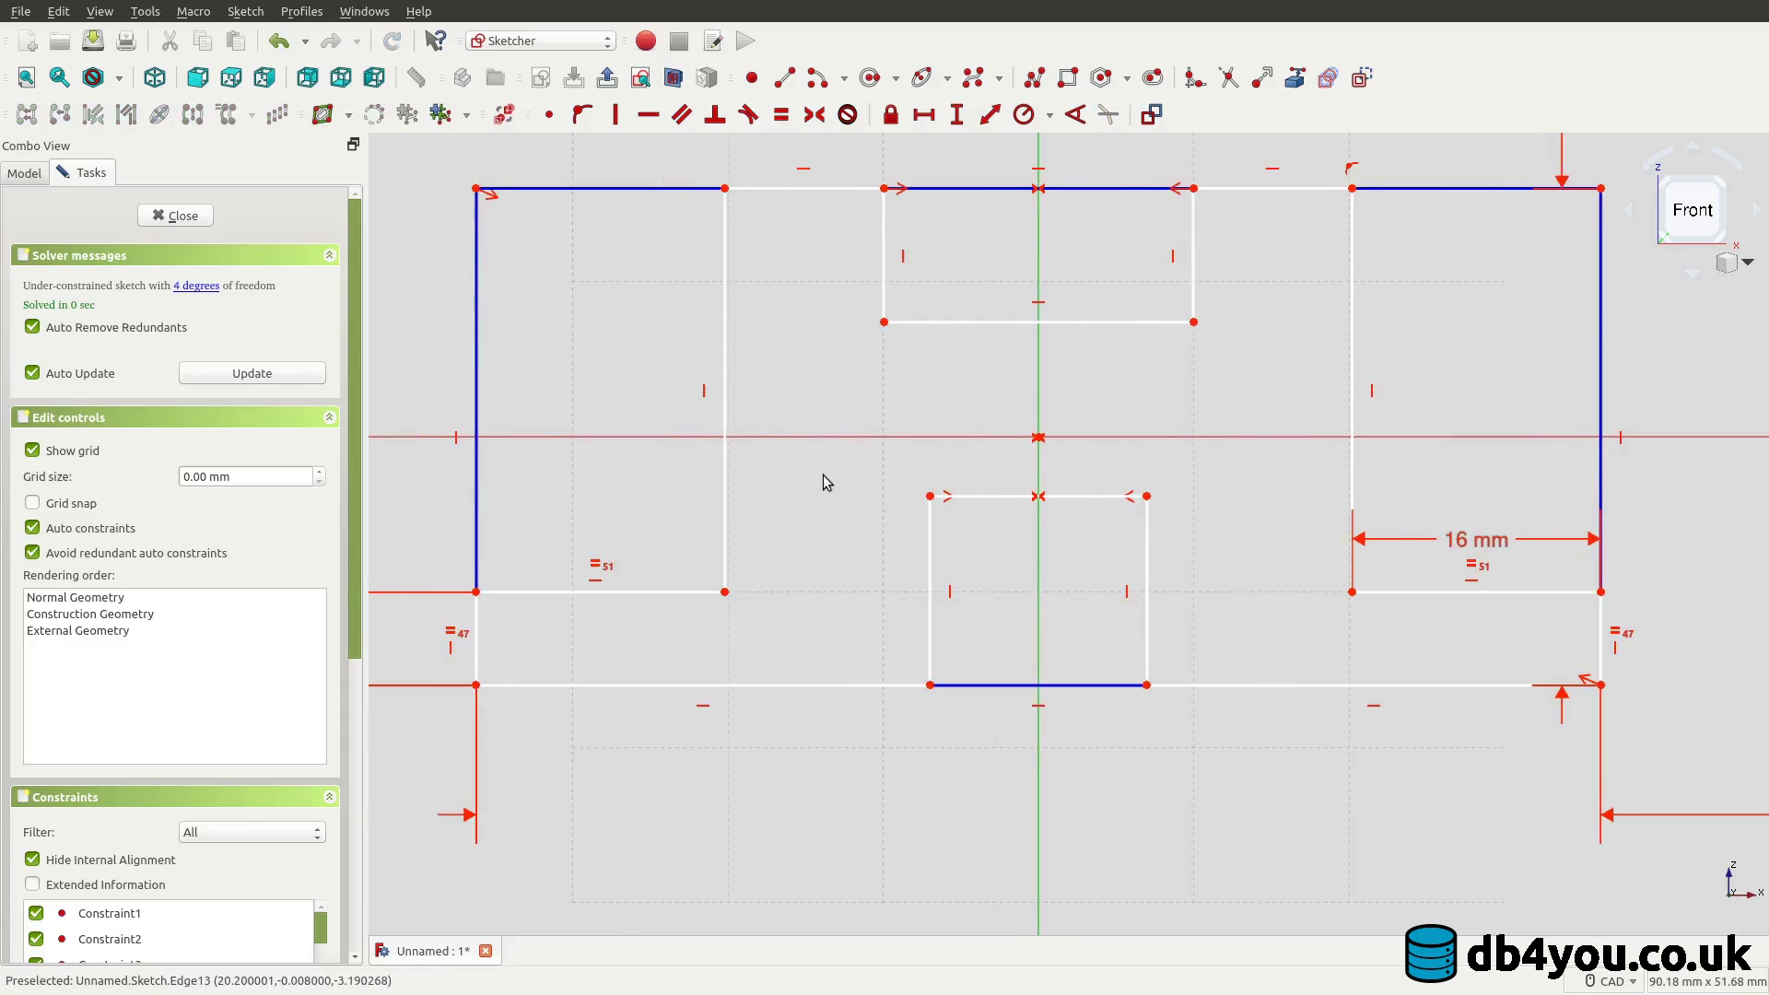
- Constrain the upper notch's floor to a horizontal length of 28 mm and move its dimension below the notch, to the right
{"action": "mouse_move", "coordinate": [1268, 478]}
{"action": "middle_mouse_down"}
{"action": "mouse_move", "coordinate": [1173, 522]}
{"action": "mouse_move", "coordinate": [1177, 557]}
{"action": "middle_mouse_up"}
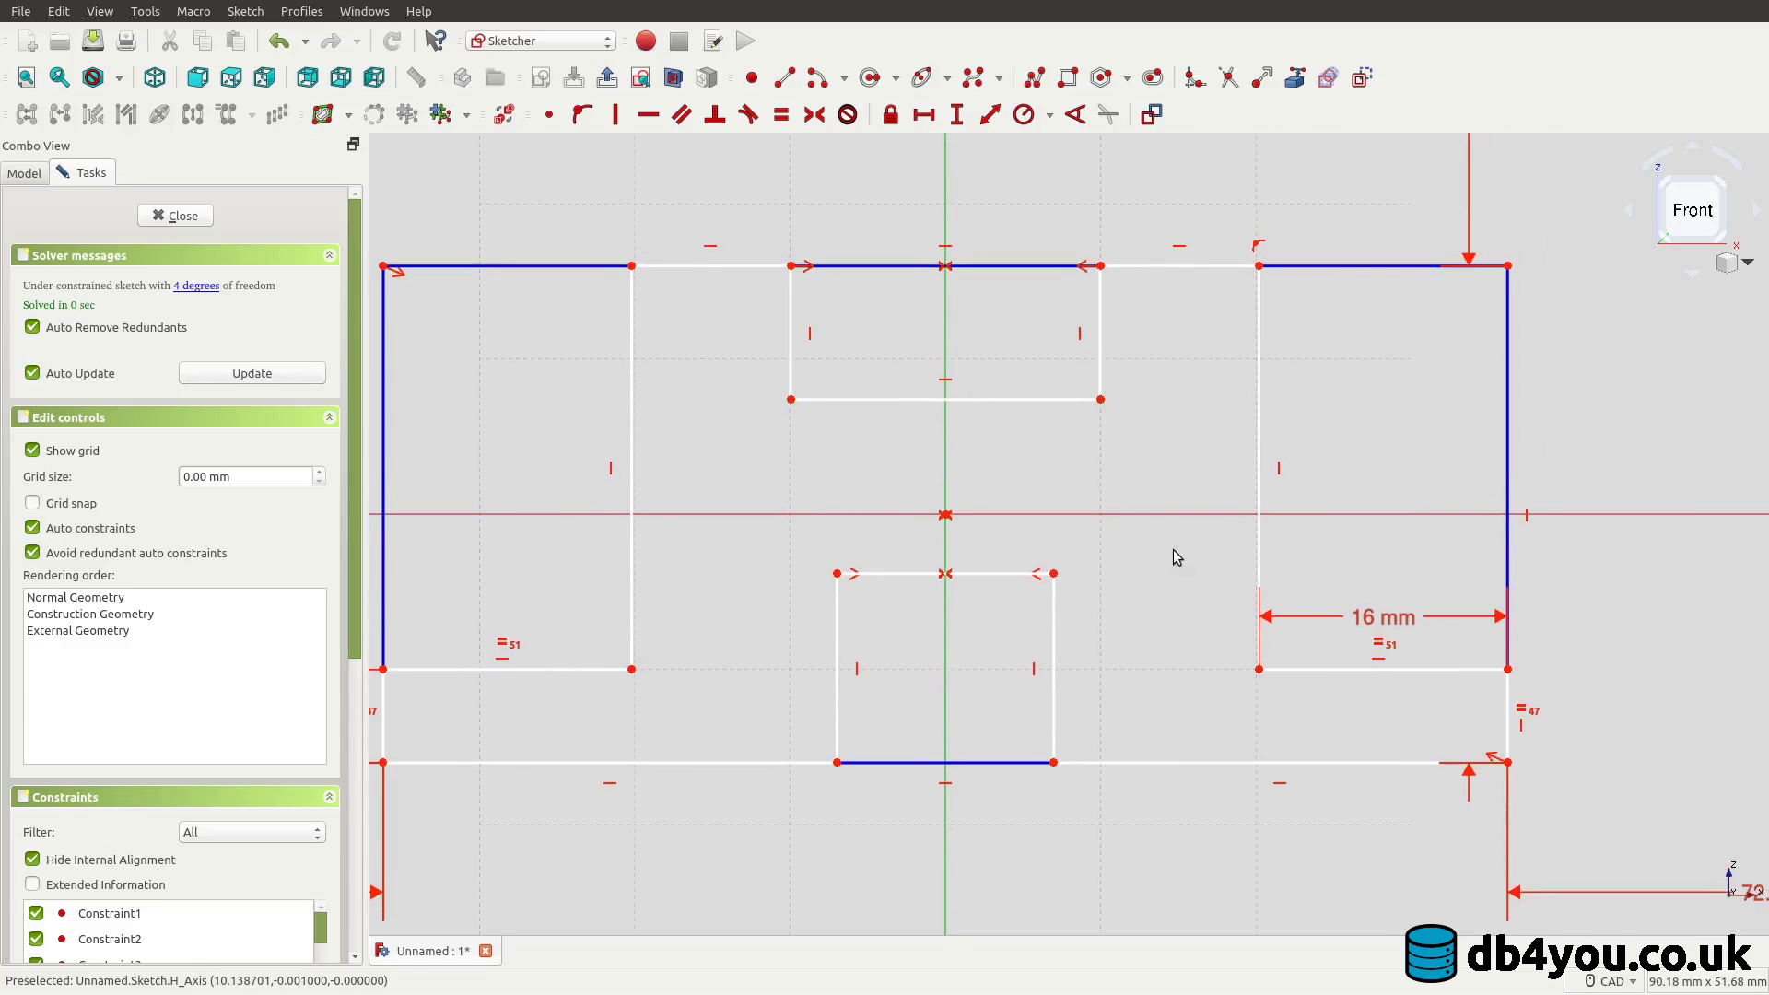
{"action": "left_click", "coordinate": [992, 401]}
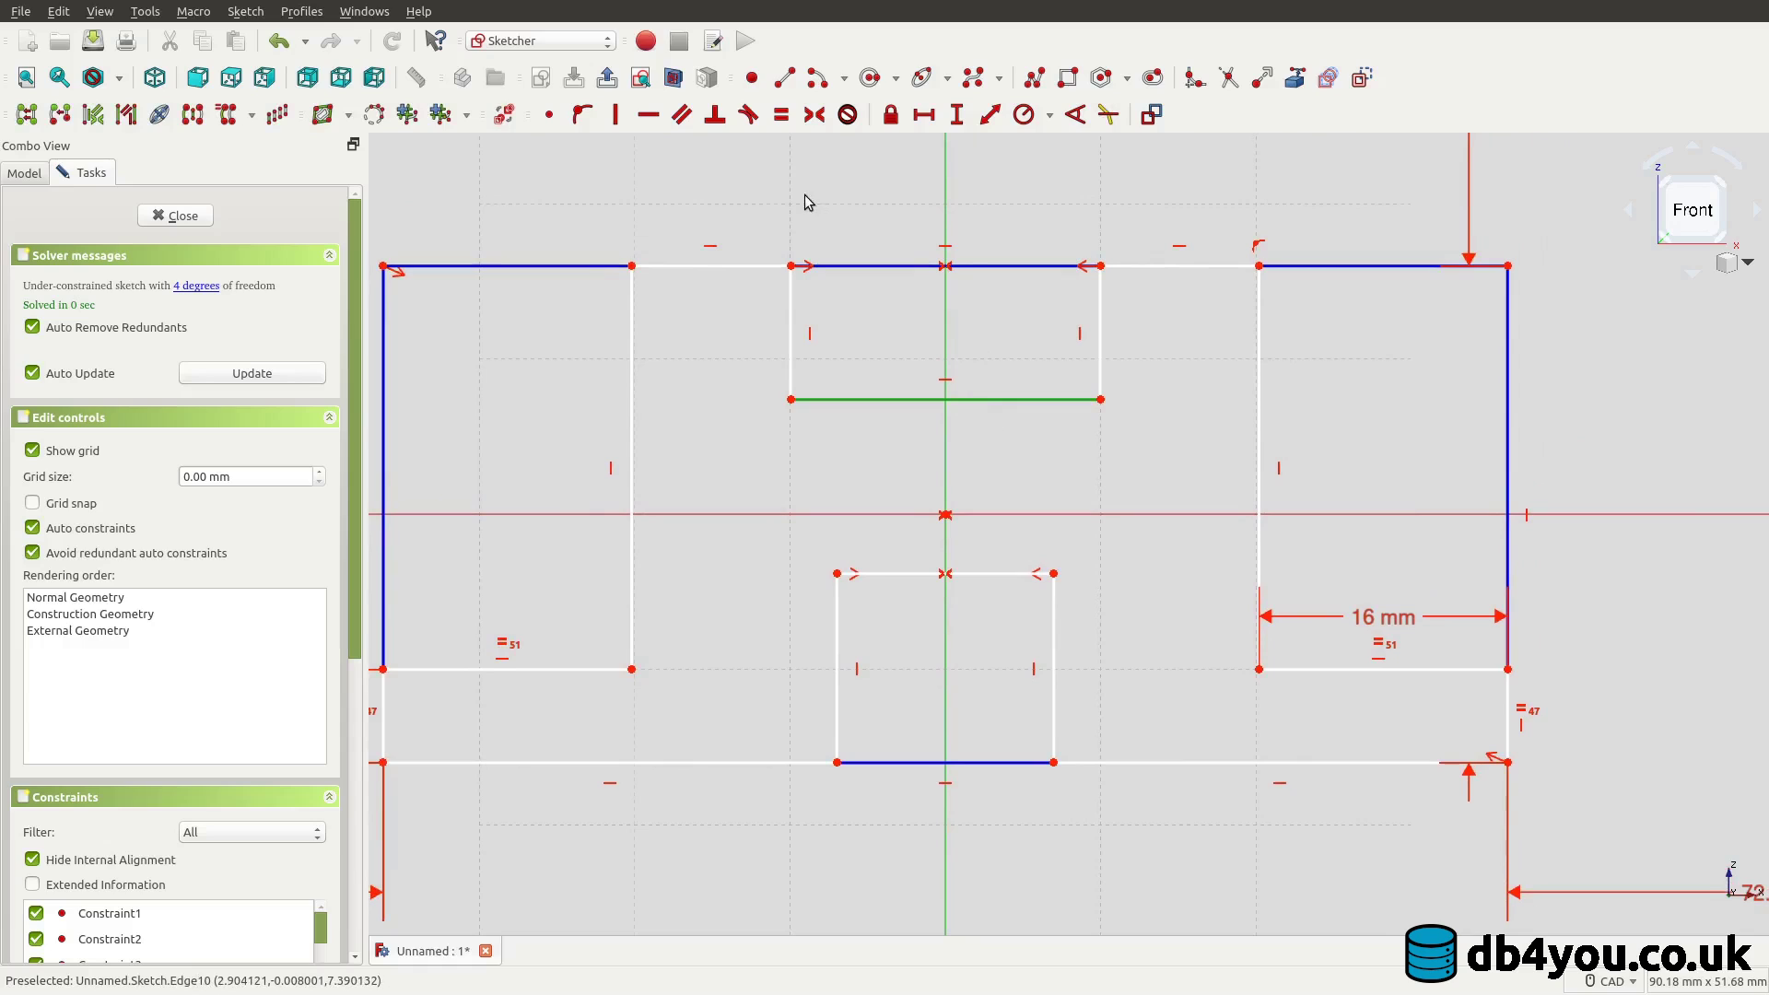
{"action": "left_click", "coordinate": [933, 124]}
{"action": "type", "text": "28"}
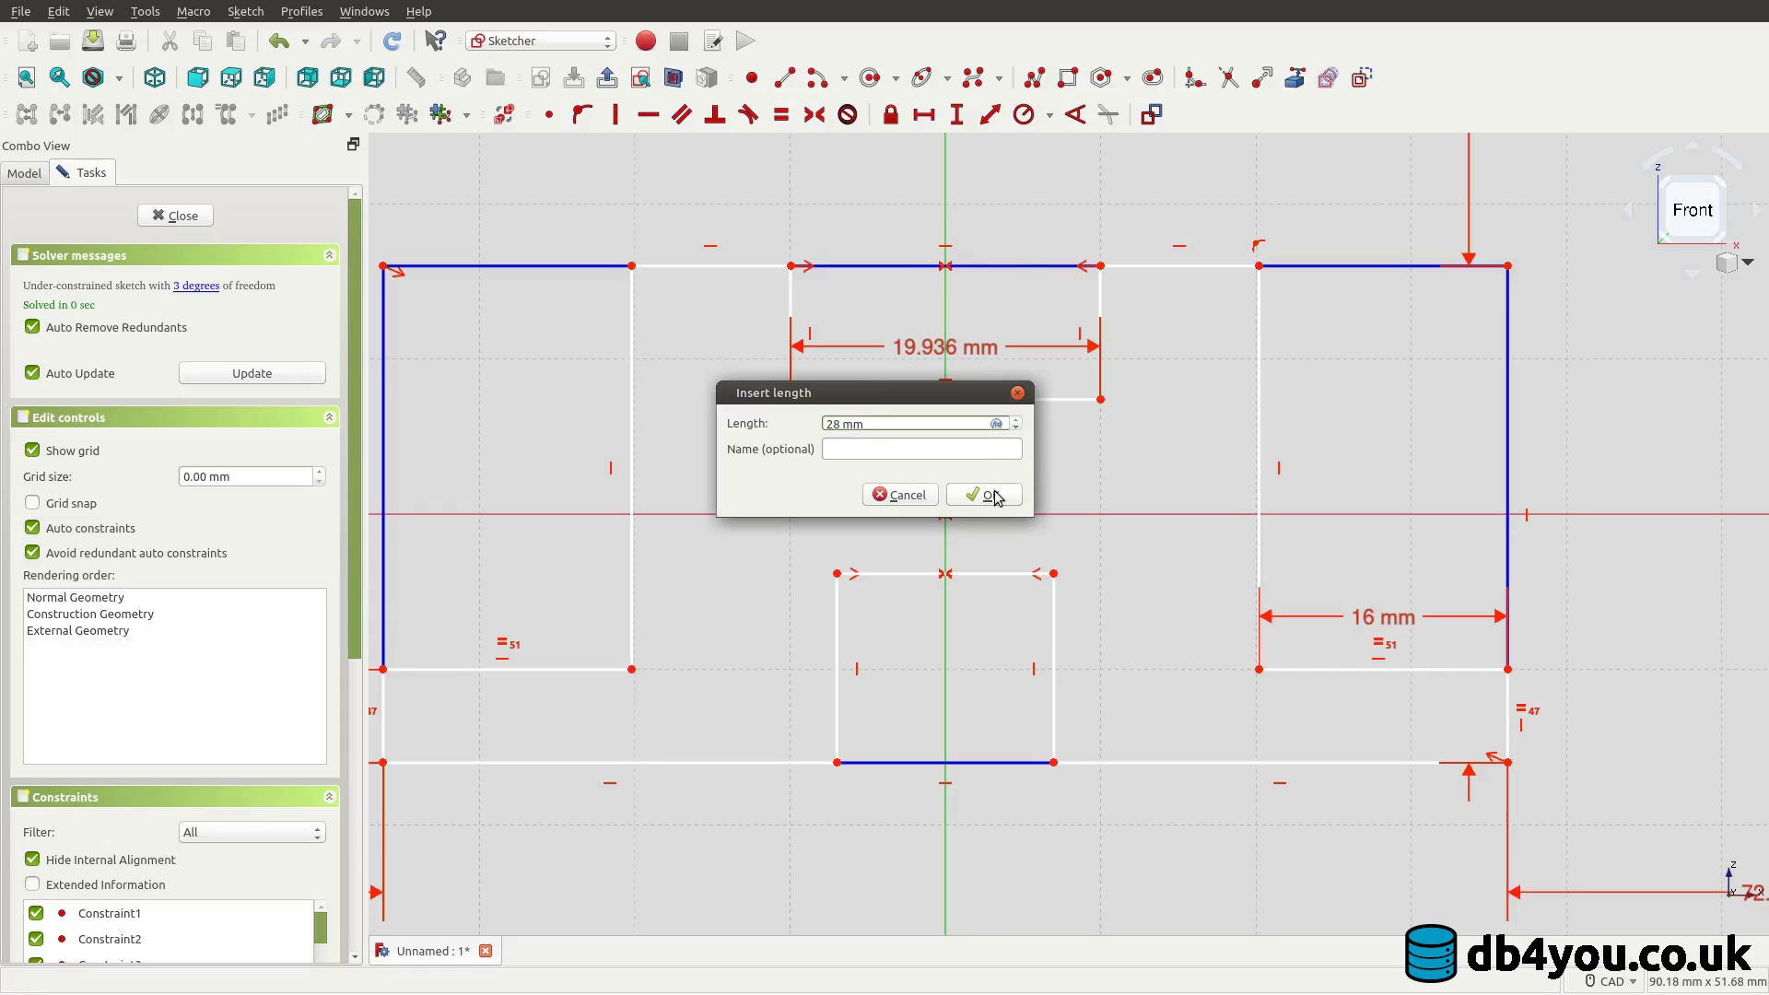
{"action": "left_click", "coordinate": [991, 496]}
{"action": "left_click_drag", "start_coordinate": [959, 352], "coordinate": [1214, 452]}
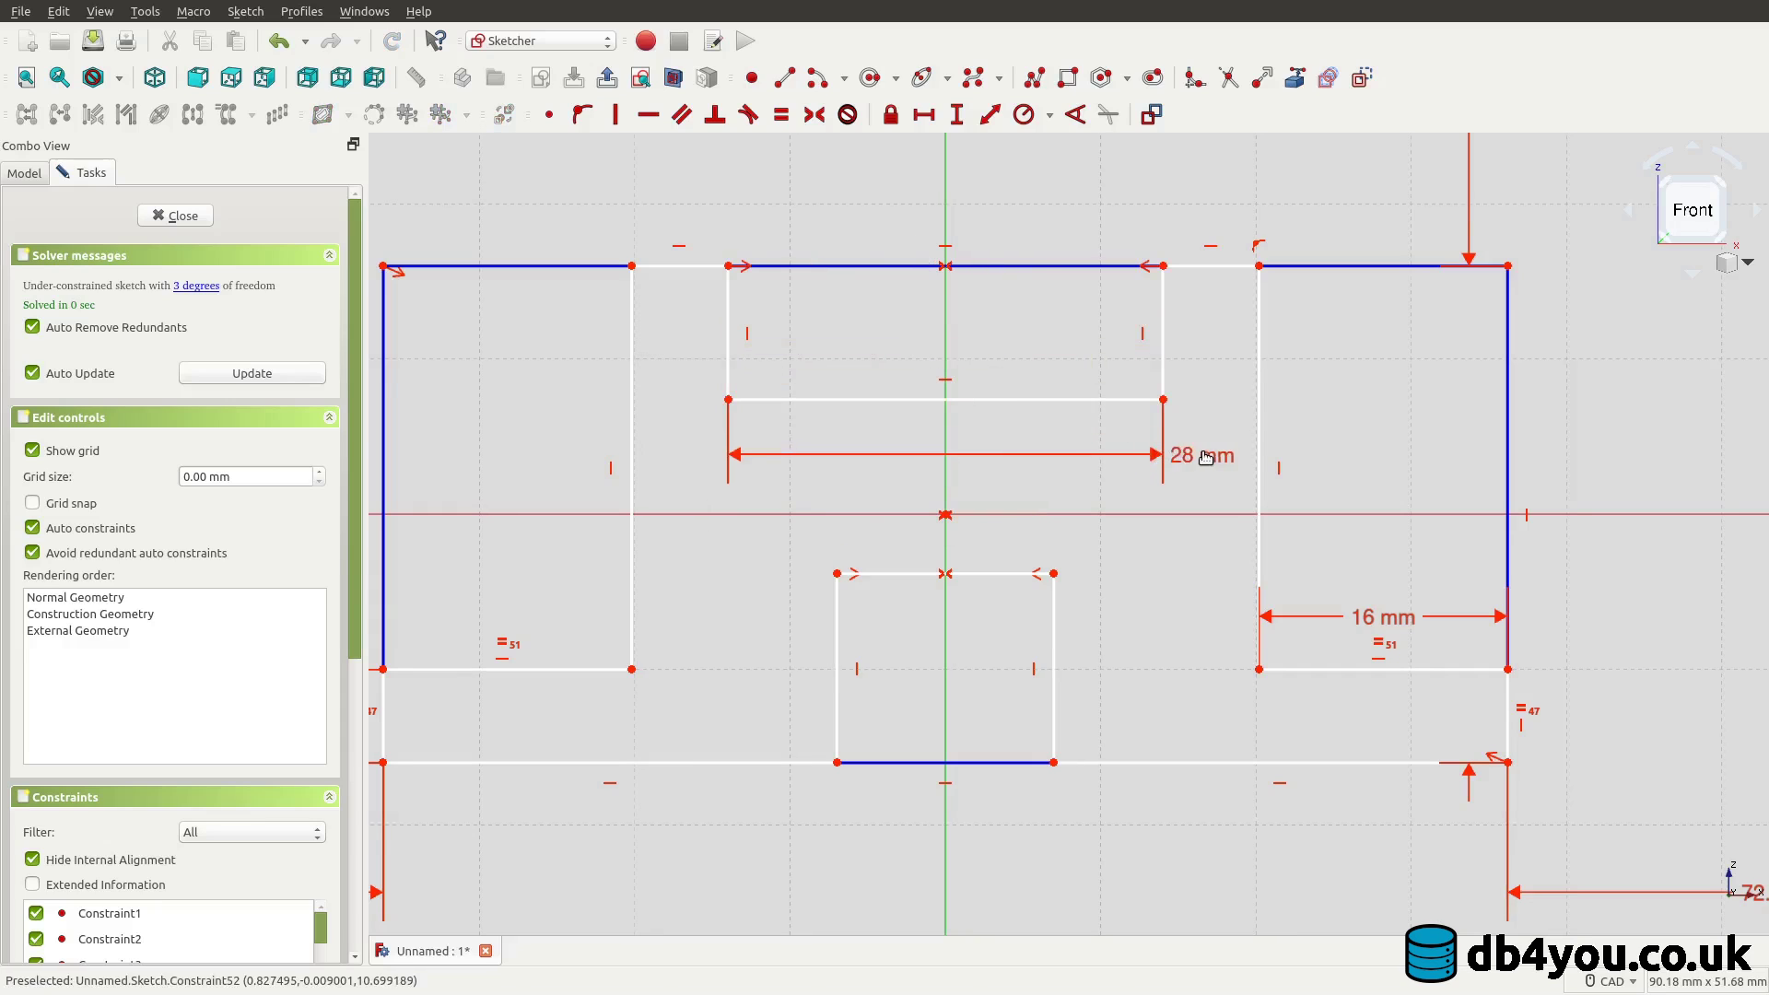
{"action": "left_click", "coordinate": [1164, 339]}
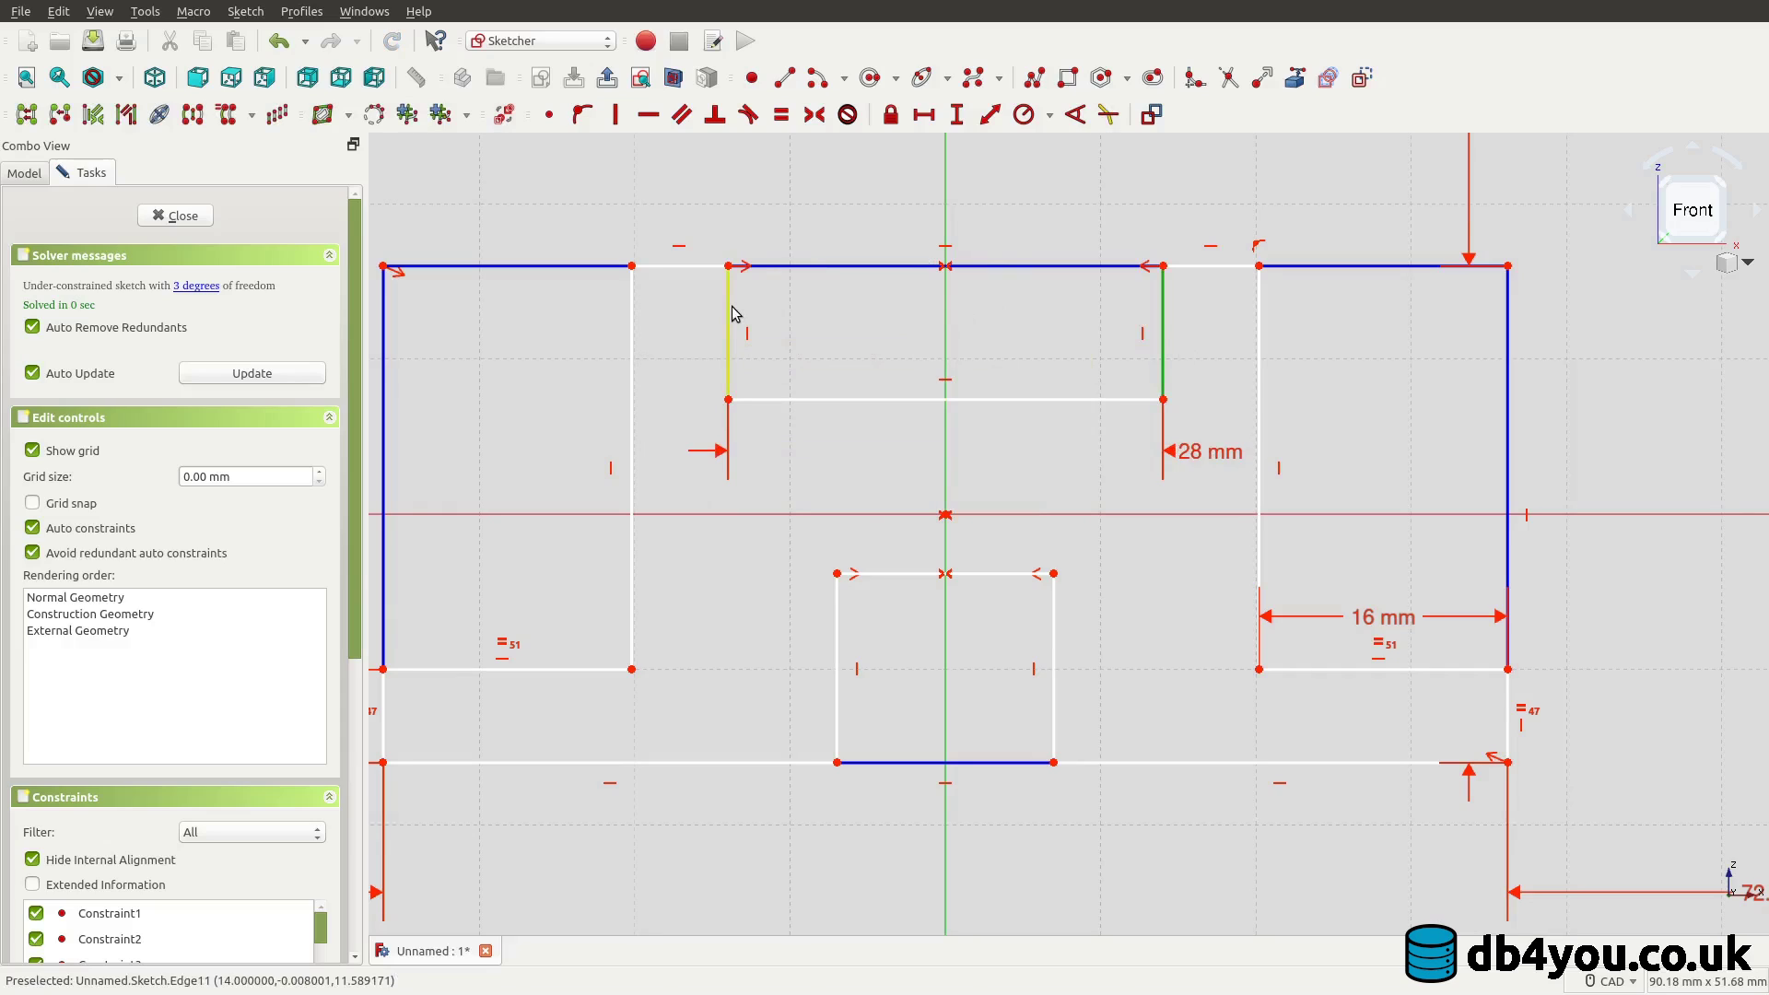
{"action": "left_click", "coordinate": [733, 312]}
{"action": "left_click", "coordinate": [1016, 224]}
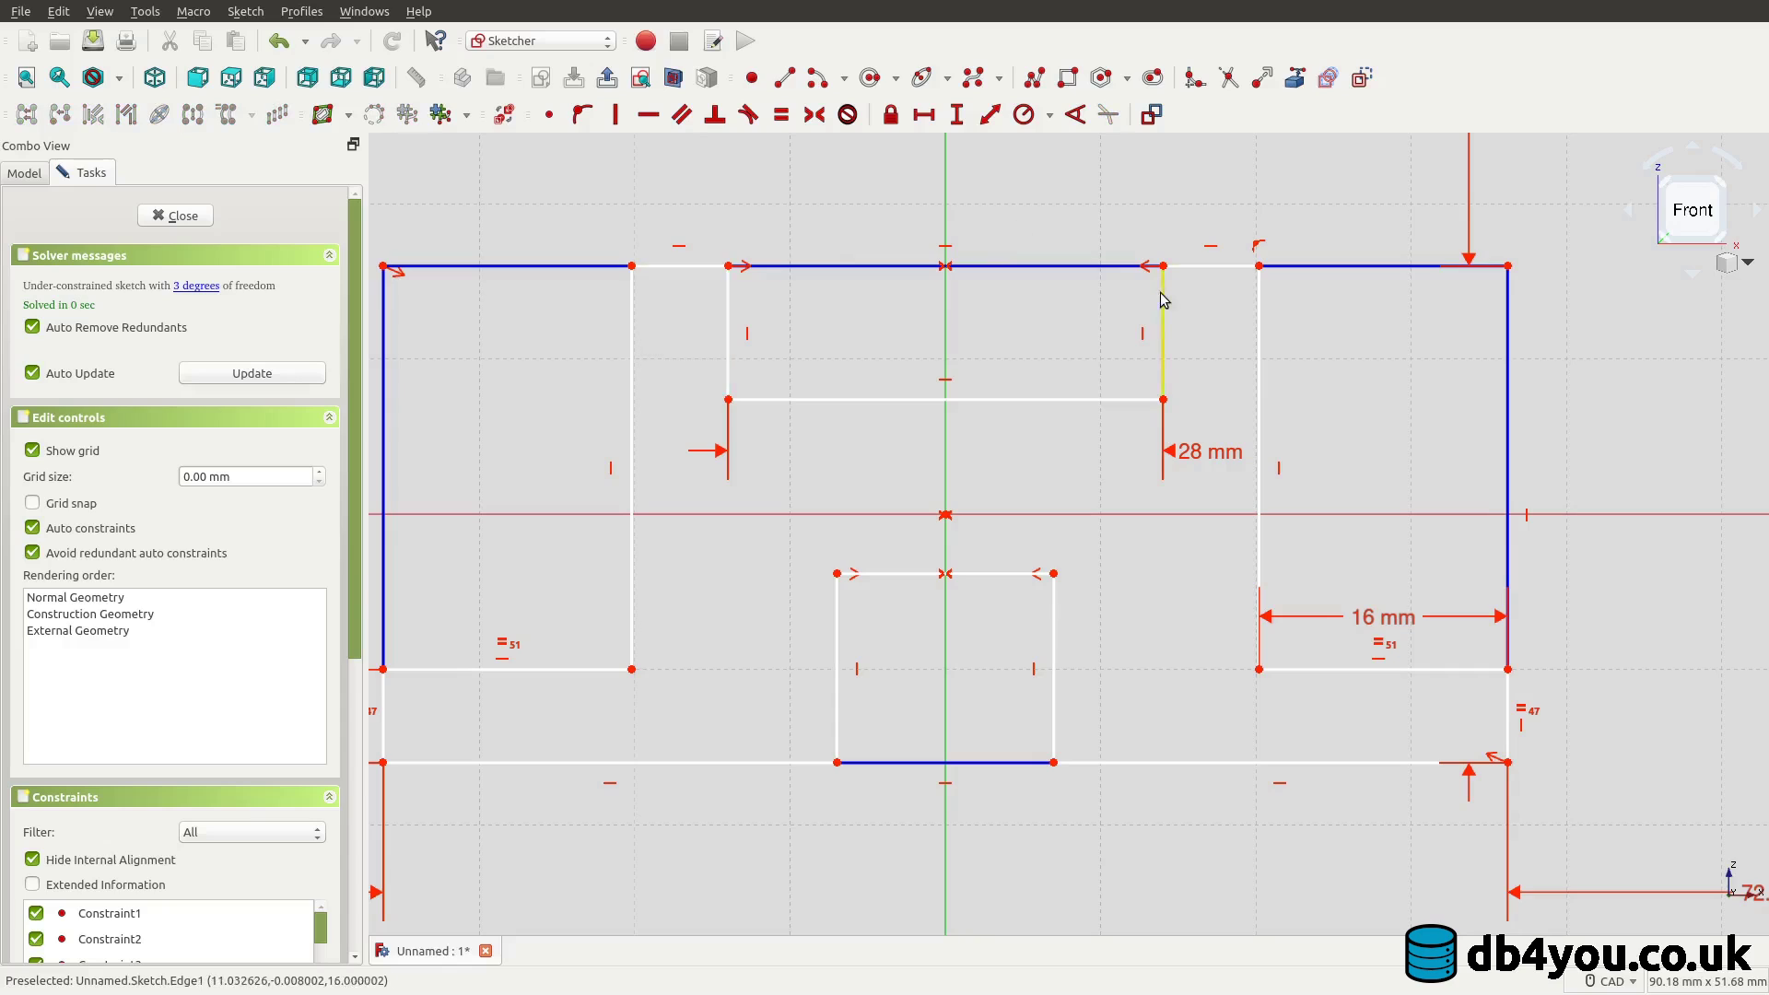
- Constrain the upper notch's right side to a vertical length of 6.4 mm
{"action": "left_click", "coordinate": [1163, 309]}
{"action": "left_click", "coordinate": [956, 116]}
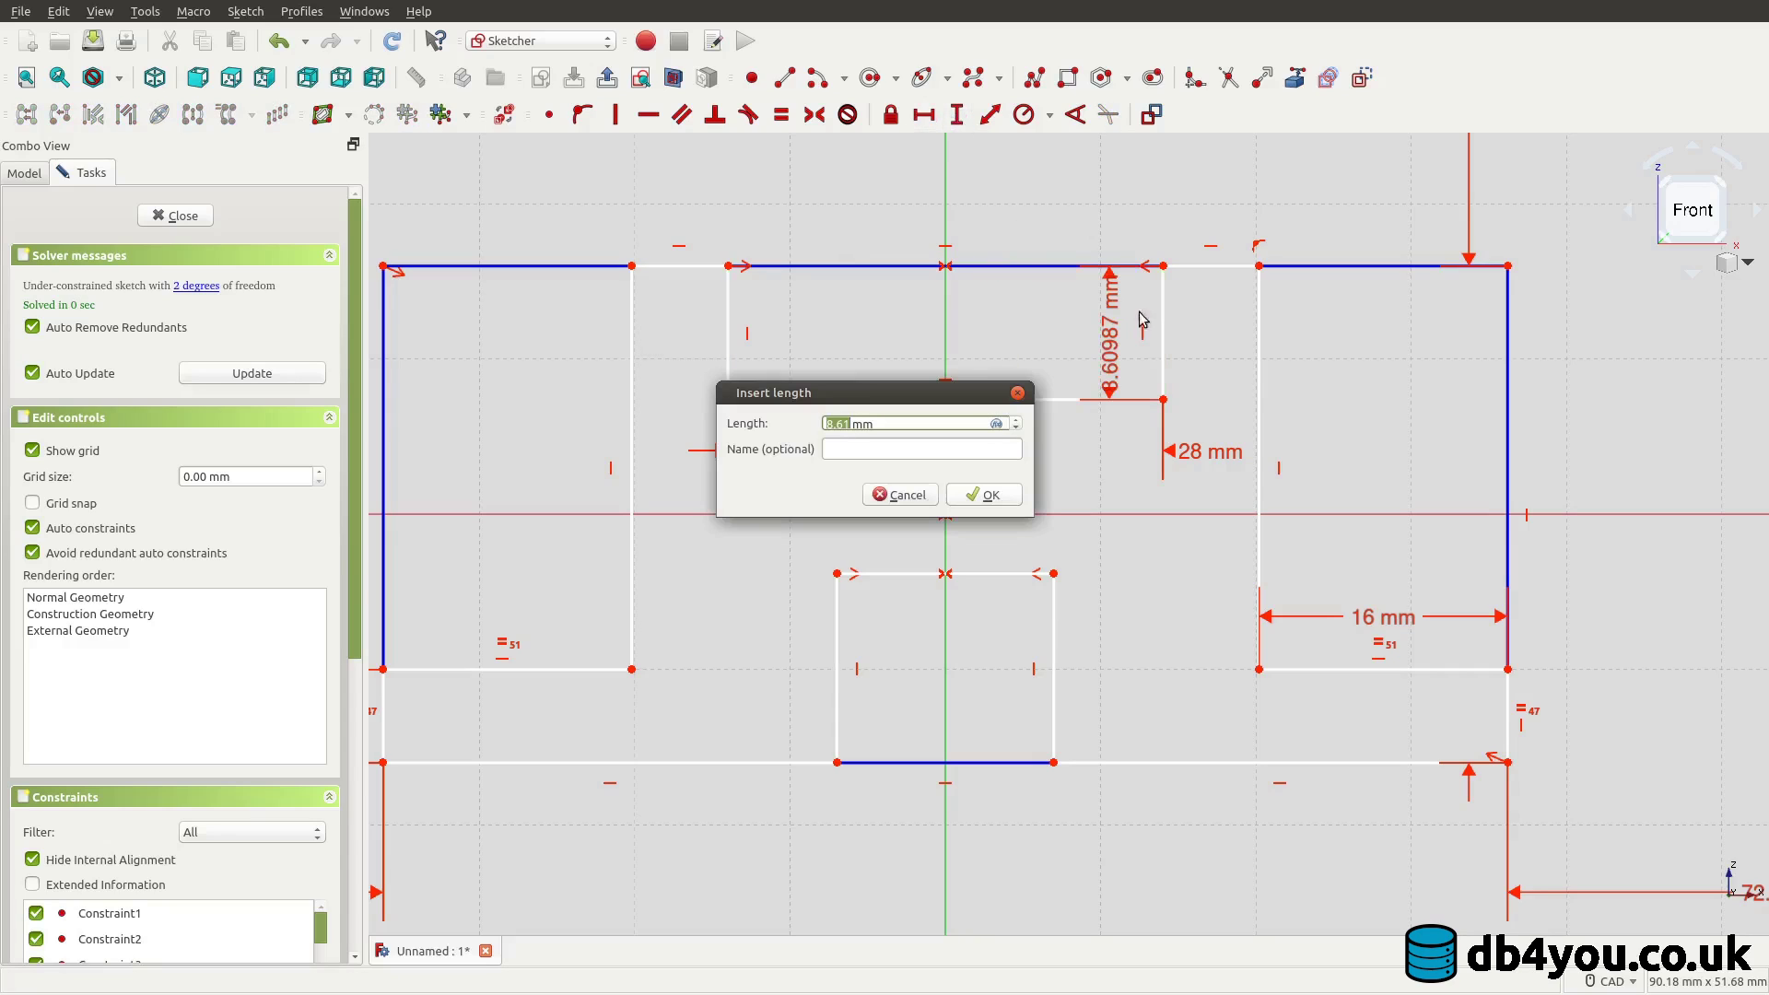
{"action": "type", "text": "6.4"}
{"action": "left_click", "coordinate": [988, 498]}
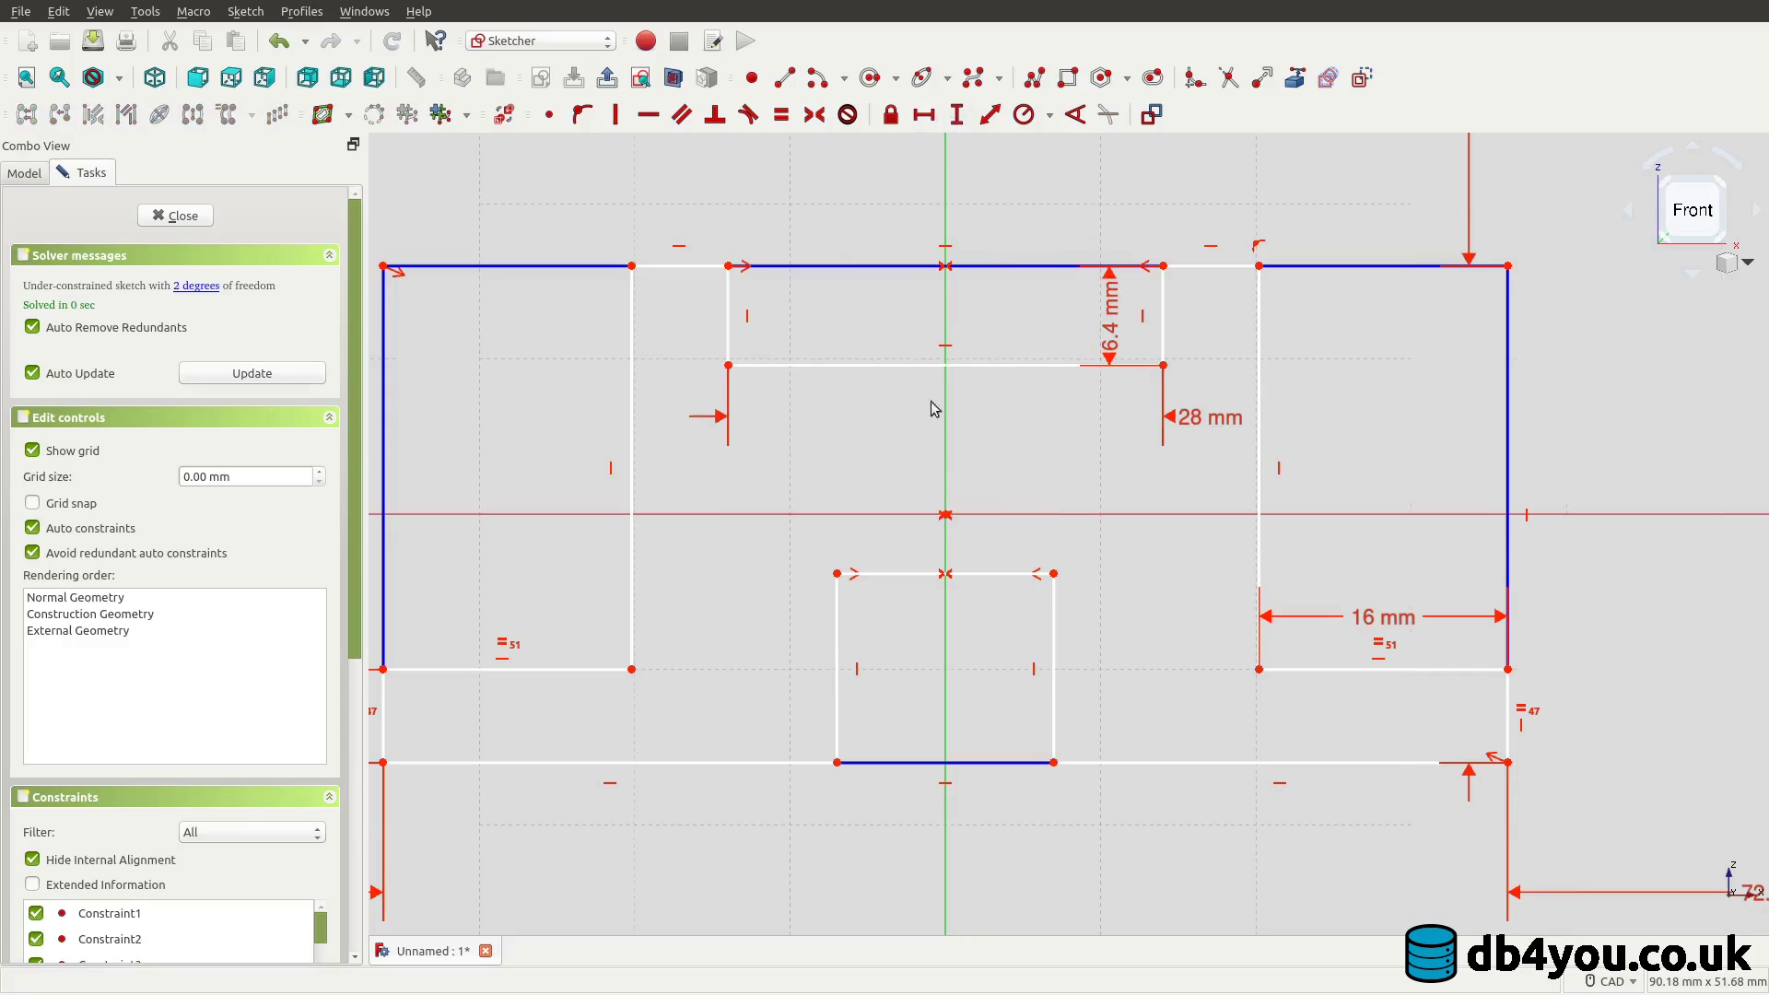
- Make the upper notch's two vertical sides equal in length and move the 6.4 mm dimension above the profile
{"action": "left_click", "coordinate": [730, 325]}
{"action": "left_click", "coordinate": [1164, 330]}
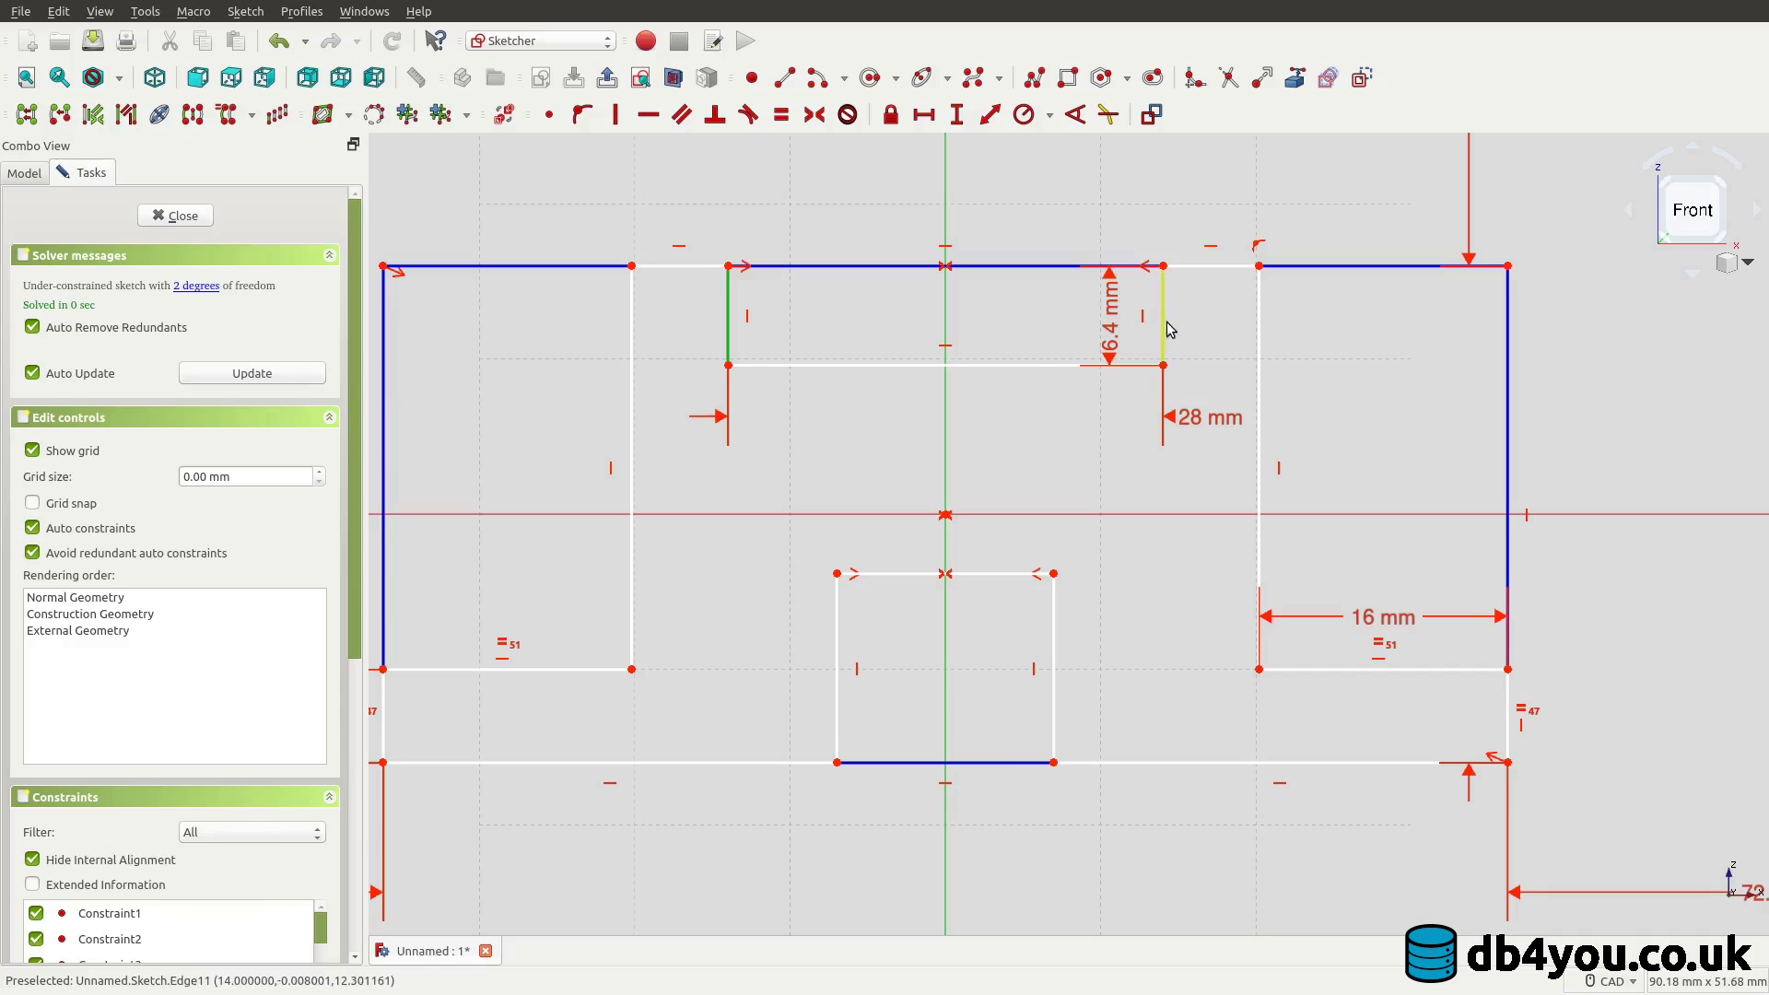
{"action": "left_click", "coordinate": [781, 118]}
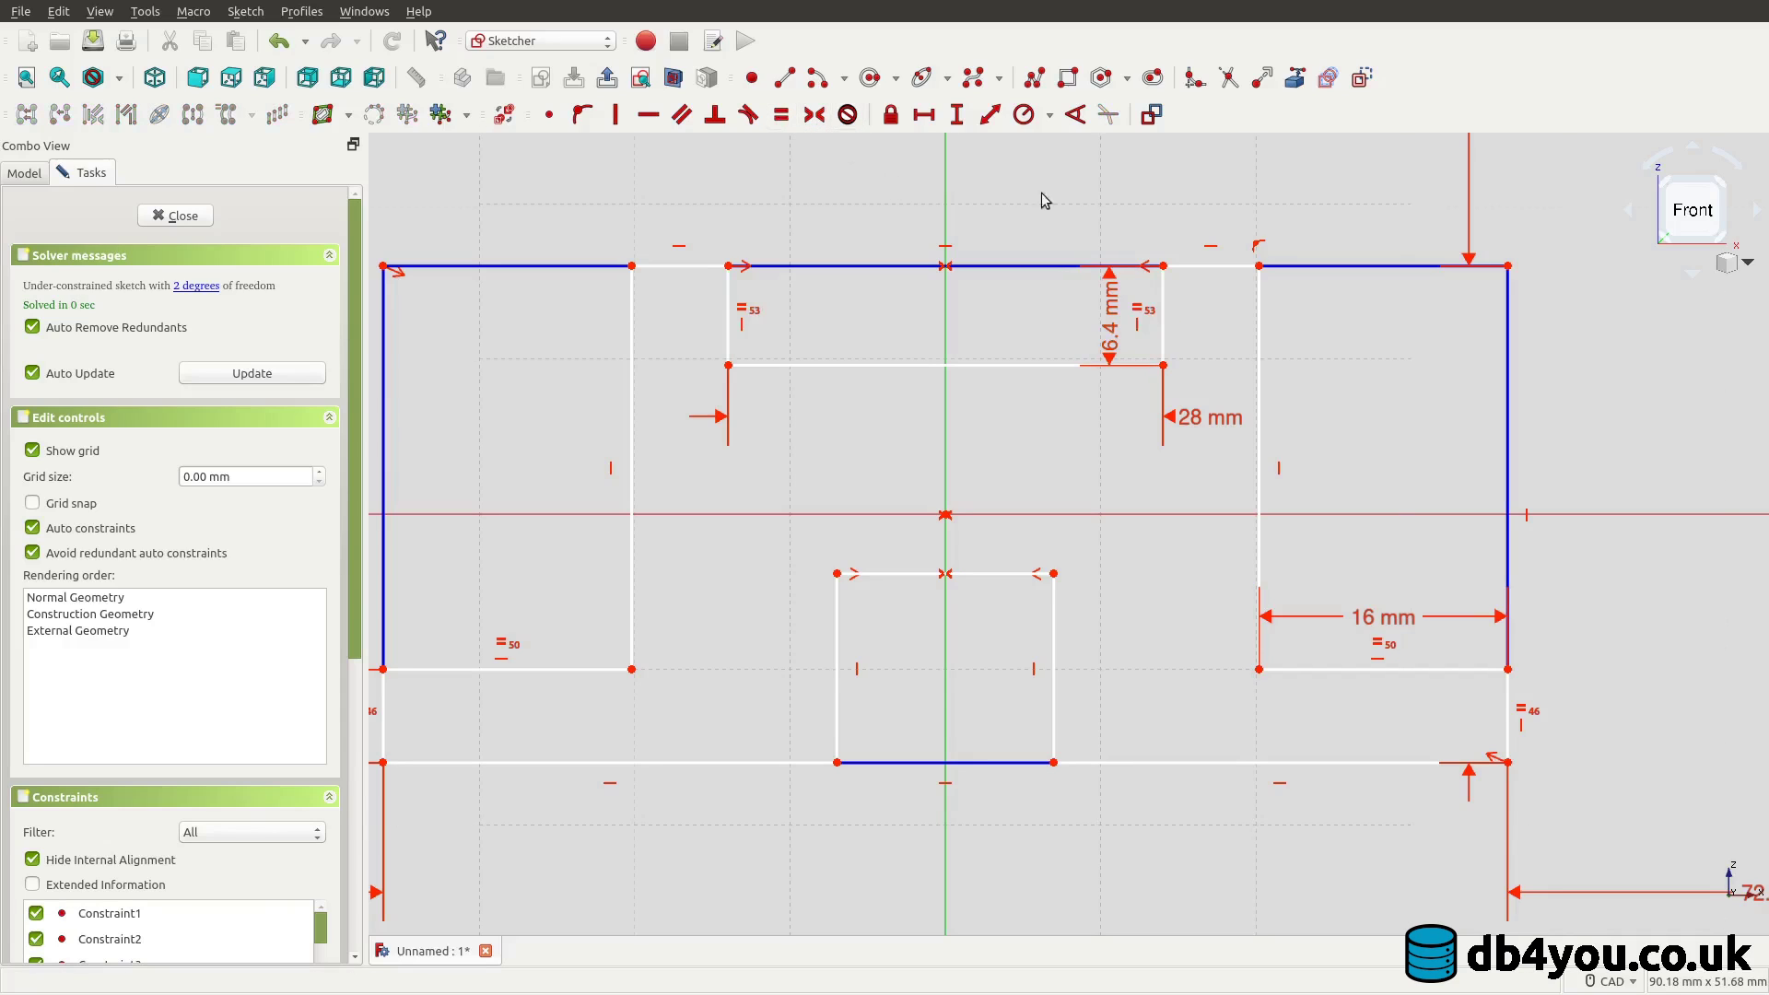
{"action": "left_click_drag", "start_coordinate": [1109, 343], "coordinate": [1111, 172]}
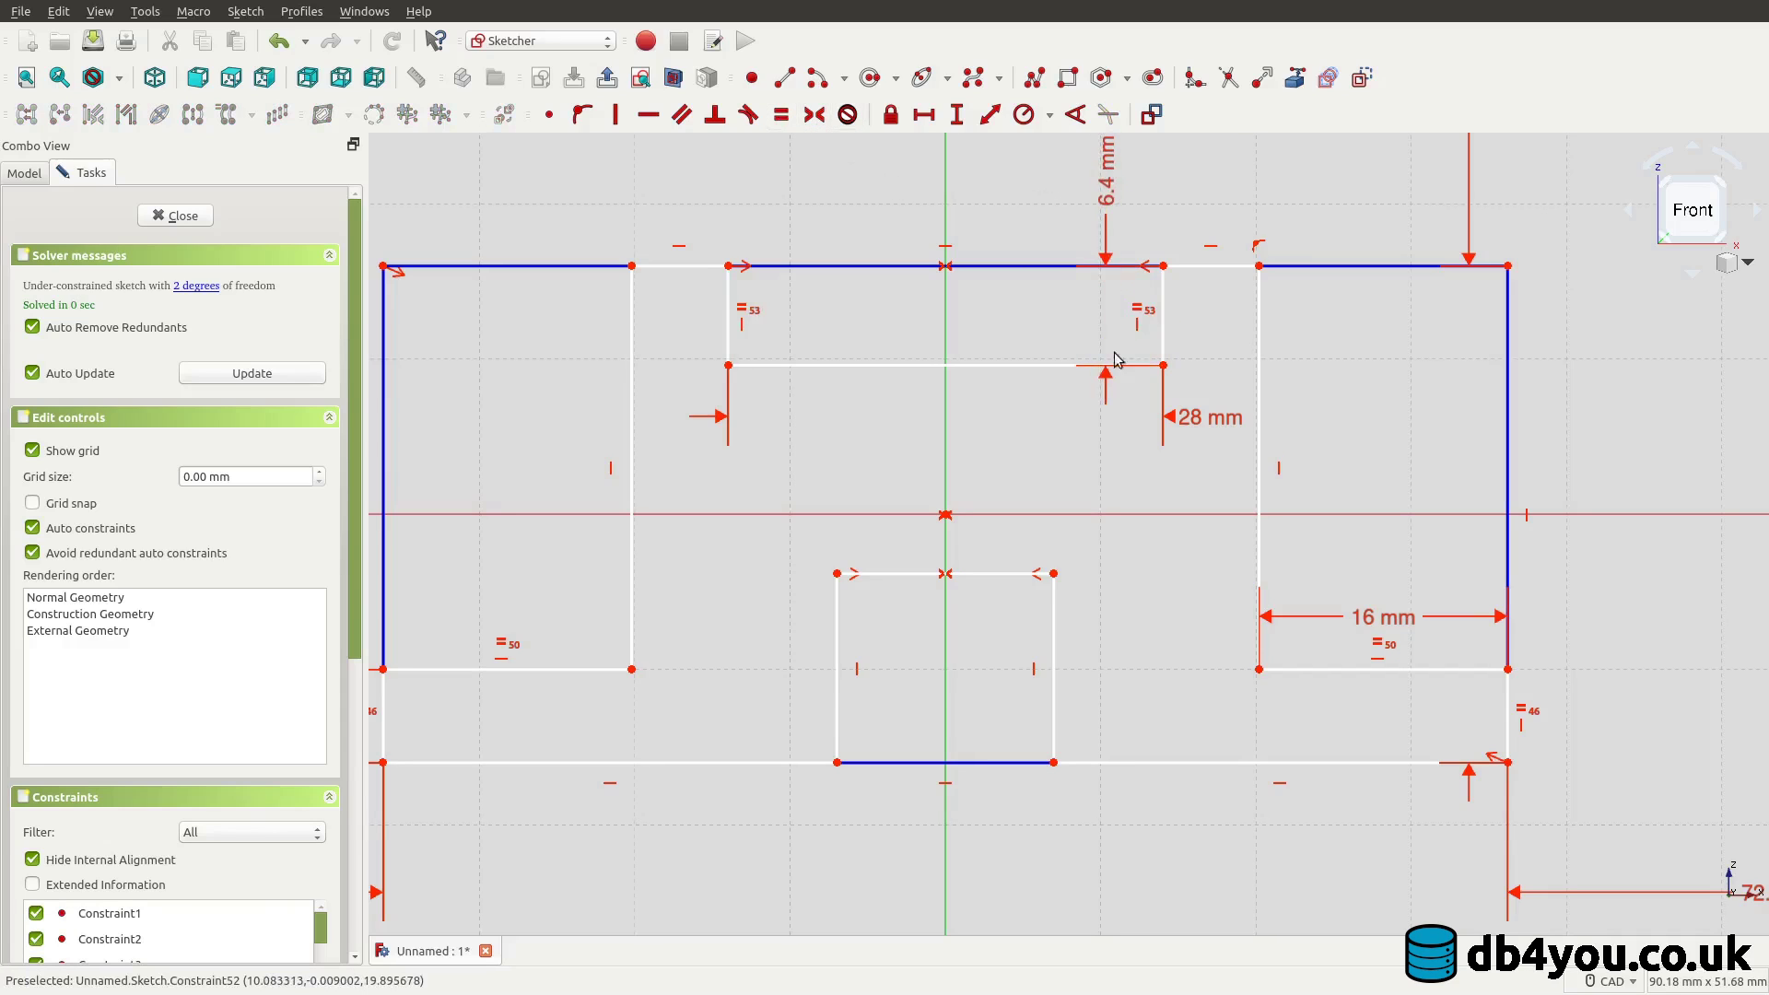
- Constrain the lower notch's top edge to a horizontal length of 24 mm
{"action": "middle_click_drag", "start_coordinate": [1024, 424], "coordinate": [1094, 377]}
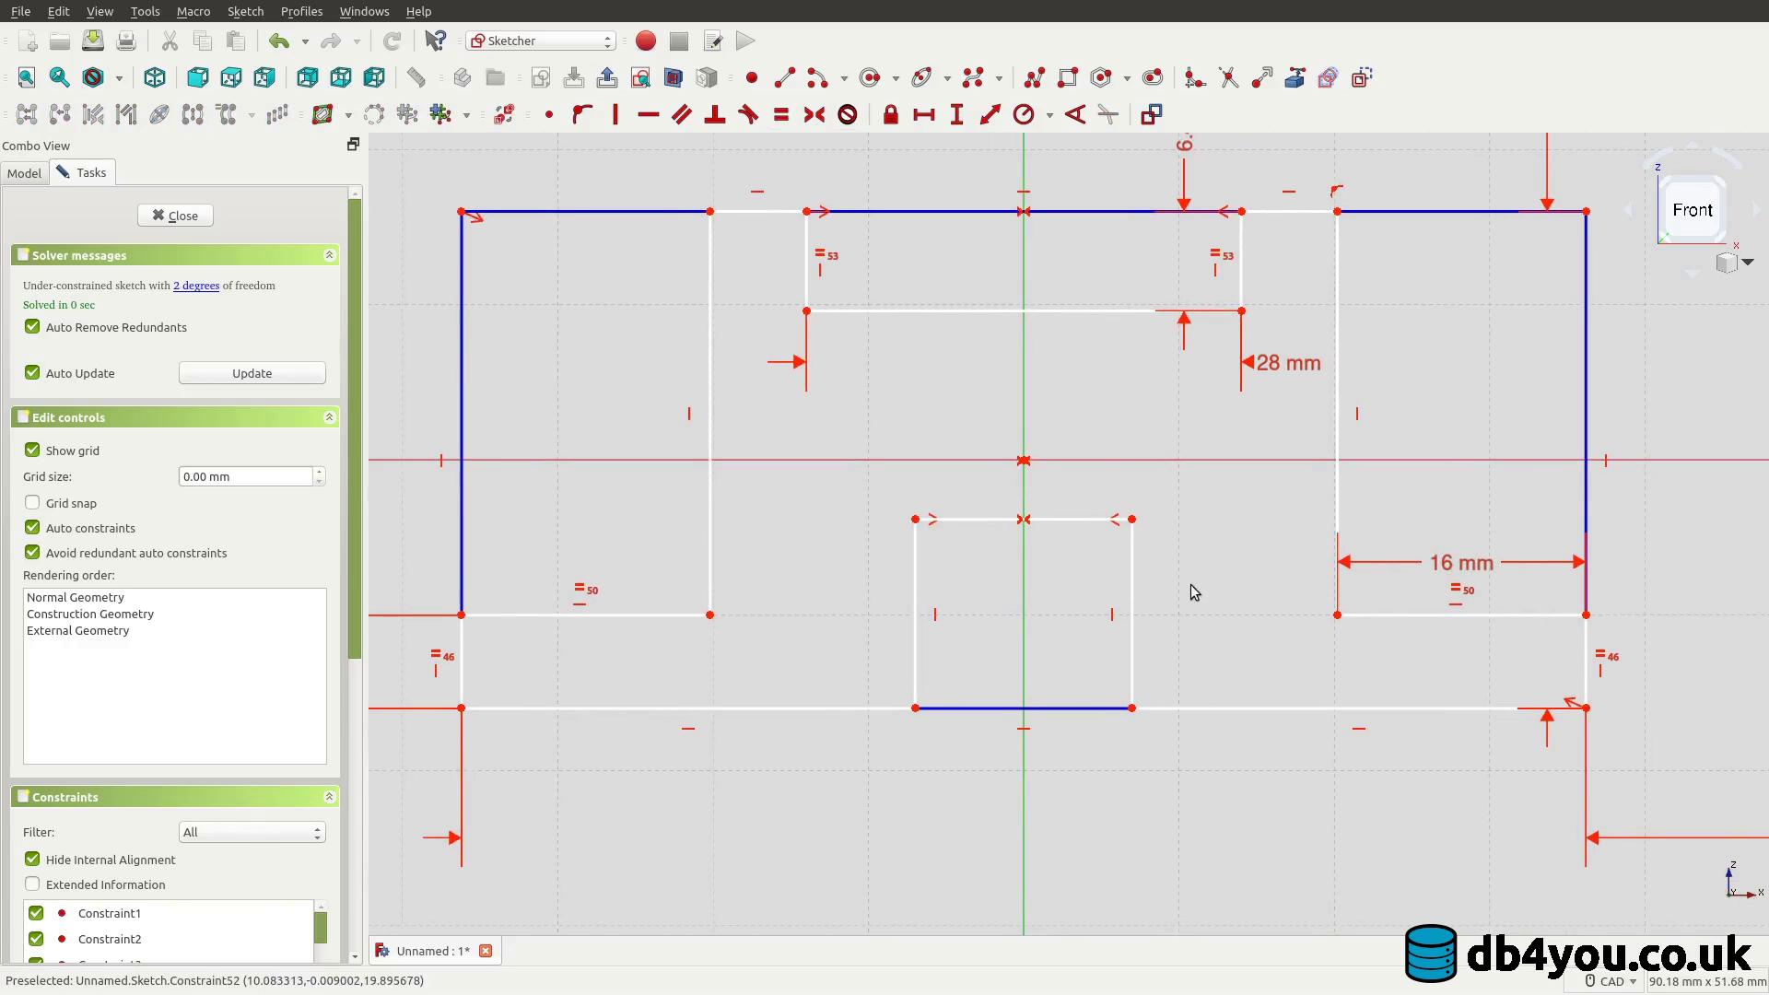
{"action": "middle_click_drag", "start_coordinate": [1198, 606], "coordinate": [1198, 548]}
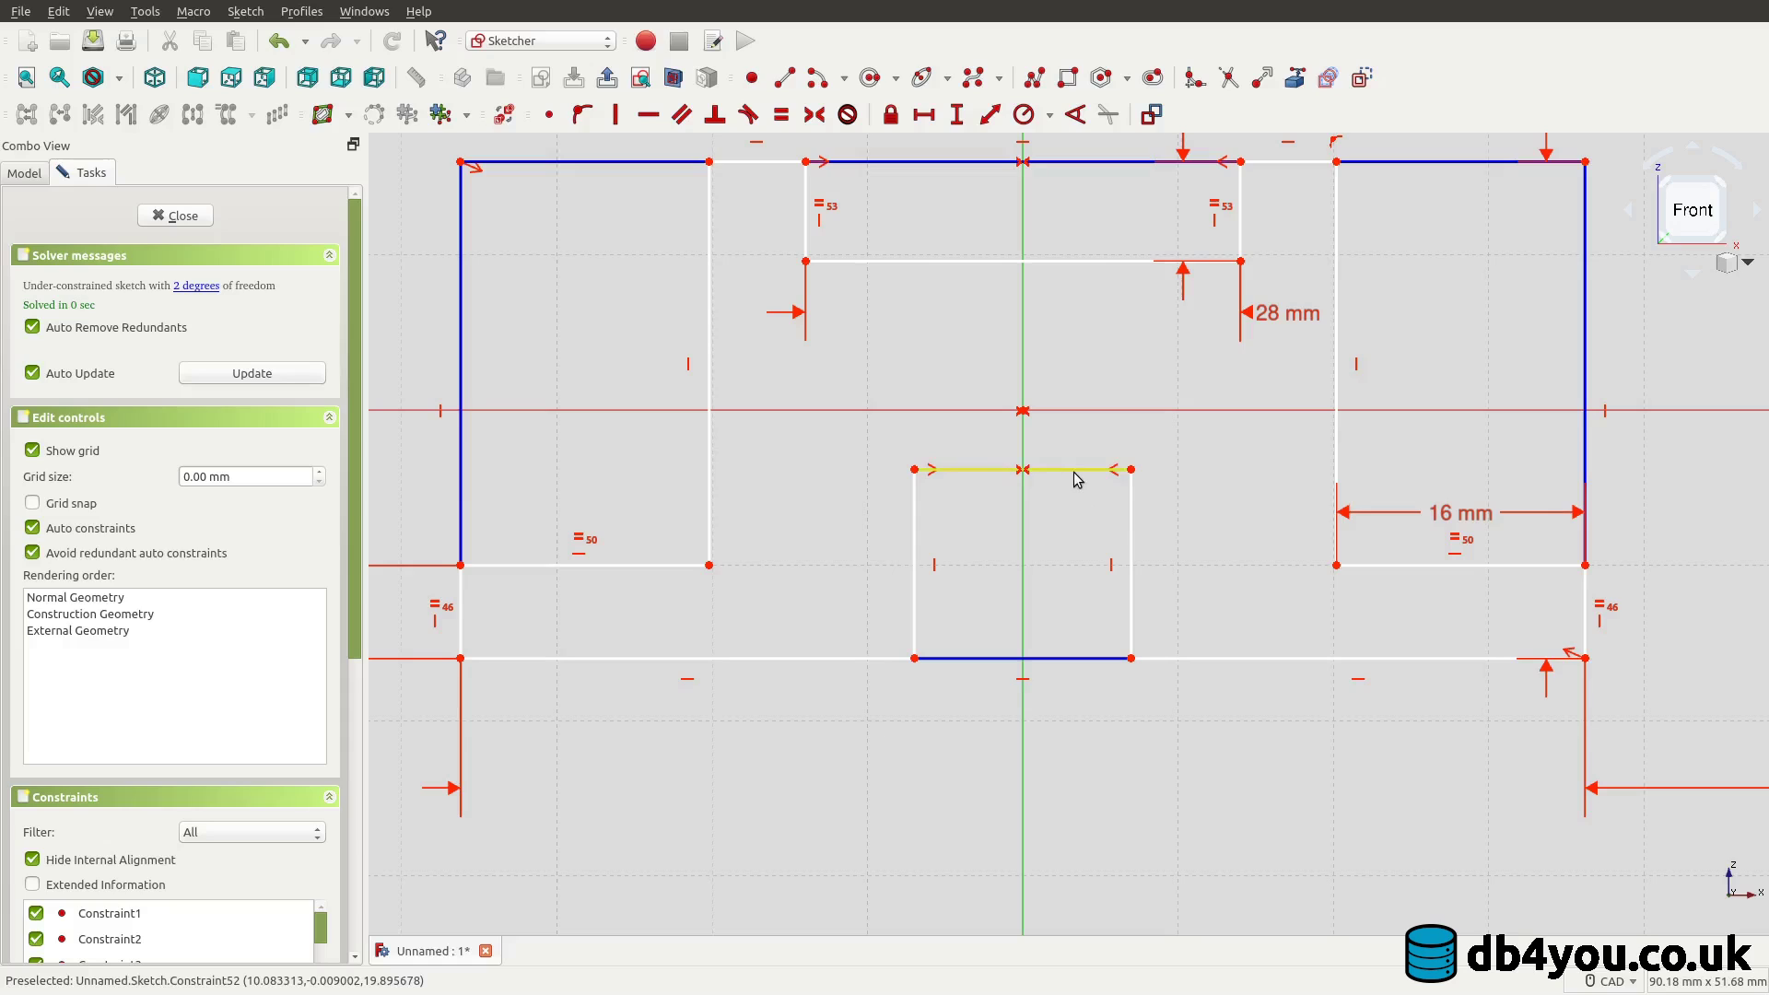
{"action": "left_click", "coordinate": [1075, 472]}
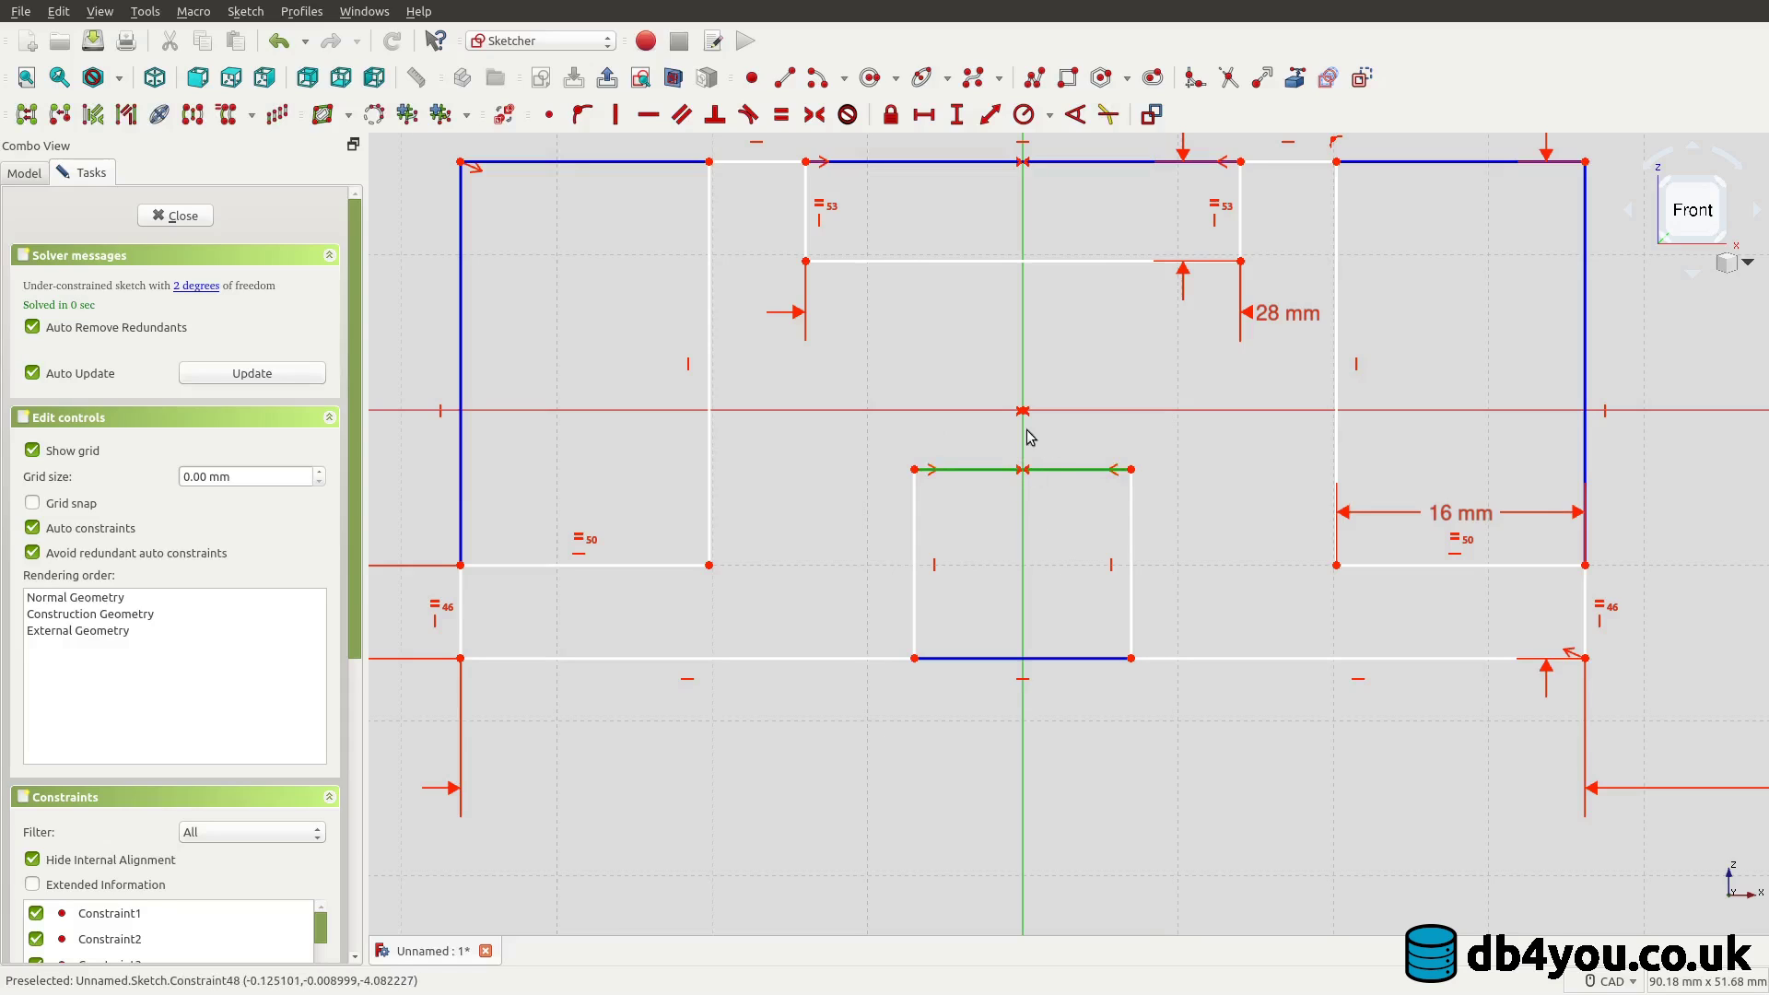
{"action": "left_click", "coordinate": [925, 117]}
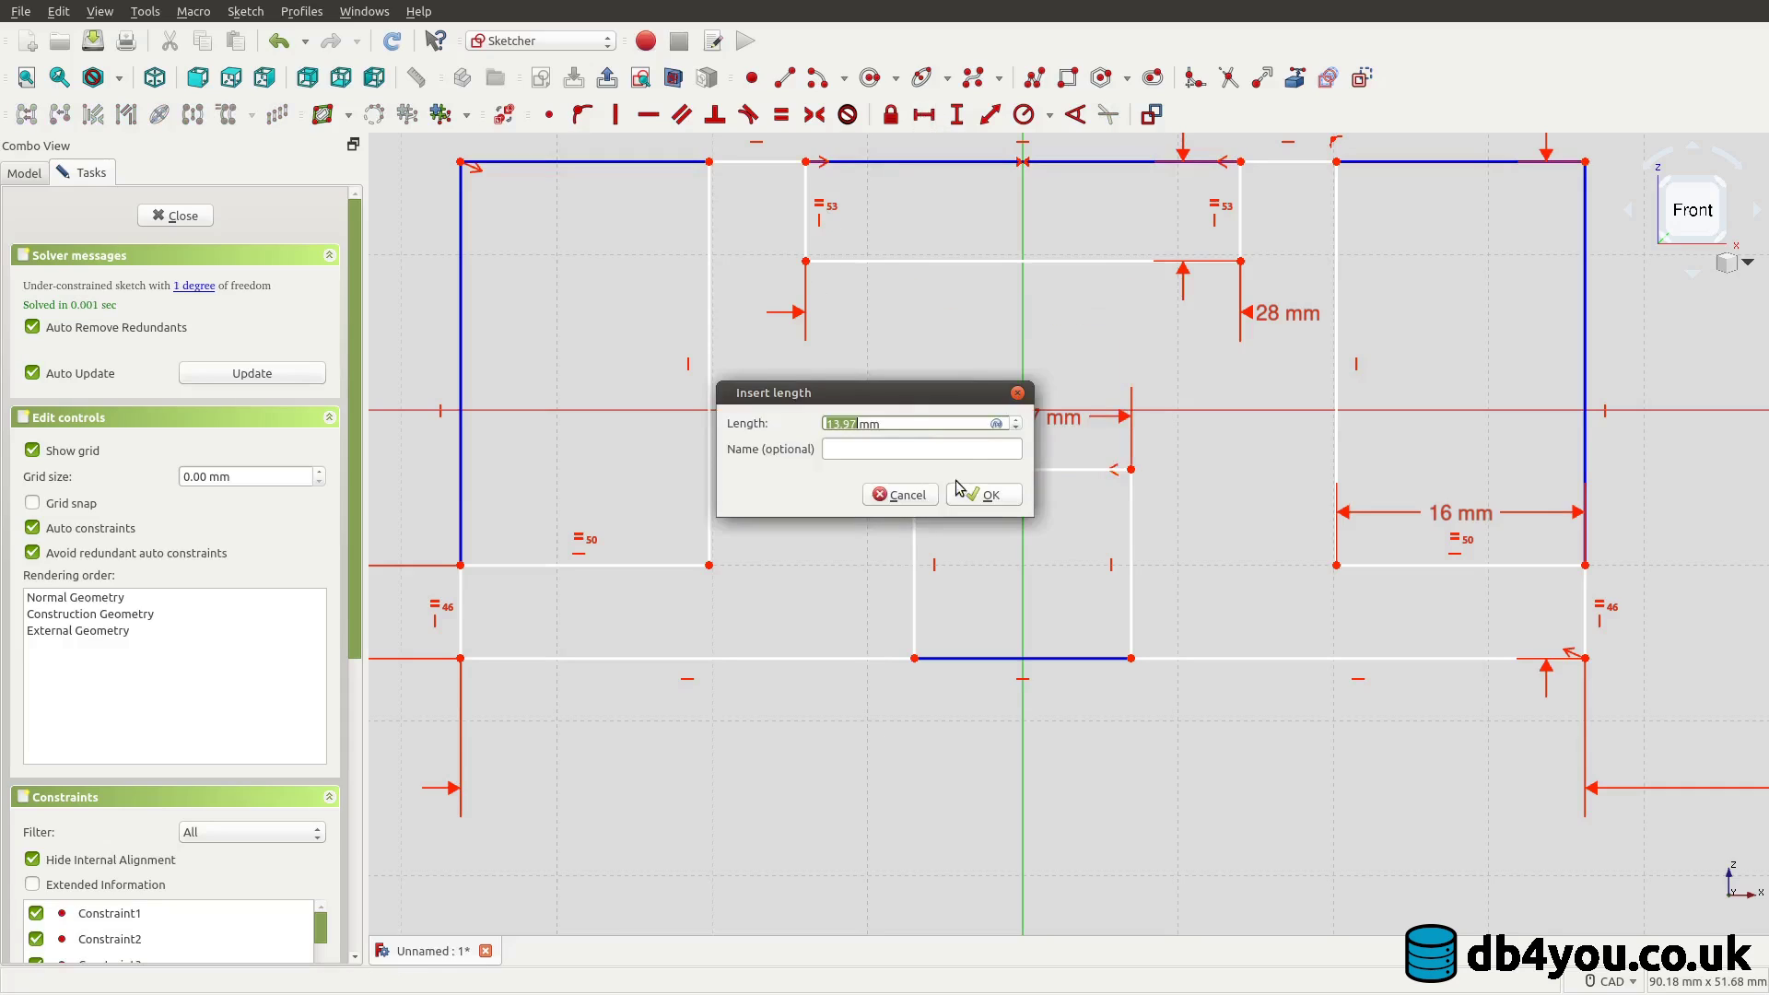
{"action": "type", "text": "24"}
{"action": "left_click", "coordinate": [988, 496]}
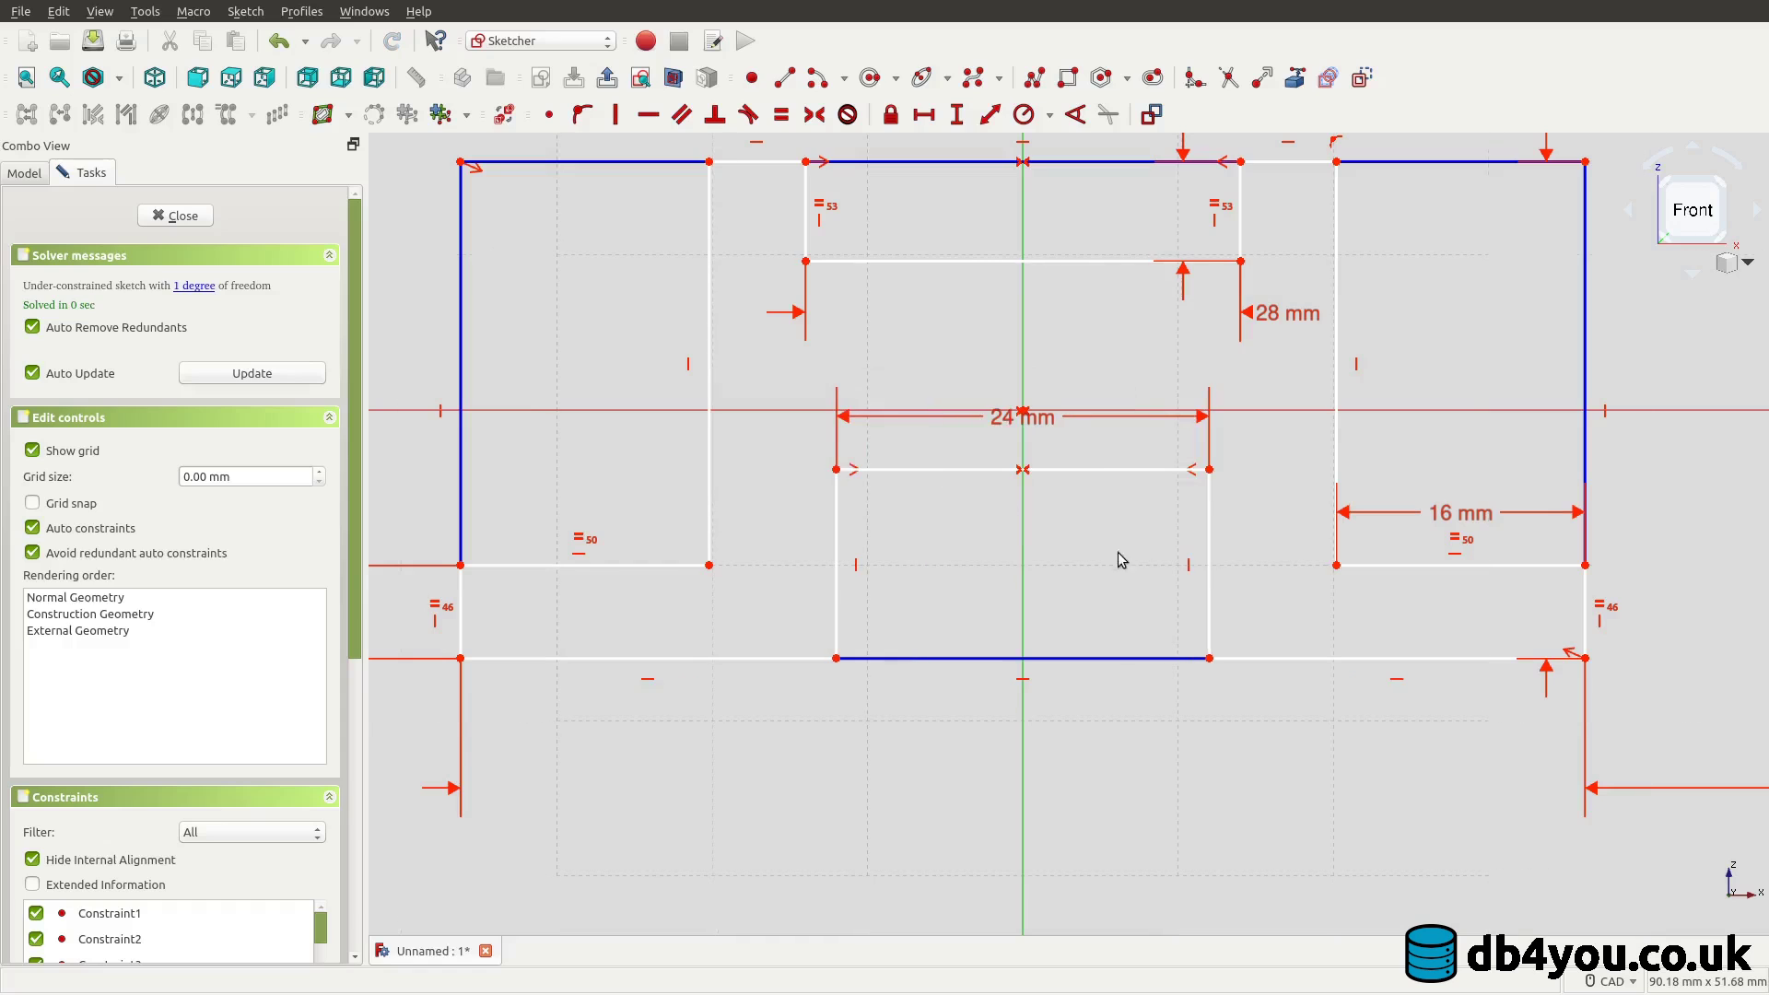
- Constrain the lower notch's right side to a vertical length of 9.6 mm
{"action": "left_click", "coordinate": [1208, 581]}
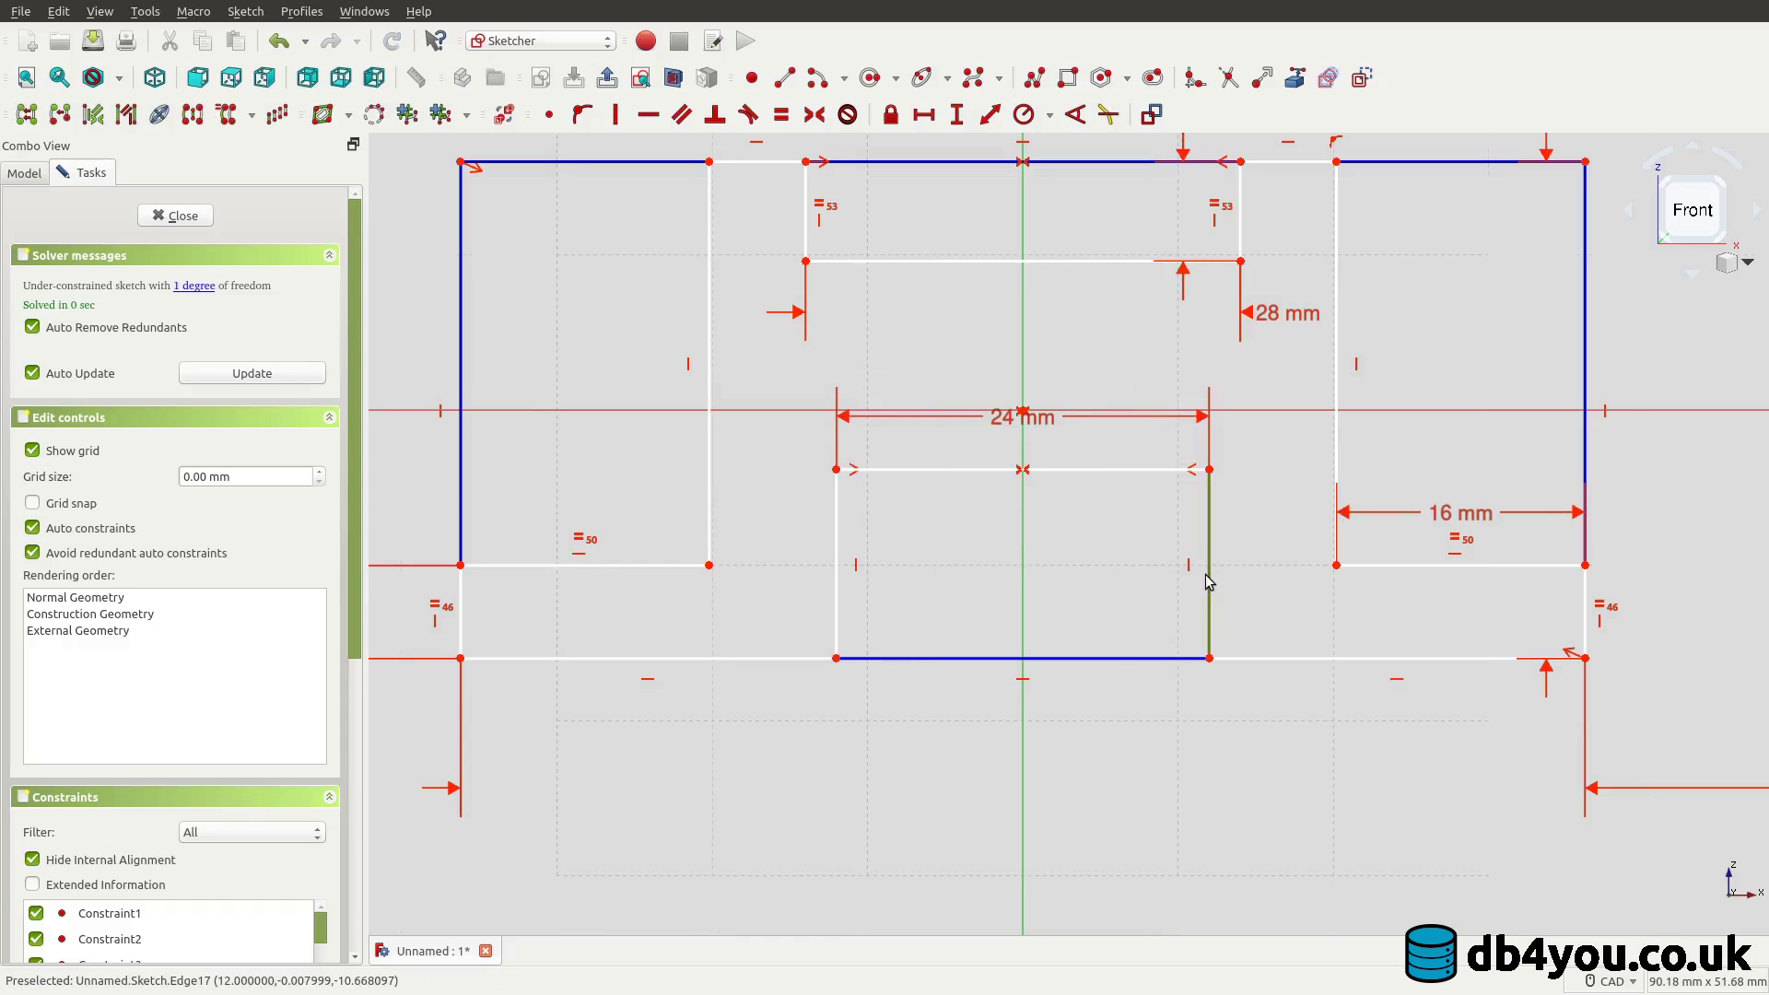
{"action": "left_click", "coordinate": [957, 114]}
{"action": "type", "text": "9.6mm"}
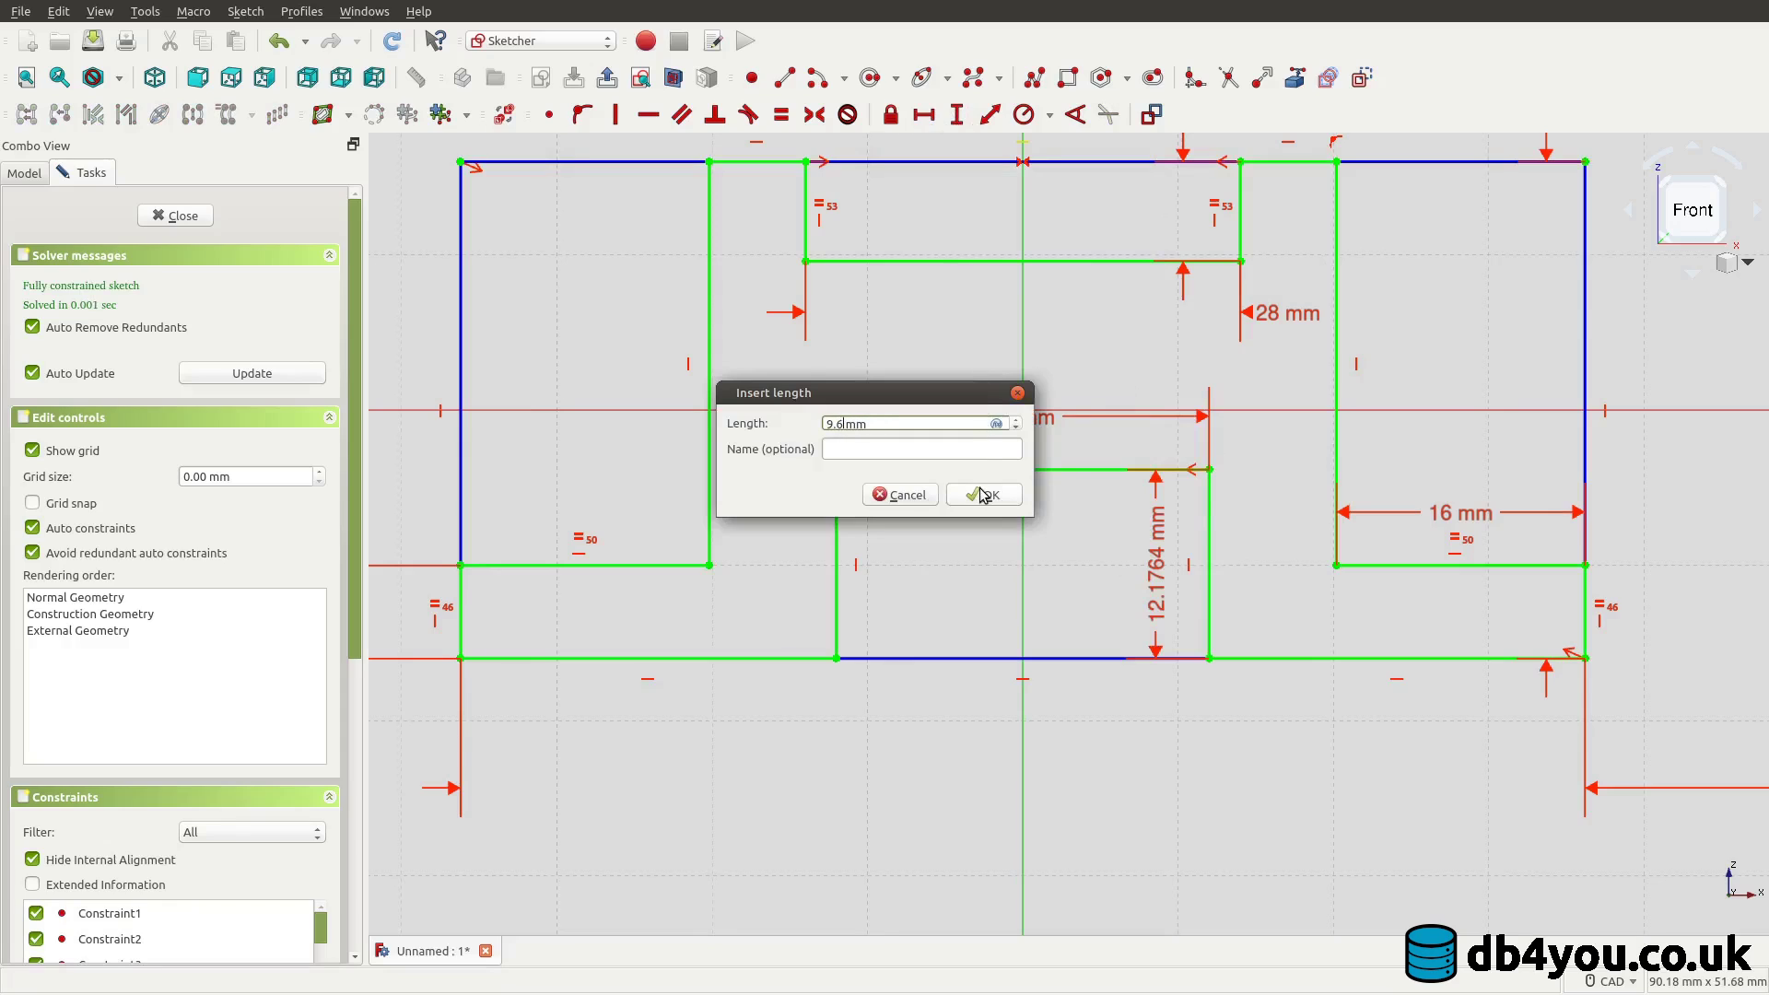
{"action": "left_click", "coordinate": [983, 495]}
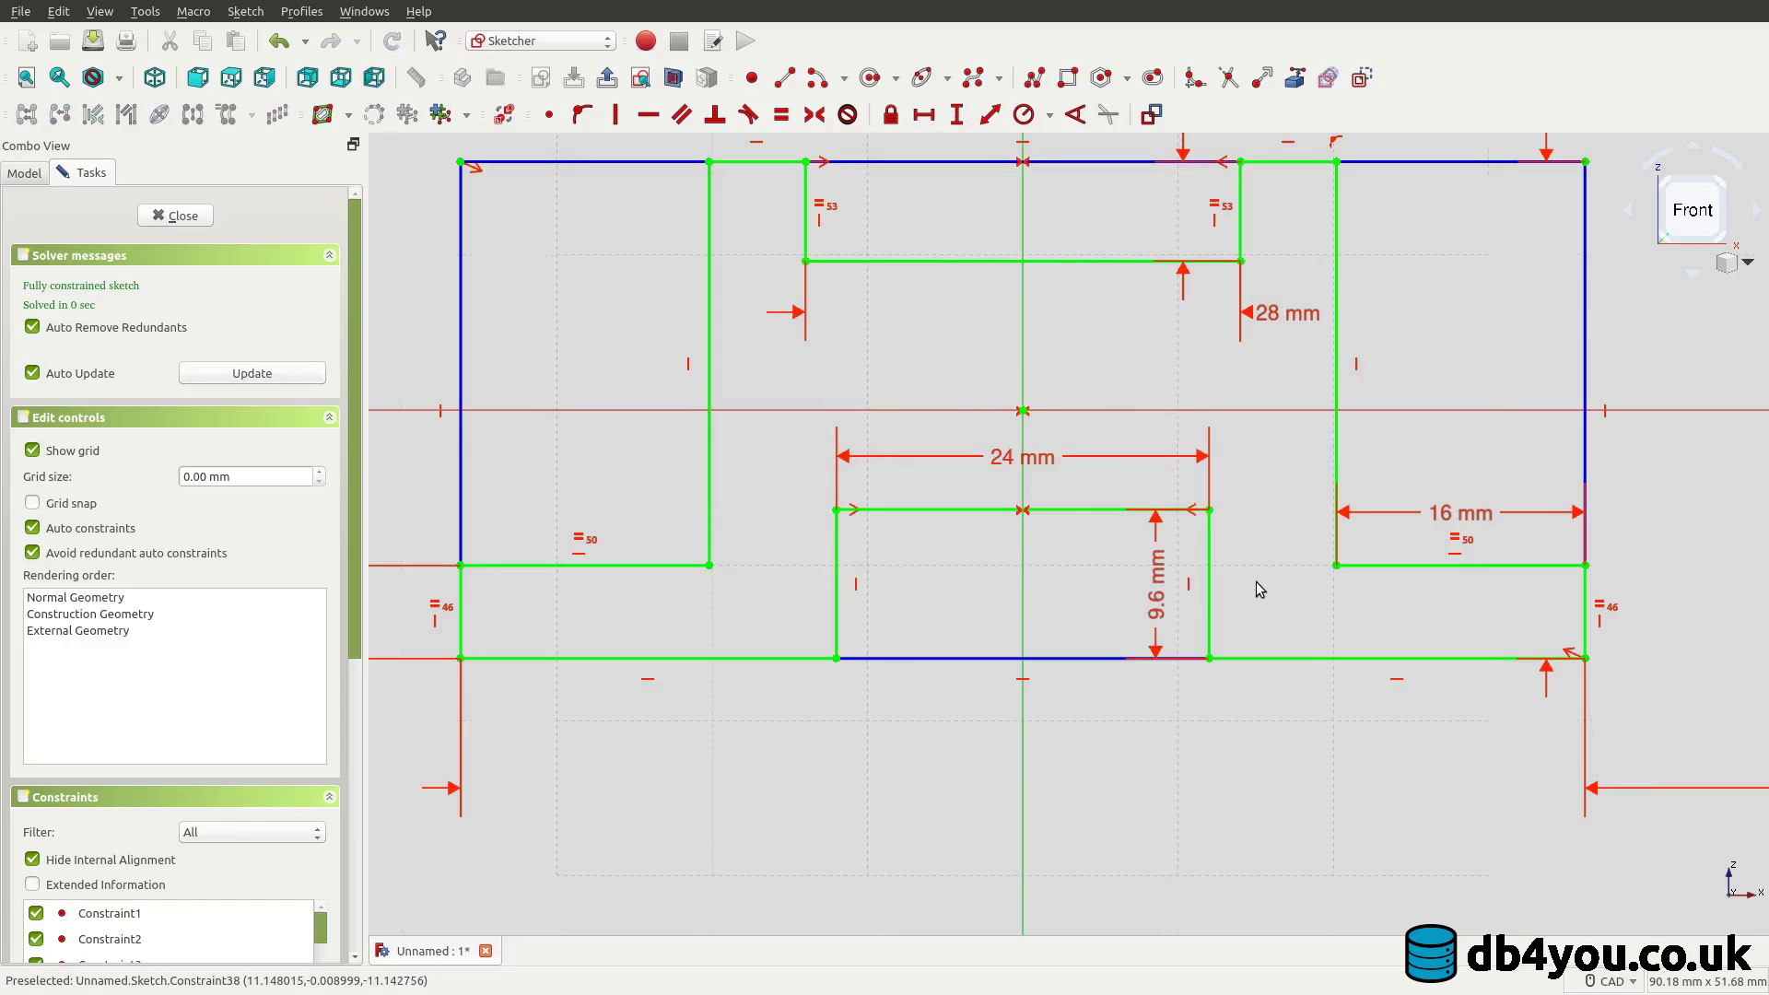
{"action": "scroll", "coordinate": [1252, 501], "scroll_direction": "down", "scroll_amount": 4}
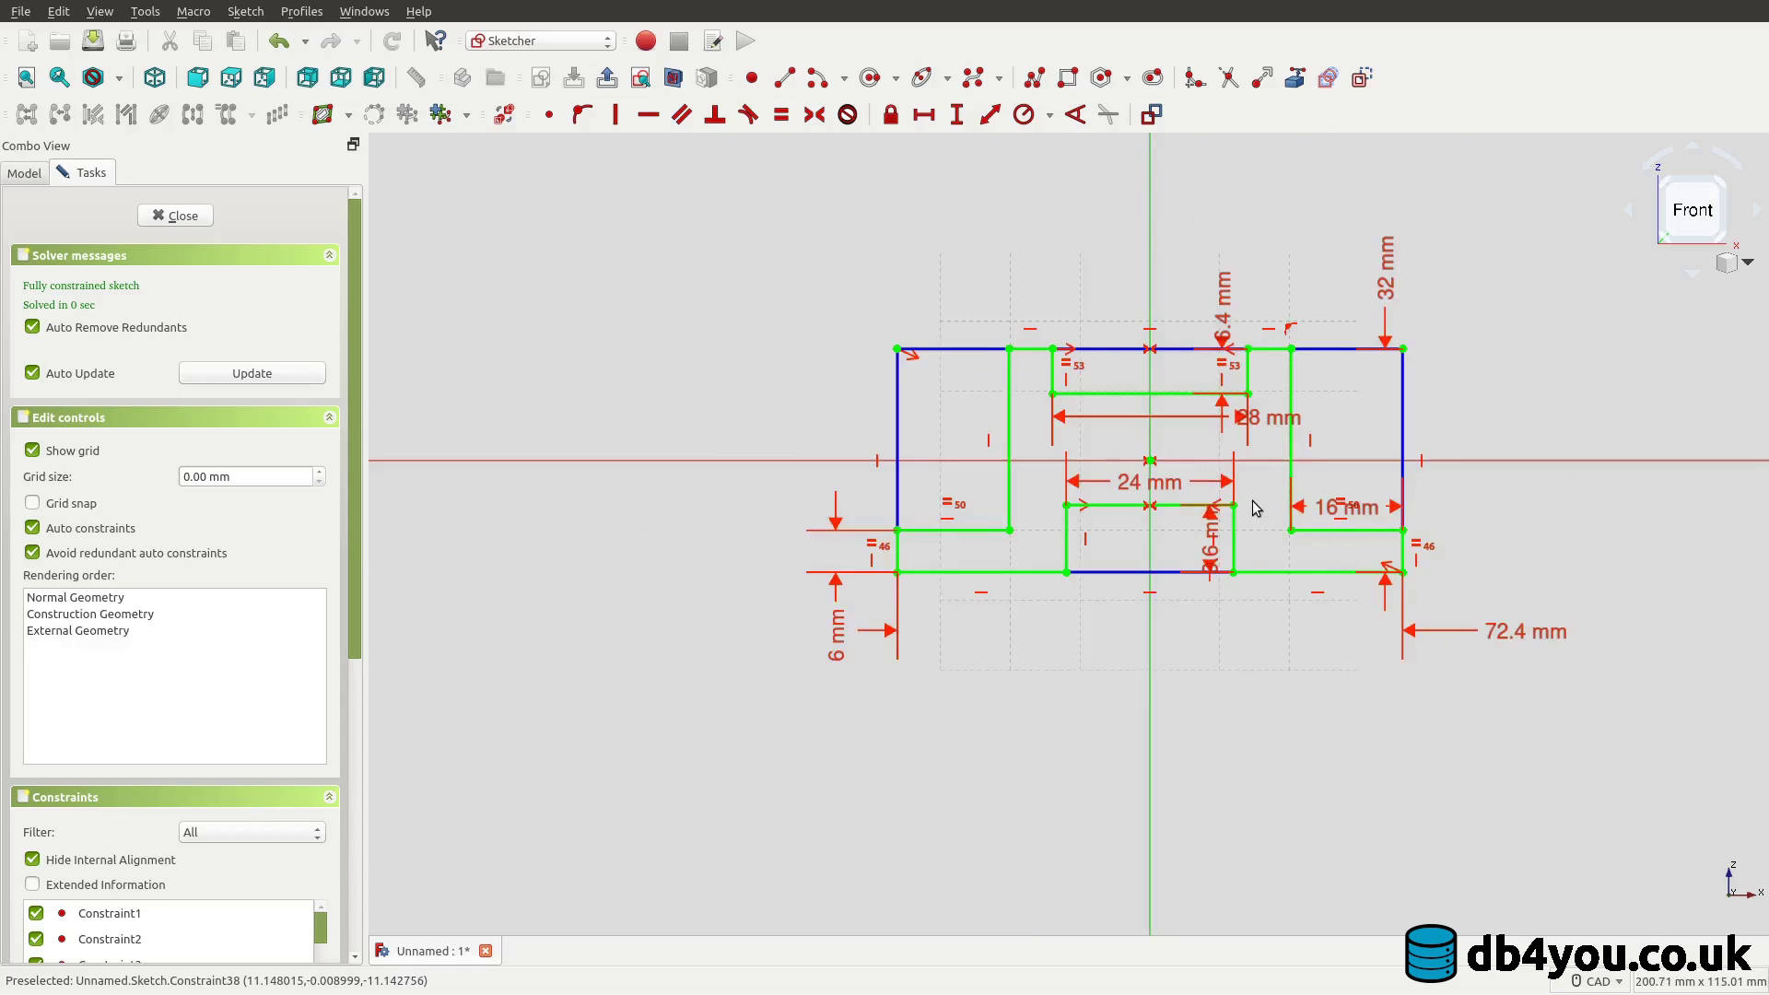
{"action": "middle_click_drag", "start_coordinate": [1252, 501], "coordinate": [1082, 569]}
{"action": "scroll", "coordinate": [1082, 569], "scroll_direction": "up", "scroll_amount": 2}
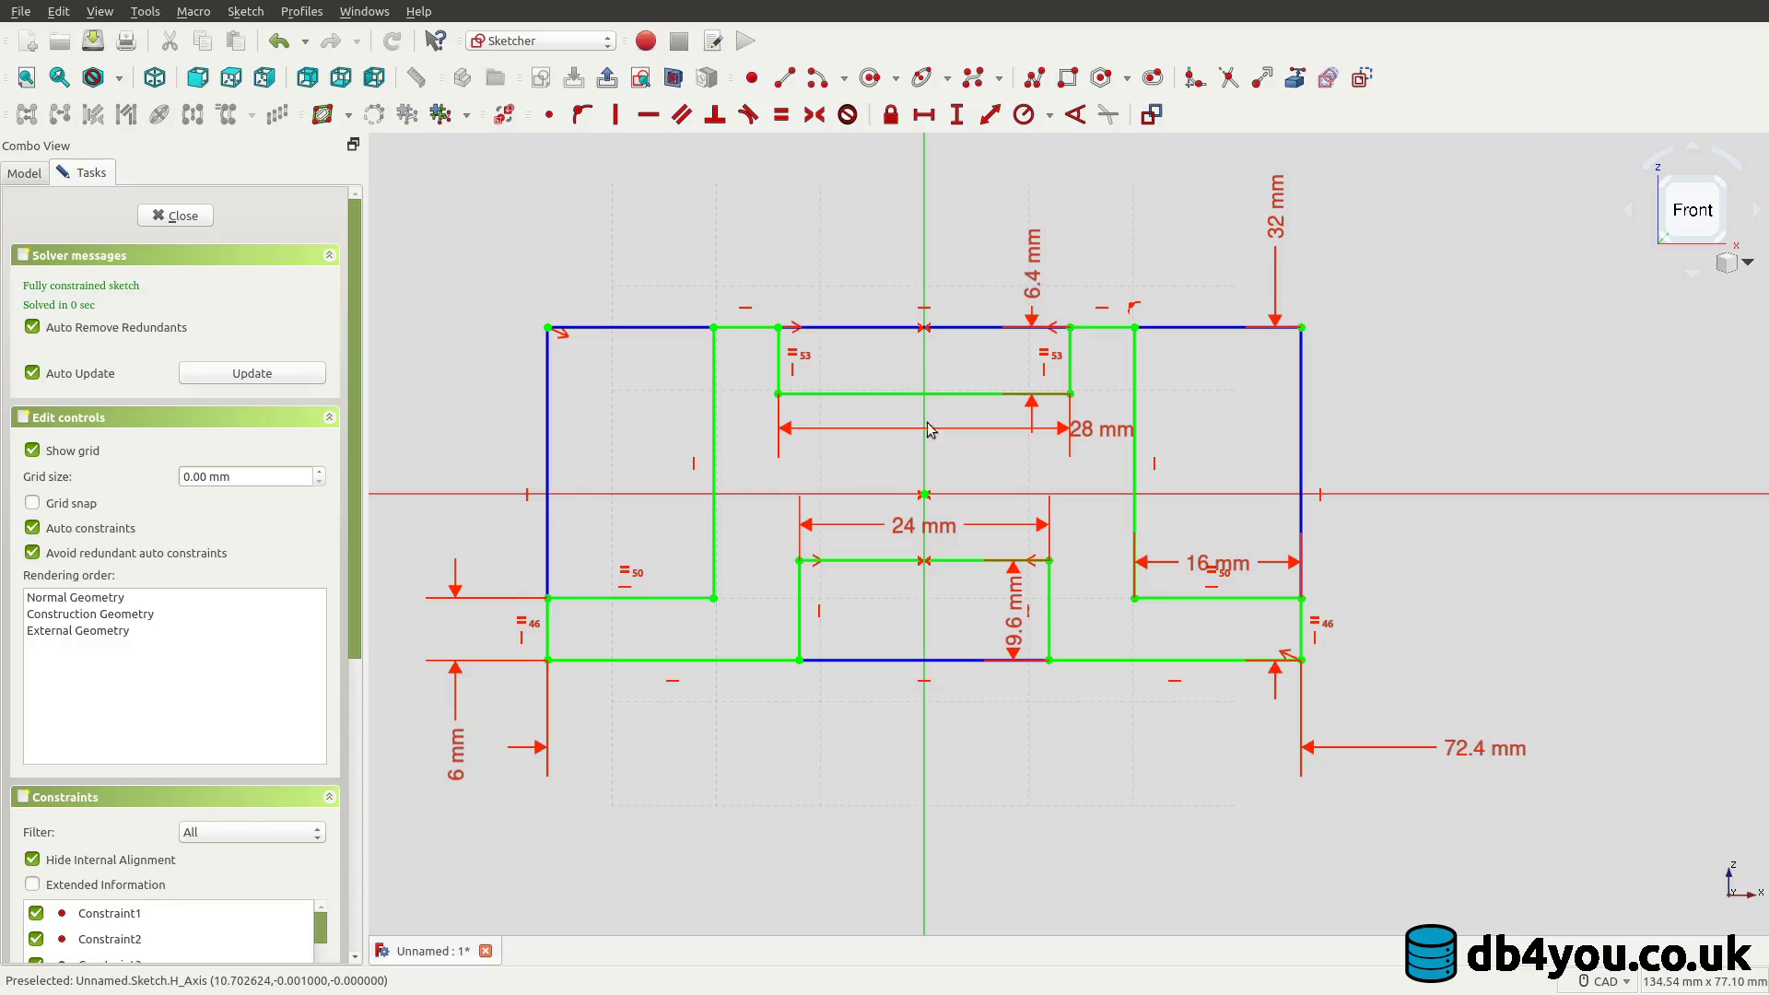
- Finish the sketch and pad the profile 10 mm into a solid
{"action": "left_click", "coordinate": [179, 218]}
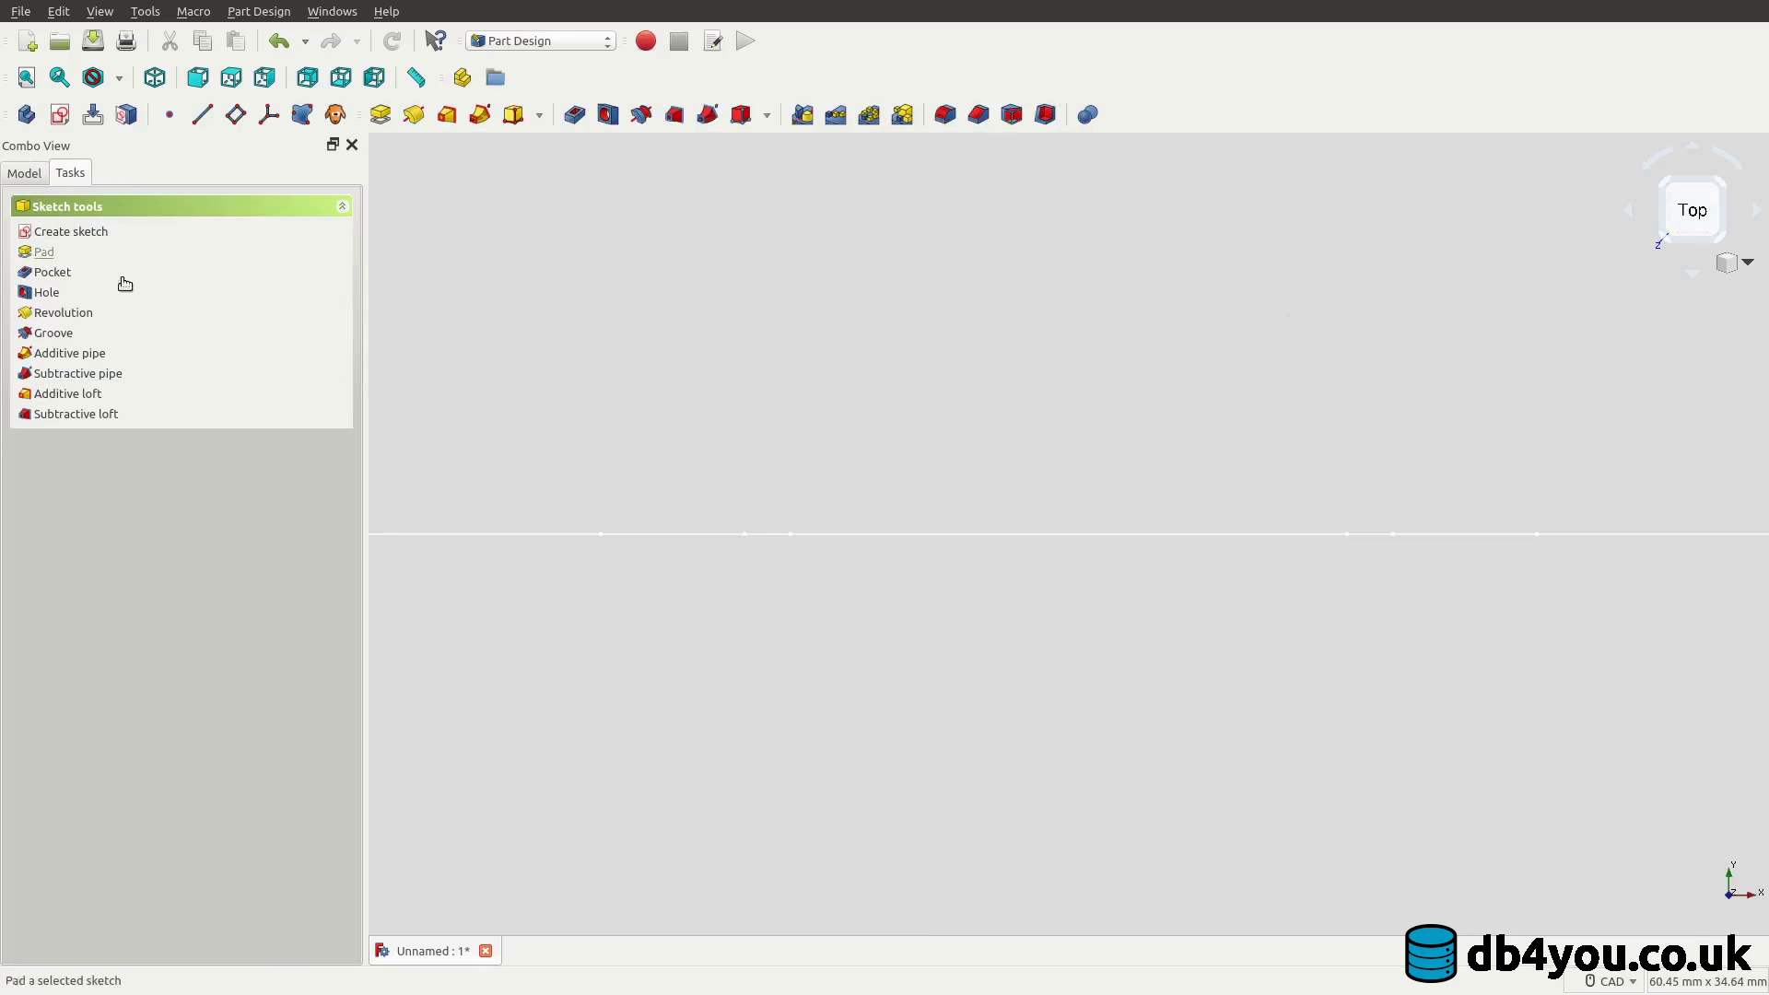
{"action": "left_click", "coordinate": [42, 252]}
{"action": "scroll", "coordinate": [720, 457], "scroll_direction": "down", "scroll_amount": 2}
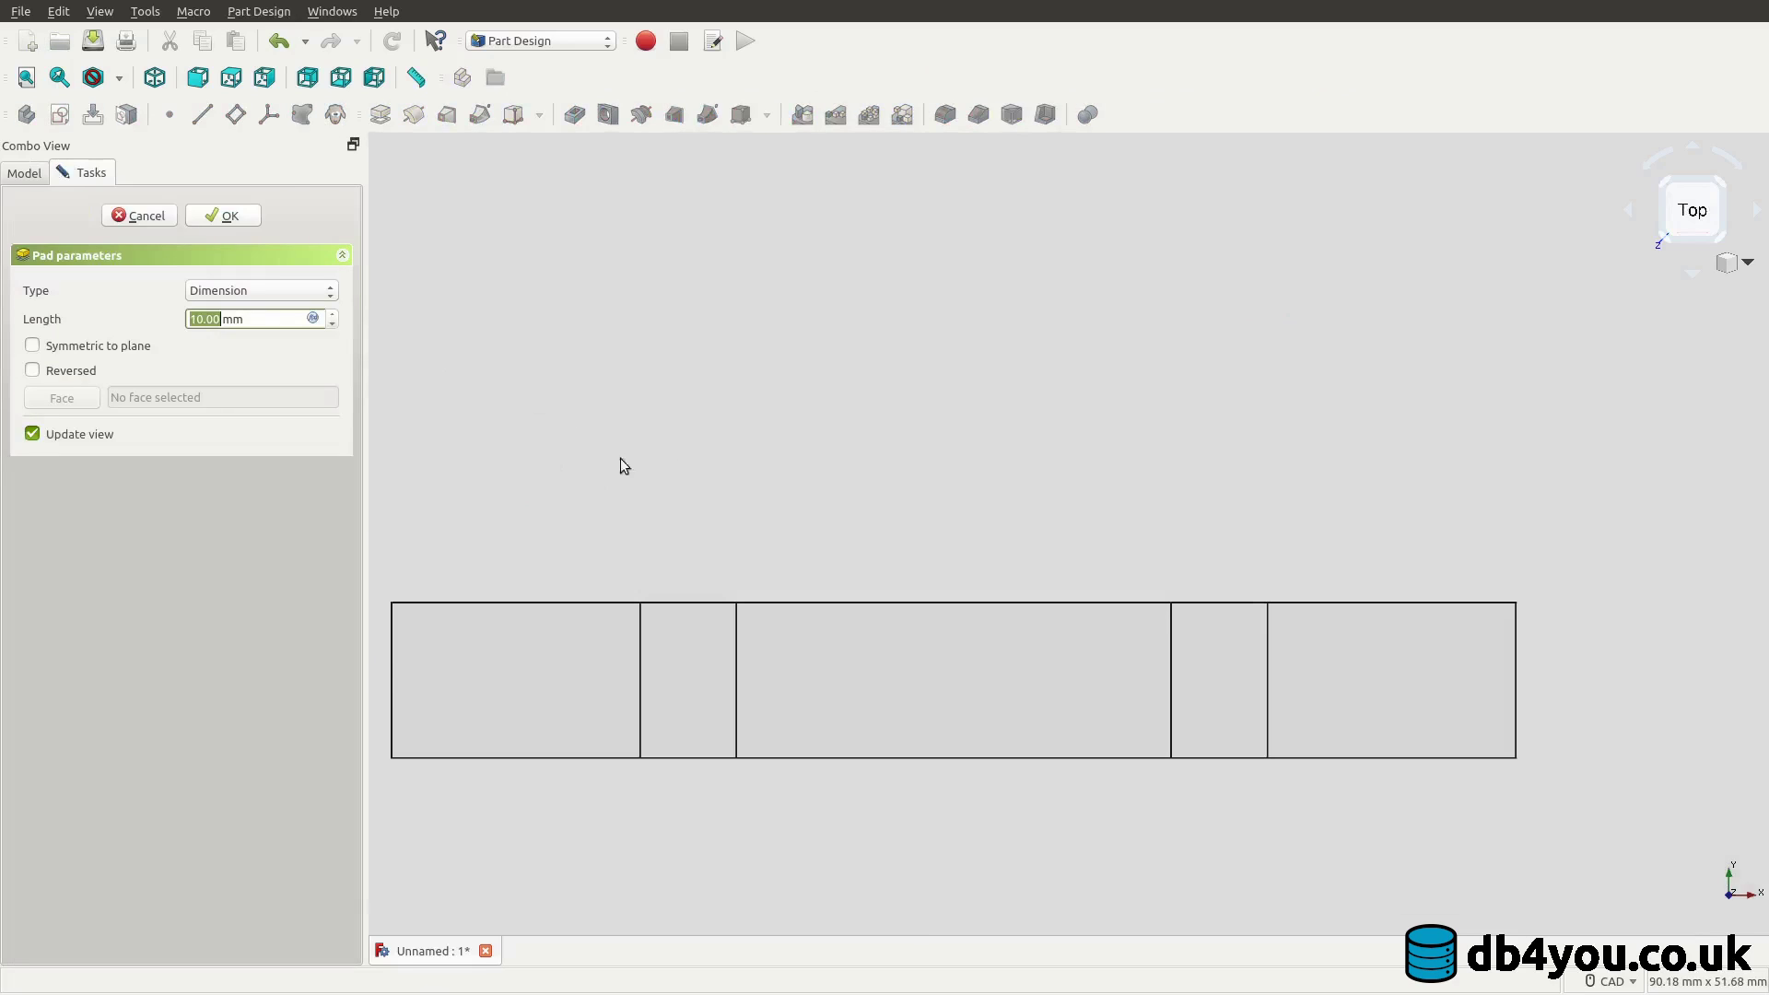
{"action": "left_click", "coordinate": [227, 216]}
{"action": "middle_click_drag", "start_coordinate": [826, 577], "coordinate": [916, 344]}
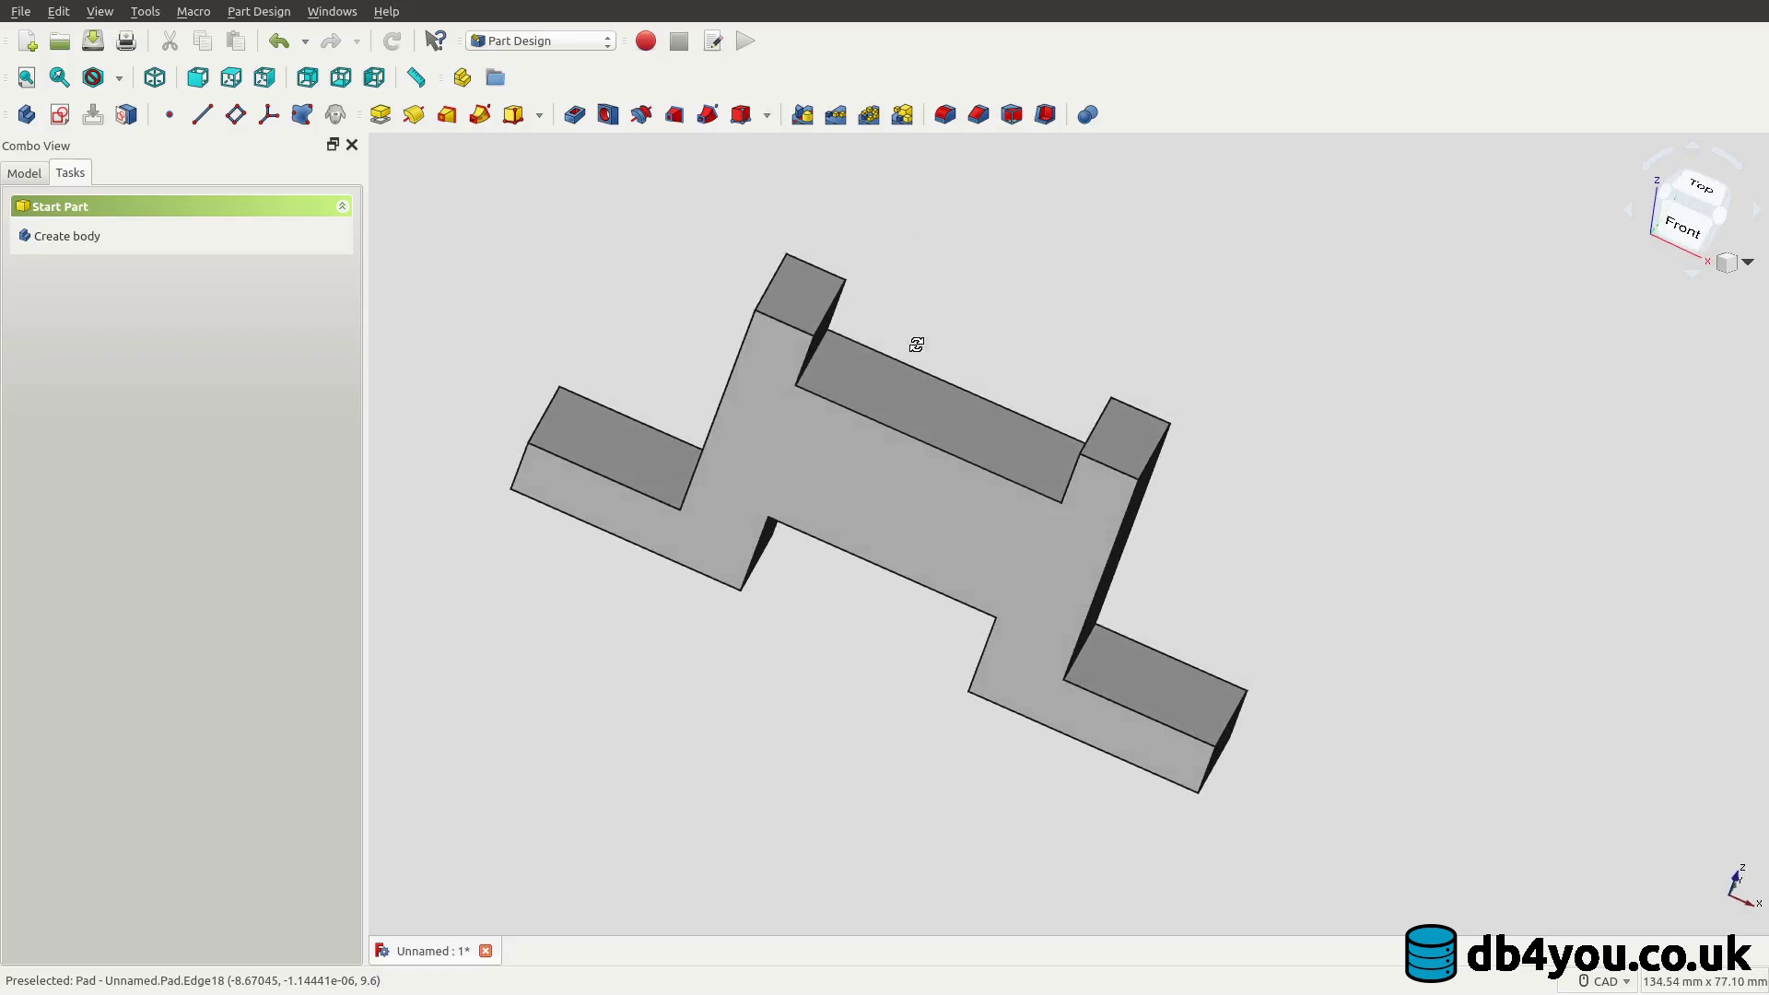
- Reopen the pad's parameters and set its length to 32 mm
{"action": "left_click", "coordinate": [27, 174]}
{"action": "double_click", "coordinate": [92, 290]}
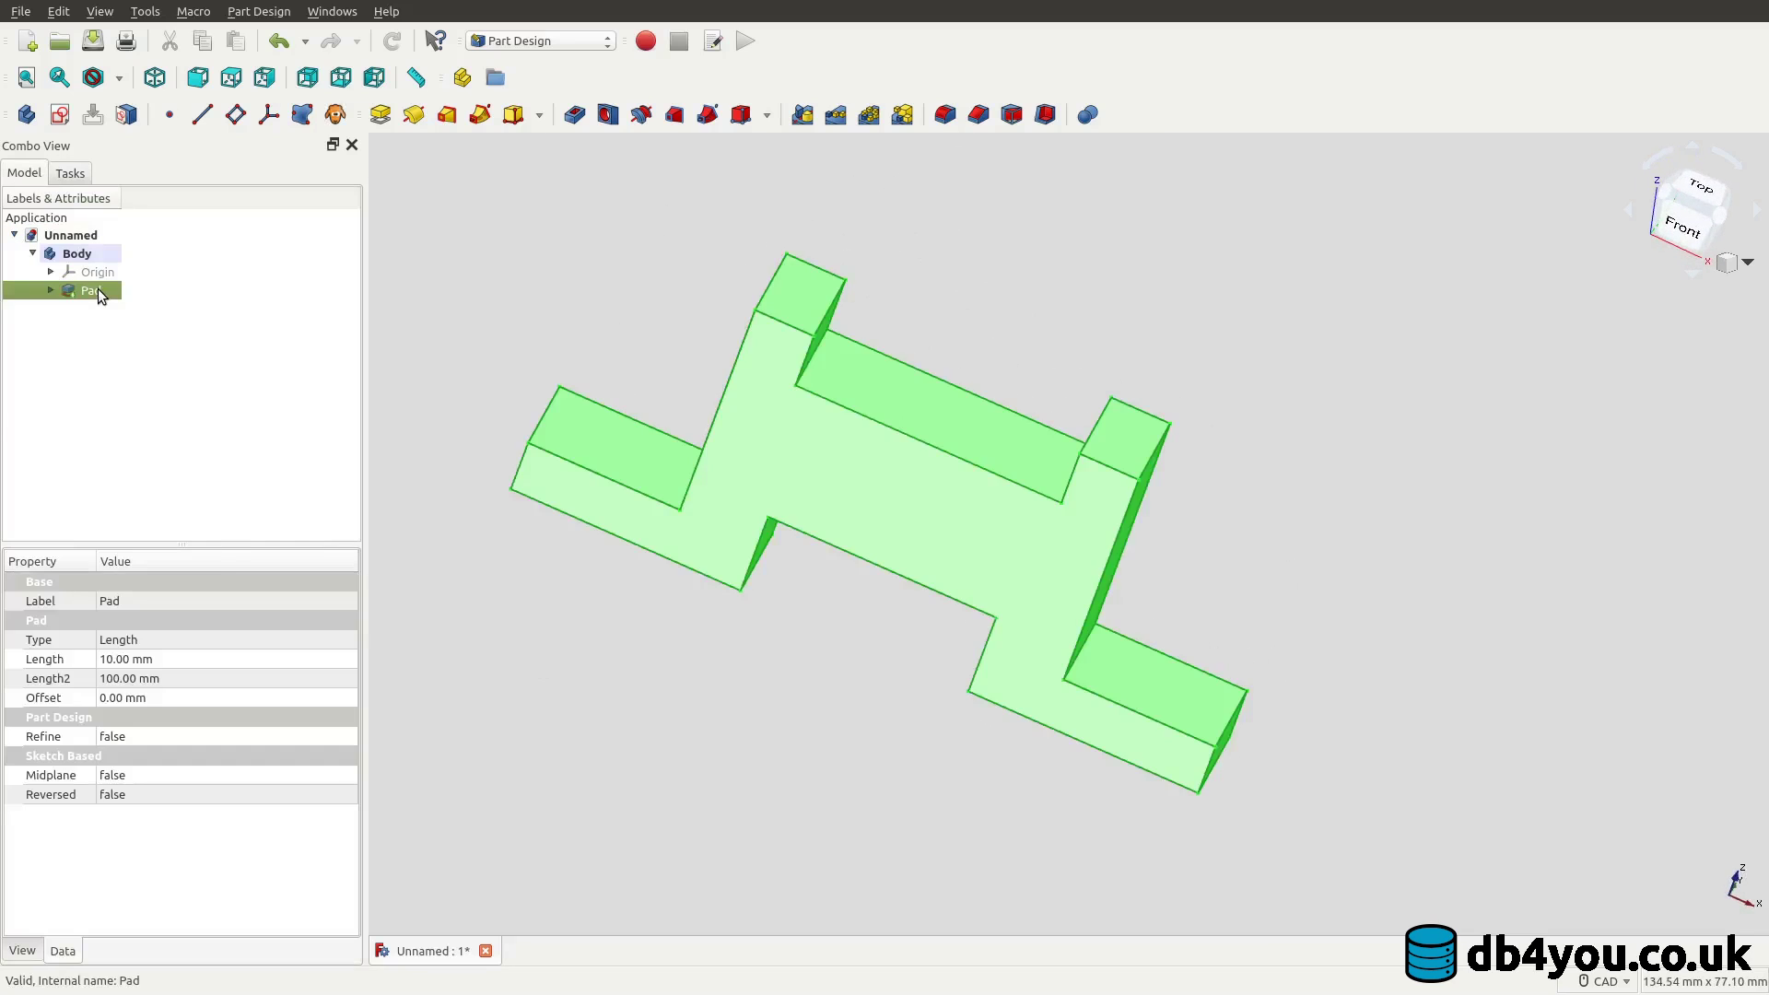
{"action": "left_click", "coordinate": [213, 319]}
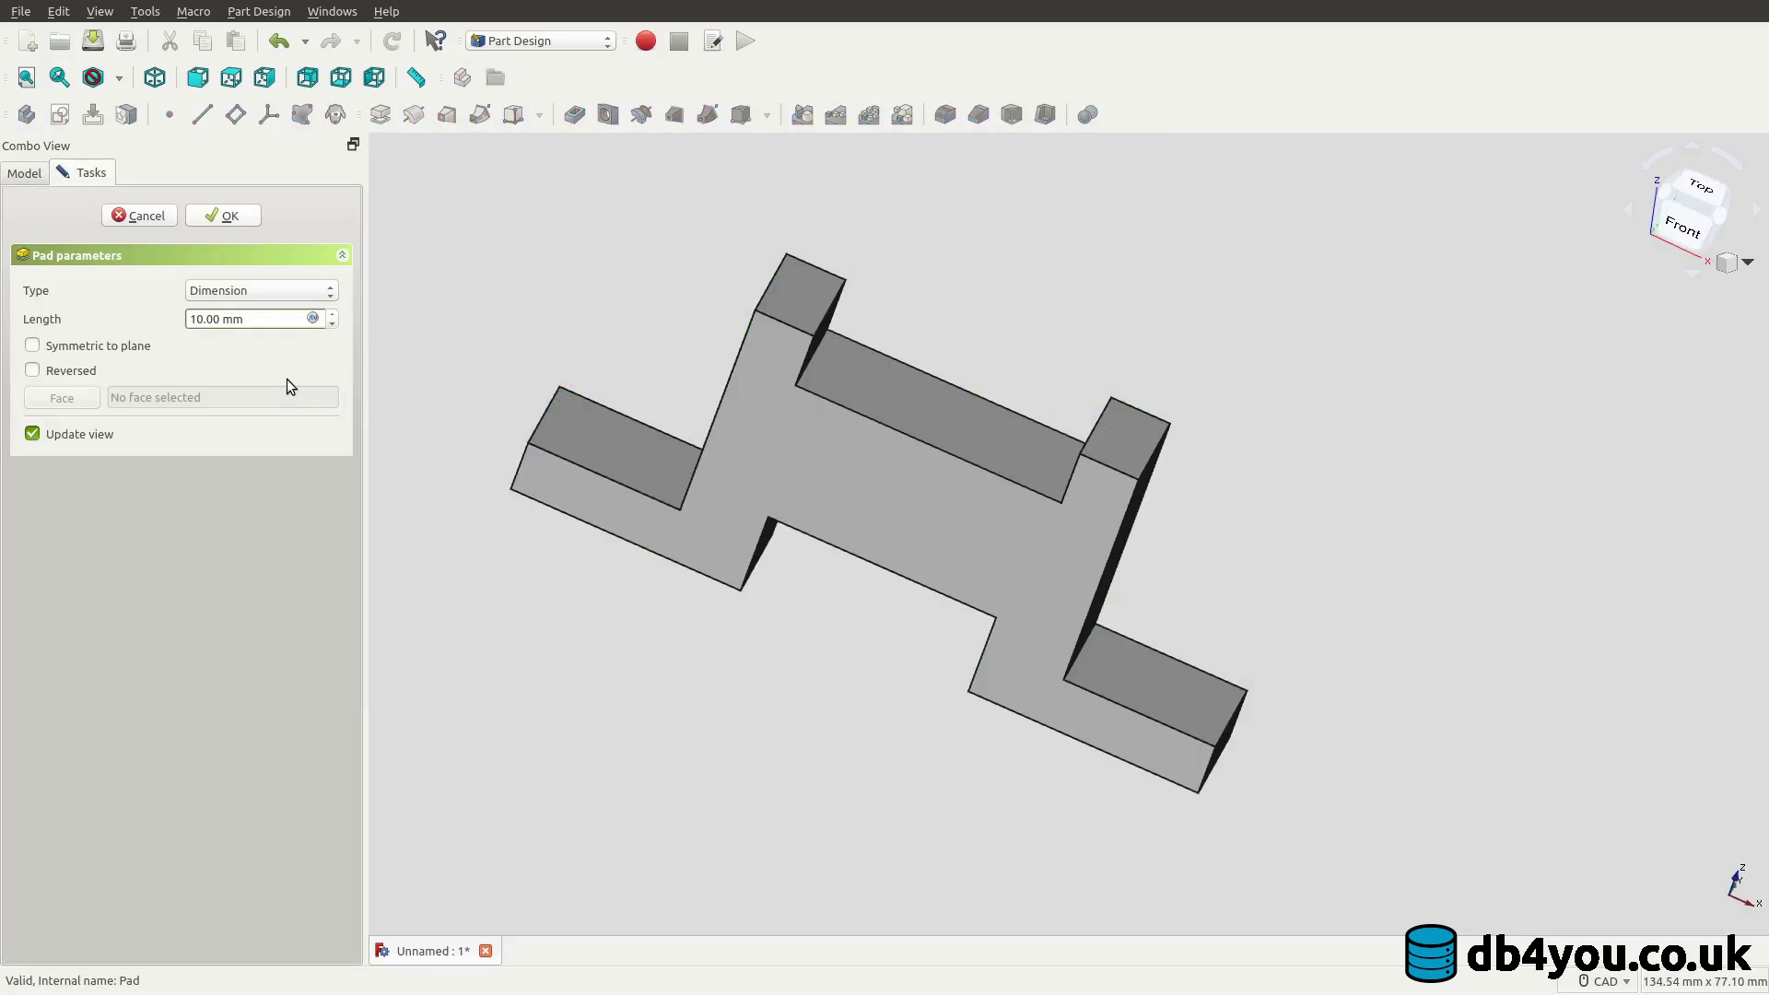
{"action": "key", "text": "Delete"}
{"action": "type", "text": "32"}
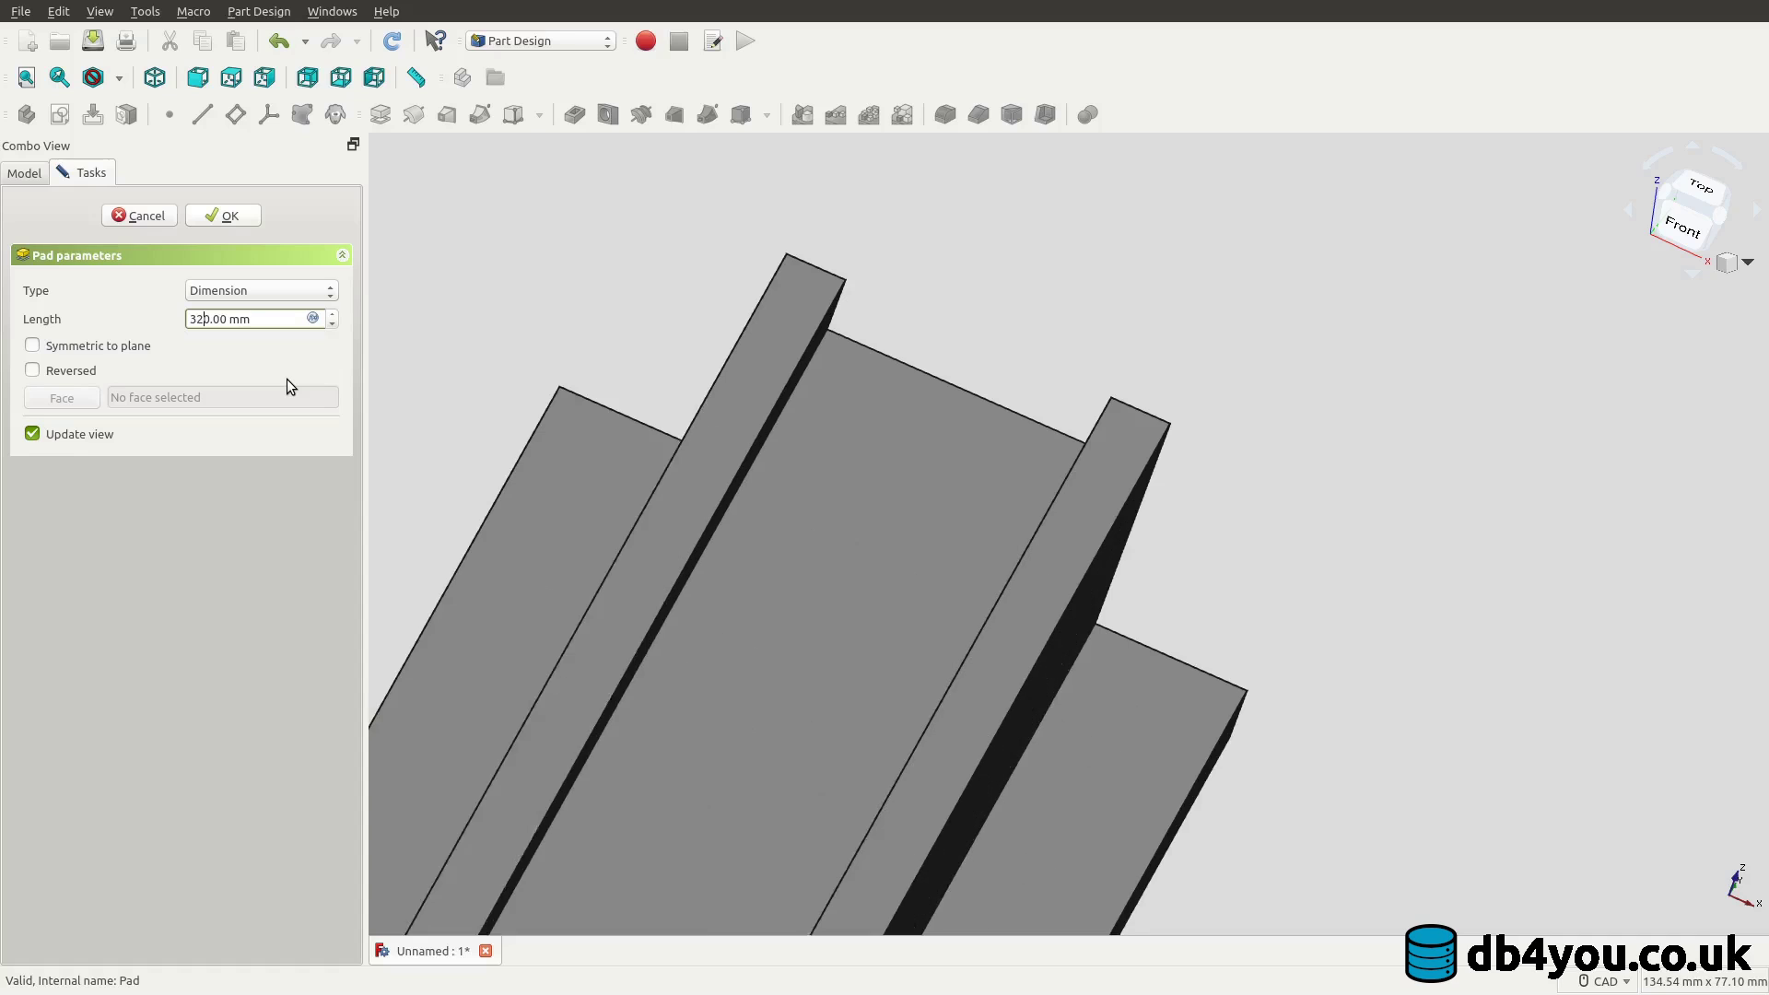
{"action": "key", "text": "Delete"}
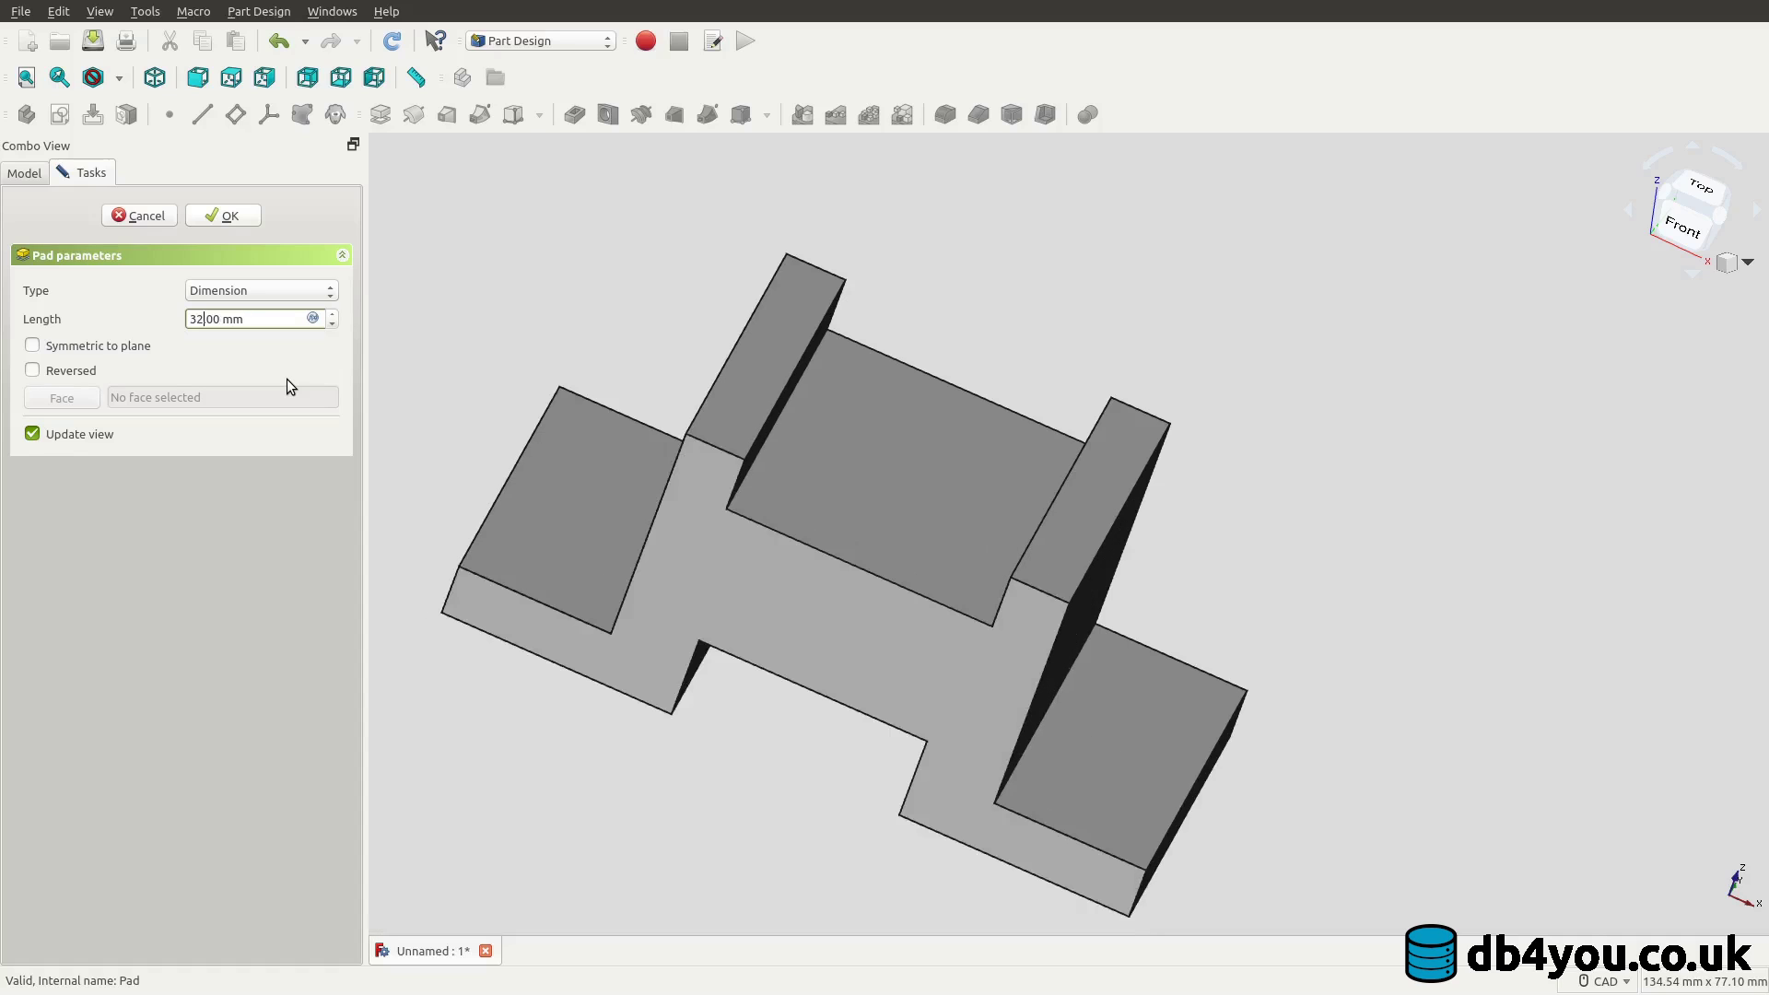
{"action": "left_click", "coordinate": [233, 203]}
- Examine the padded solid's shoulders and notches from above and from the front
{"action": "scroll", "coordinate": [774, 694], "scroll_direction": "down", "scroll_amount": 2}
{"action": "middle_click_drag", "start_coordinate": [776, 724], "coordinate": [815, 697]}
{"action": "scroll", "coordinate": [916, 585], "scroll_direction": "up", "scroll_amount": 2}
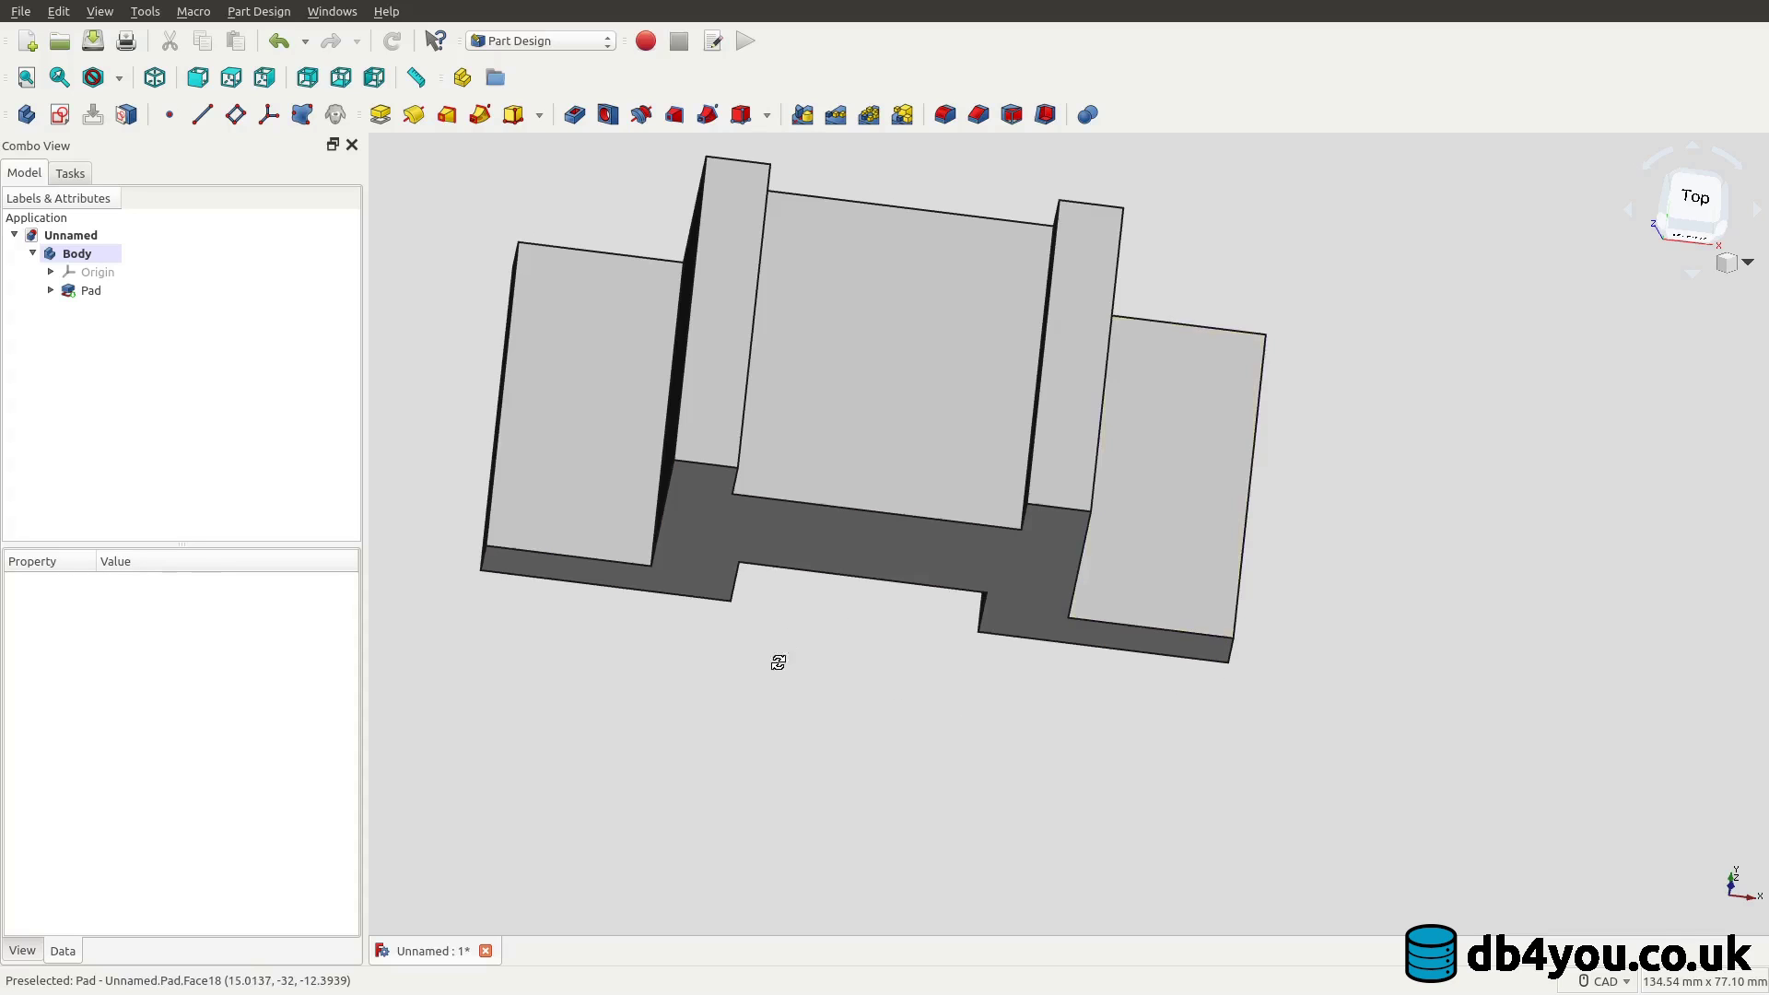
{"action": "mouse_move", "coordinate": [778, 660]}
{"action": "middle_mouse_down"}
{"action": "mouse_move", "coordinate": [931, 454]}
{"action": "mouse_move", "coordinate": [699, 593]}
{"action": "mouse_move", "coordinate": [786, 652]}
{"action": "middle_mouse_up"}
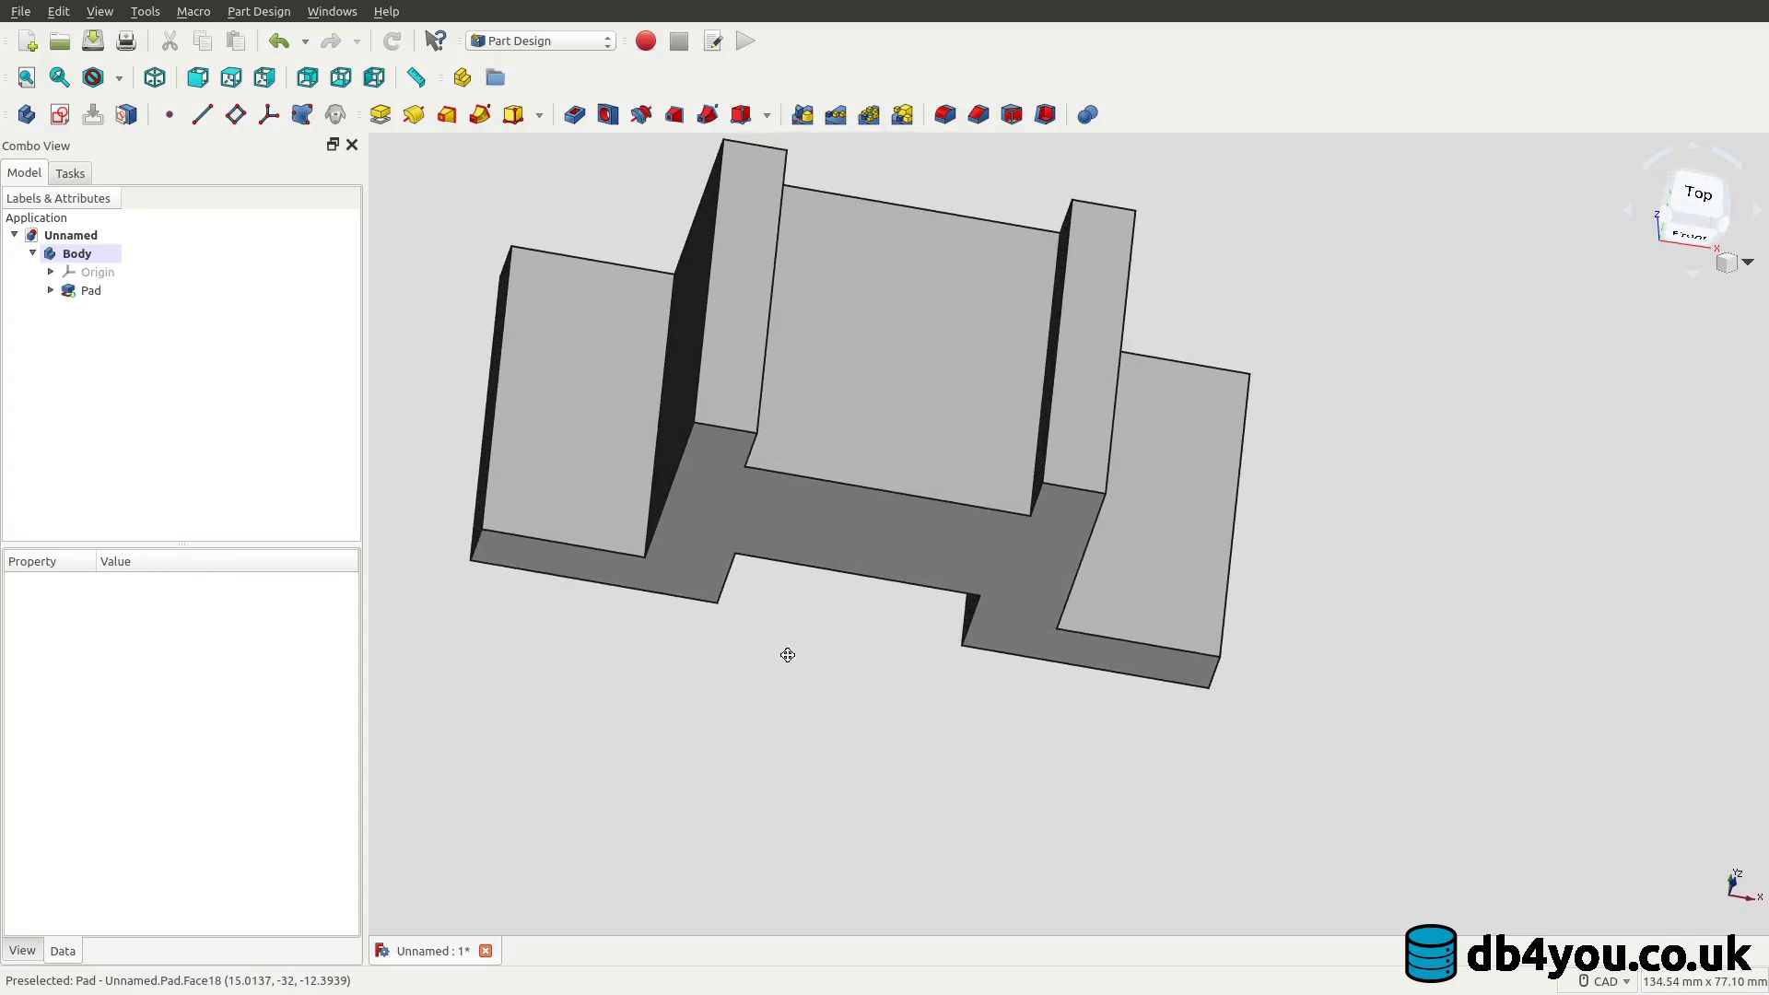
{"action": "left_click", "coordinate": [1166, 529]}
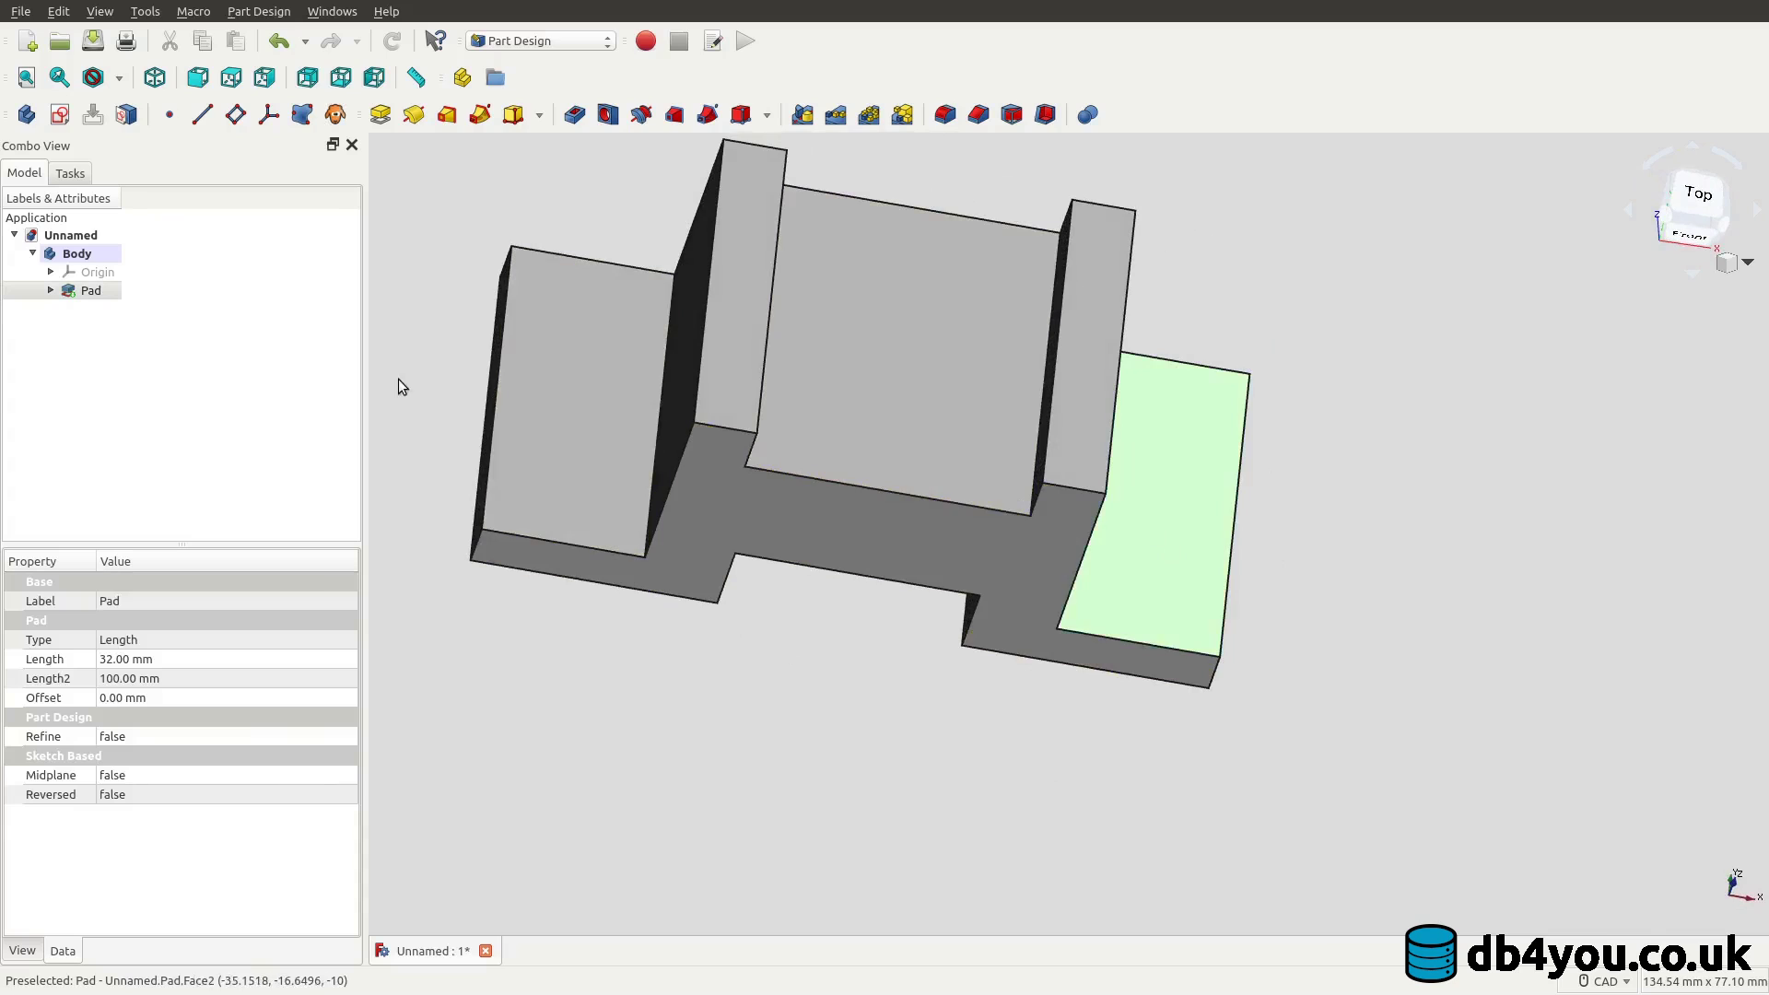
{"action": "left_click", "coordinate": [892, 664]}
{"action": "middle_click_drag", "start_coordinate": [1139, 493], "coordinate": [861, 670]}
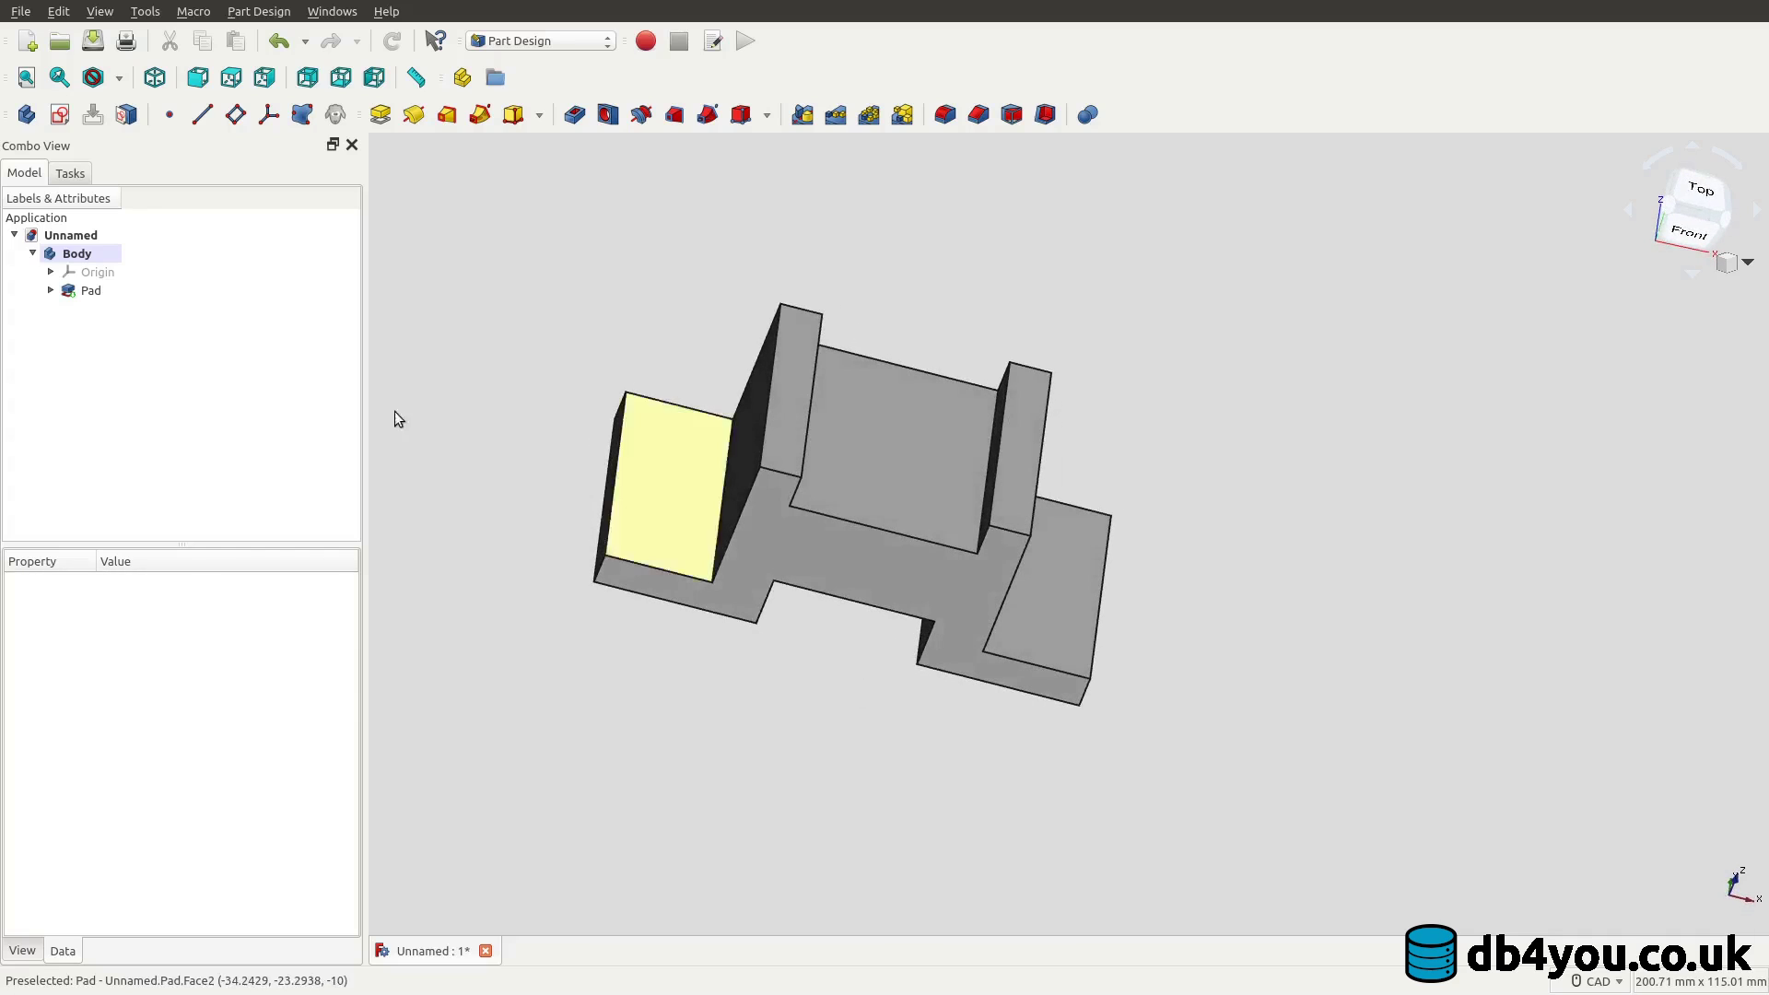
- Reopen the pad's sketch and set the lower notch's height to 12 mm
{"action": "left_click", "coordinate": [52, 291]}
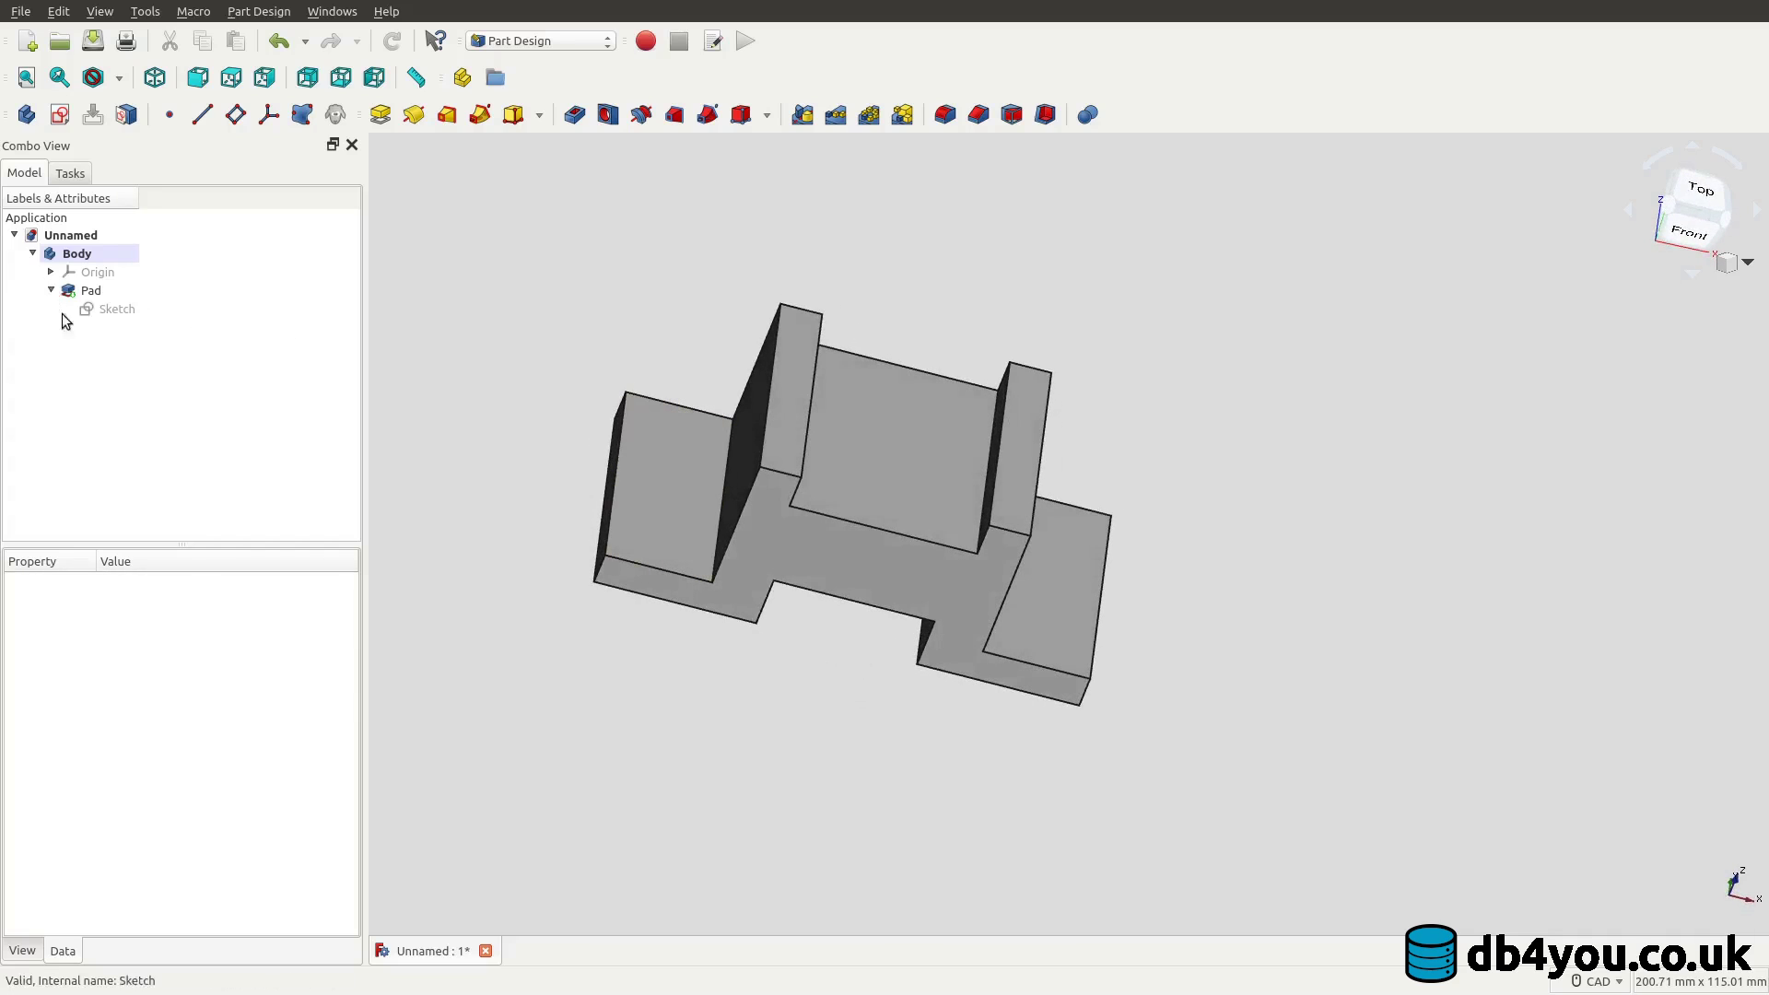
{"action": "double_click", "coordinate": [118, 311]}
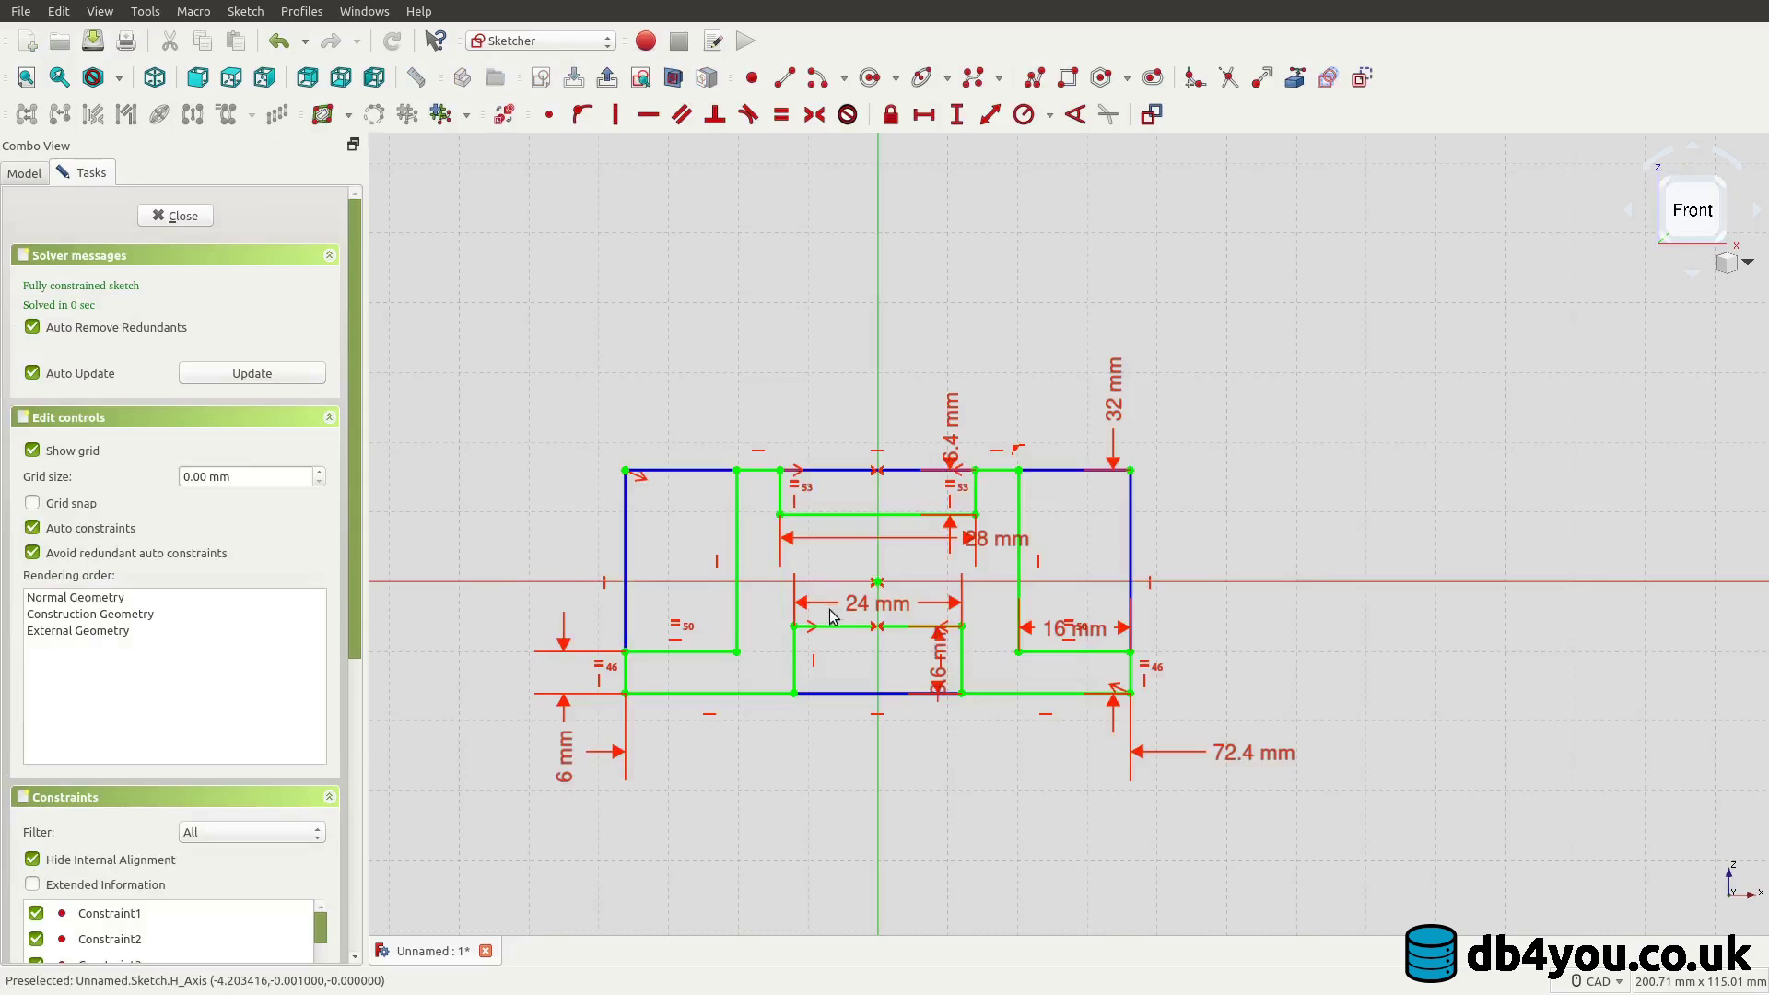
{"action": "scroll", "coordinate": [823, 496], "scroll_direction": "up", "scroll_amount": 5}
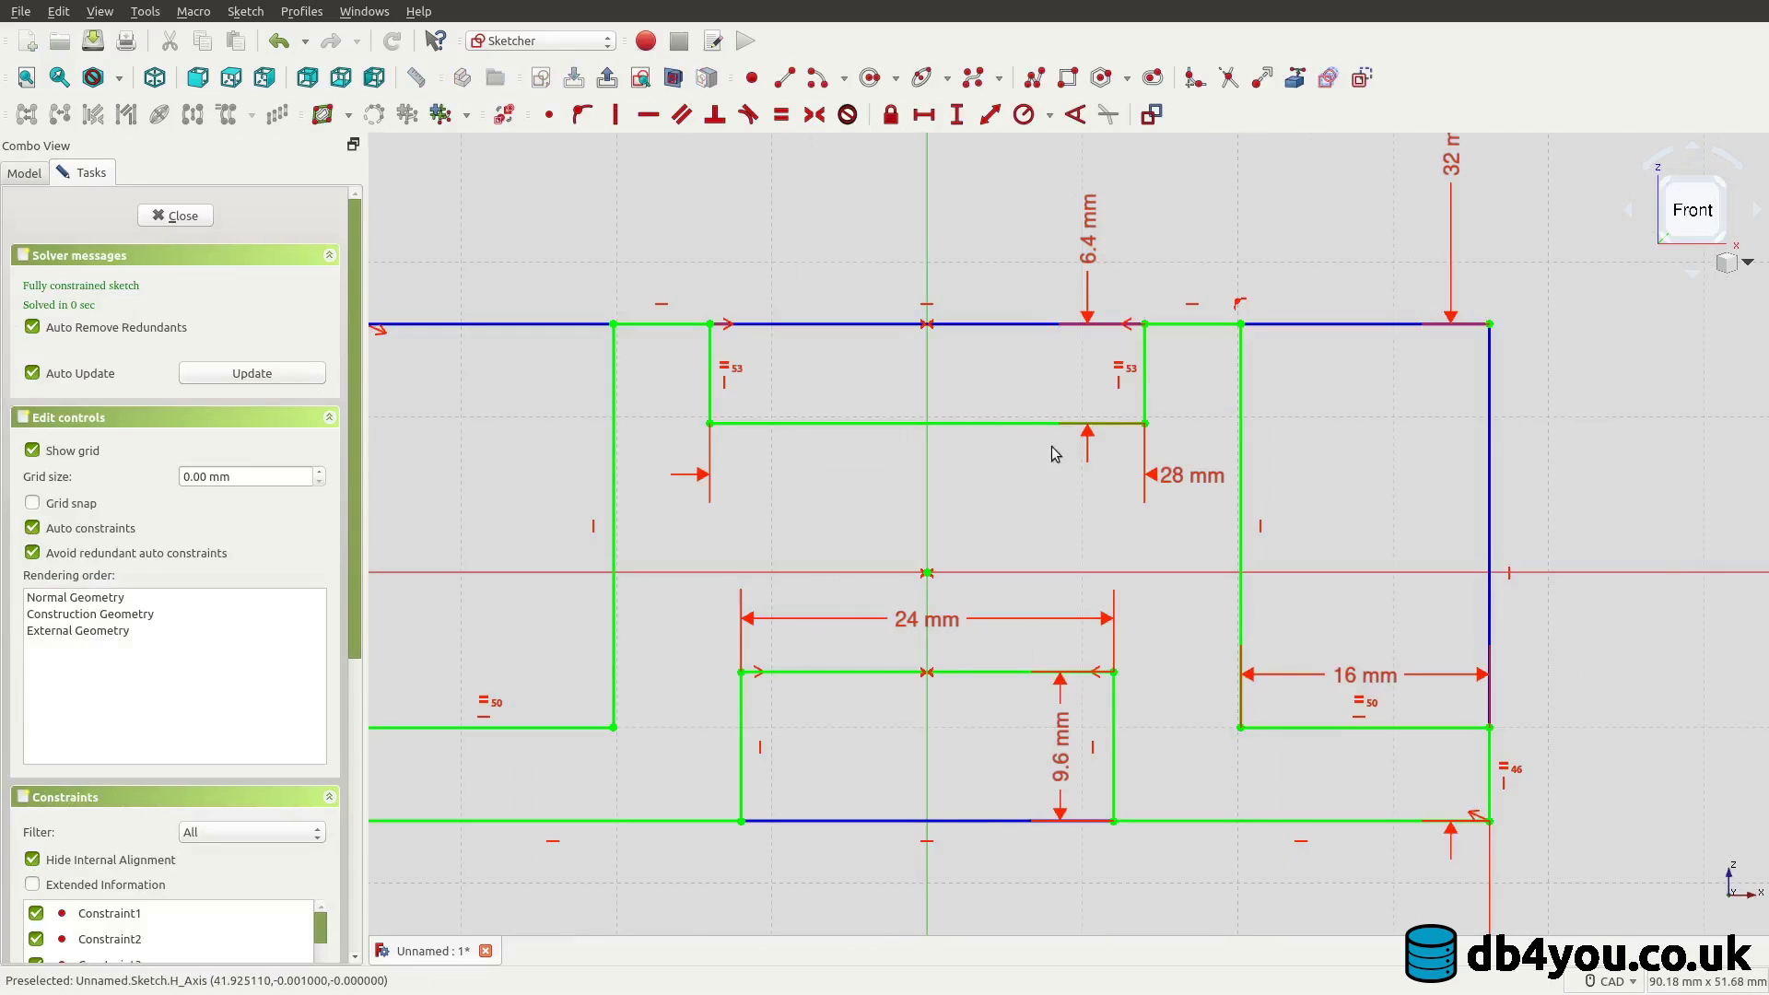
{"action": "left_click", "coordinate": [1069, 765]}
{"action": "double_click", "coordinate": [1069, 767]}
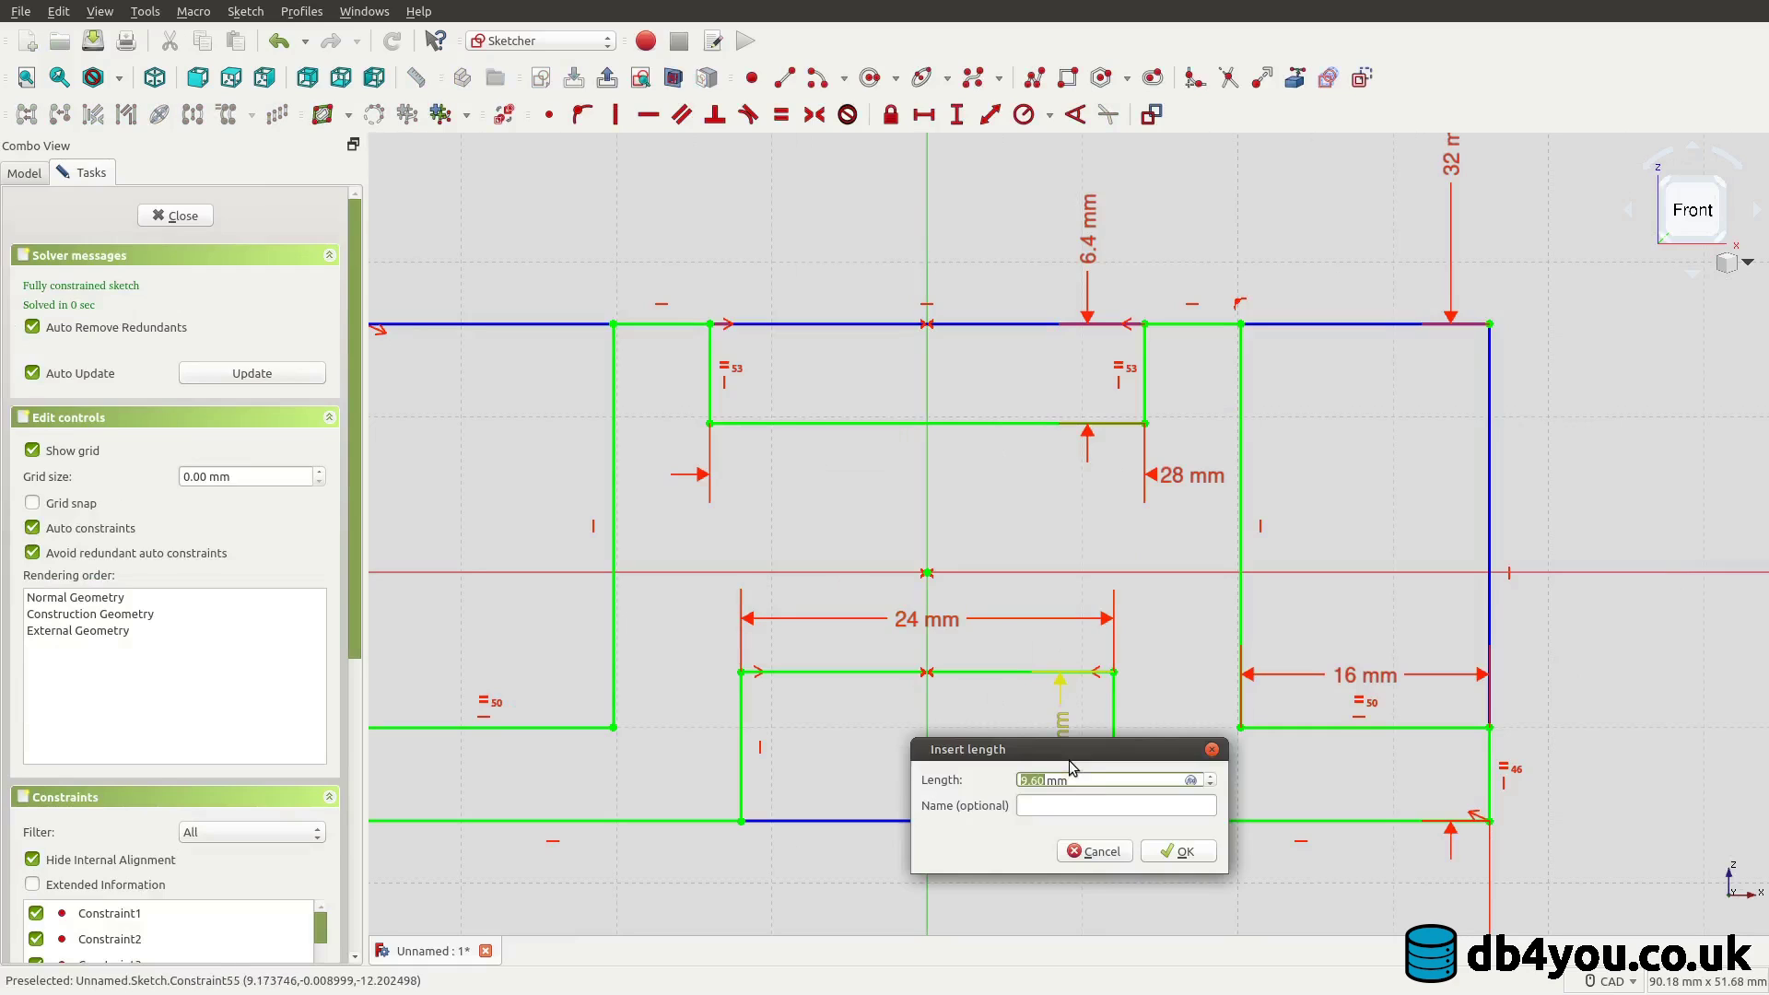
{"action": "type", "text": "12"}
{"action": "left_click", "coordinate": [1184, 867]}
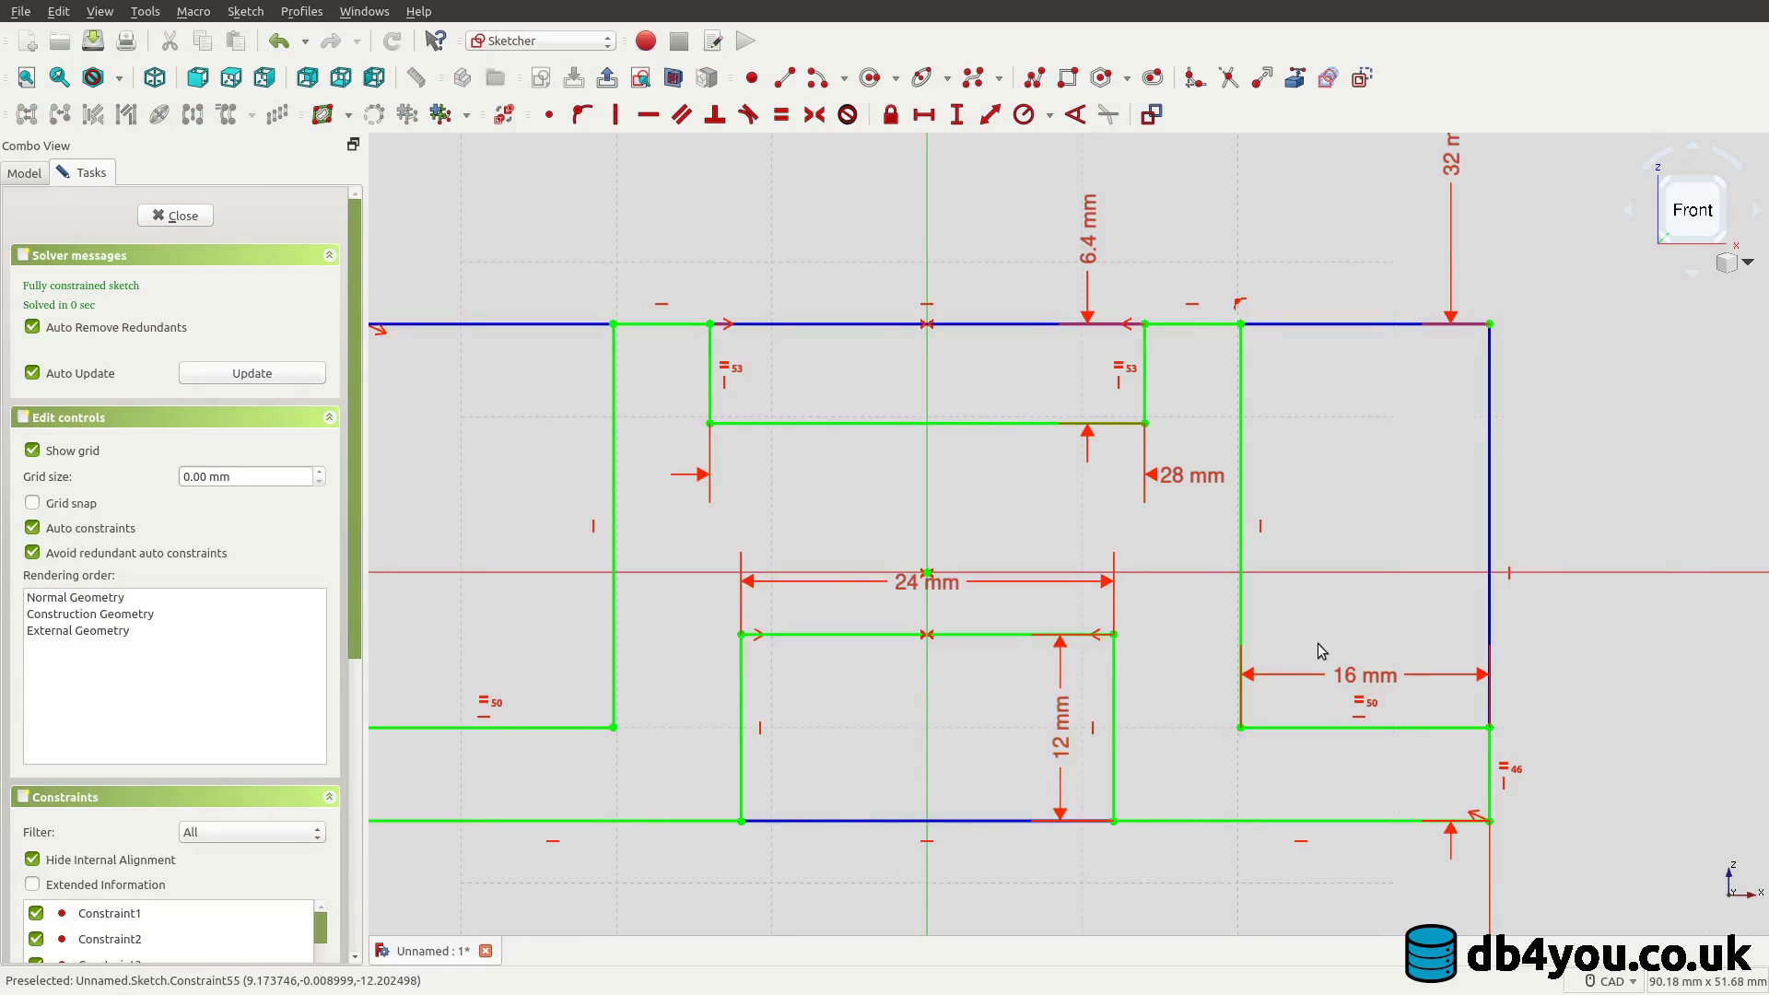
- Set the length of the right shoulder's horizontal edge to 18 mm
{"action": "double_click", "coordinate": [1363, 682]}
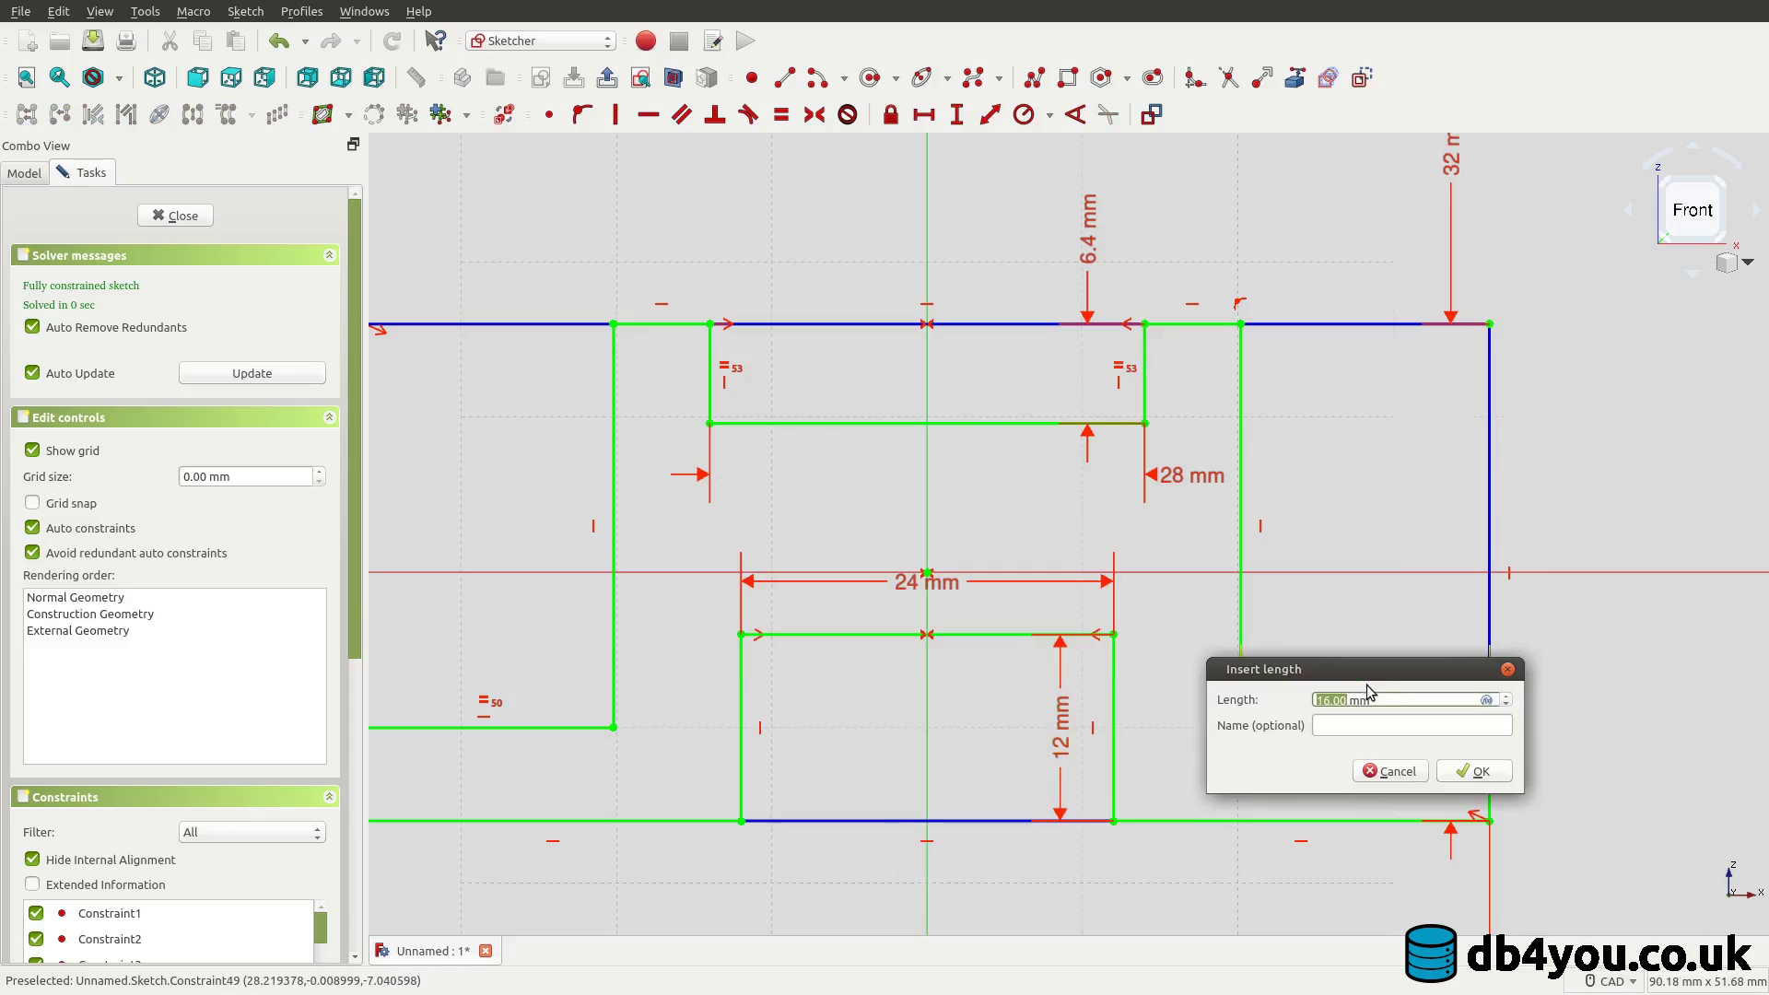
{"action": "type", "text": "18"}
{"action": "left_click", "coordinate": [1460, 770]}
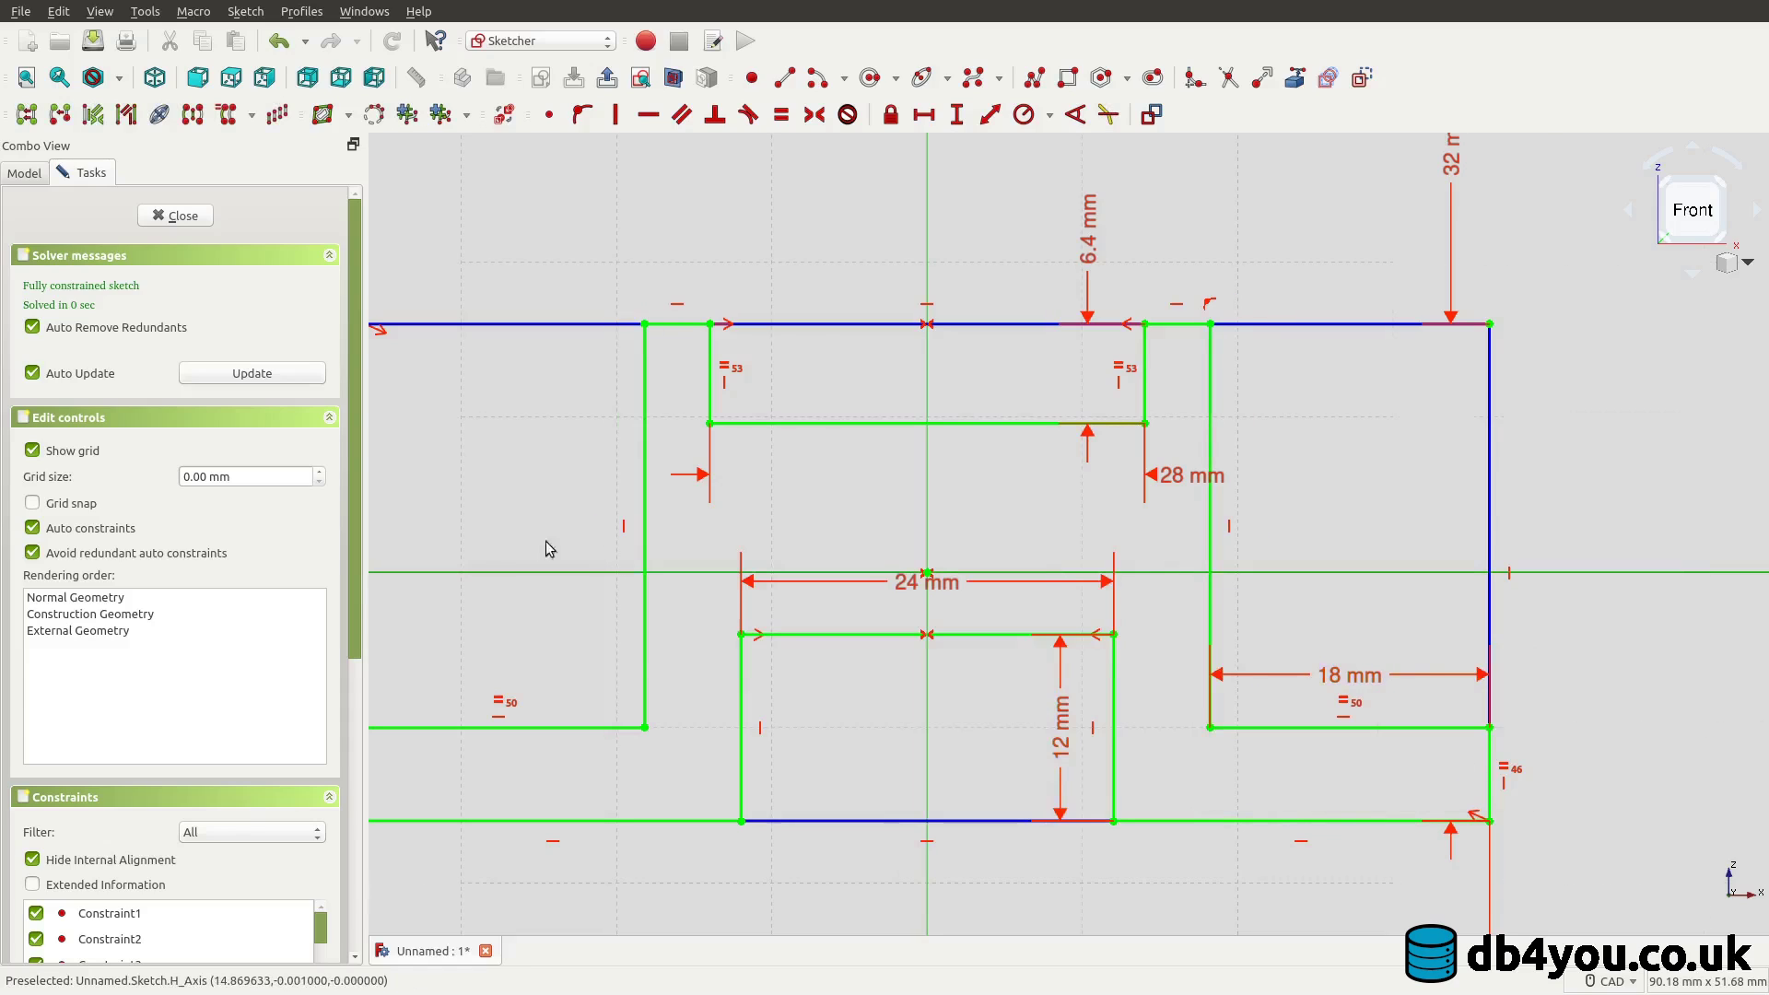
{"action": "middle_click_drag", "start_coordinate": [487, 525], "coordinate": [605, 498]}
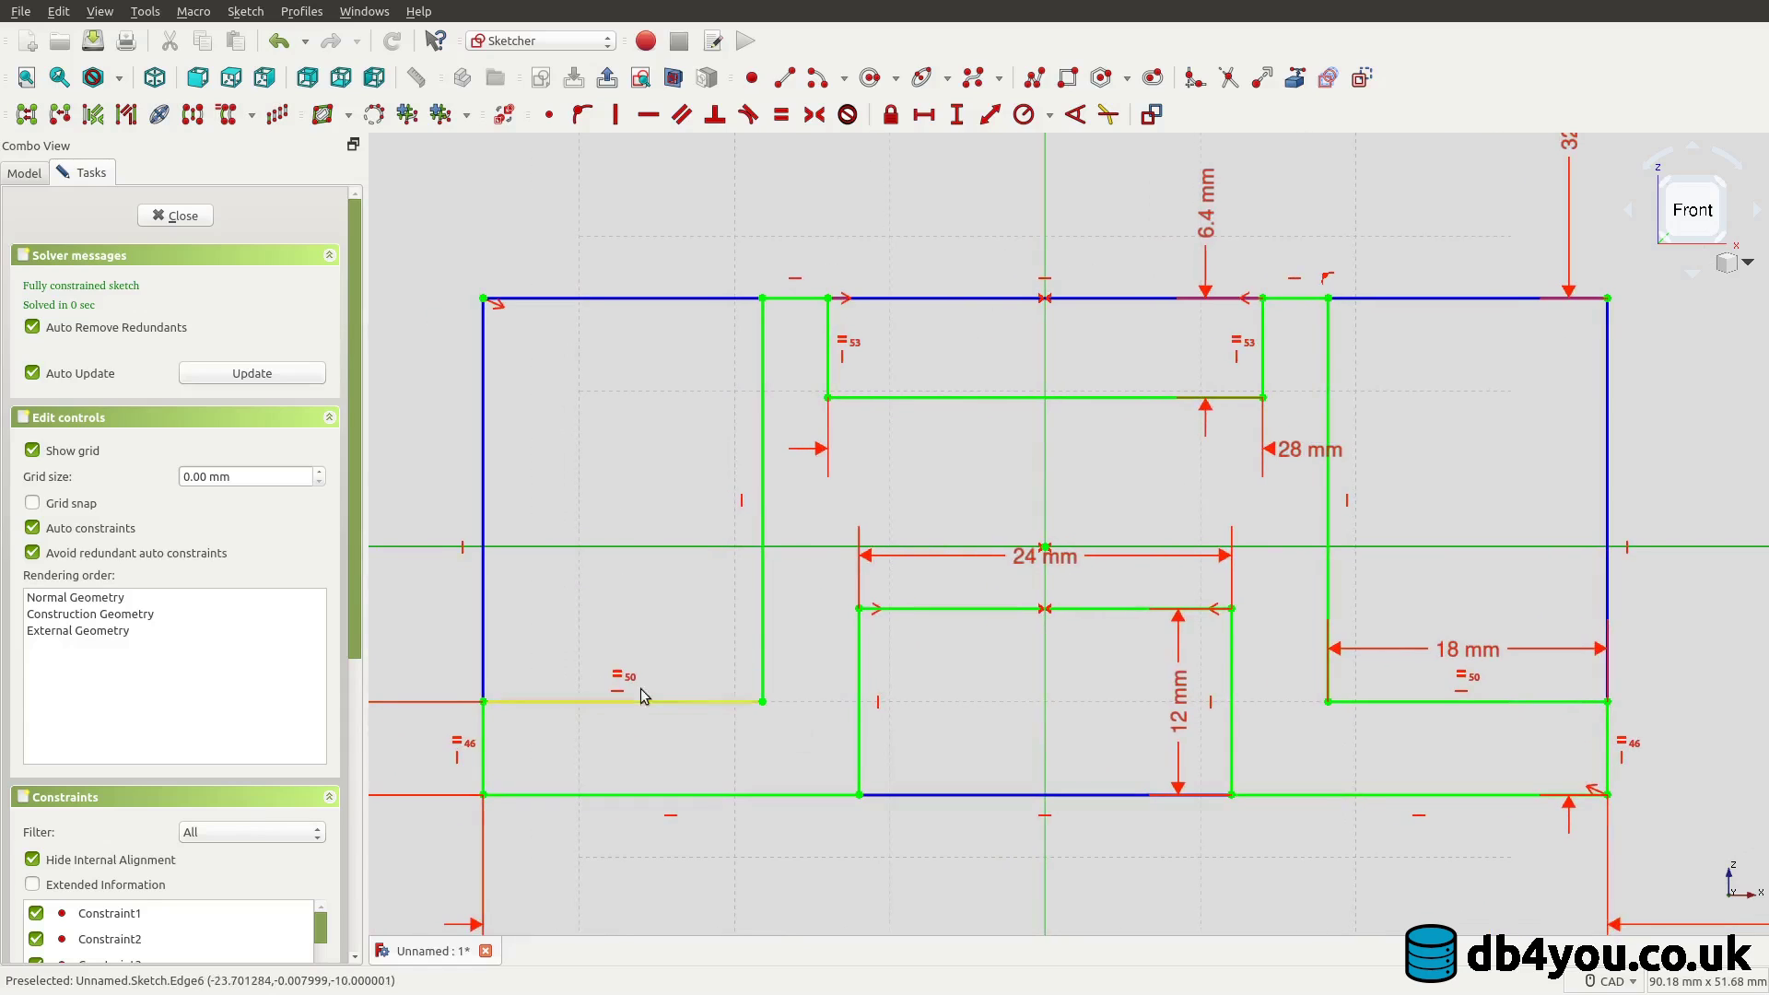
{"action": "scroll", "coordinate": [1327, 665], "scroll_direction": "down", "scroll_amount": 4}
{"action": "middle_click_drag", "start_coordinate": [1598, 661], "coordinate": [1464, 614]}
{"action": "scroll", "coordinate": [1026, 490], "scroll_direction": "up", "scroll_amount": 2}
{"action": "middle_click_drag", "start_coordinate": [1276, 861], "coordinate": [1201, 773]}
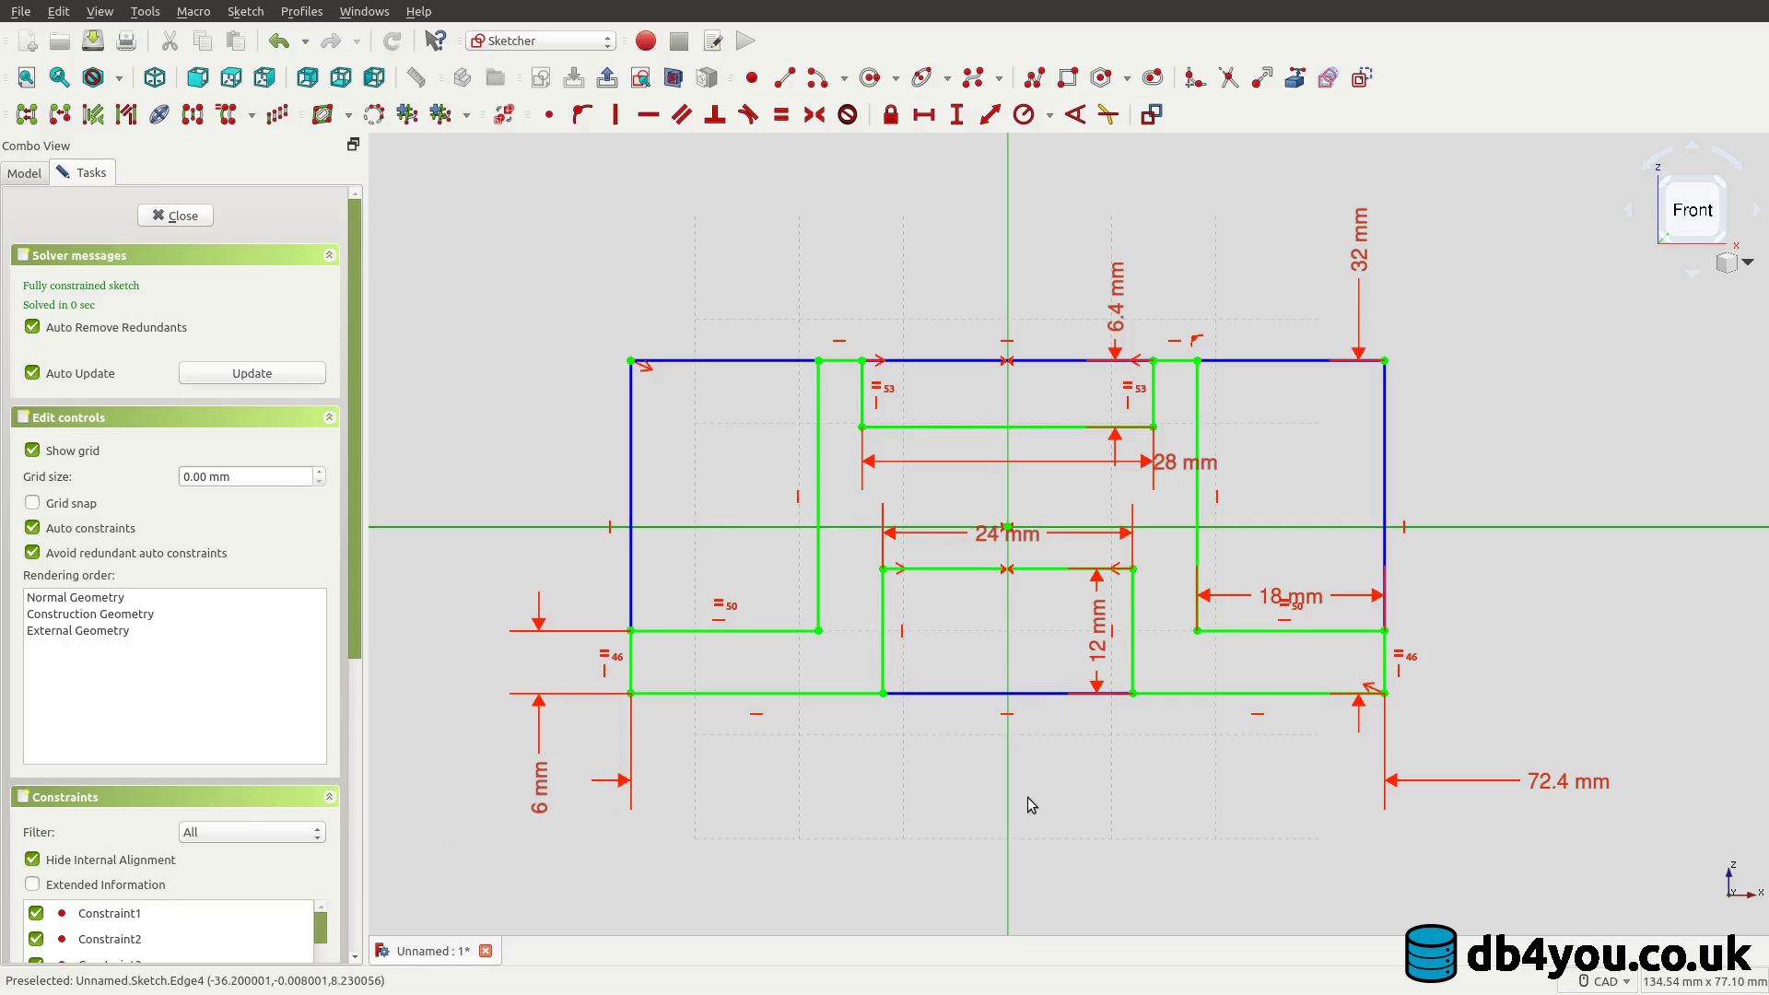
- Finish editing the sketch and examine the updated solid's shoulders and notches from below and from above
{"action": "left_click", "coordinate": [173, 215]}
{"action": "mouse_move", "coordinate": [793, 691]}
{"action": "middle_mouse_down"}
{"action": "mouse_move", "coordinate": [786, 589]}
{"action": "mouse_move", "coordinate": [857, 591]}
{"action": "middle_mouse_up"}
{"action": "scroll", "coordinate": [857, 592], "scroll_direction": "up", "scroll_amount": 3}
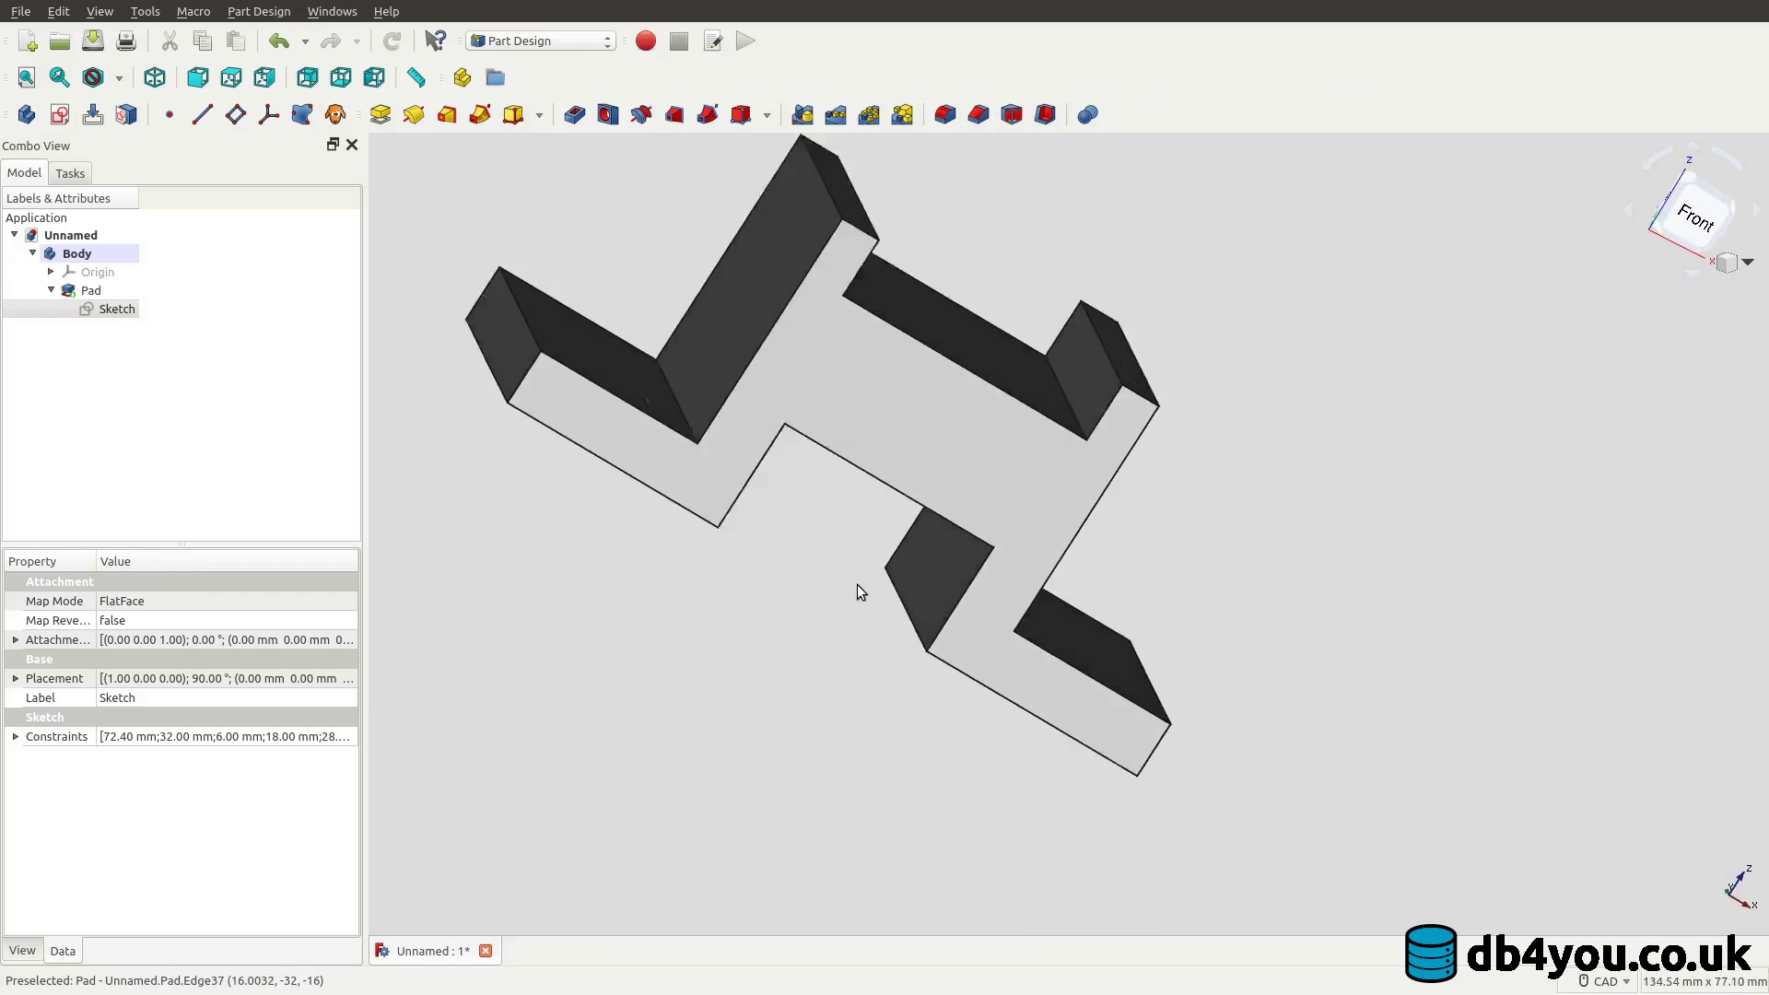
{"action": "scroll", "coordinate": [857, 591], "scroll_direction": "up", "scroll_amount": 2}
{"action": "scroll", "coordinate": [833, 571], "scroll_direction": "down", "scroll_amount": 5}
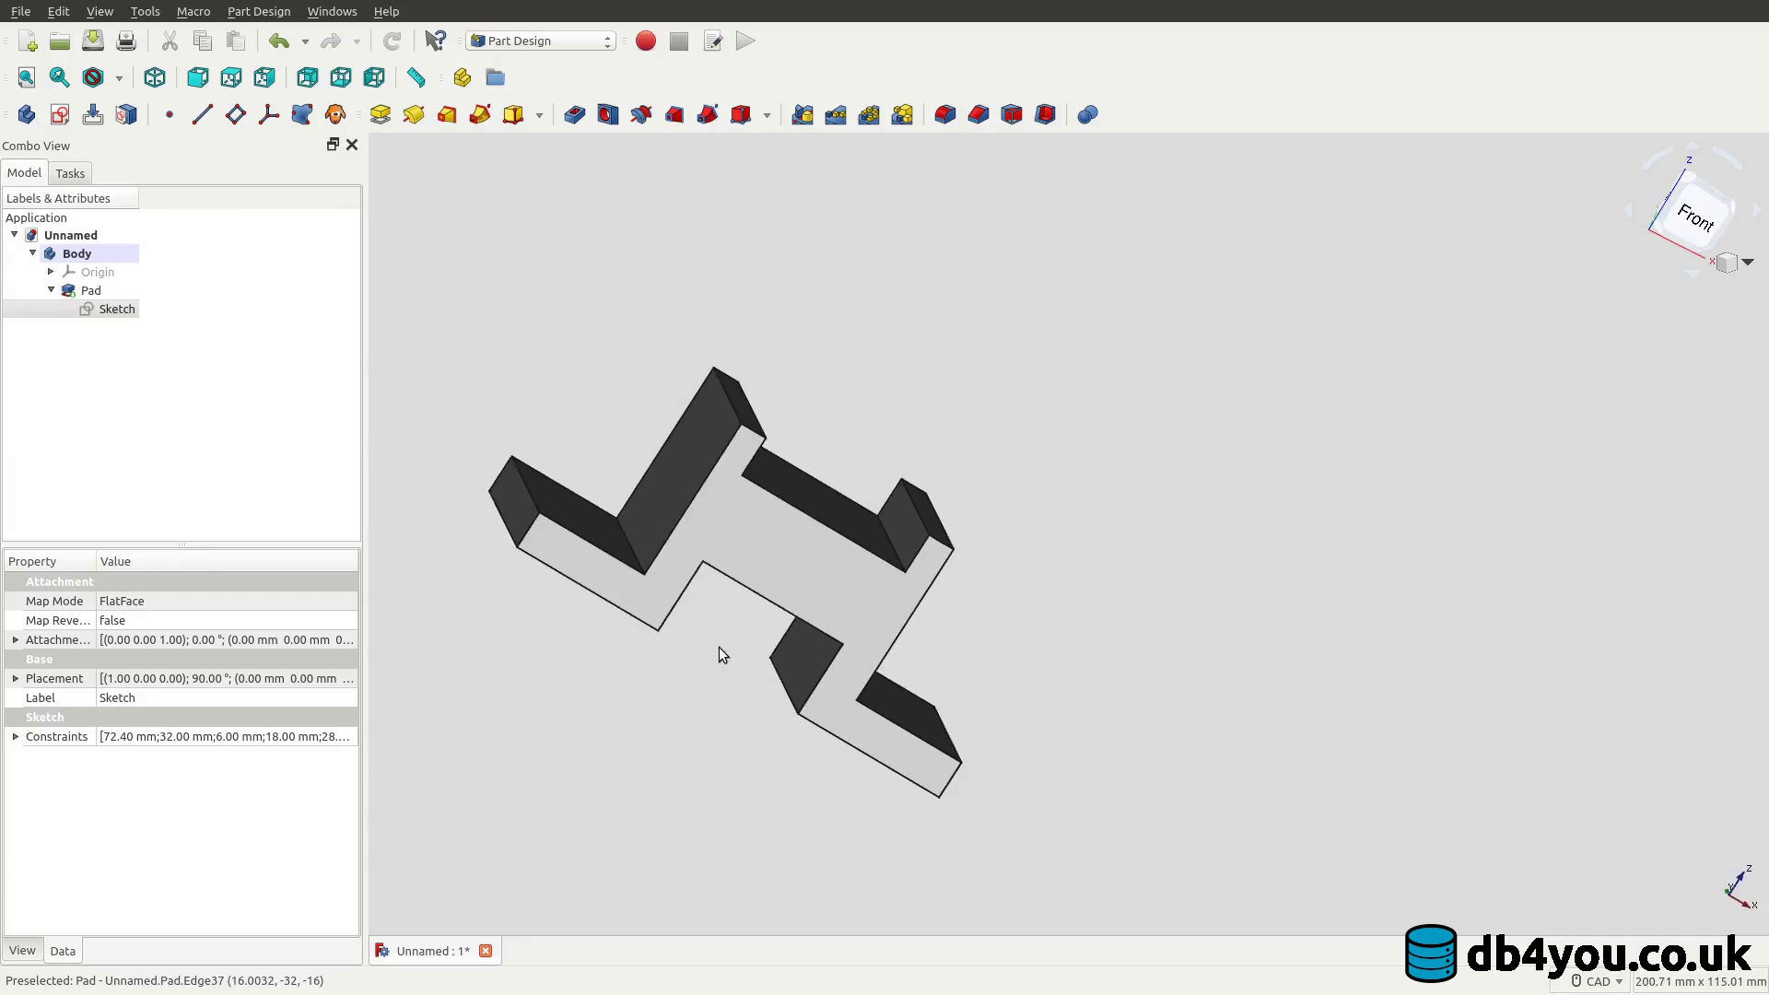
{"action": "middle_click_drag", "start_coordinate": [719, 644], "coordinate": [642, 717]}
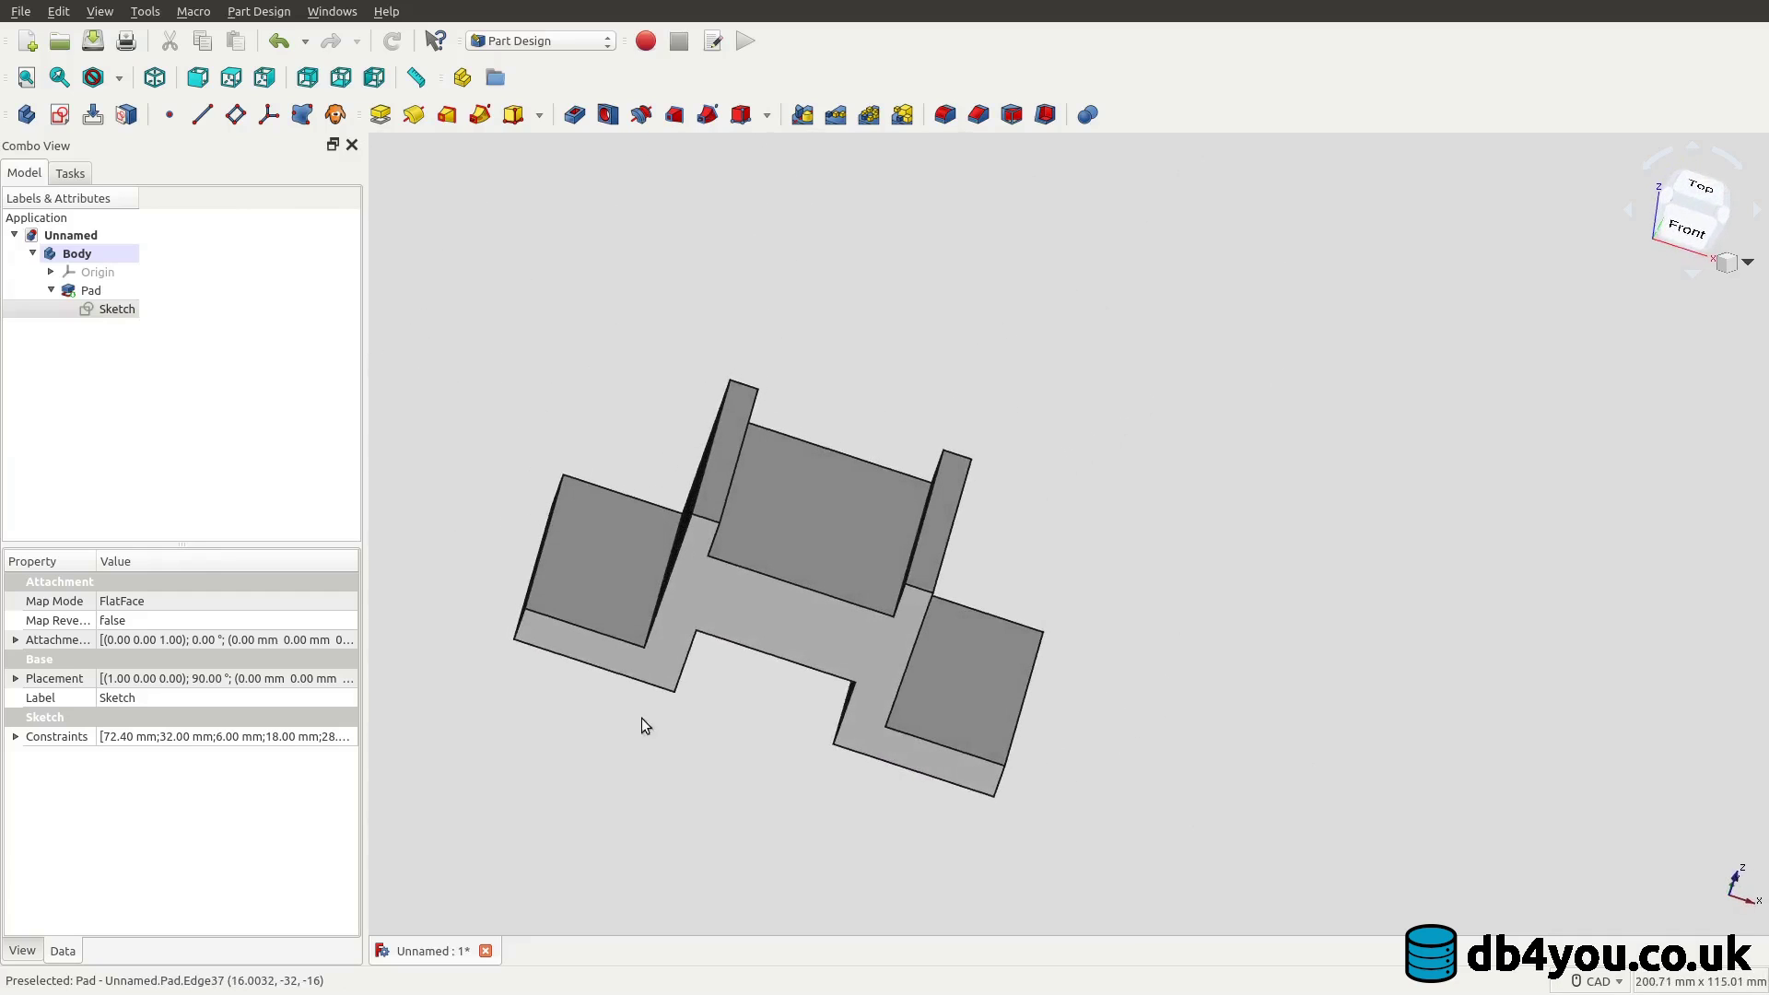
{"action": "middle_click_drag", "start_coordinate": [735, 800], "coordinate": [884, 737]}
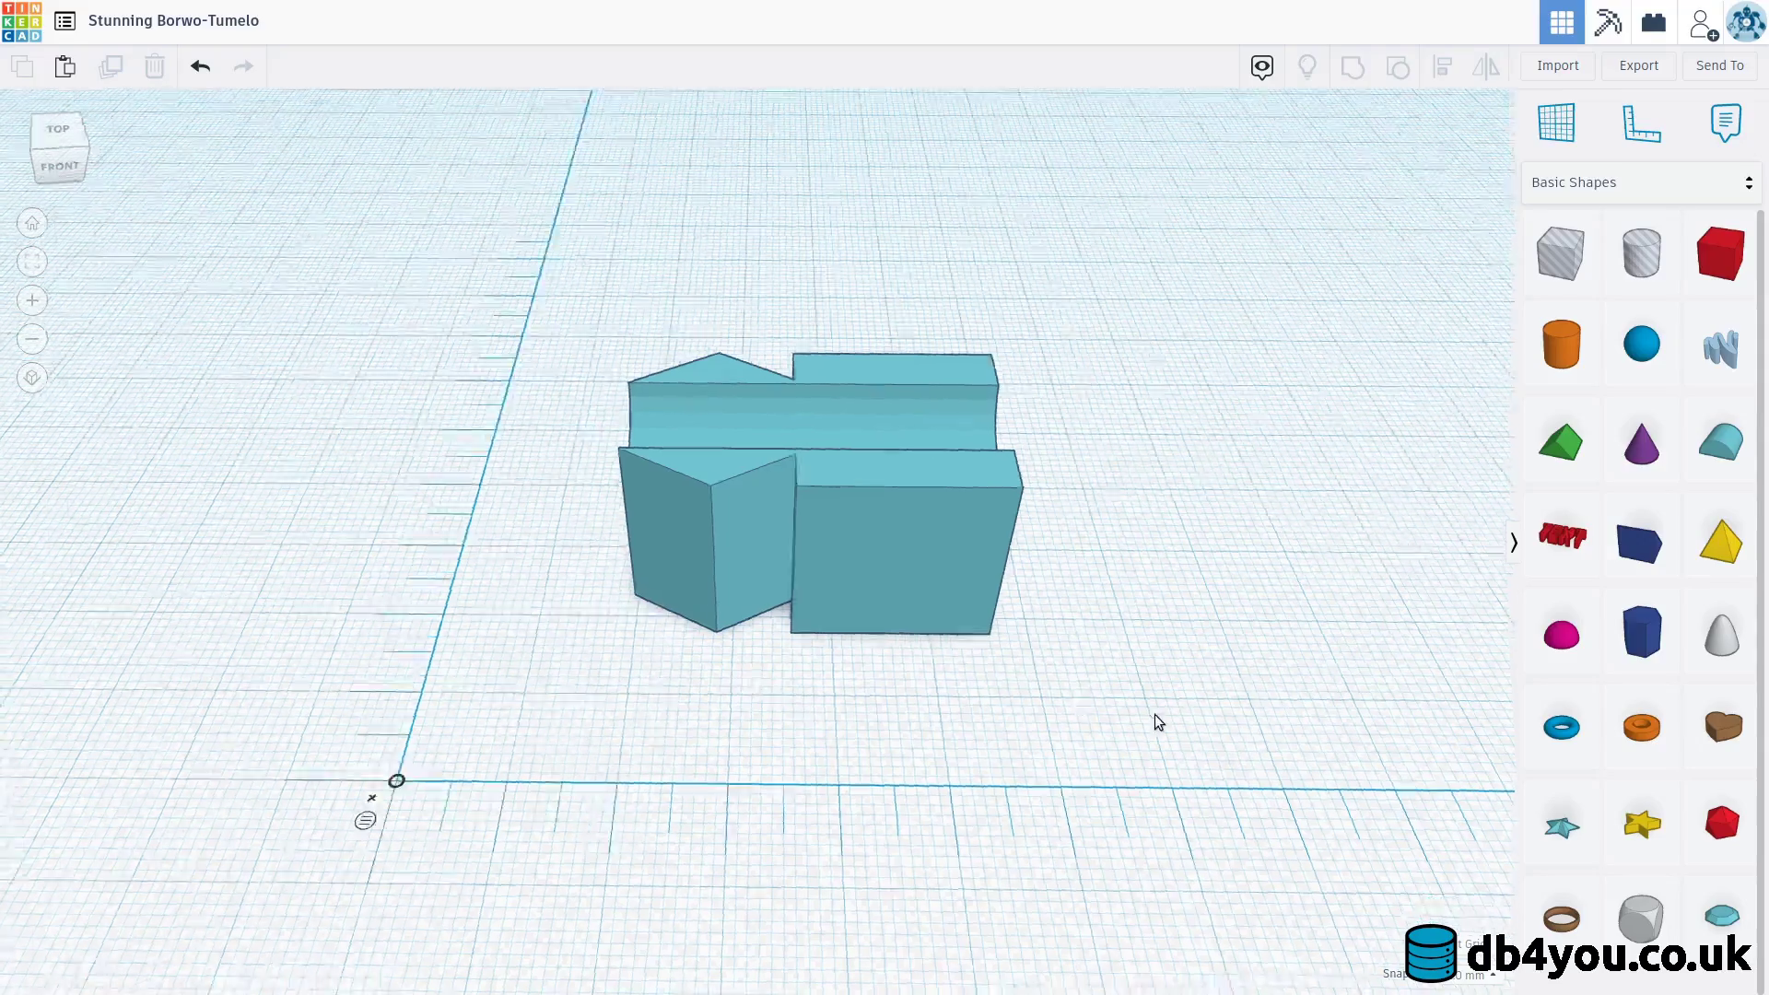
- Examine the grouped reference part in Tinkercad and switch back to the padded solid in FreeCAD
{"action": "right_click_drag", "start_coordinate": [1159, 723], "coordinate": [761, 680]}
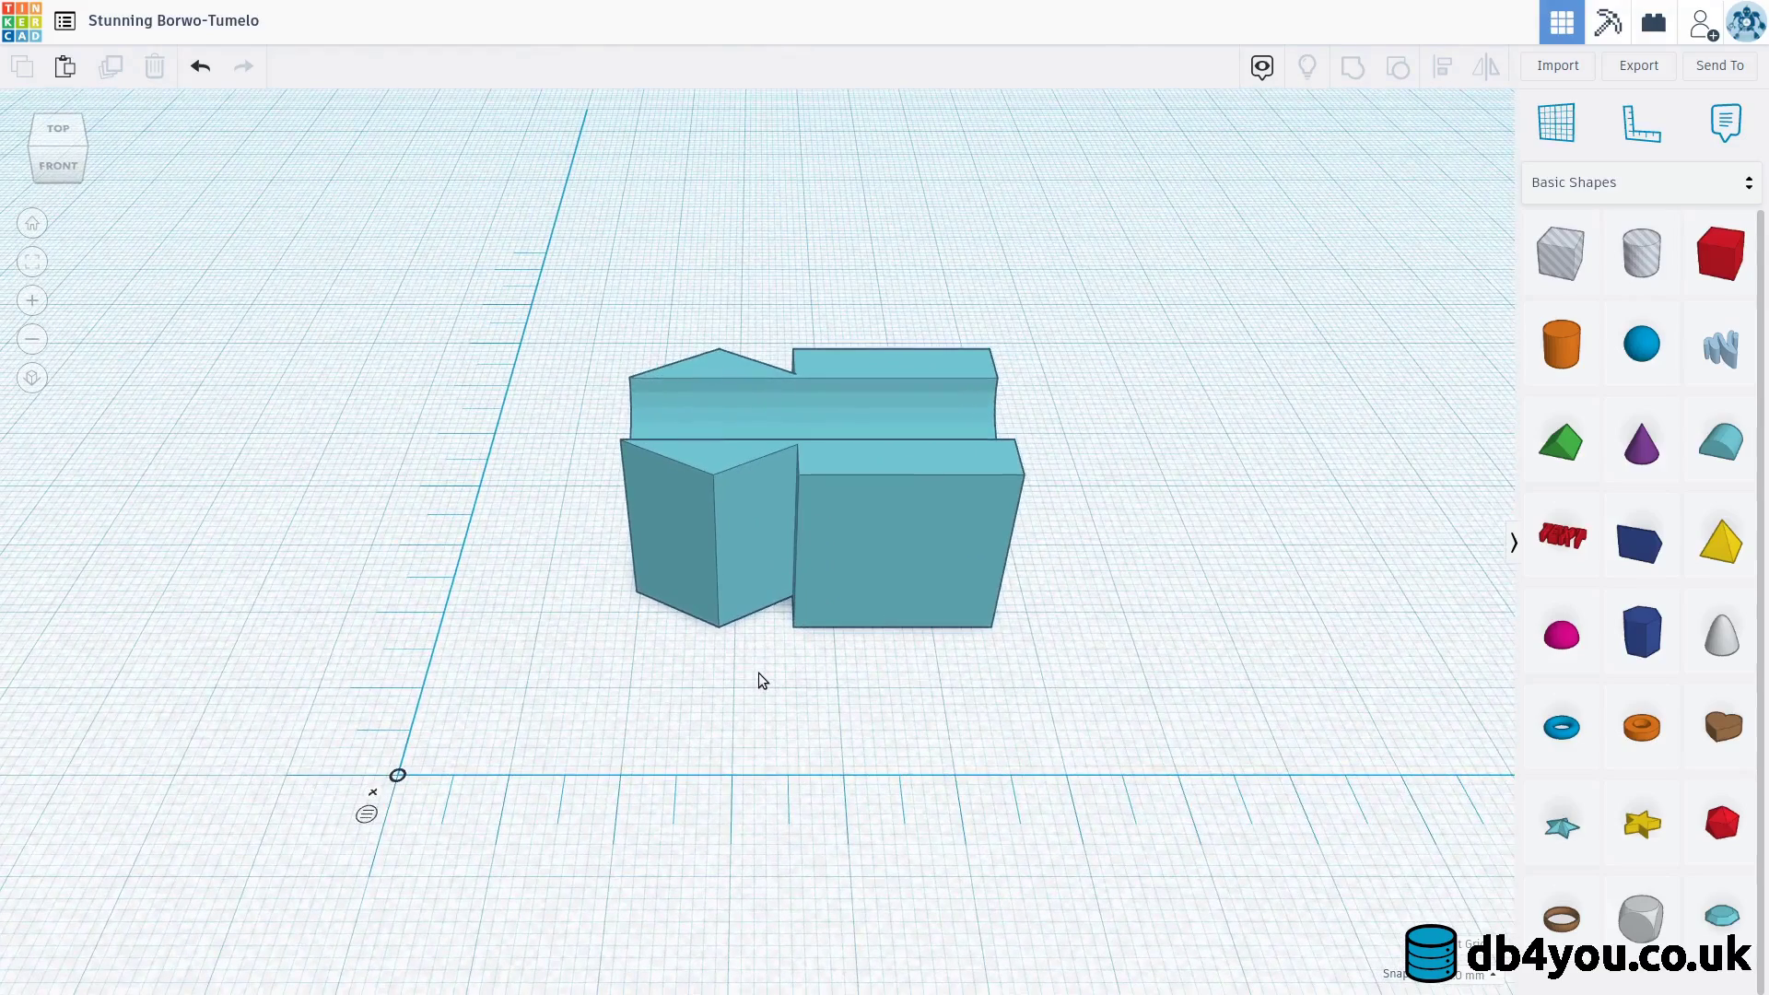
{"action": "key", "text": "alt+Tab"}
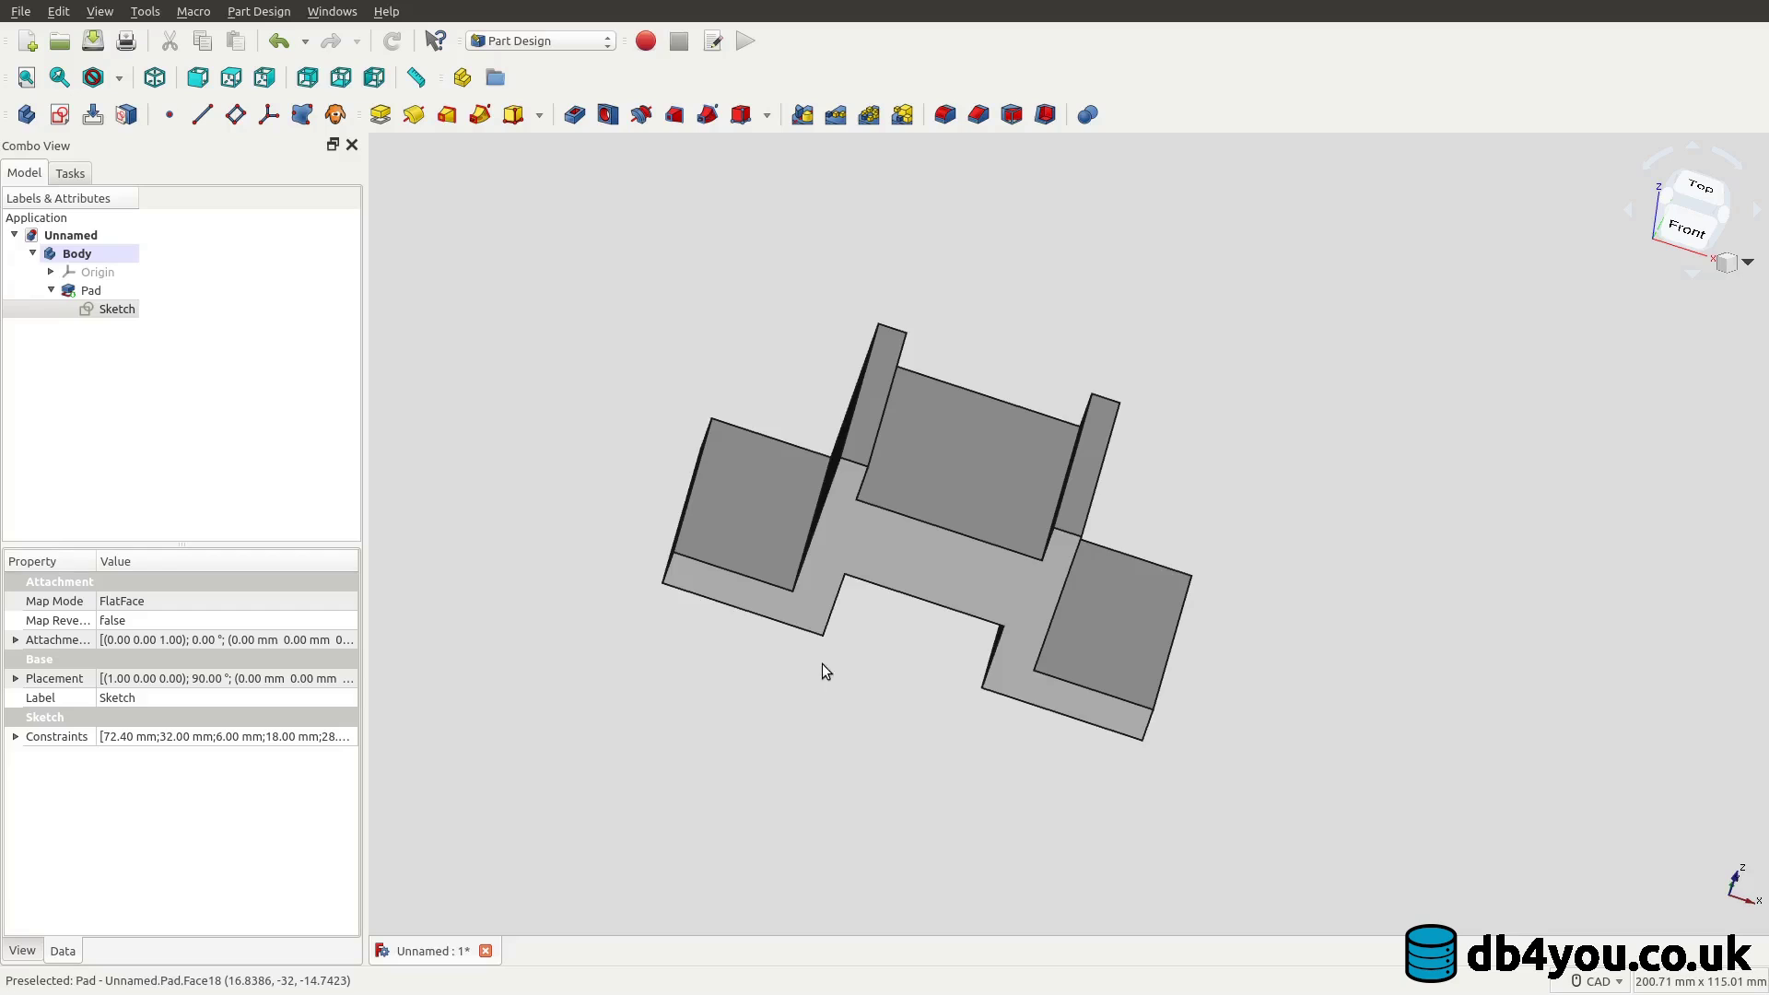
{"action": "middle_click_drag", "start_coordinate": [822, 671], "coordinate": [802, 679]}
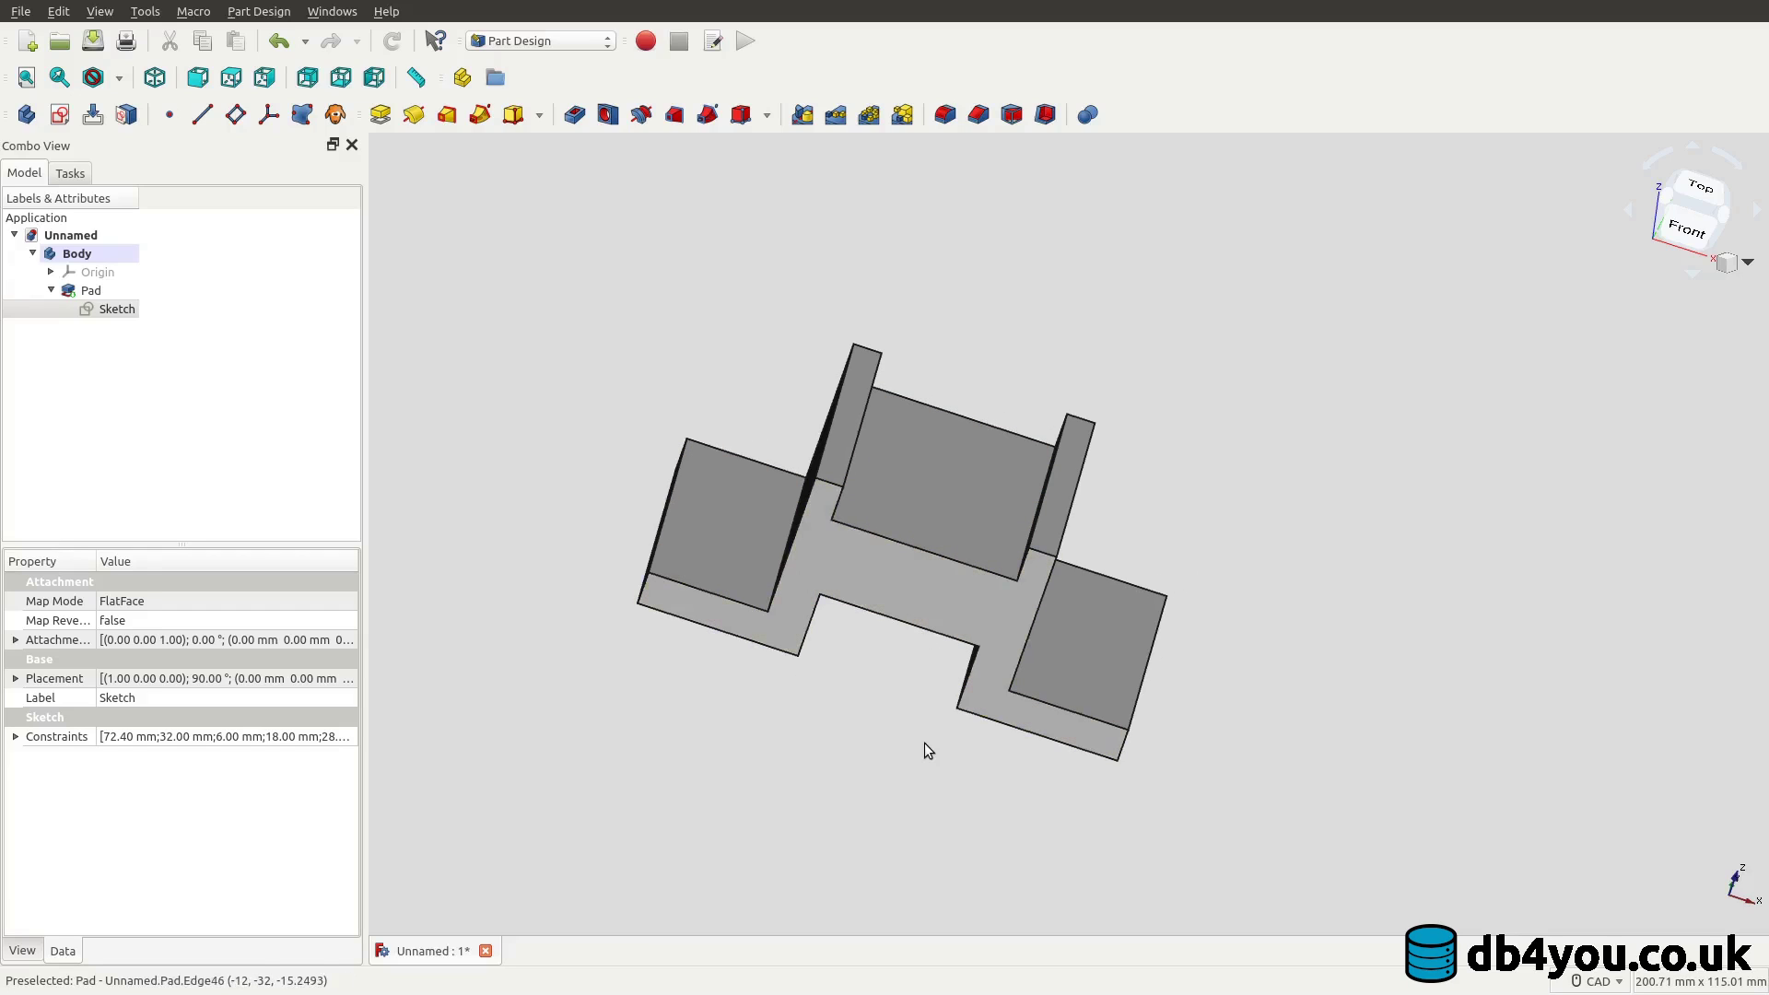